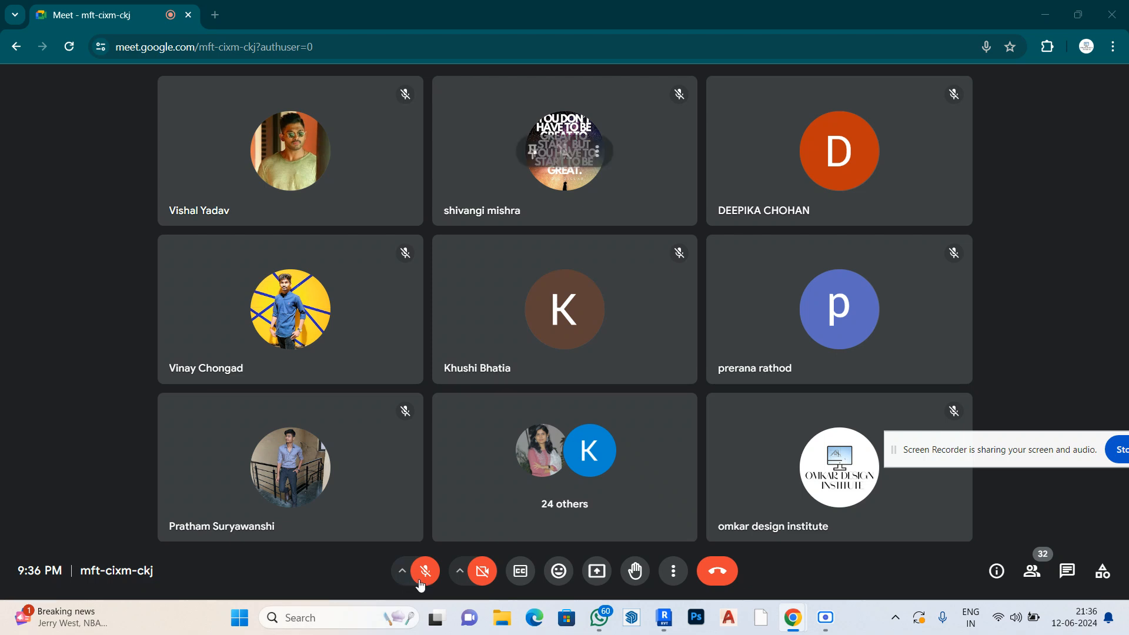
Unmute the microphone in the Google Meet call
left_click(426, 571)
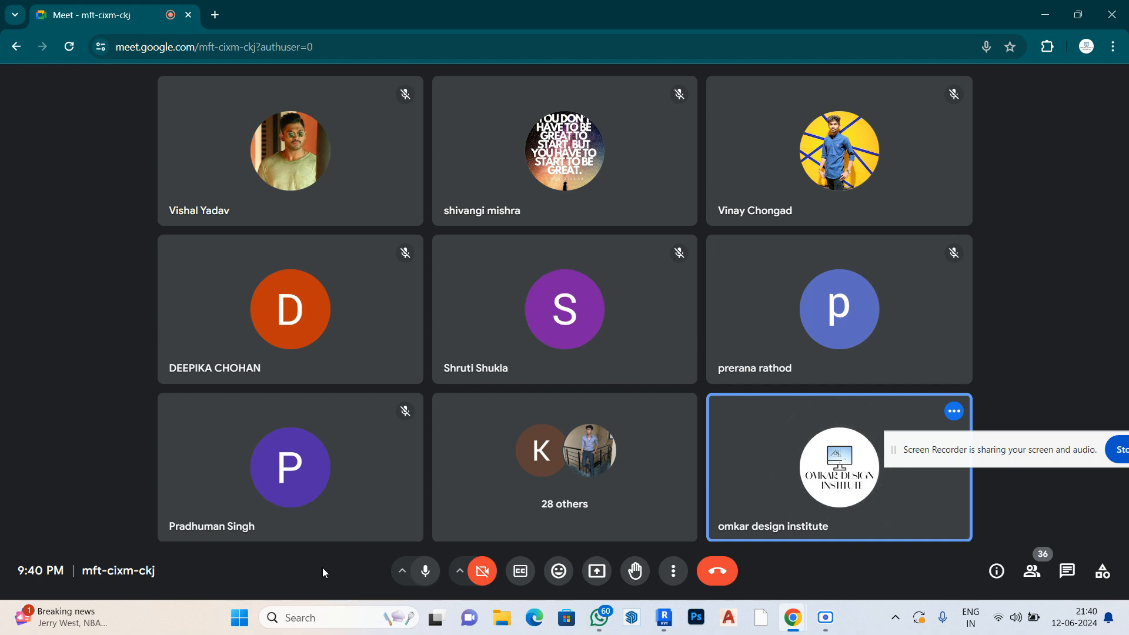
left_click(425, 571)
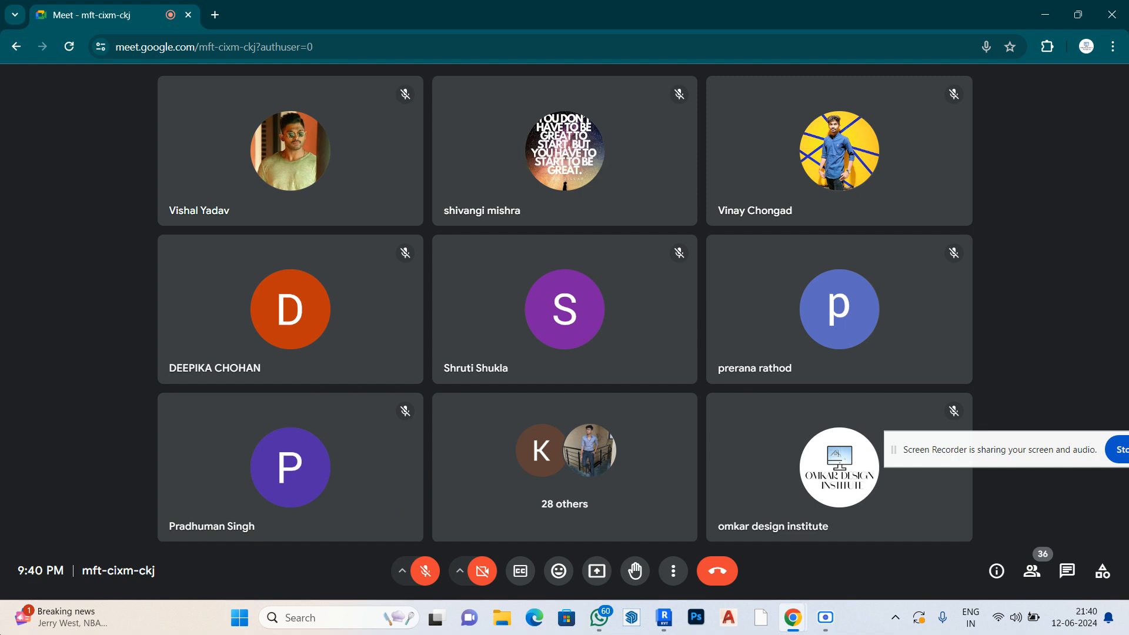
left_click(425, 571)
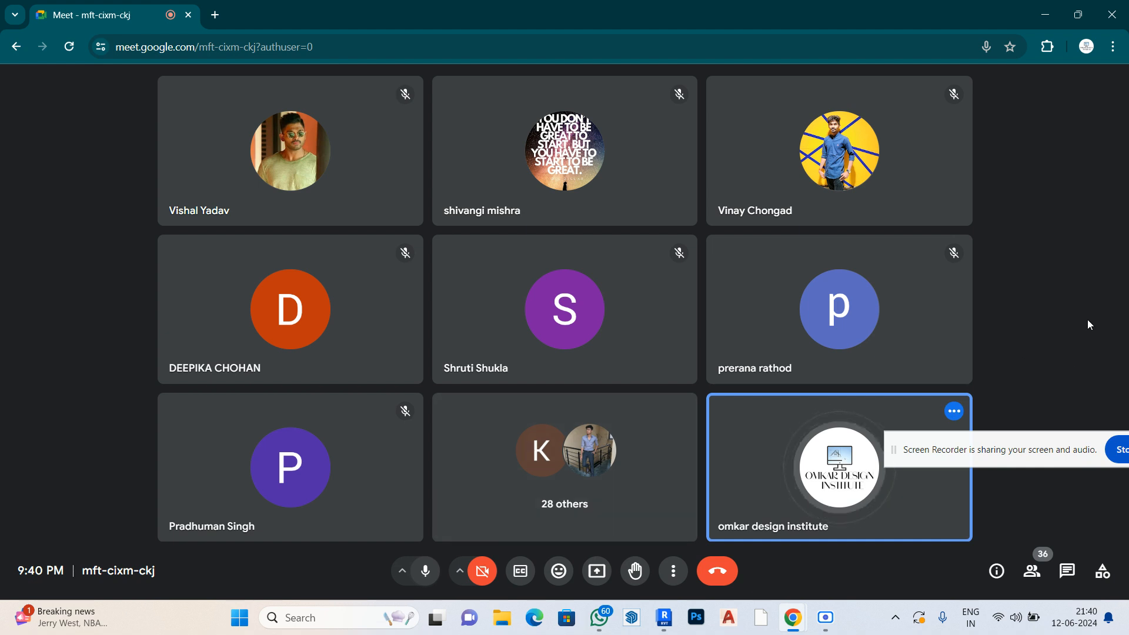
Switch to Revit and reset the temporary hide/isolate in the 3D view, dismissing the save reminder
left_click(664, 617)
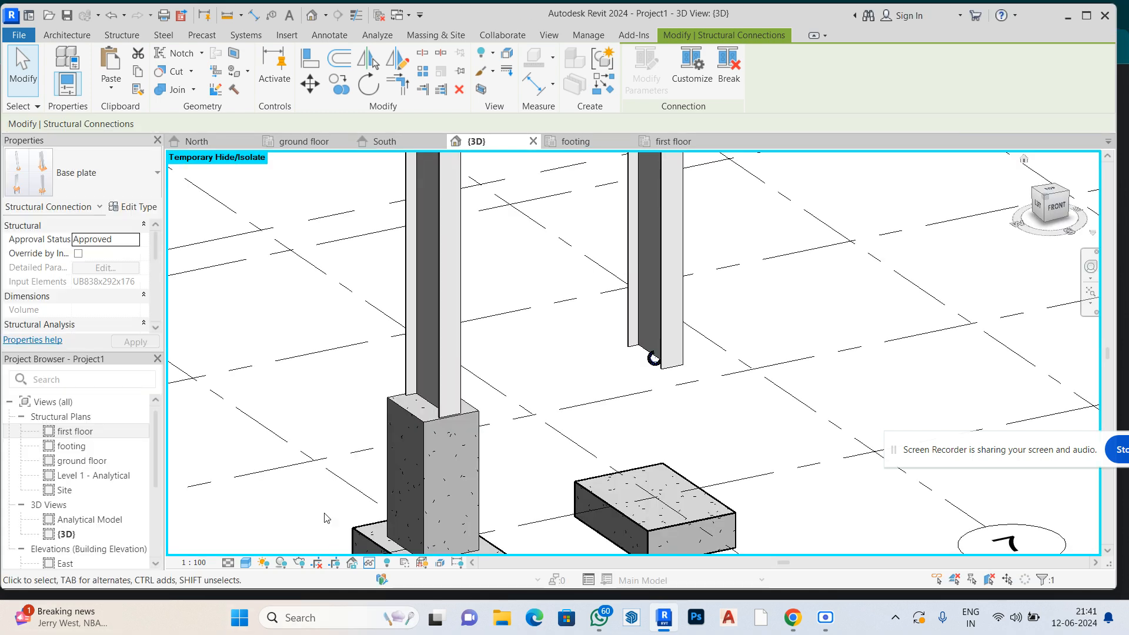
scroll(539, 336, "down", 3)
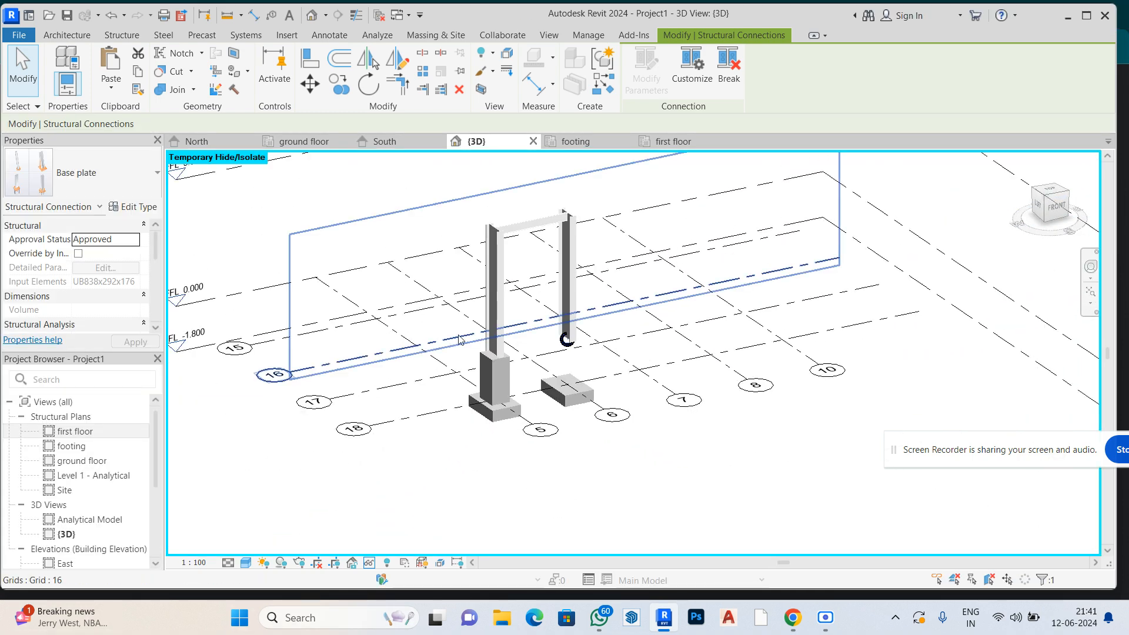
scroll(463, 334, "up", 2)
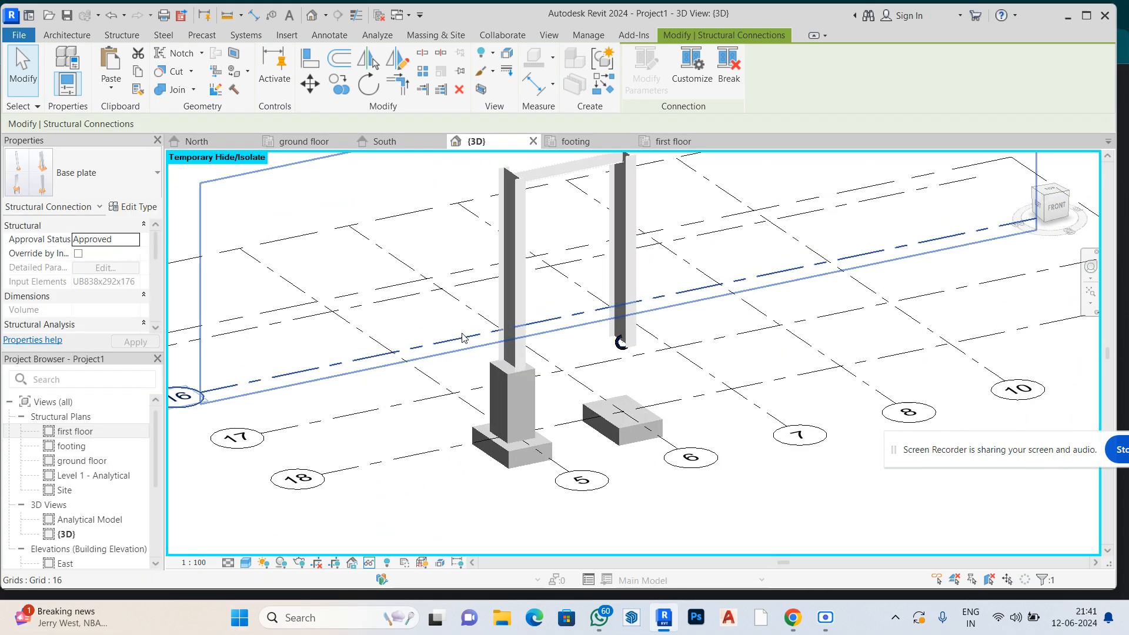
left_click(369, 563)
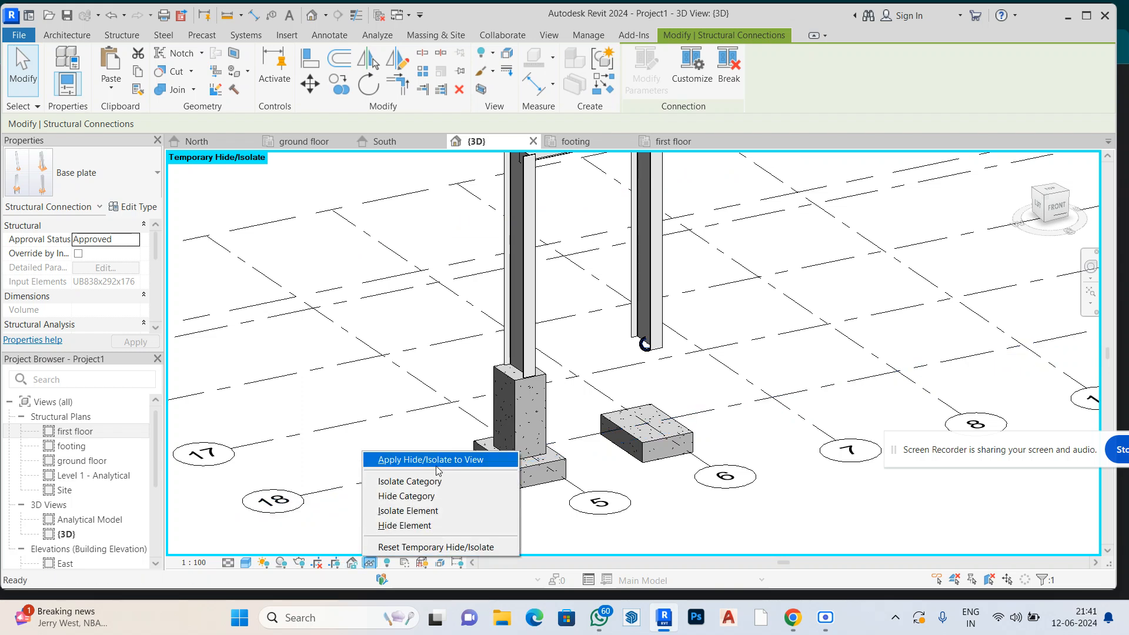
left_click(435, 547)
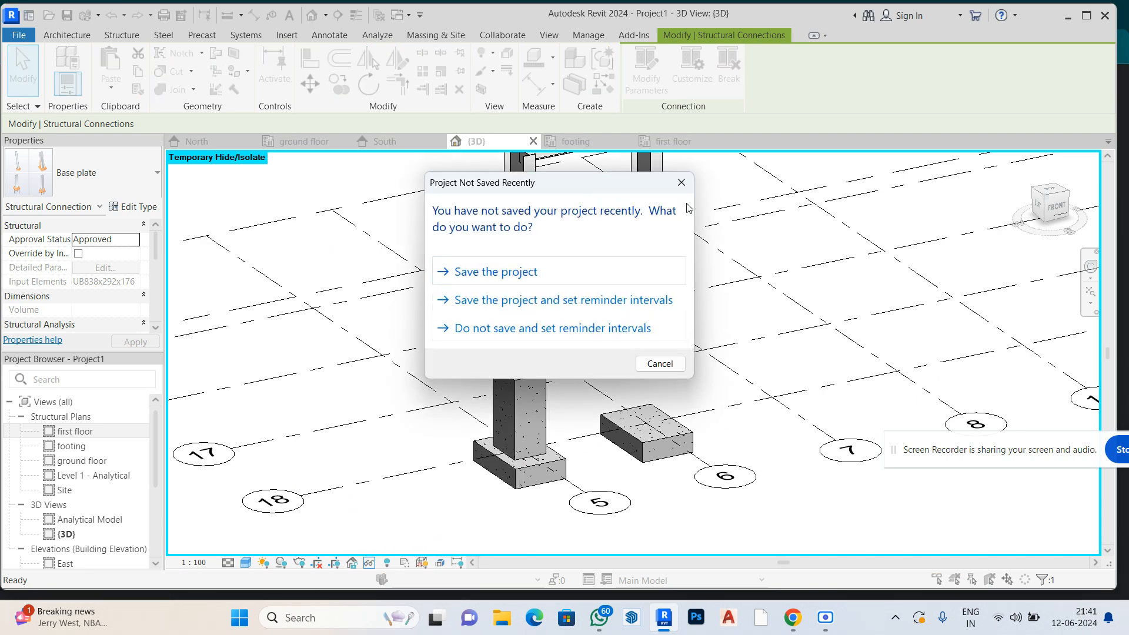
left_click(681, 182)
key("Escape")
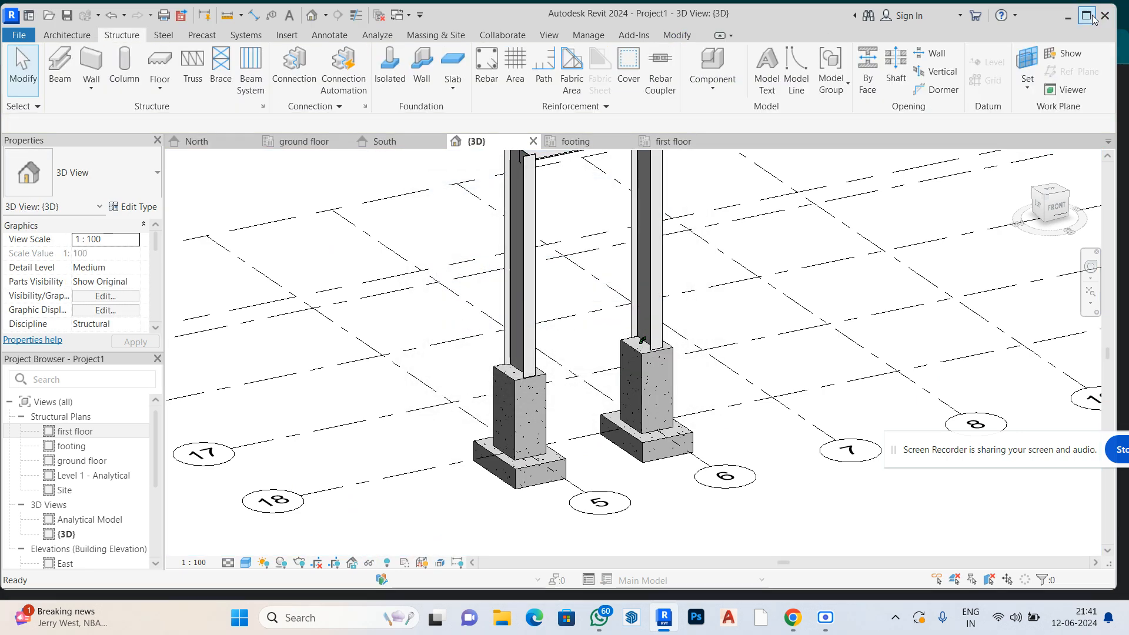
Maximize the Revit window, then close Revit without saving changes to Project1
left_click(1086, 15)
left_click(1121, 10)
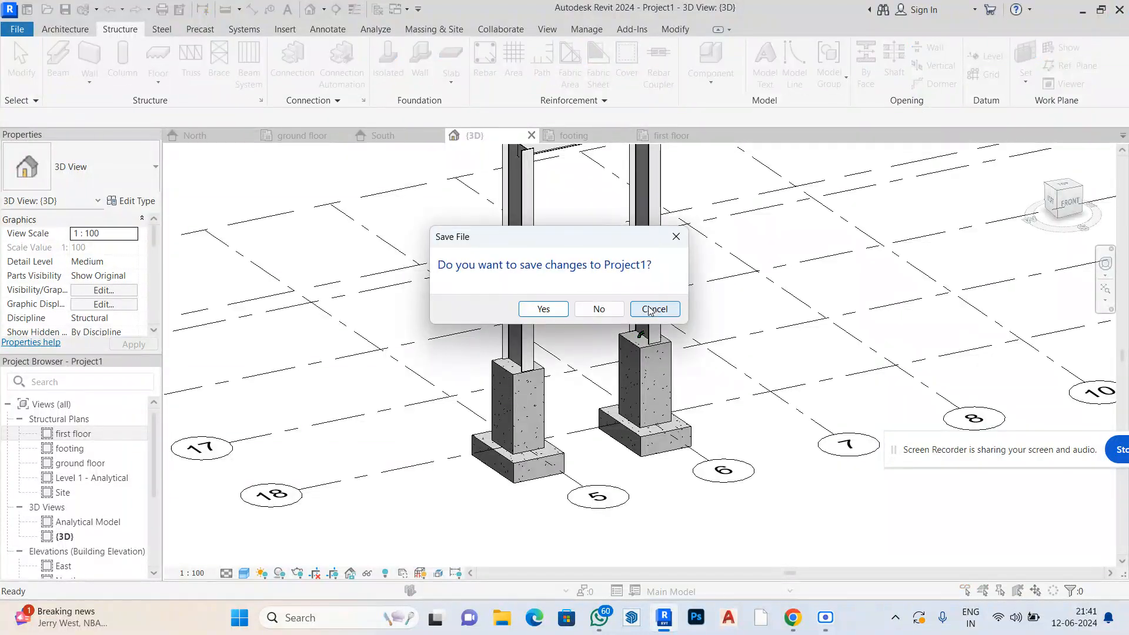
left_click(595, 306)
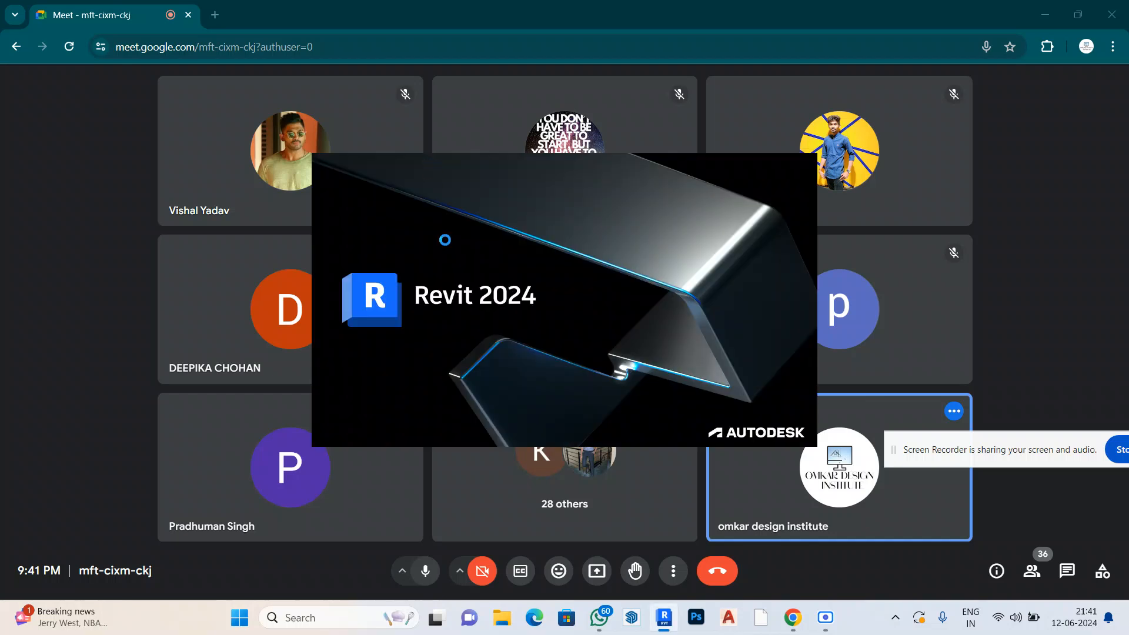
Present the entire screen in the Google Meet call and minimize the browser window
left_click(590, 571)
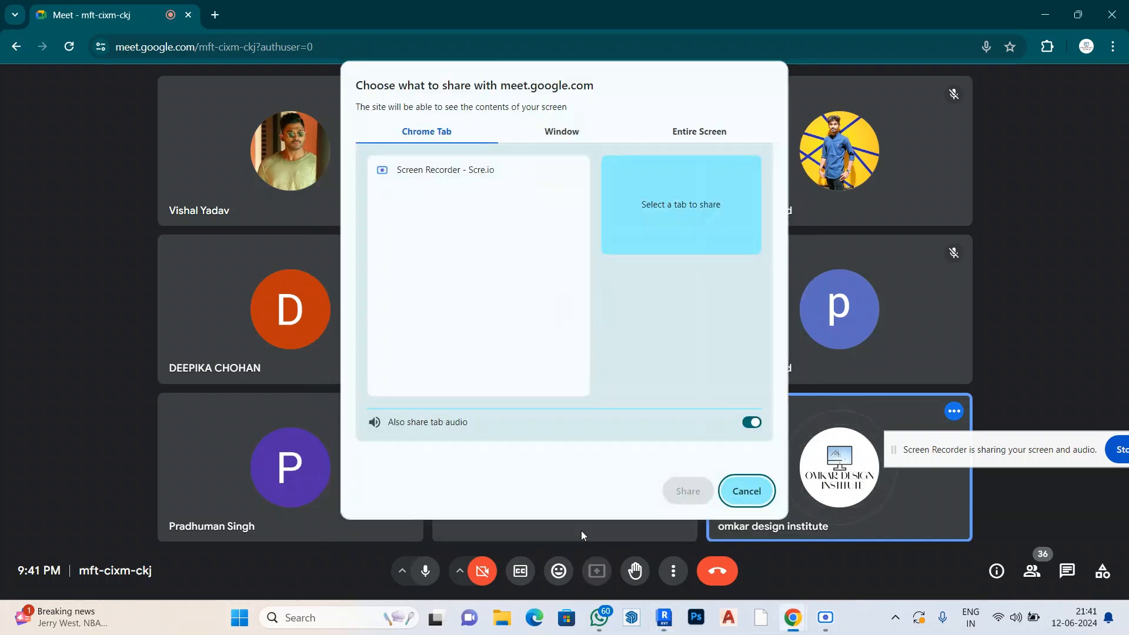
left_click(684, 134)
left_click(465, 227)
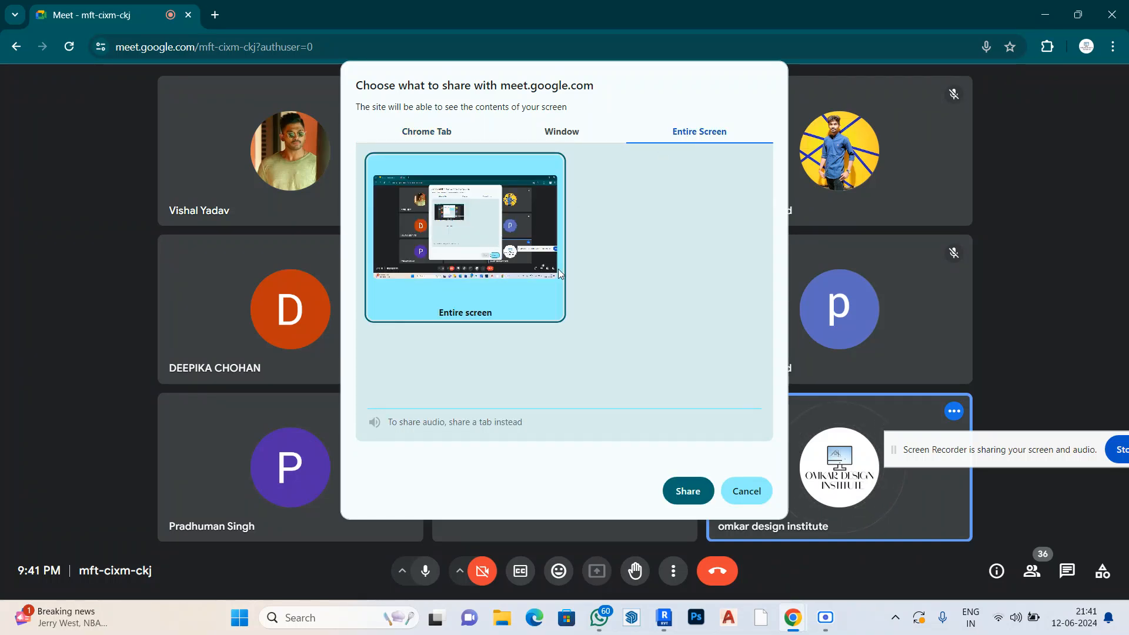
left_click(688, 491)
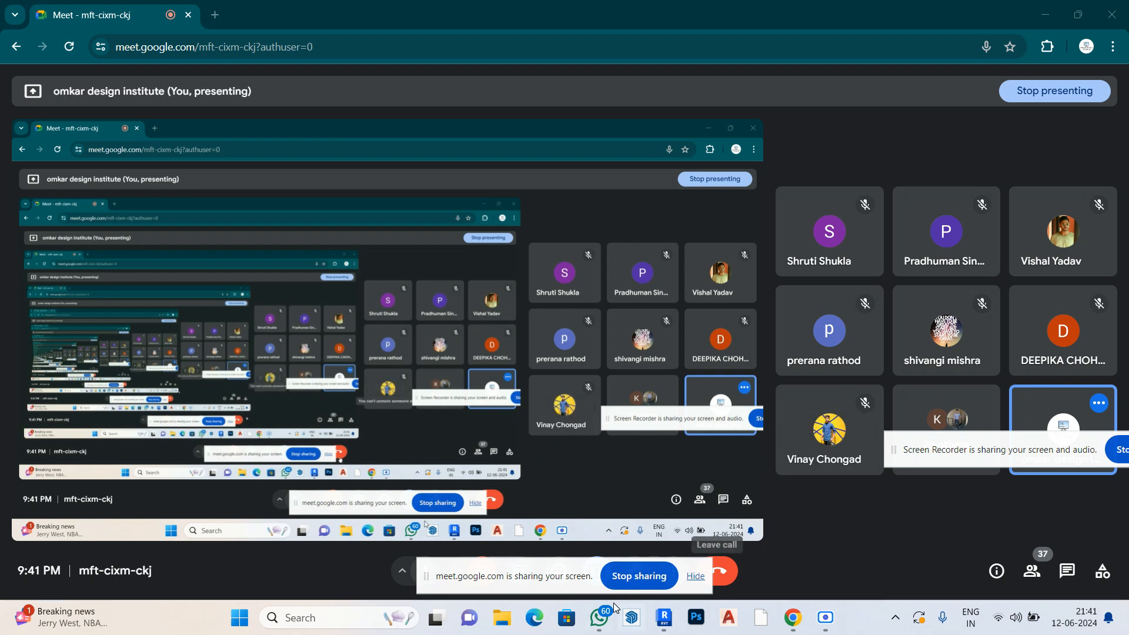
mouse_move(663, 626)
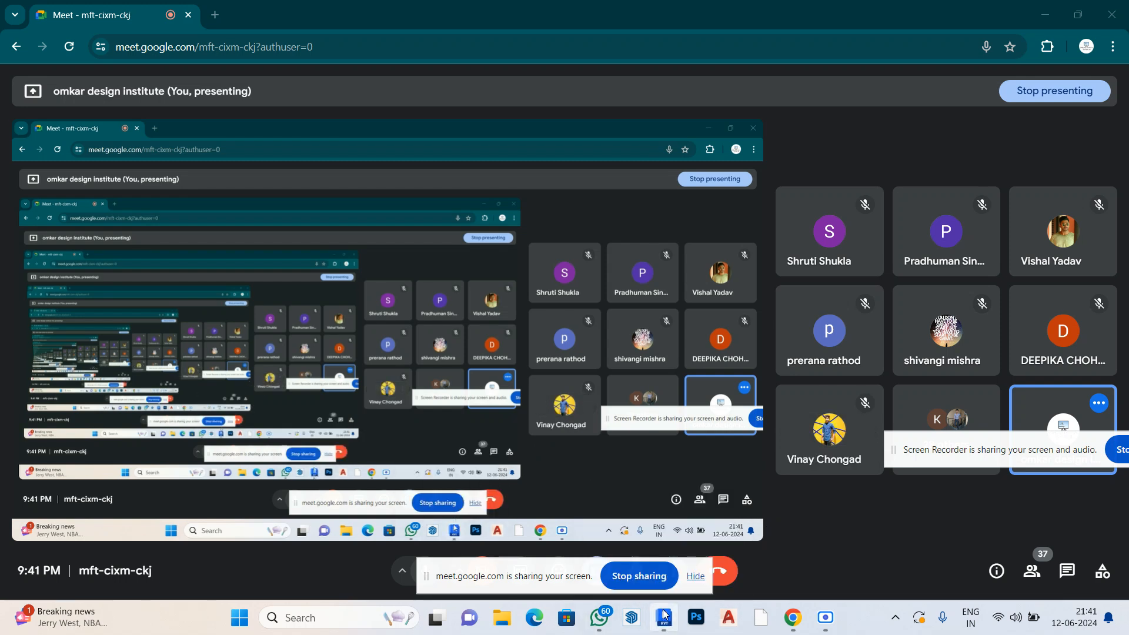
left_click(1045, 14)
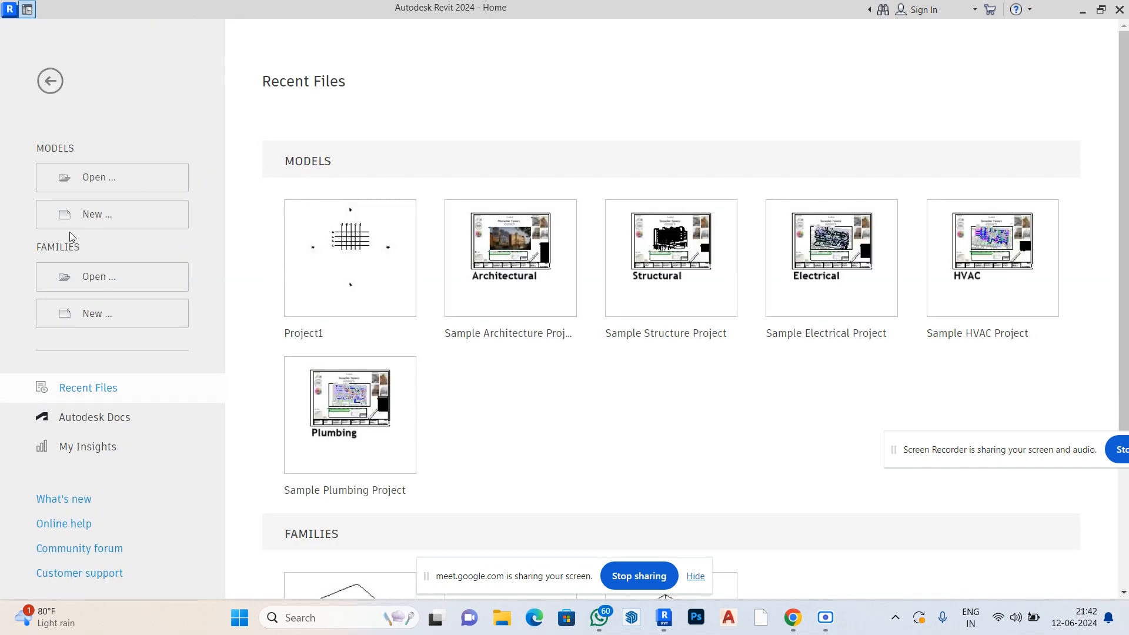
Create a new Revit project from the Structural Template
left_click(92, 218)
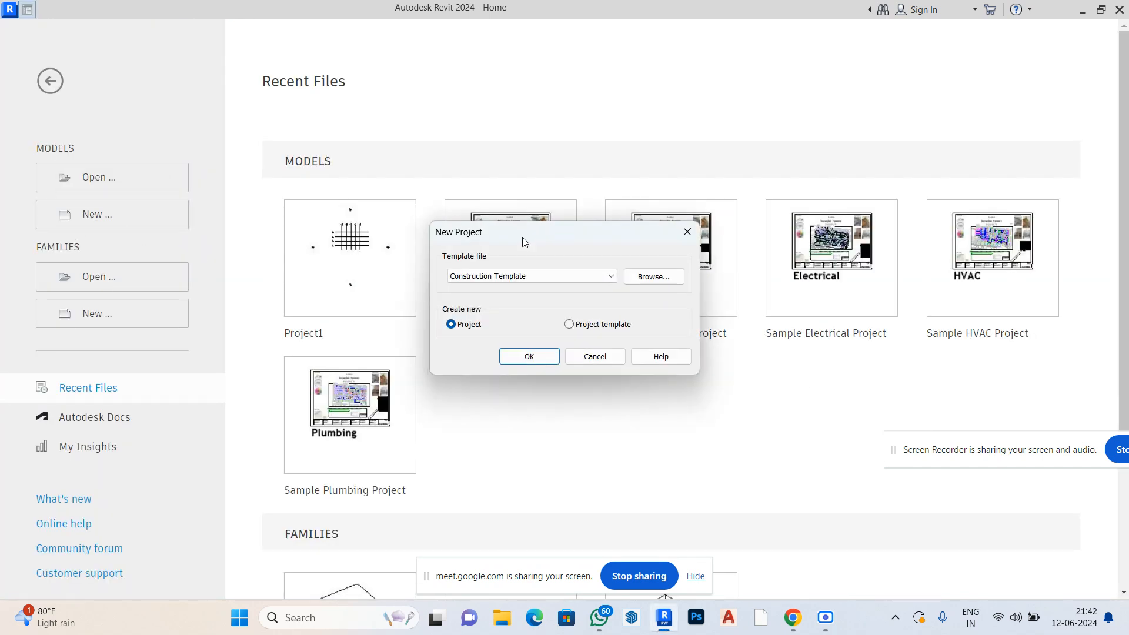
left_click(548, 275)
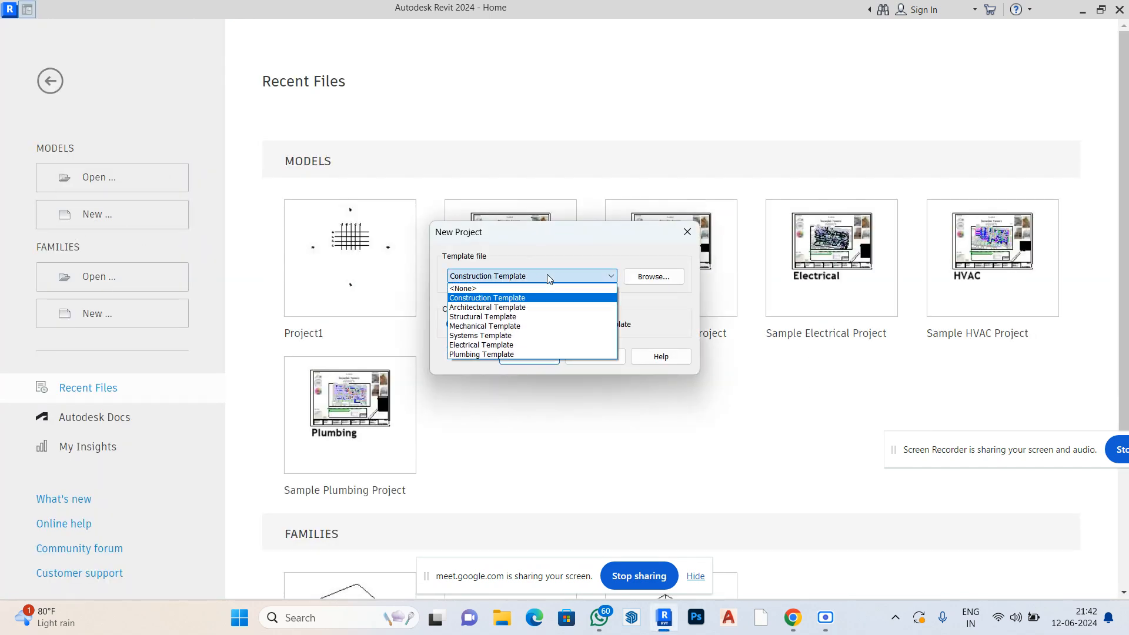
left_click(472, 318)
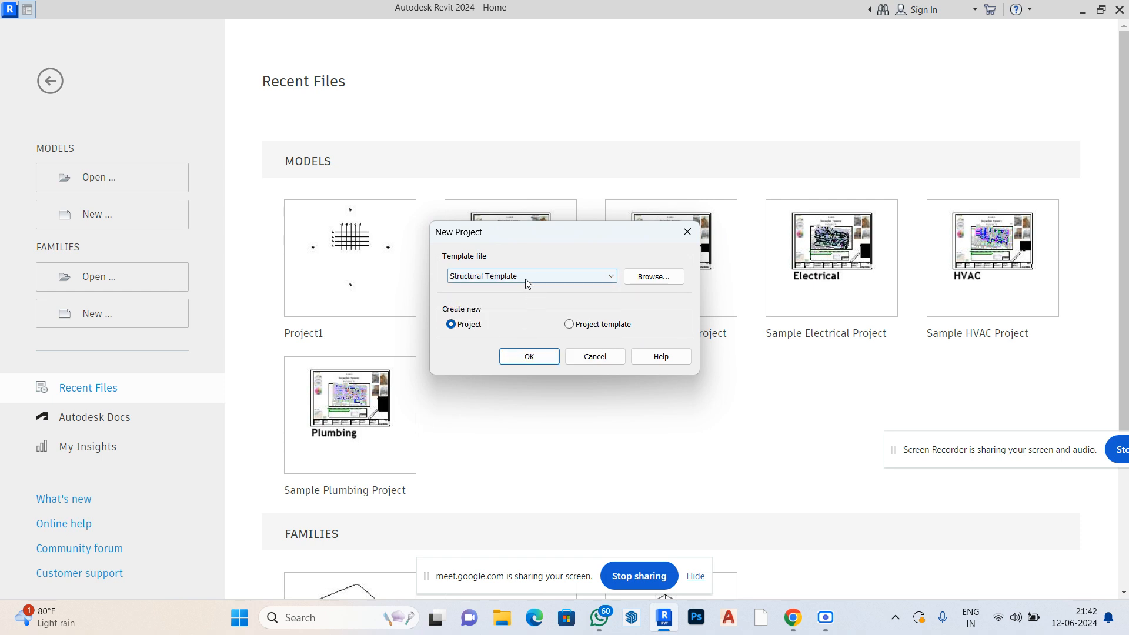
left_click(521, 359)
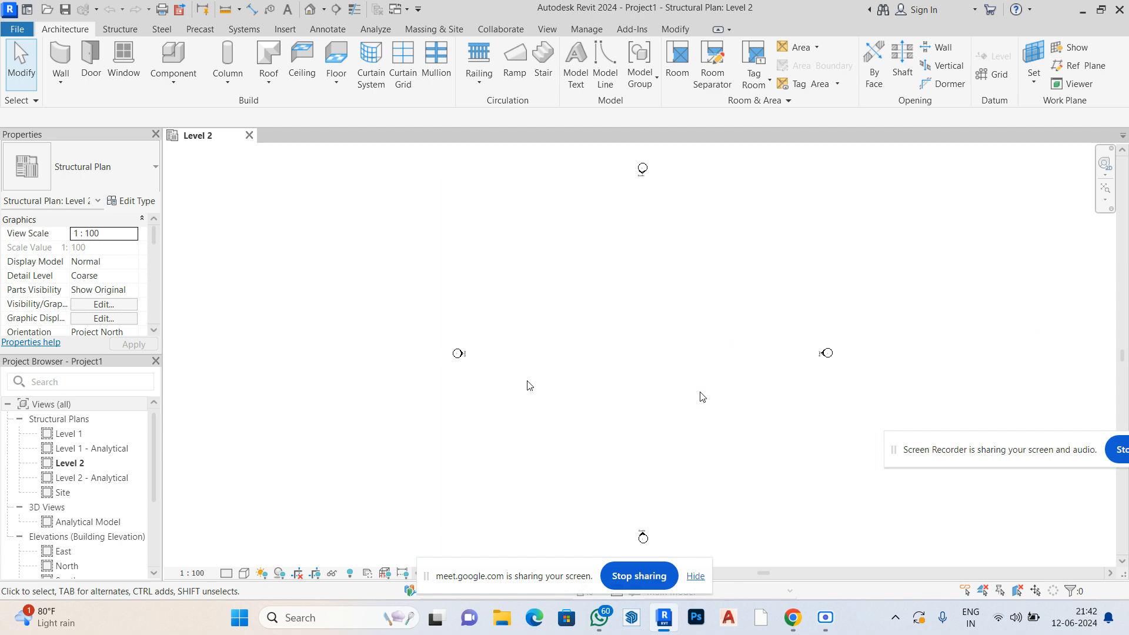
Check the unit formats in the Project Units settings without changing them
scroll(746, 339, "down", 3)
scroll(808, 333, "up", 4)
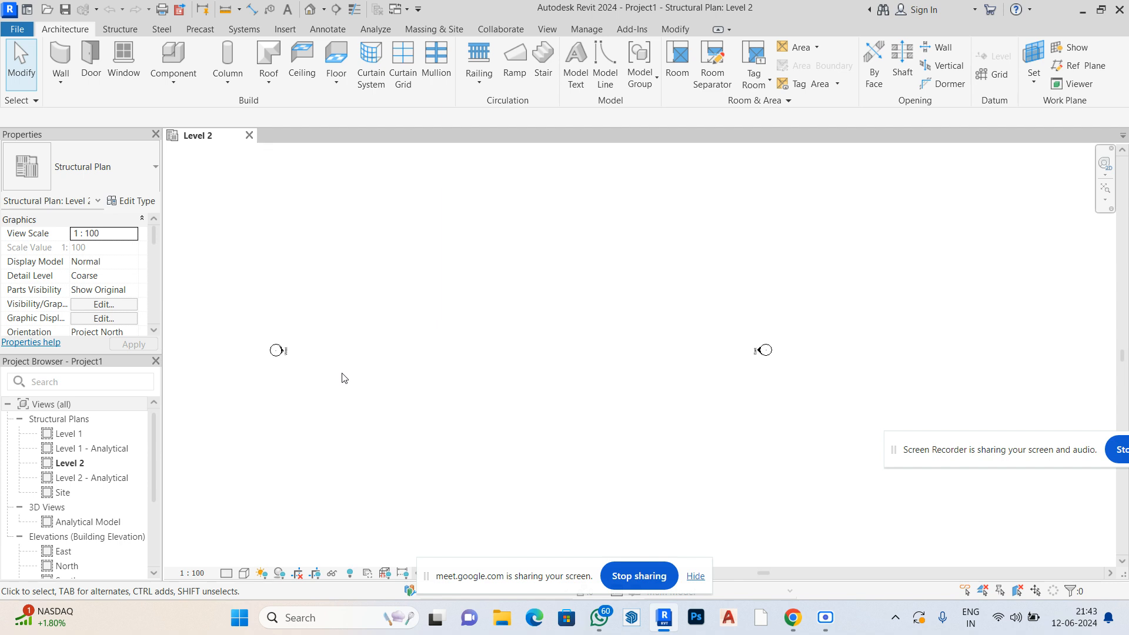
key("u")
key("n")
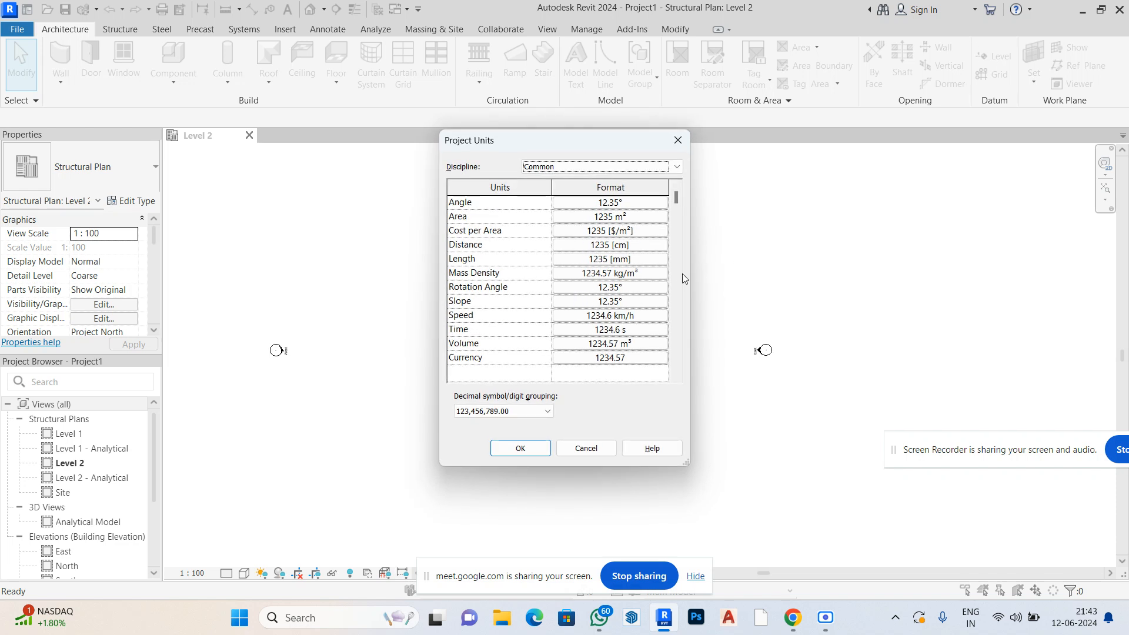
left_click(591, 448)
Open the East building elevation and examine the Level 1 and Level 2 lines with their heads
double_click(64, 551)
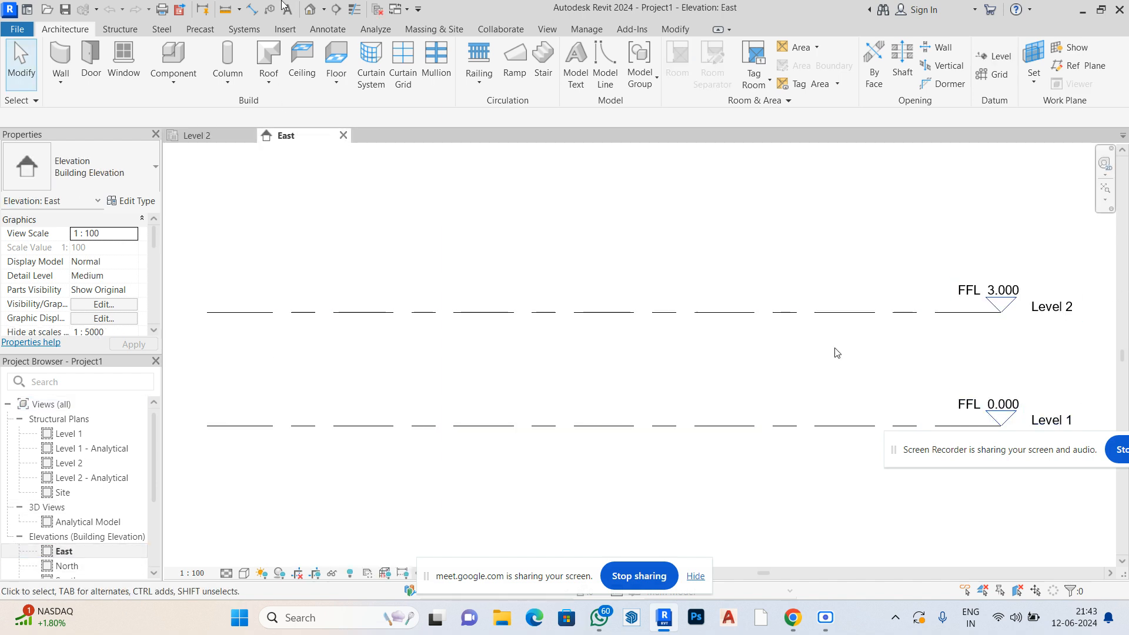
scroll(653, 347, "down", 3)
scroll(928, 307, "up", 1)
scroll(928, 308, "up", 4)
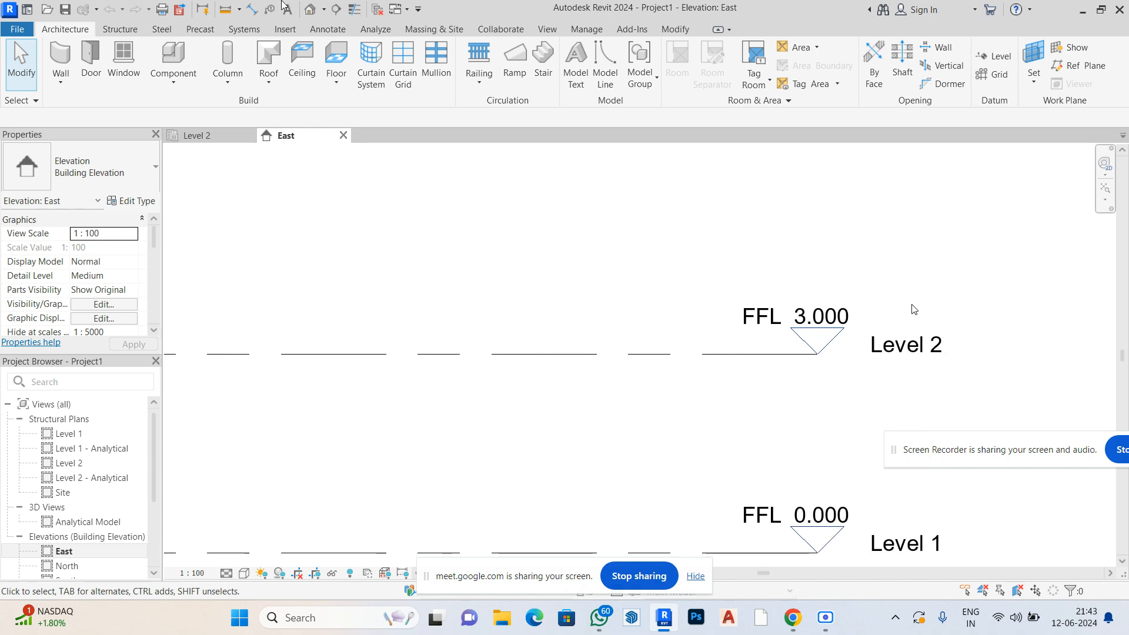
scroll(913, 309, "down", 3)
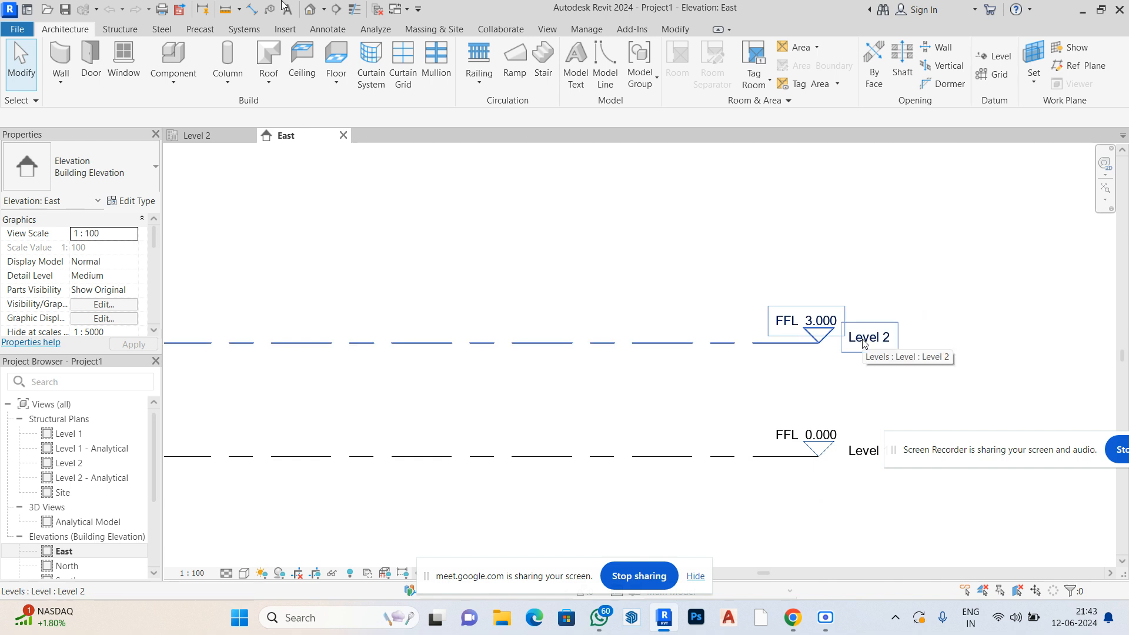
scroll(764, 414, "down", 1)
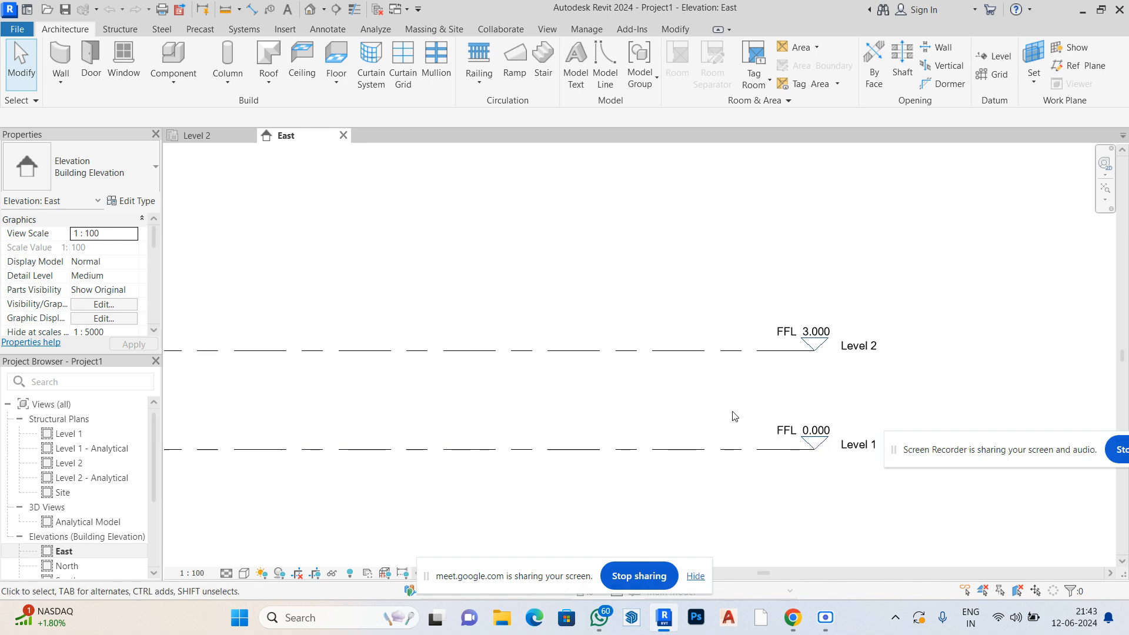
scroll(788, 441, "up", 5)
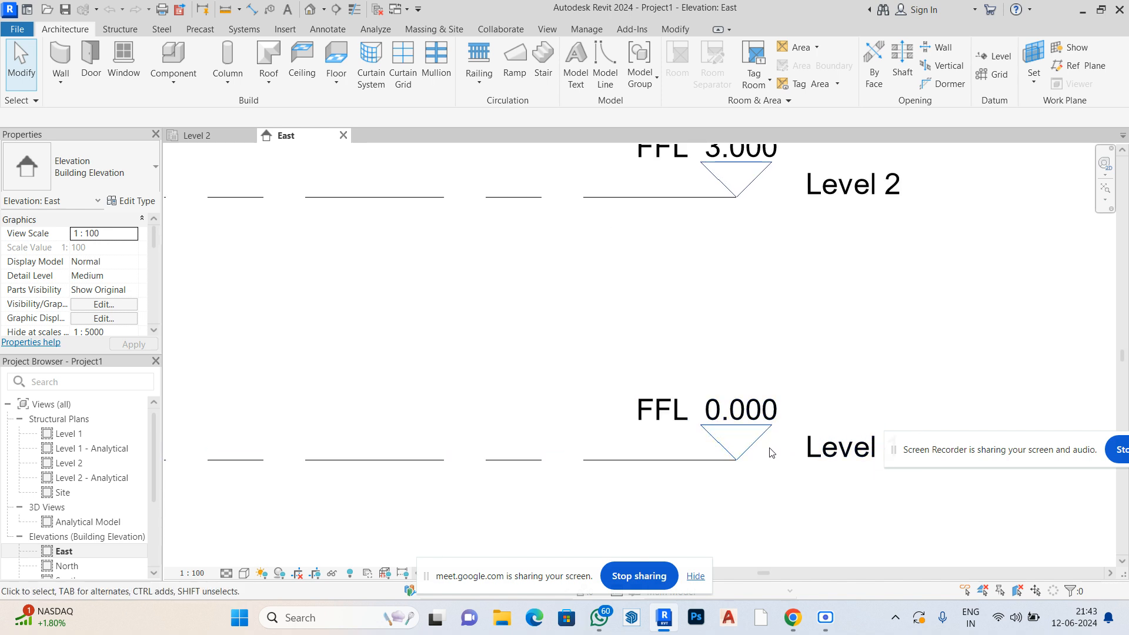
scroll(728, 329, "down", 3)
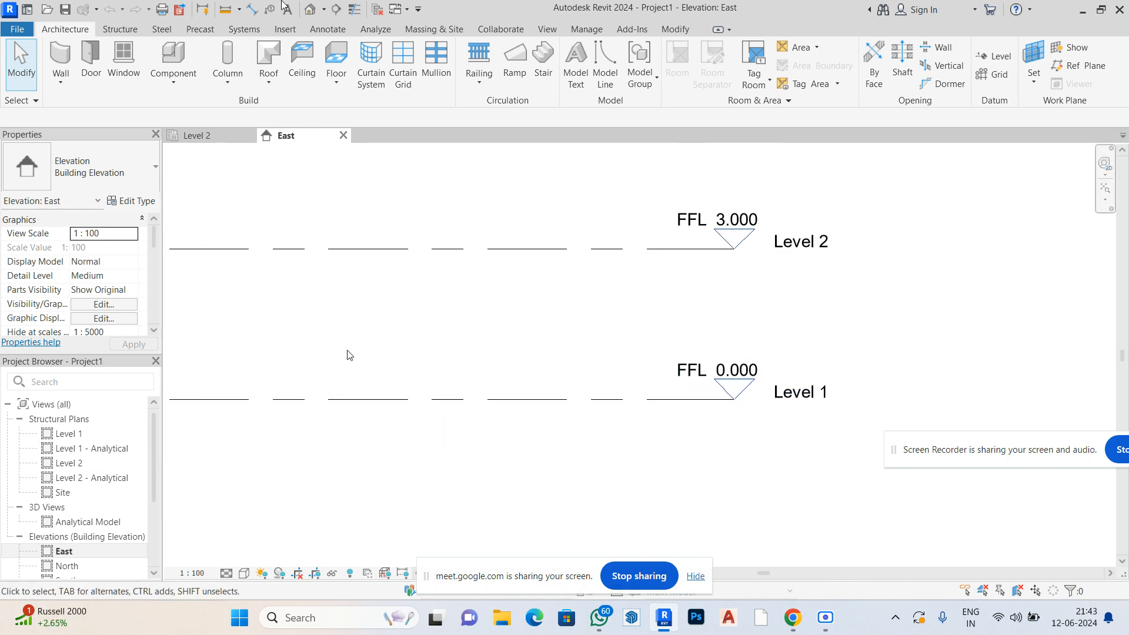
Open the Level 1 structural plan and draw a horizontal grid line between the north marker and the east and west markers
double_click(78, 434)
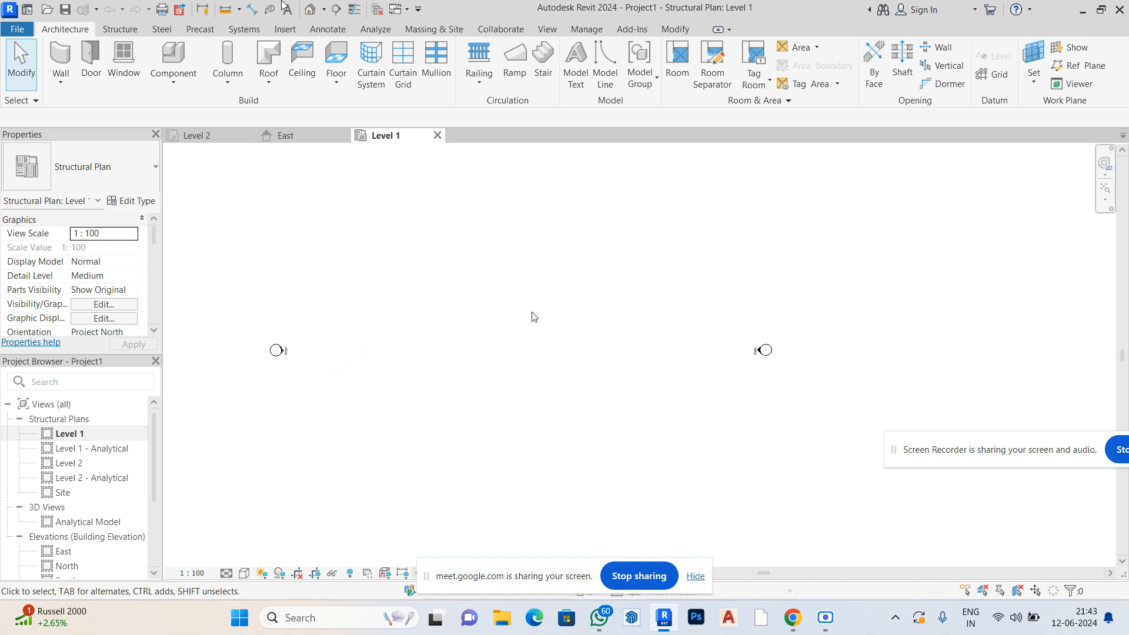
scroll(533, 317, "down", 2)
left_click(1000, 74)
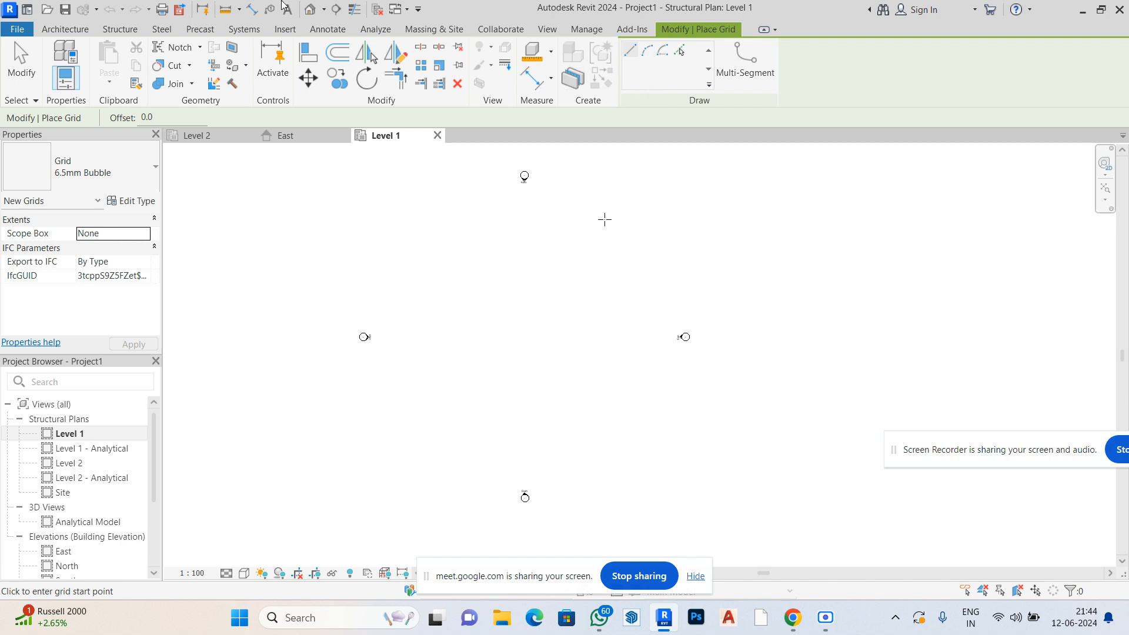
scroll(499, 299, "up", 1)
left_click(410, 263)
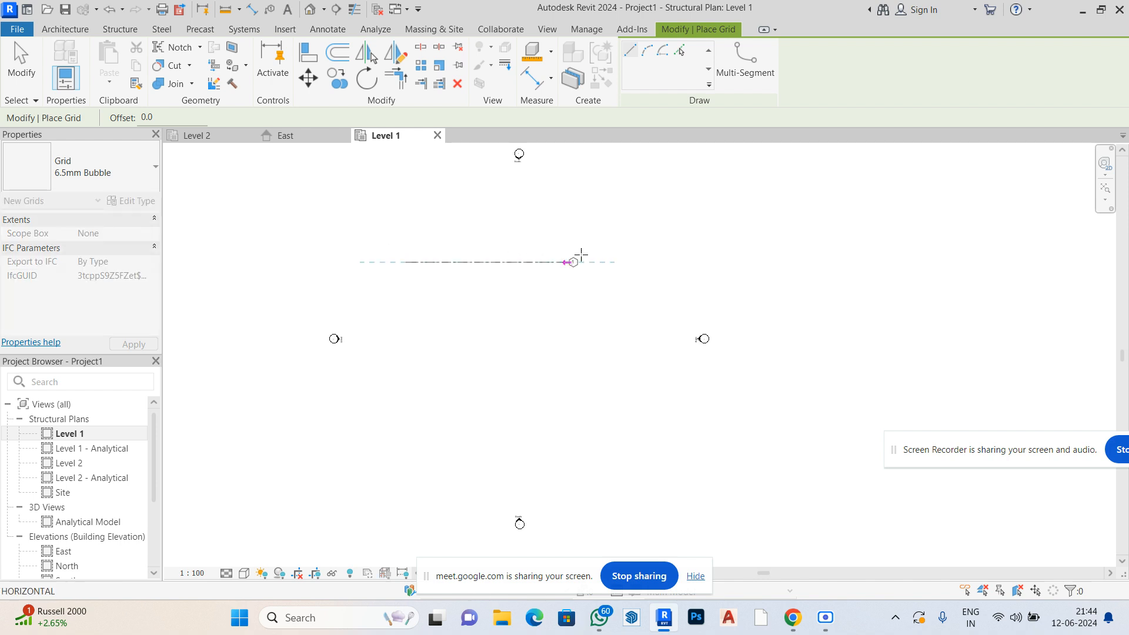
left_click(624, 256)
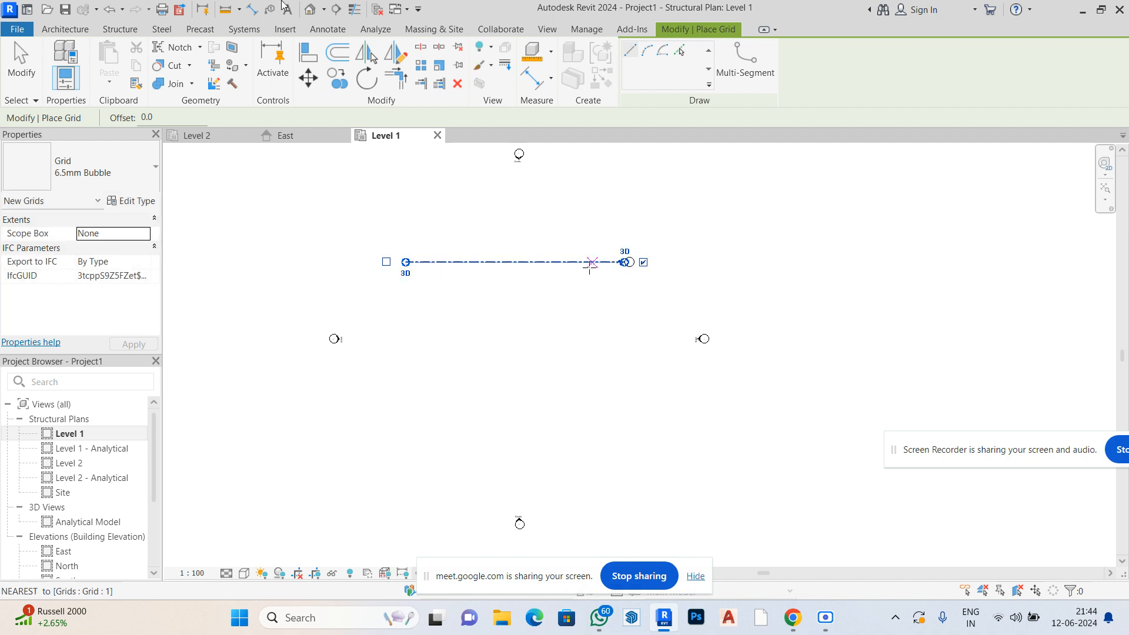
scroll(575, 271, "up", 2)
scroll(666, 262, "up", 5)
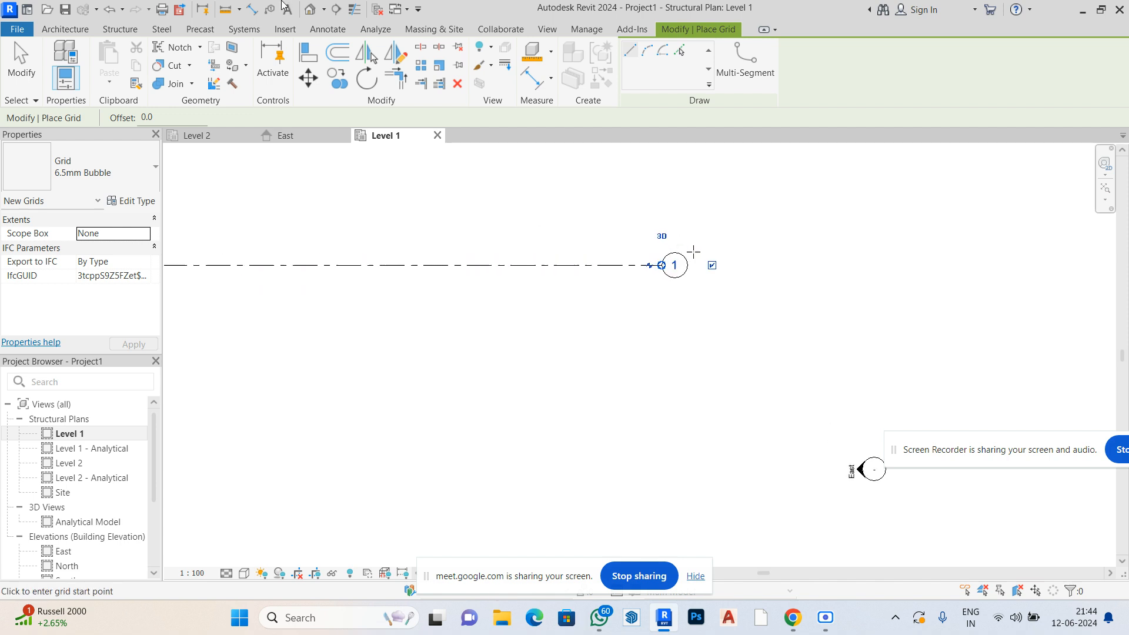
scroll(695, 239, "down", 5)
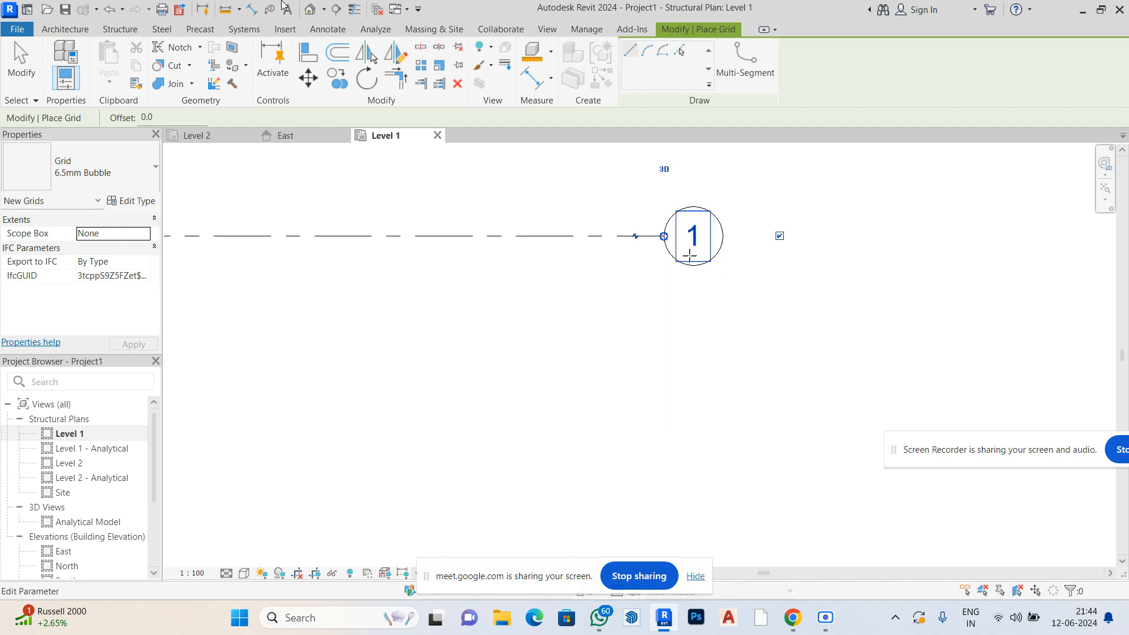
scroll(581, 243, "down", 2)
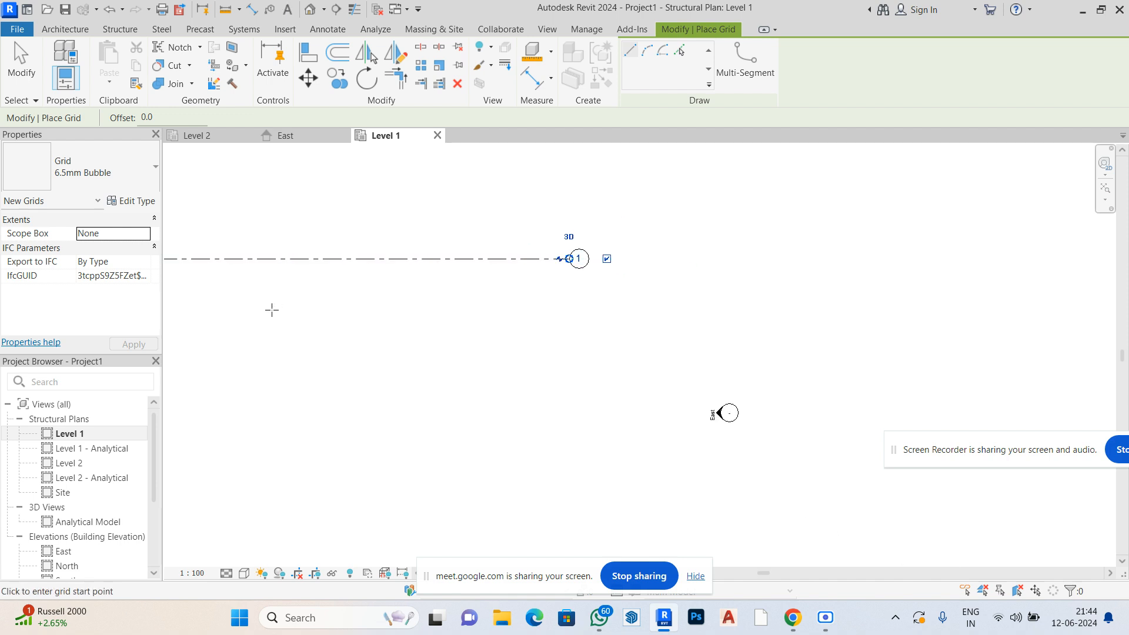
Using Pick Lines with a 3000 offset, create a second horizontal grid line below grid 1
left_click(680, 53)
scroll(606, 214, "down", 2)
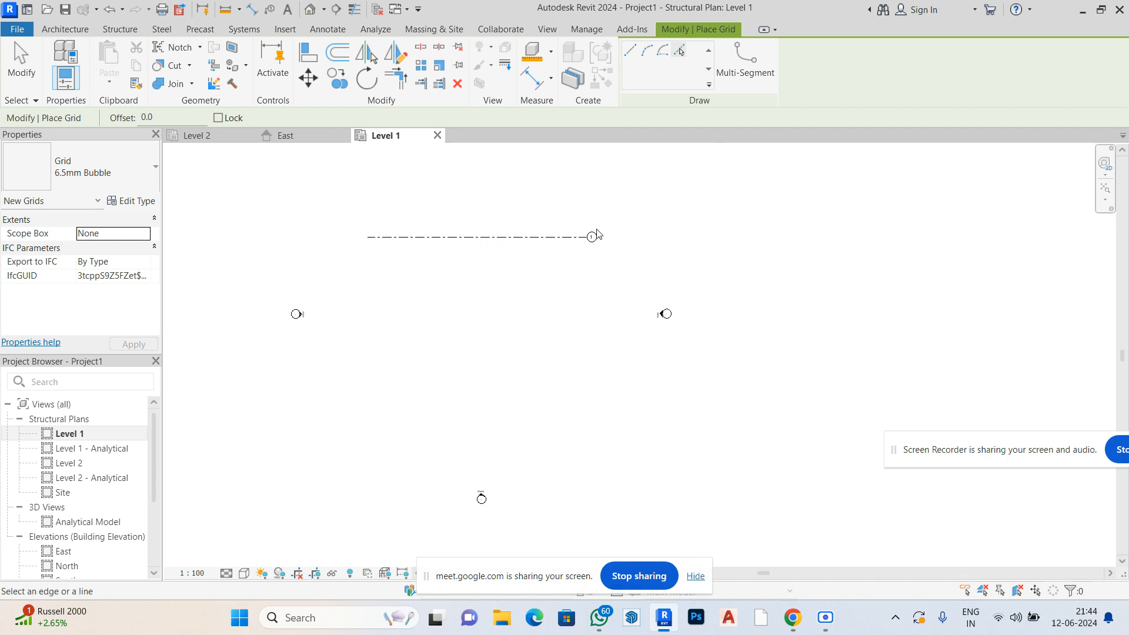
scroll(356, 229, "up", 2)
left_click(150, 119)
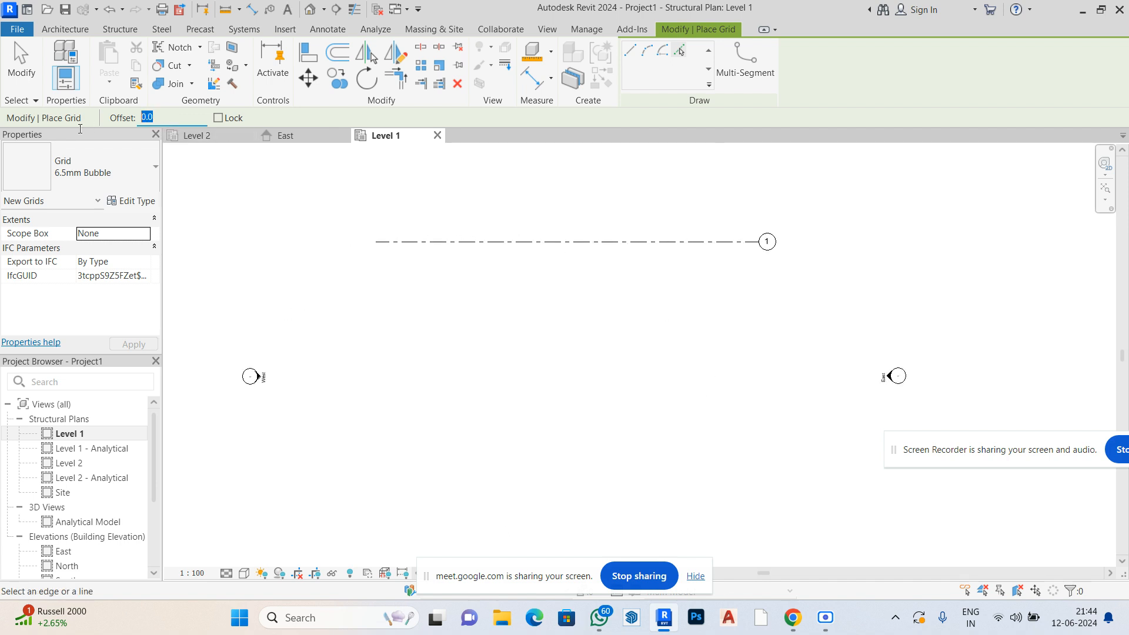
type("3")
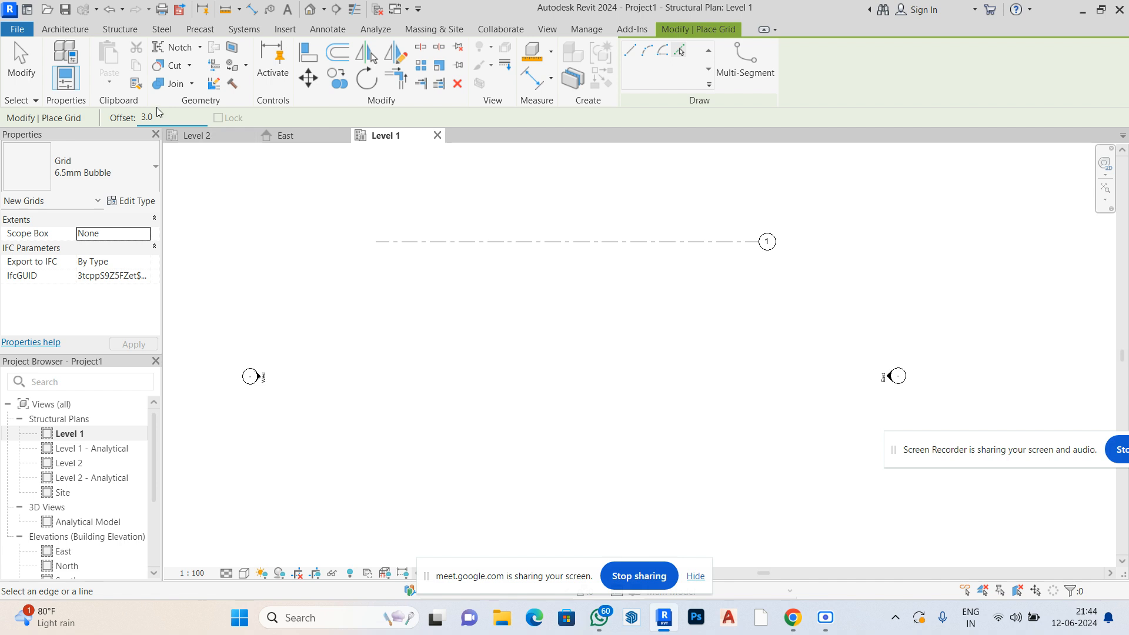
left_click_drag(158, 115, 138, 118)
type("300")
key("Return")
left_click(530, 250)
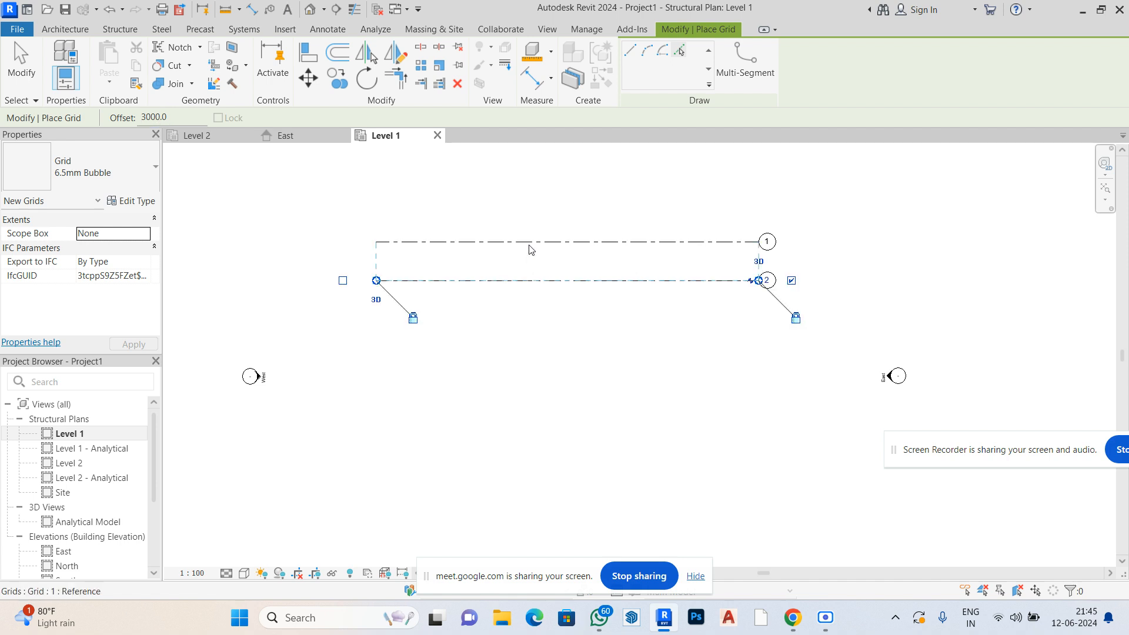
Add three more horizontal grid lines below grid 2, each offset 3000 from the previous one
scroll(729, 281, "up", 2)
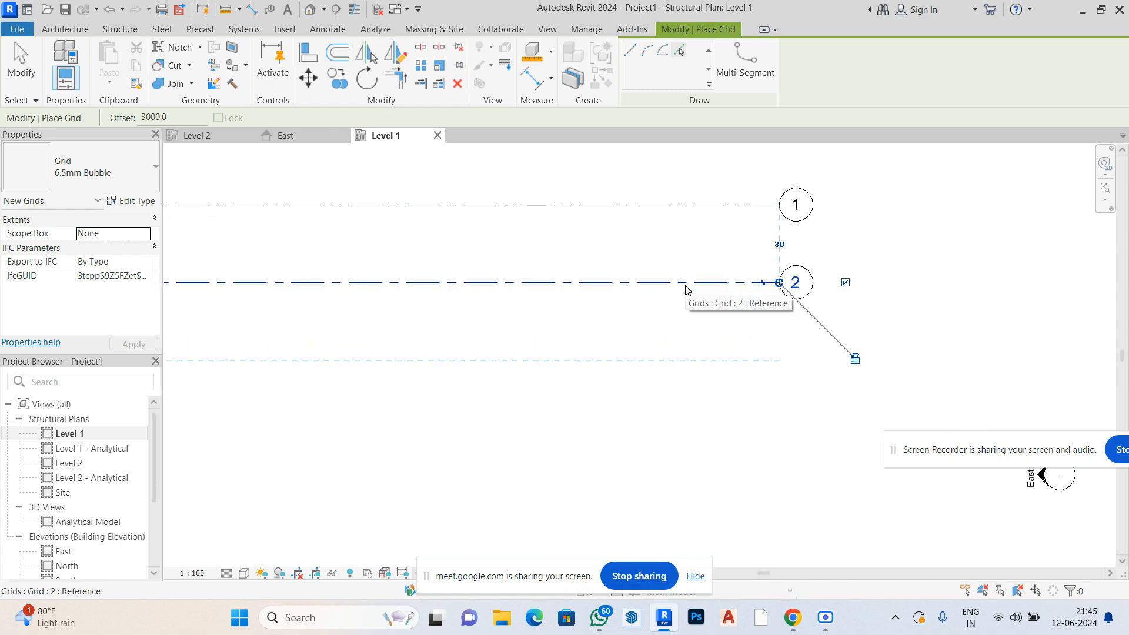
left_click(686, 289)
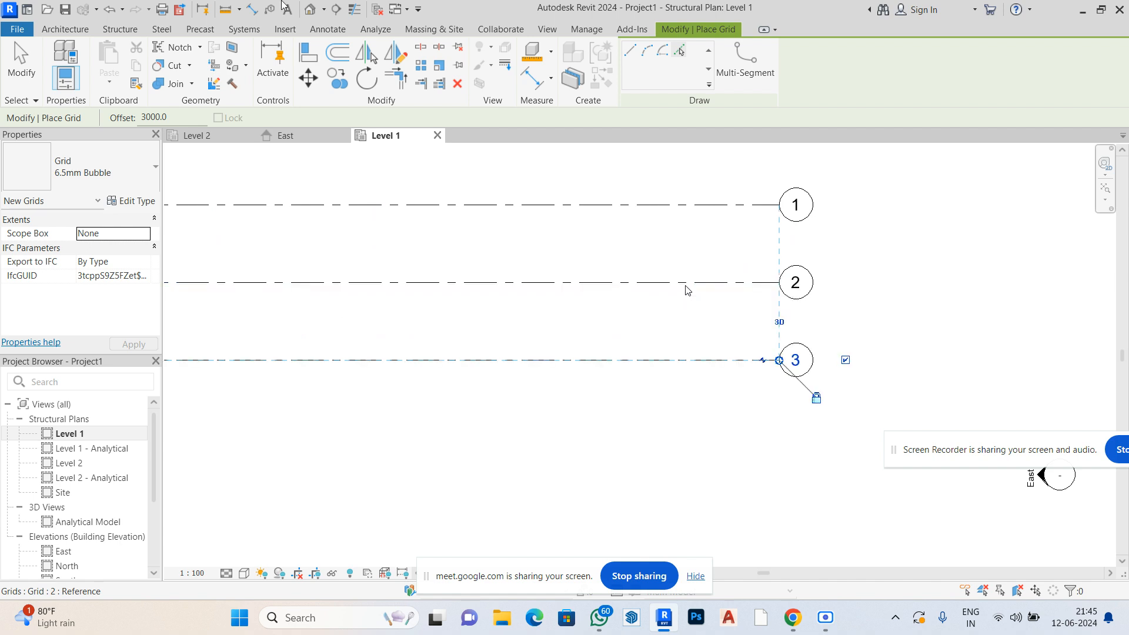
left_click(547, 370)
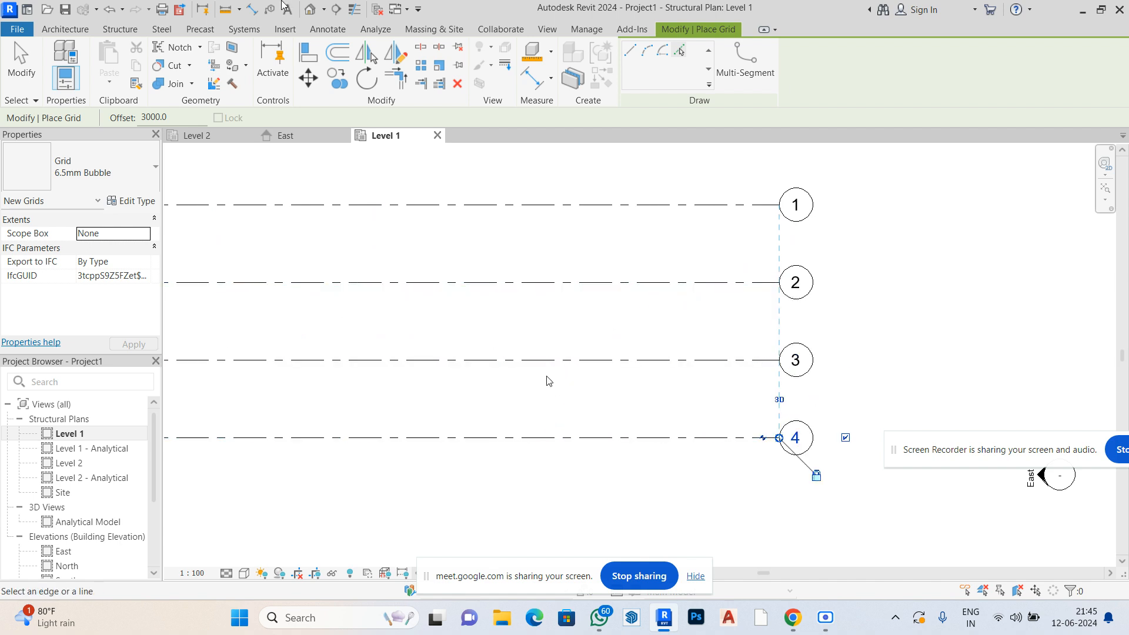
scroll(685, 322, "down", 2)
left_click(559, 398)
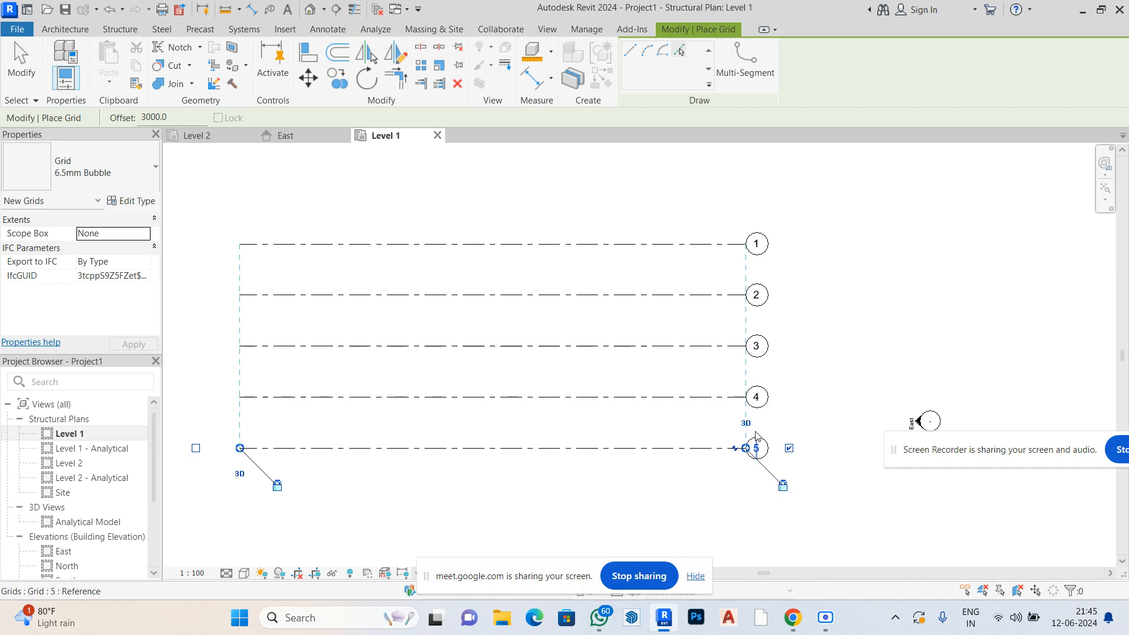
Try swapping grid 5's bubble to its opposite end and offsetting another grid from grid 4, and undo the changes
left_click(196, 448)
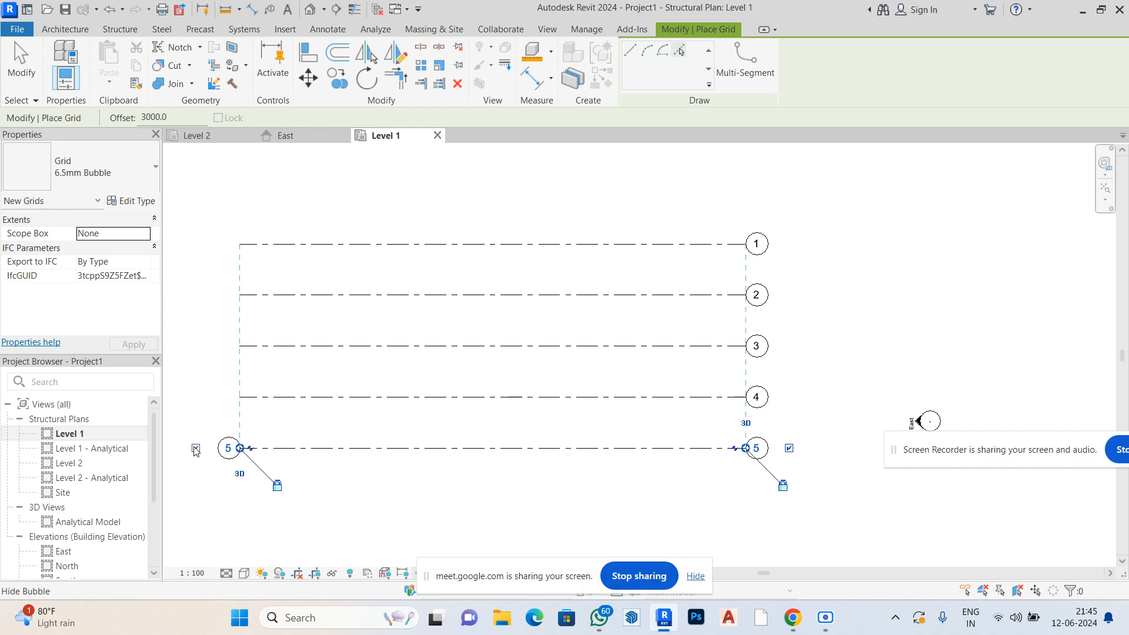
left_click(789, 448)
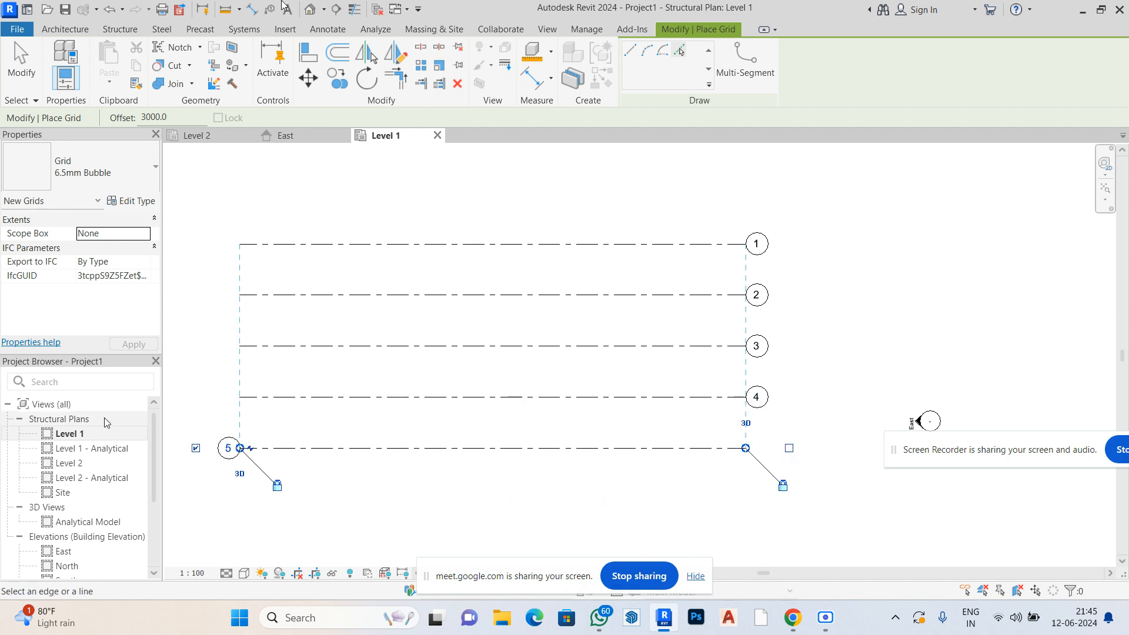
left_click(432, 398)
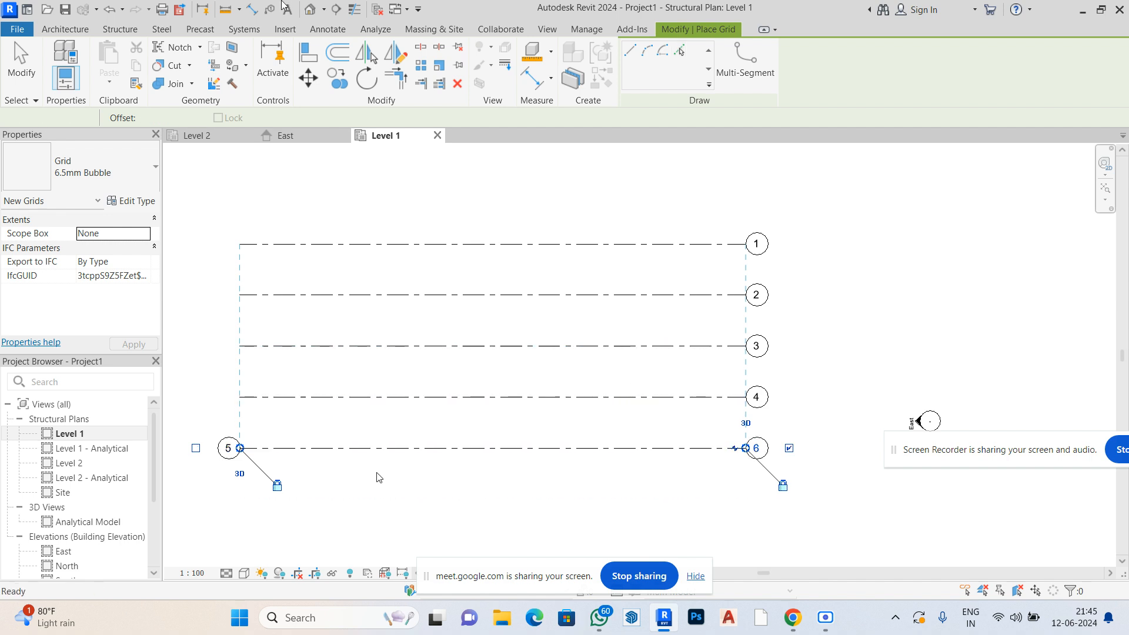
key("ctrl+z")
key("ctrl+z")
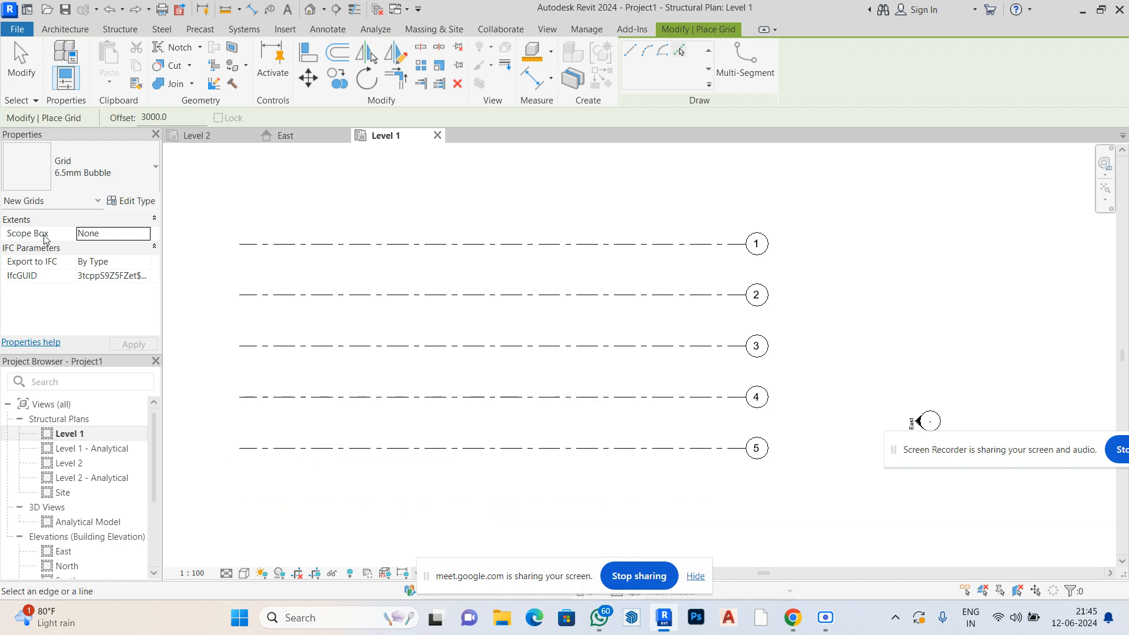
Draw a vertical grid line crossing all five horizontal grids, with its bubble at the south end
scroll(645, 323, "down", 1)
scroll(645, 322, "down", 1)
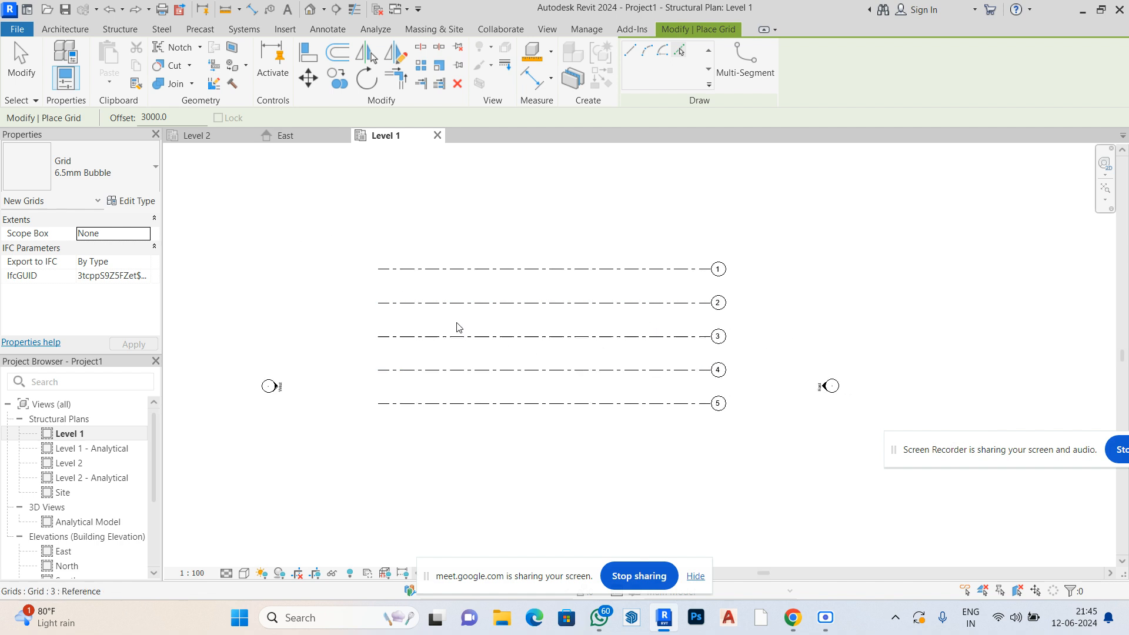
left_click(630, 50)
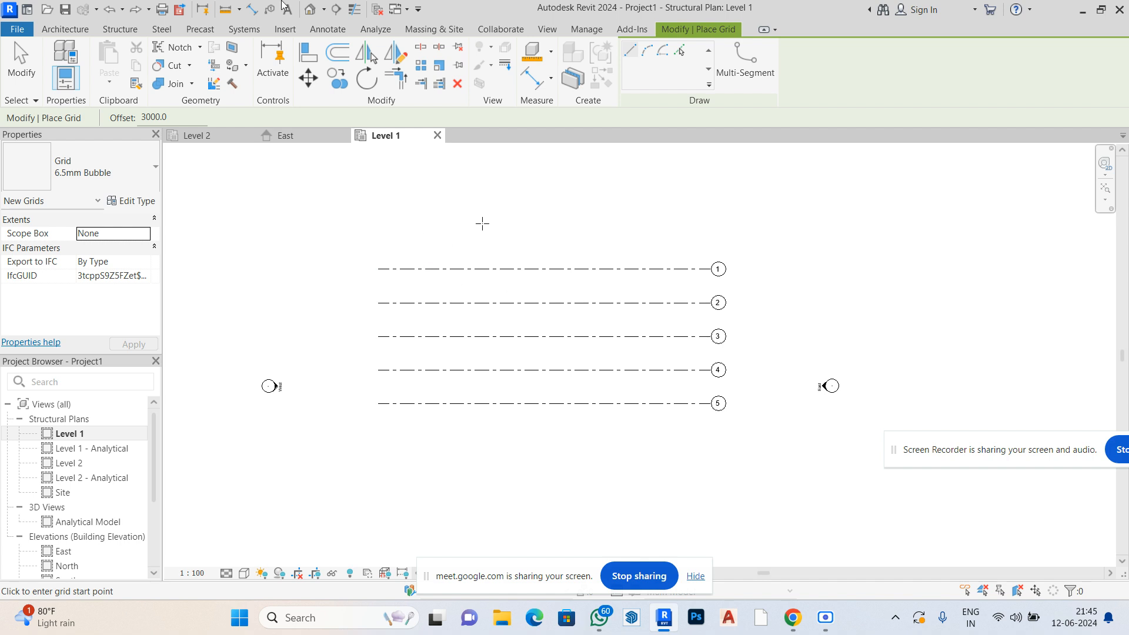
left_click(514, 216)
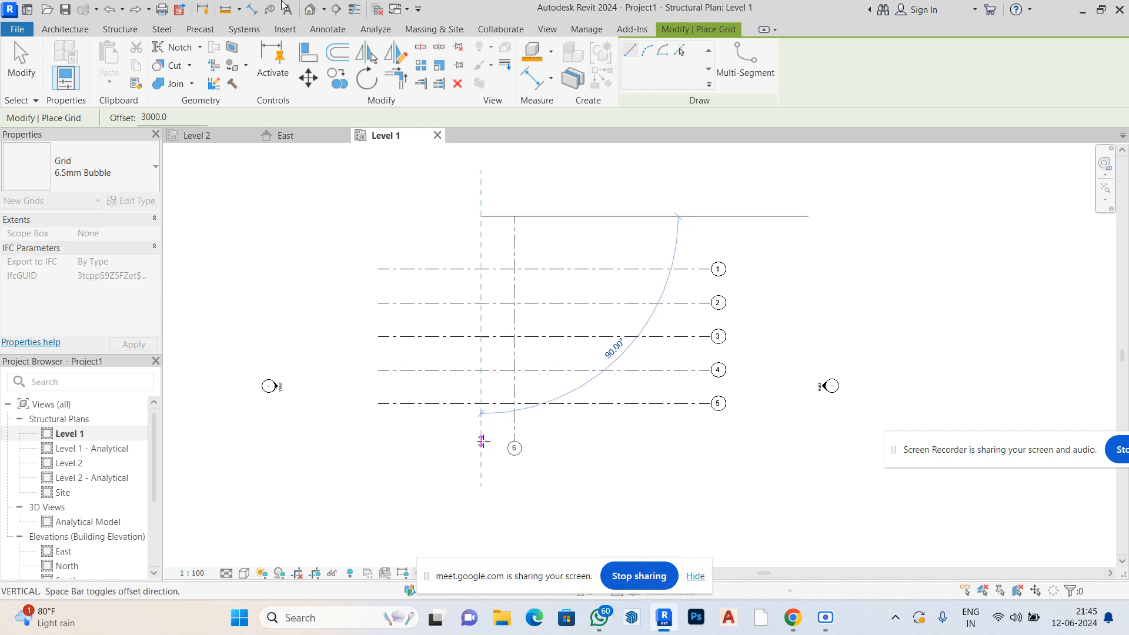
left_click(514, 441)
Draw a second vertical grid line east of grid 6 and set the spacing between them to 7000
left_click(590, 214)
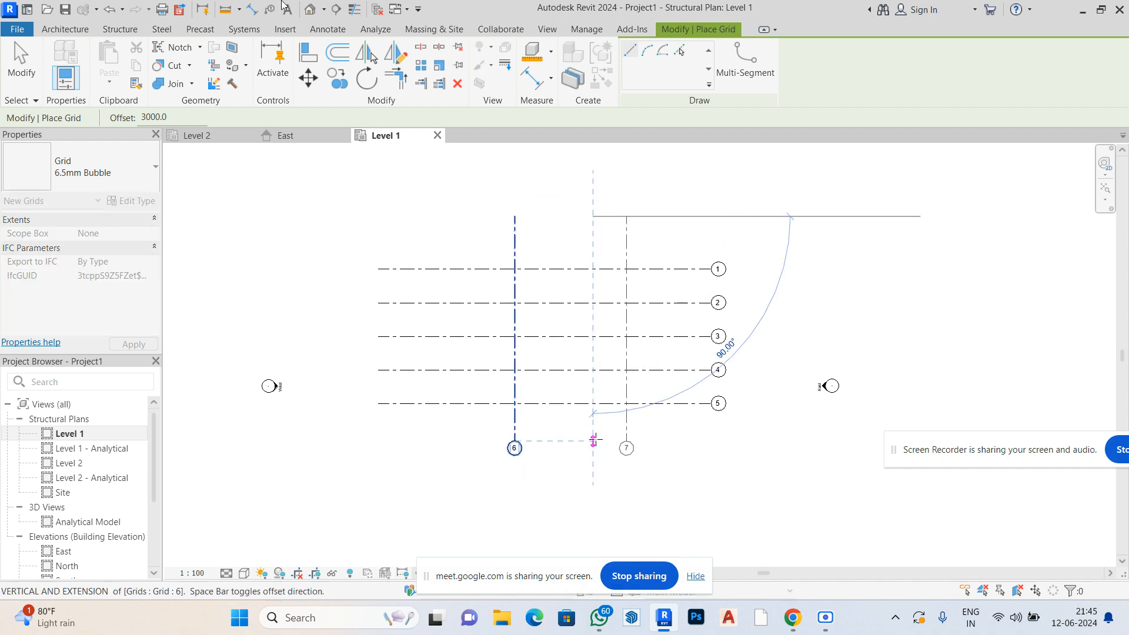
left_click(593, 441)
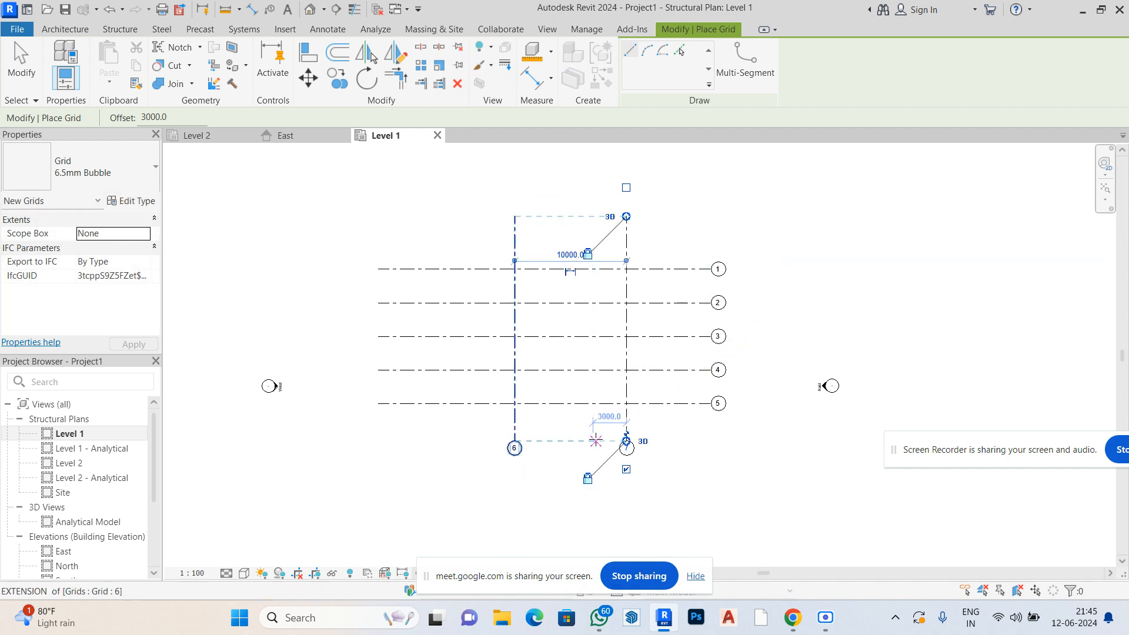
left_click(575, 256)
type("7000")
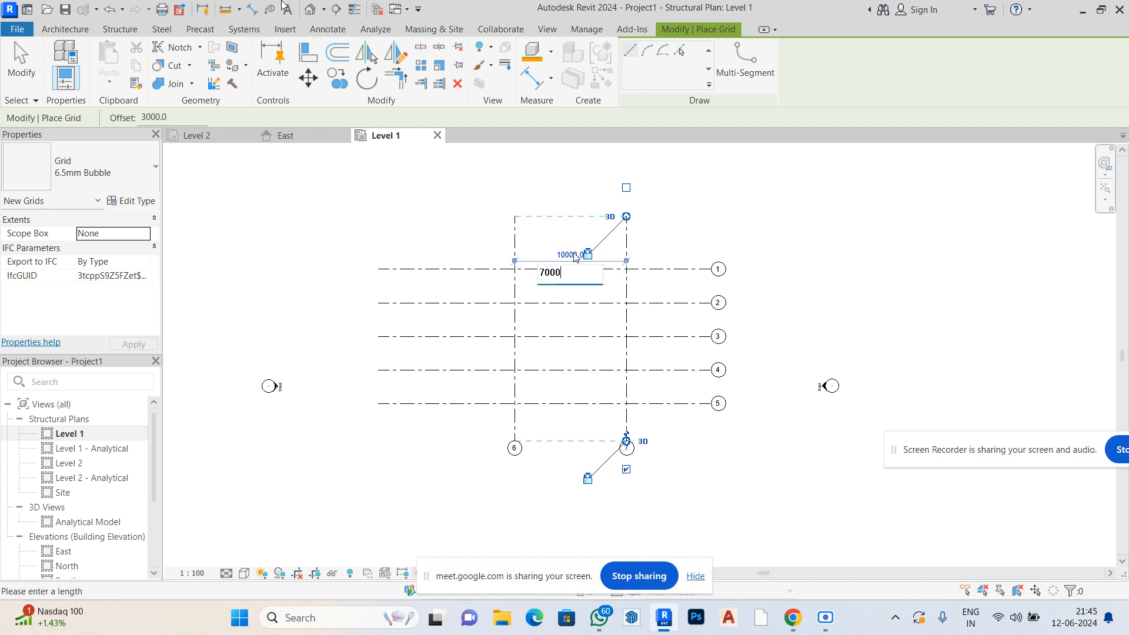
key("Return")
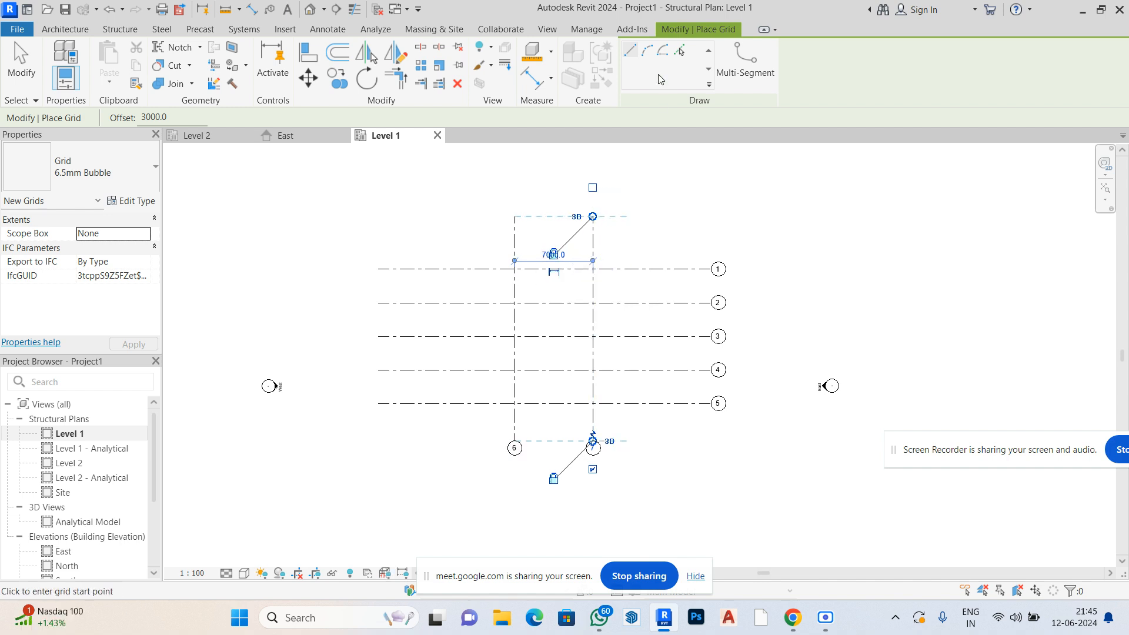
Create a third vertical grid line east of grid 7 with Pick Lines and a 7000 offset
left_click(680, 50)
type("7000")
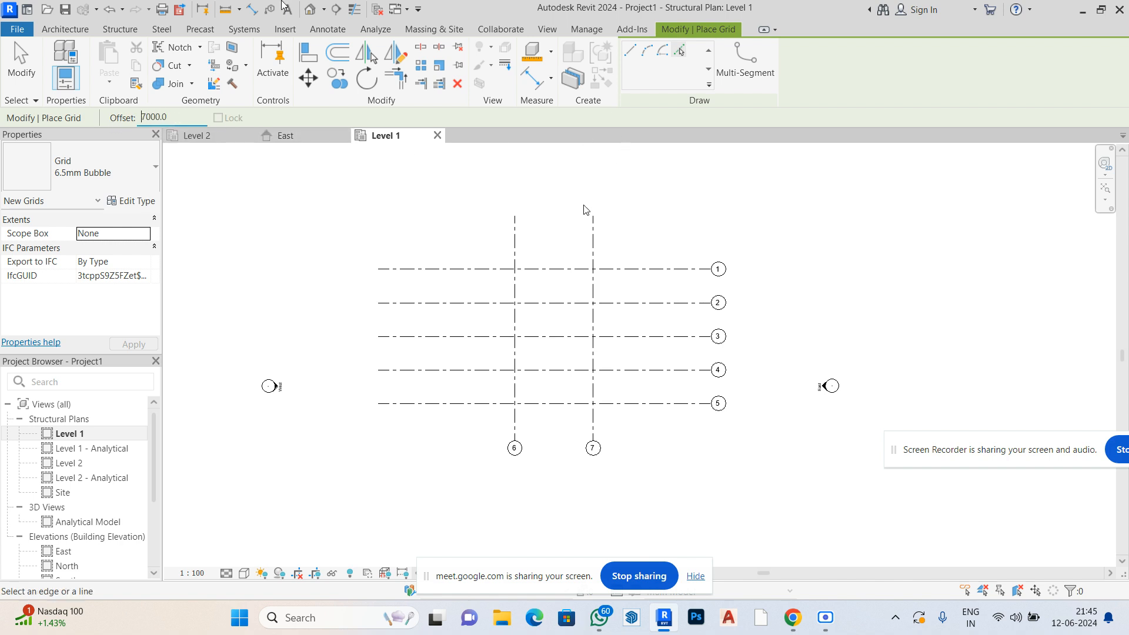
left_click(597, 241)
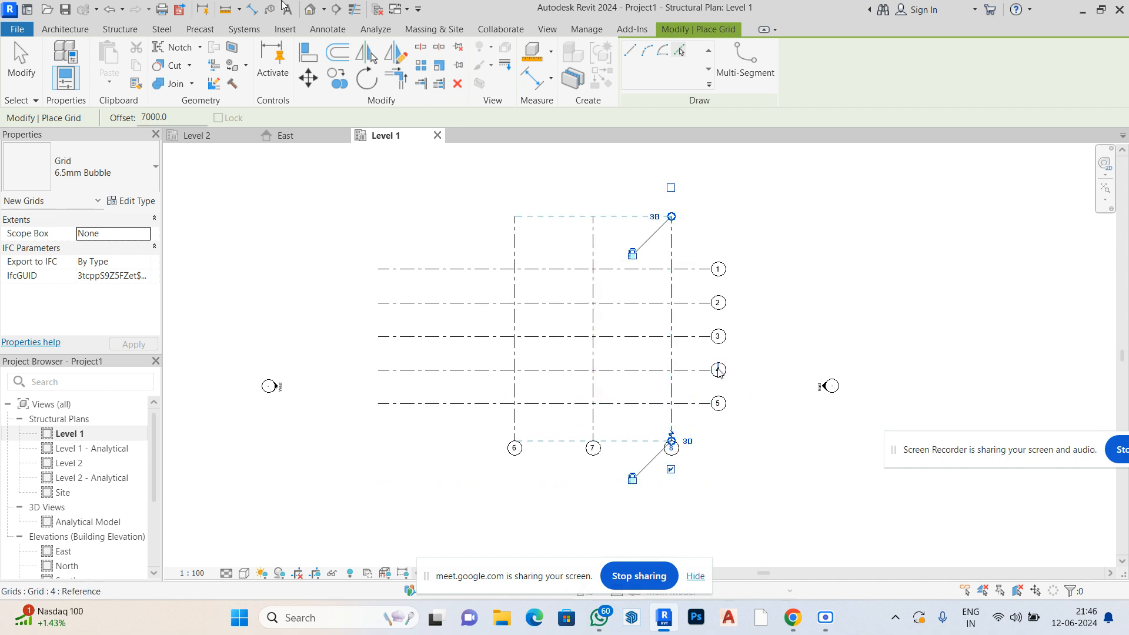
Extend the aligned bubble ends of vertical grids 6, 7 and 8 farther south of grid 5
scroll(721, 407, "up", 2)
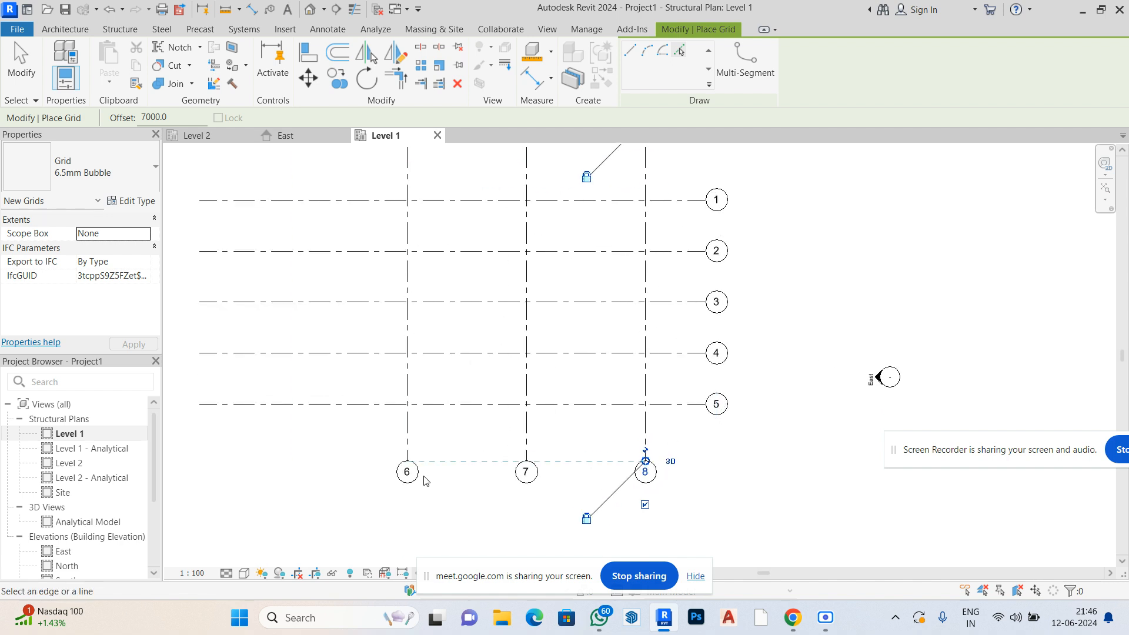
scroll(649, 463, "up", 2)
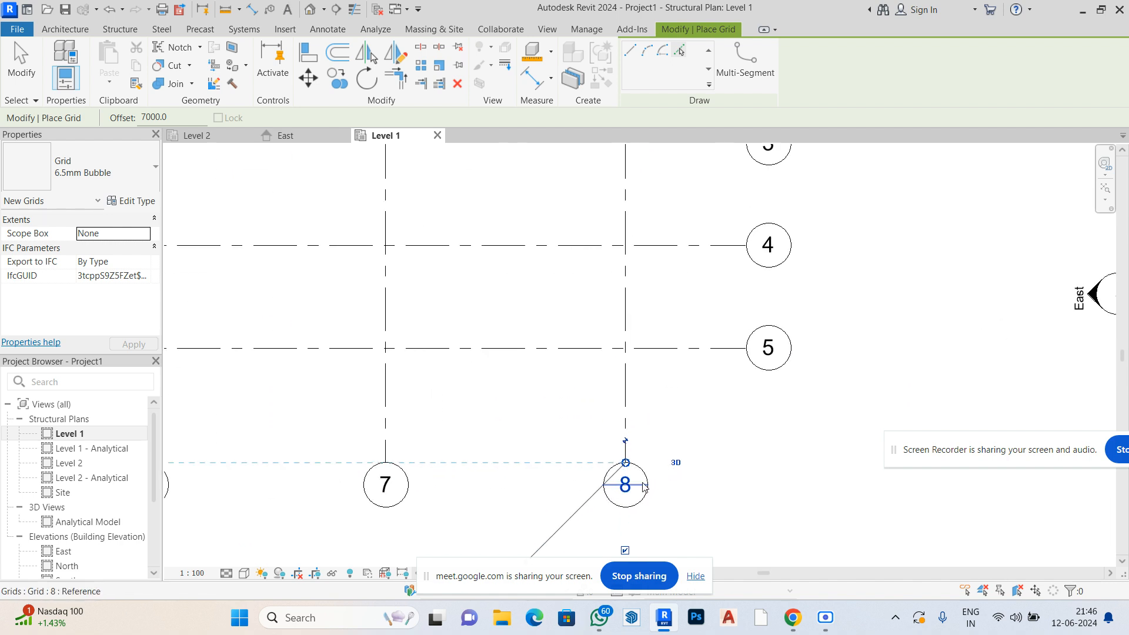
left_click_drag(627, 464, 625, 510)
scroll(625, 511, "up", 3)
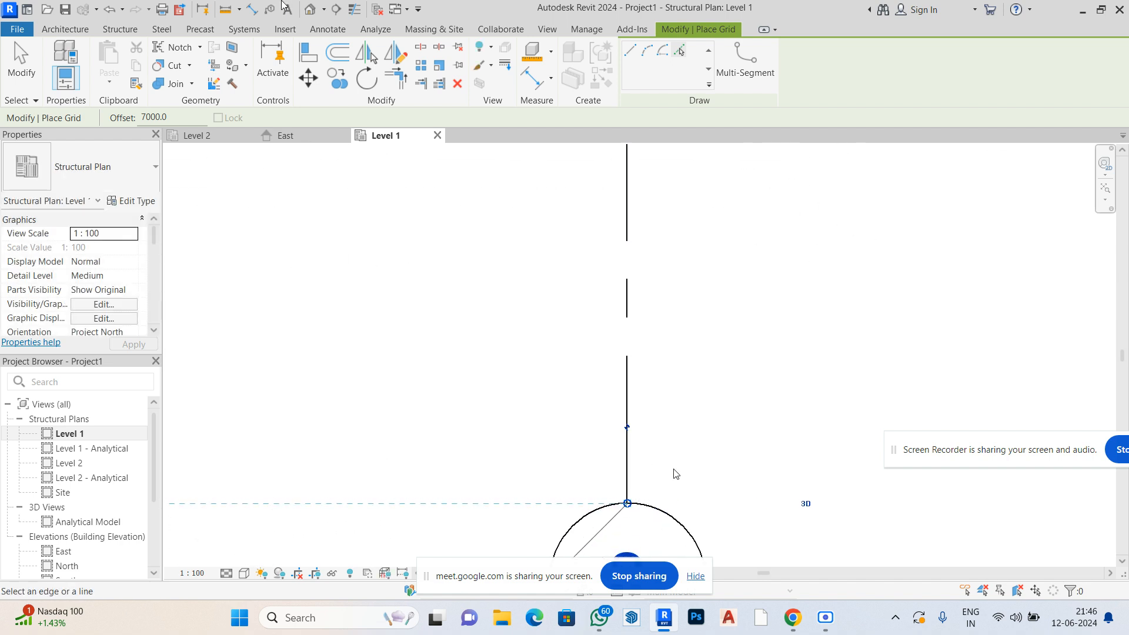
scroll(650, 366, "down", 1)
scroll(650, 366, "down", 5)
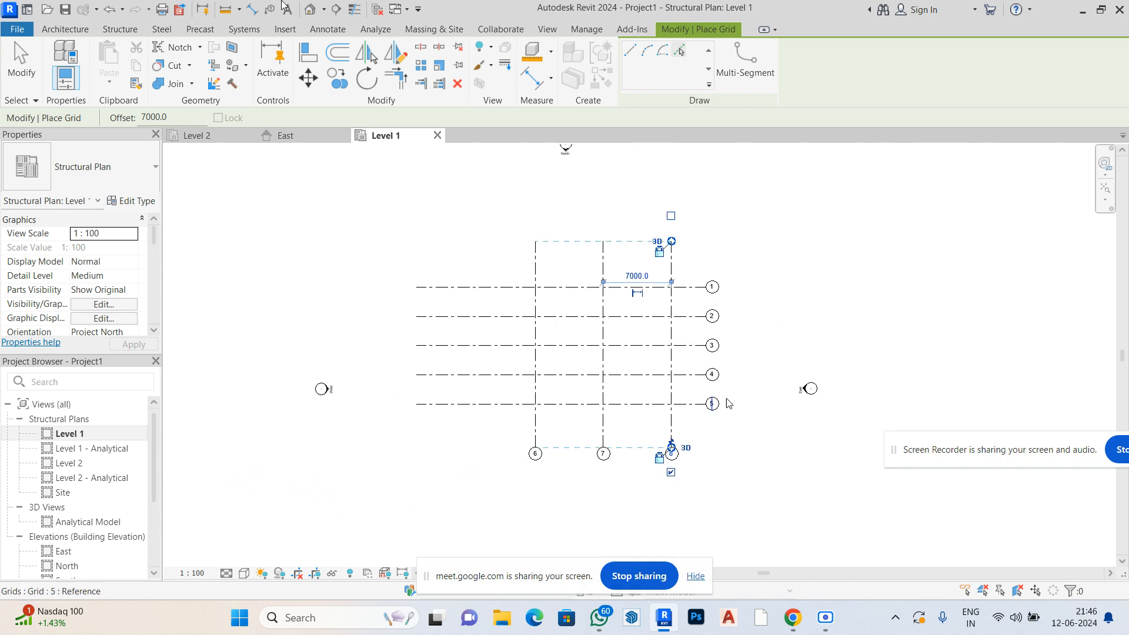
scroll(749, 341, "up", 2)
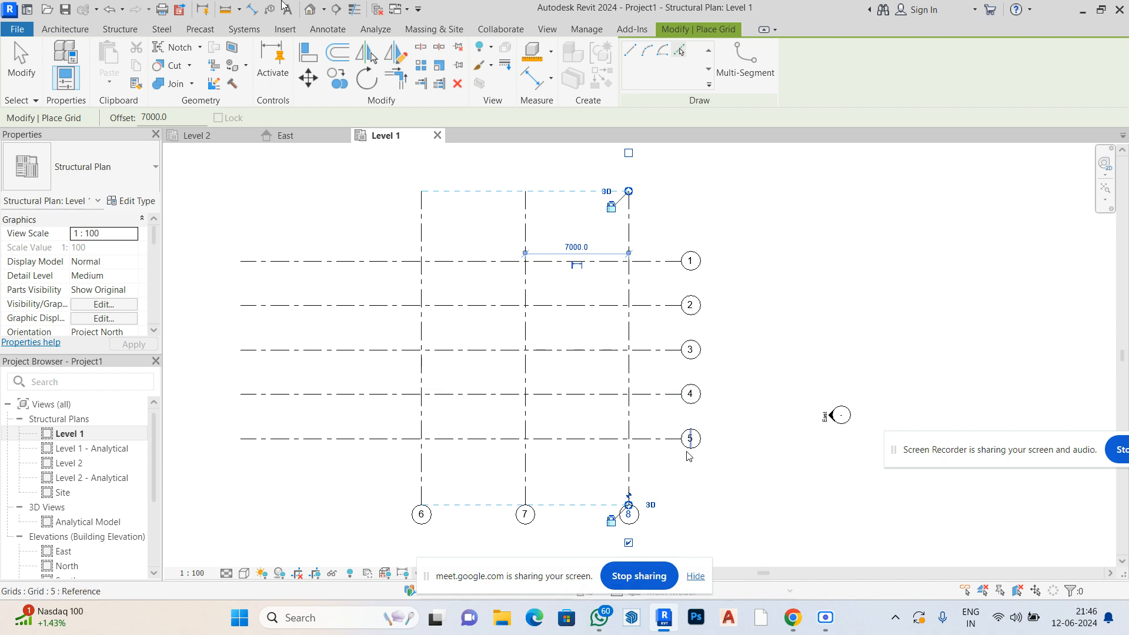
Extend the aligned bubble ends of horizontal grids 1 to 5 eastward and shorten their west ends toward grid 6
key("Escape")
key("Escape")
left_click(669, 439)
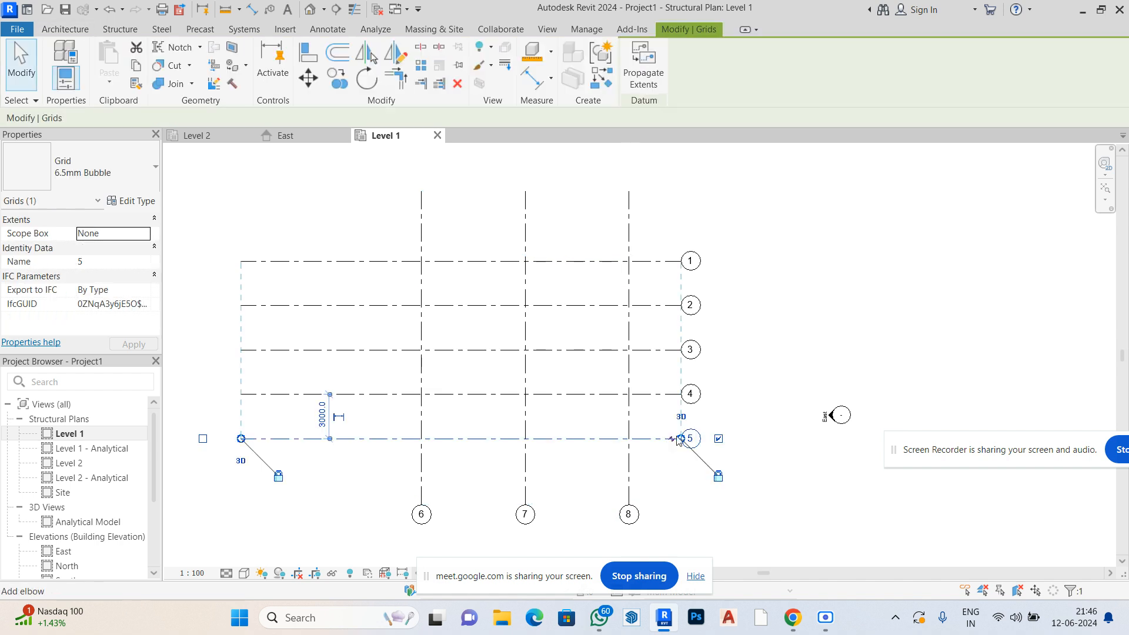
left_click_drag(677, 440, 708, 439)
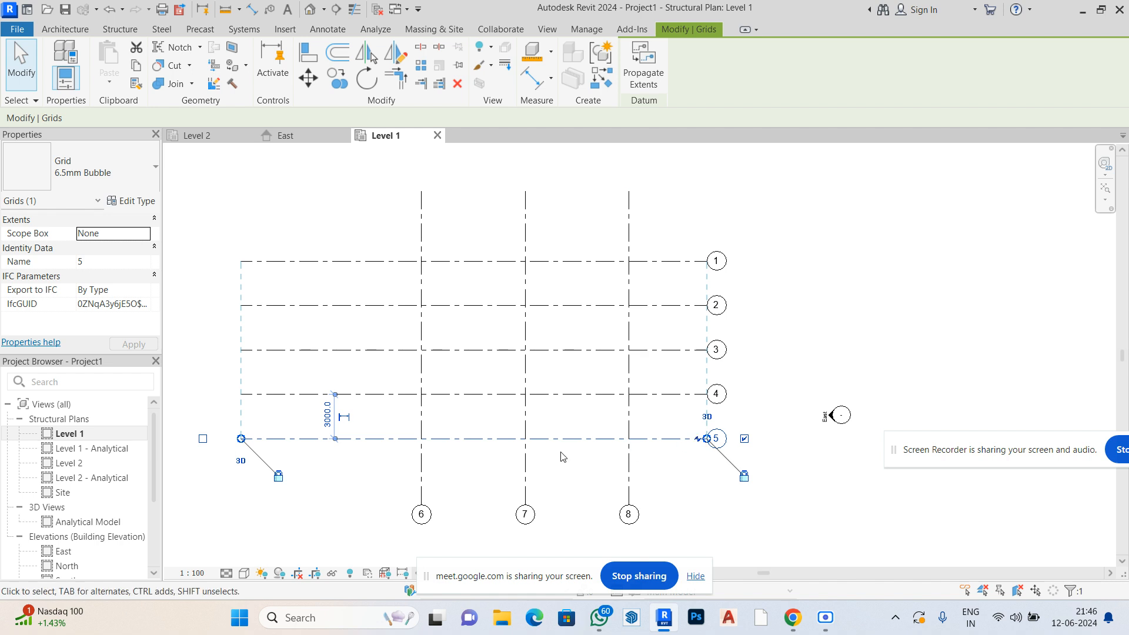
left_click_drag(242, 438, 327, 438)
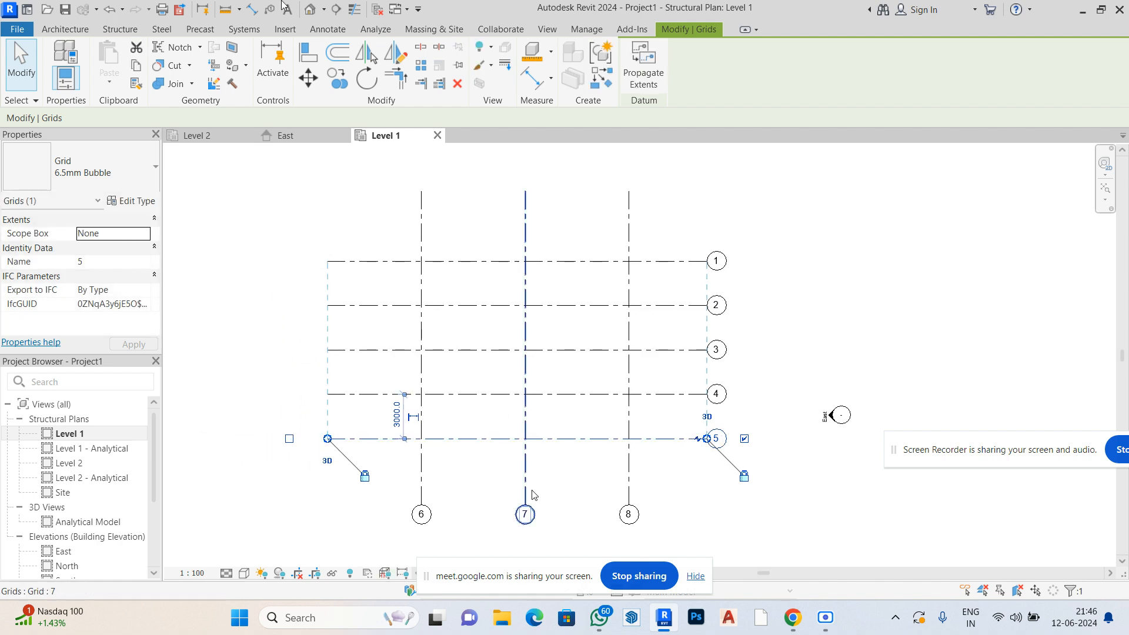
left_click(594, 483)
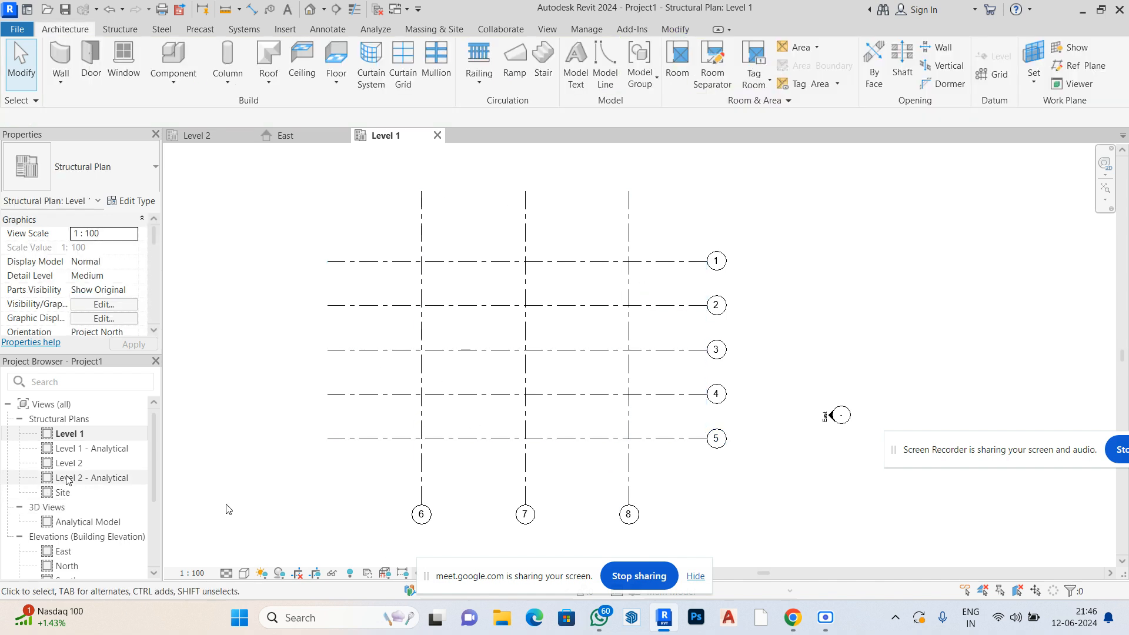
In the East elevation, extend the aligned ends of grids 1 to 5 farther above Level 2 and below Level 1
scroll(117, 487, "down", 4)
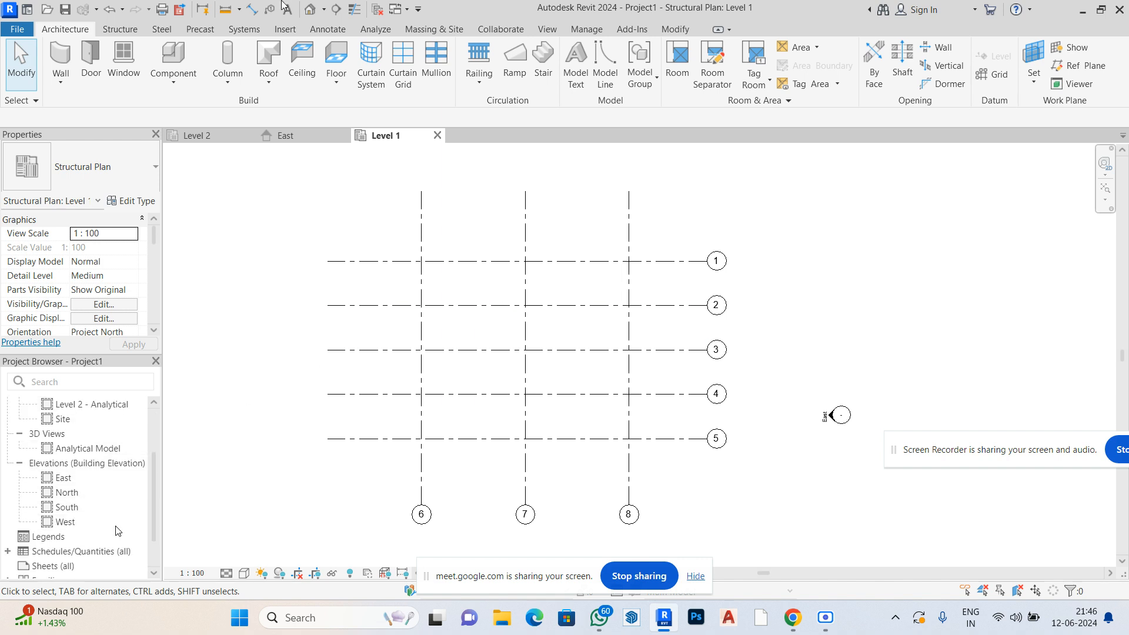
double_click(71, 442)
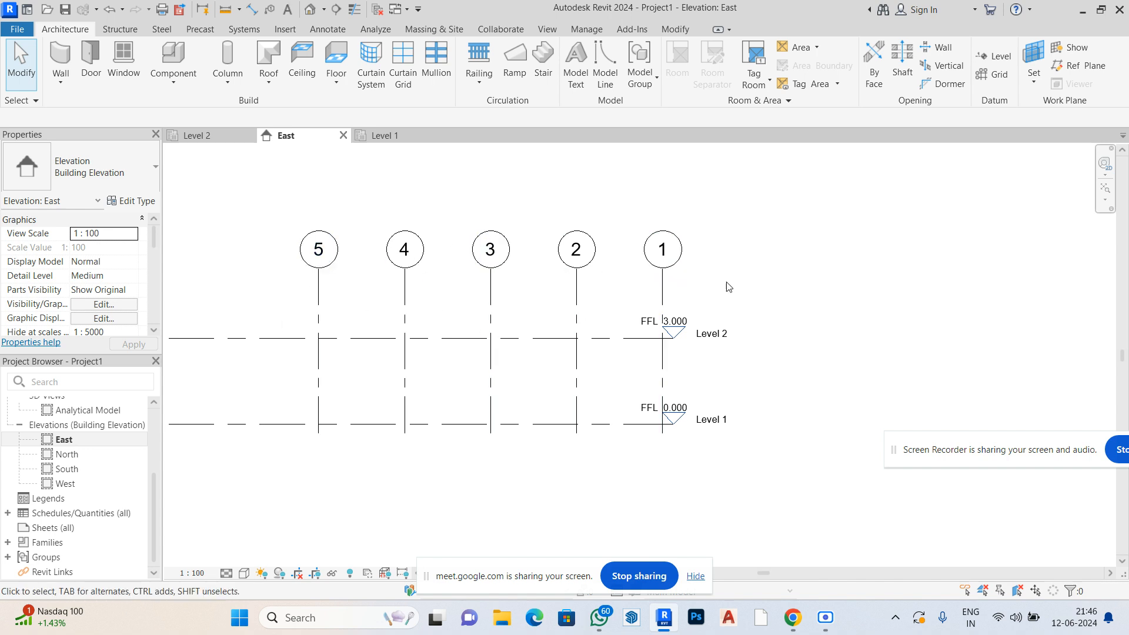
scroll(724, 286, "down", 3)
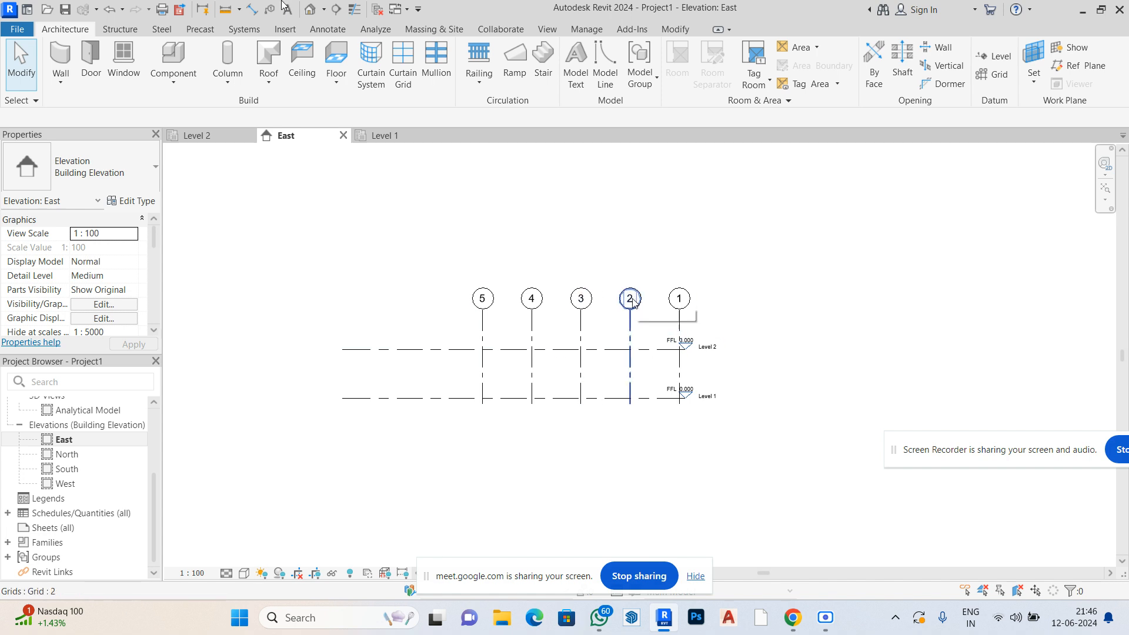
scroll(679, 322, "up", 3)
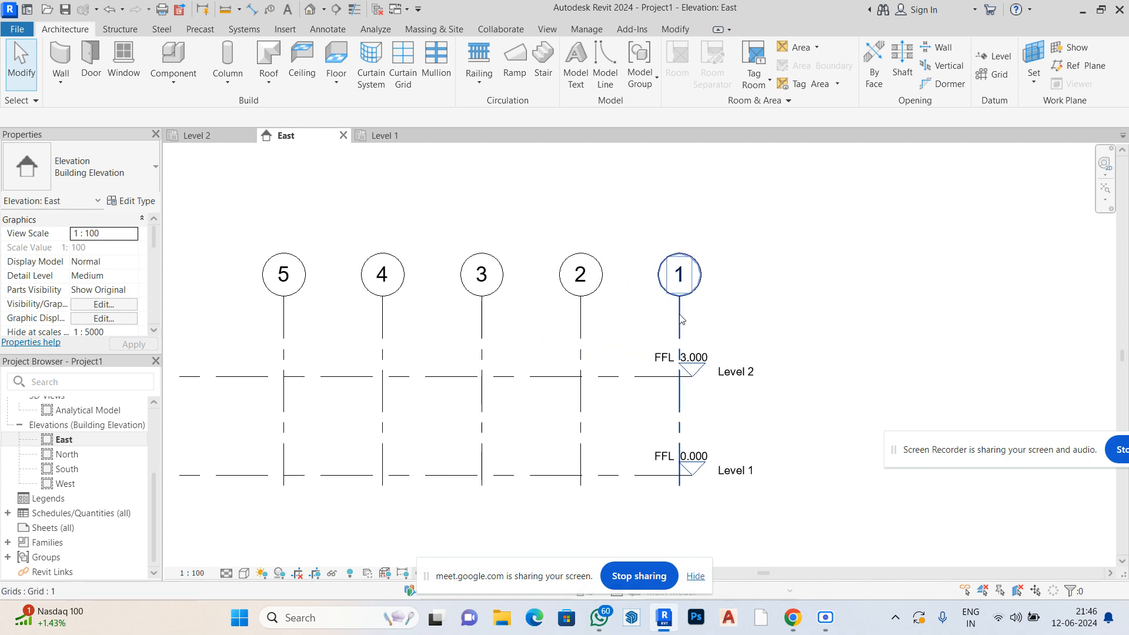
left_click(680, 316)
scroll(676, 321, "down", 2)
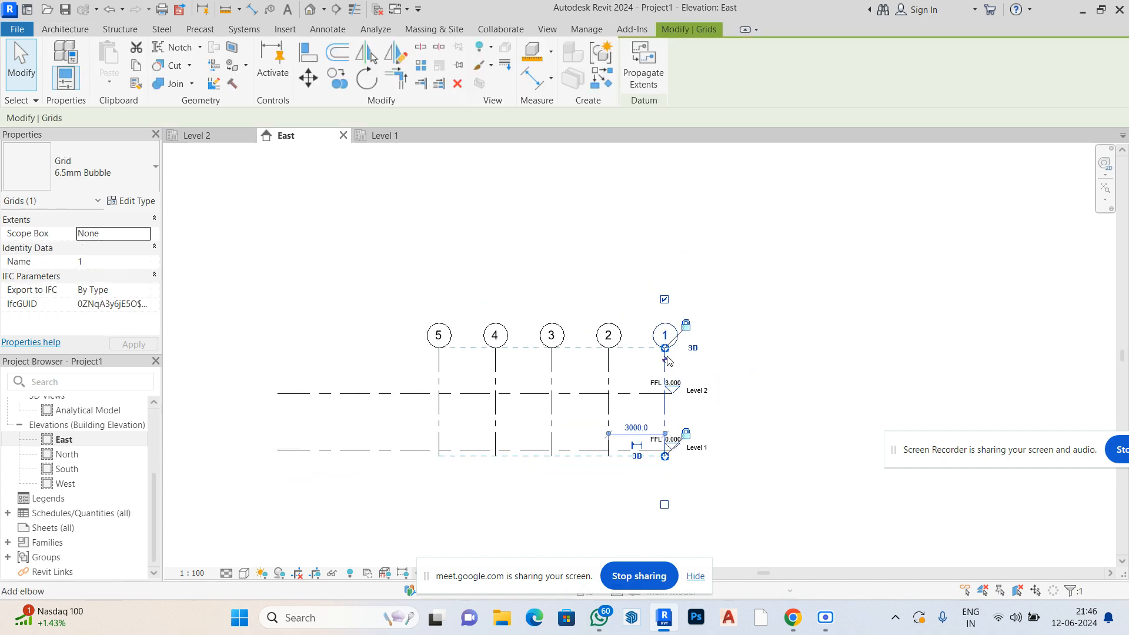
left_click_drag(667, 354, 665, 246)
scroll(649, 344, "down", 4)
scroll(665, 416, "up", 3)
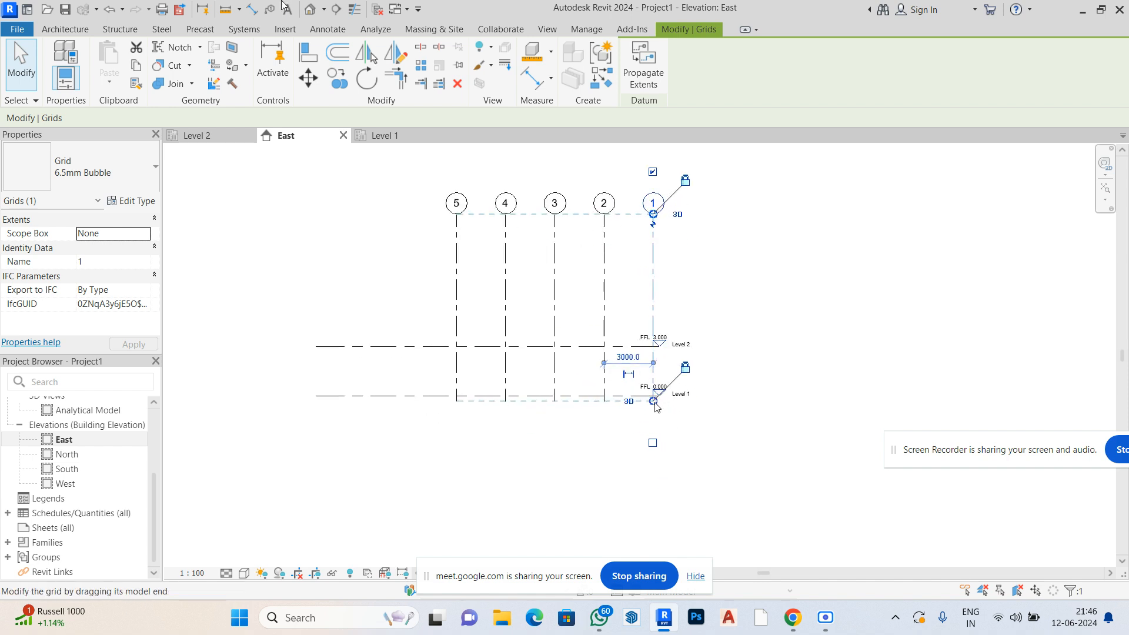
left_click_drag(653, 402, 653, 492)
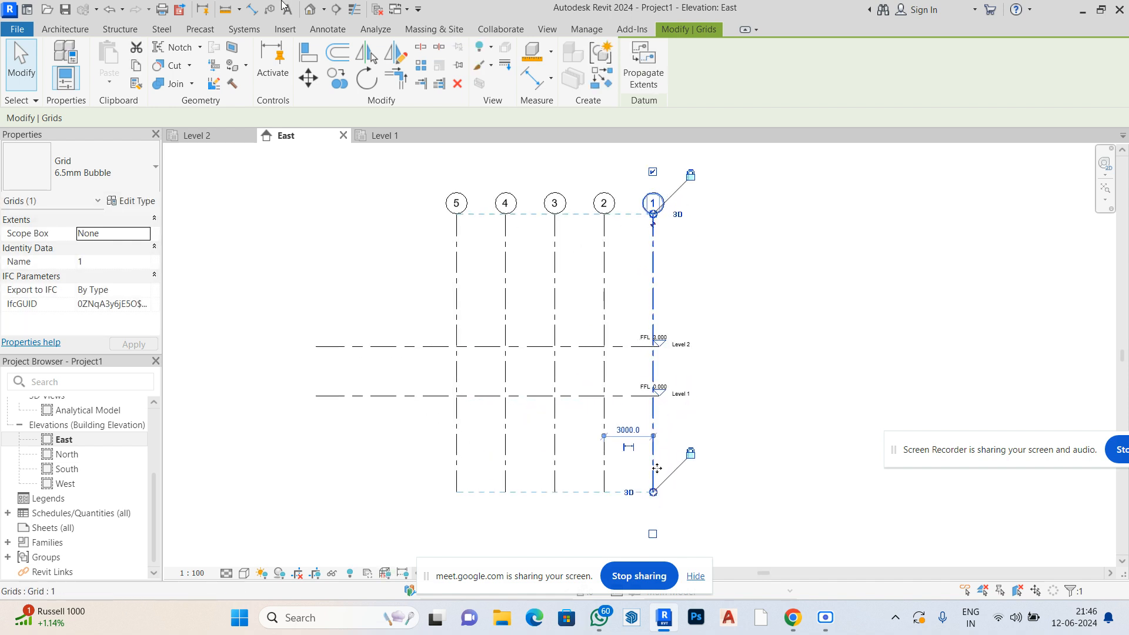
In the North elevation, extend the aligned ends of grids 6, 7 and 8 farther above Level 2 and below Level 1
double_click(67, 454)
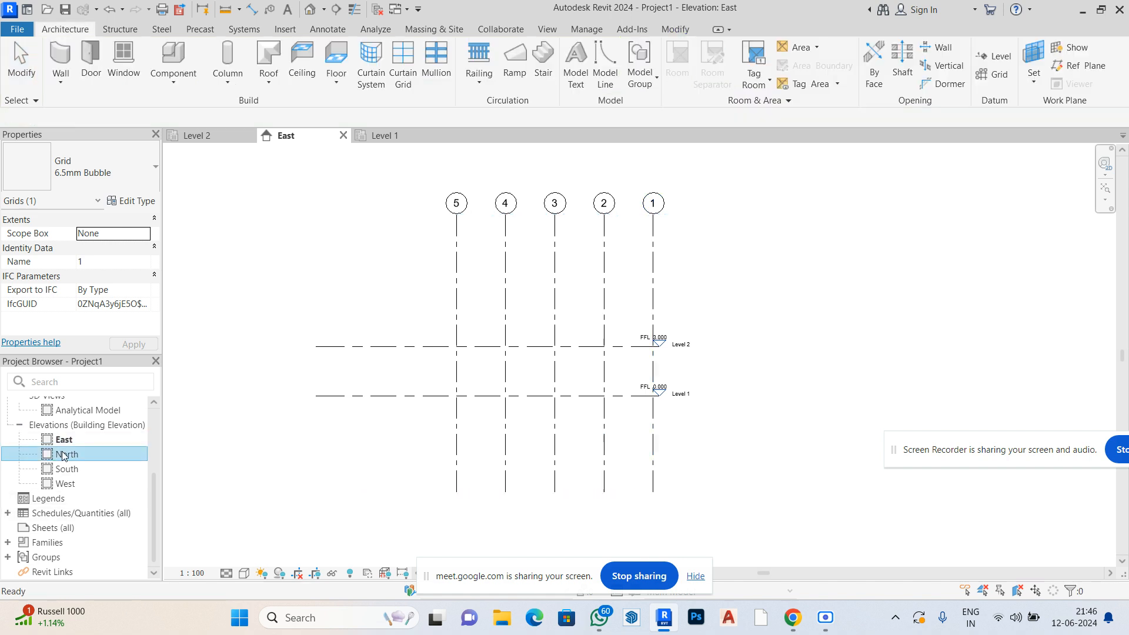
scroll(575, 427, "down", 2)
left_click(646, 368)
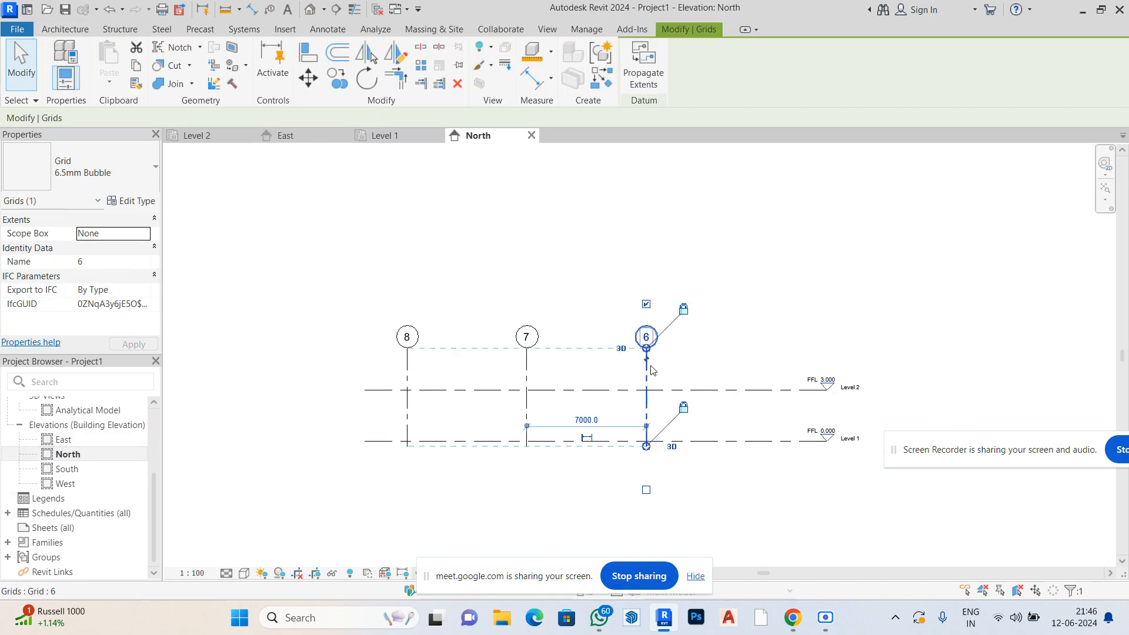
left_click_drag(647, 357, 647, 227)
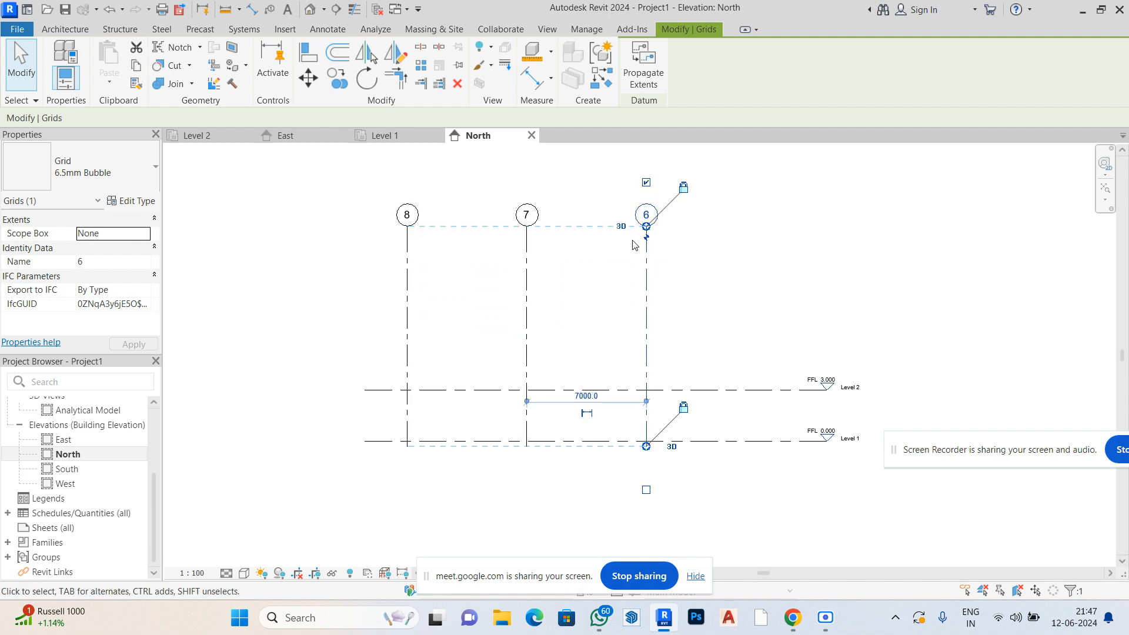
left_click_drag(647, 449, 647, 536)
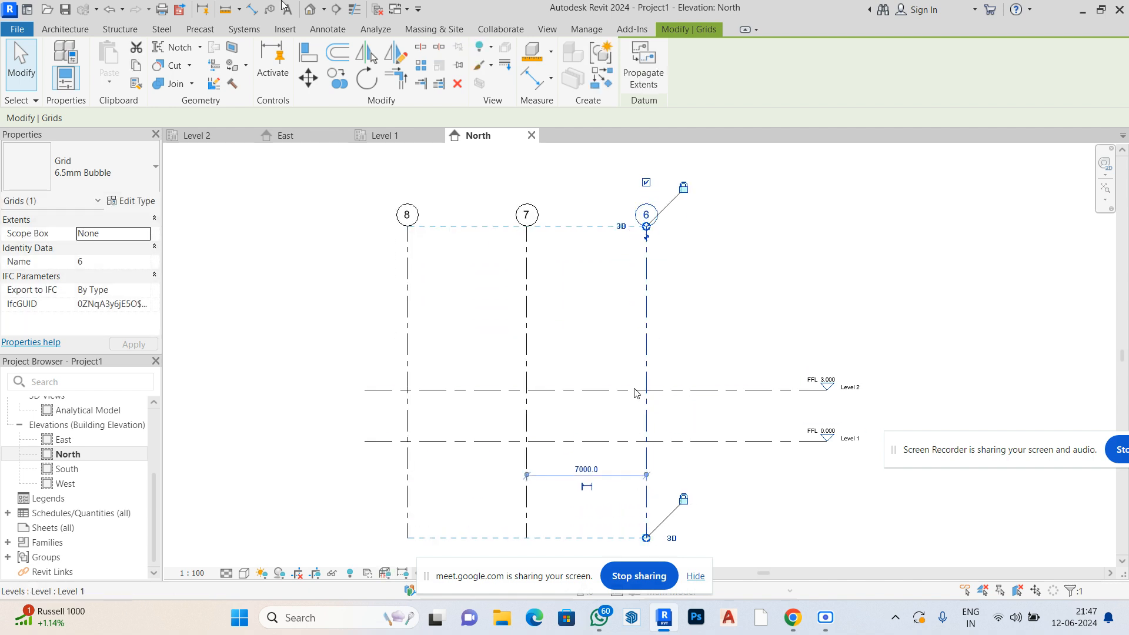
scroll(634, 376, "down", 2)
Check the South elevation, and in the West elevation extend the aligned ends of the Level 1 and Level 2 lines outward past grid 1
double_click(66, 468)
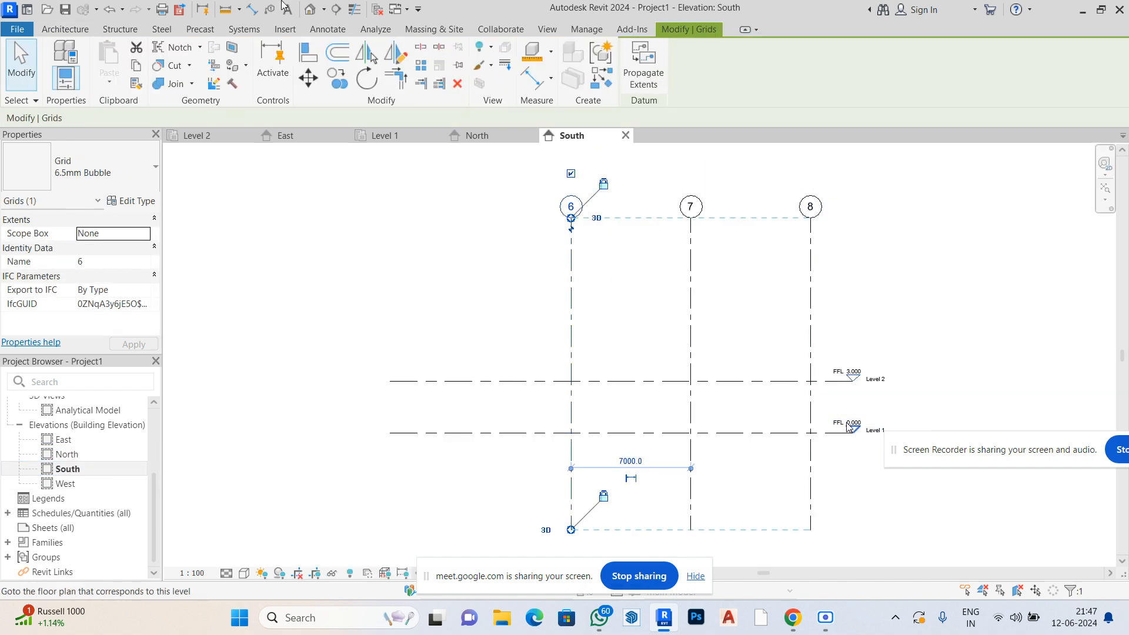
scroll(885, 424, "up", 2)
scroll(588, 441, "down", 3)
scroll(735, 411, "up", 3)
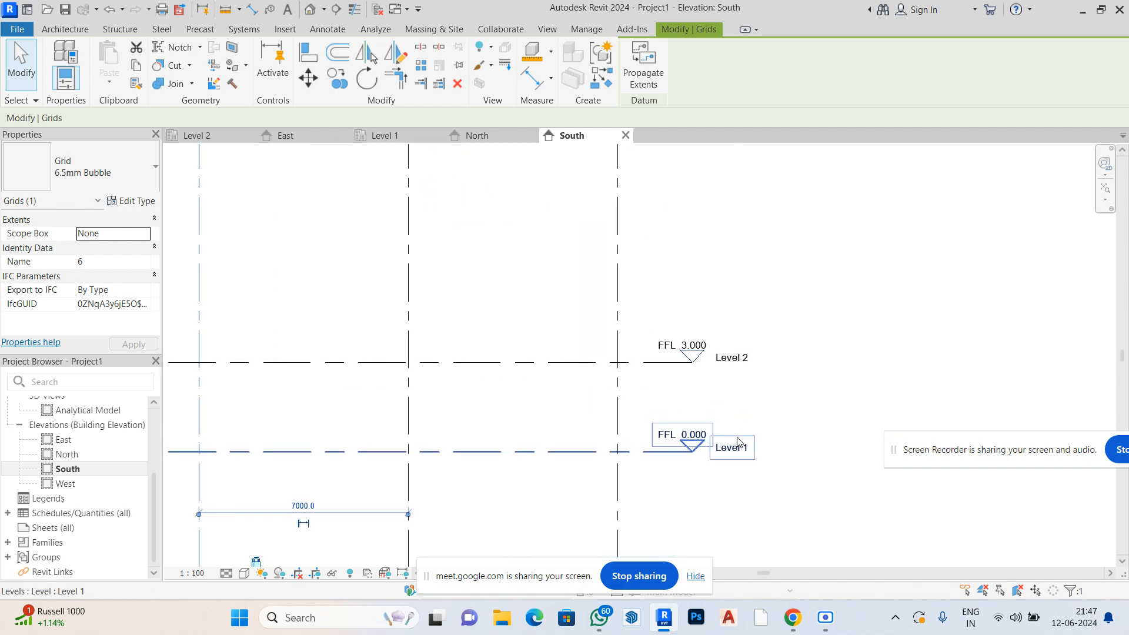
scroll(732, 368, "down", 5)
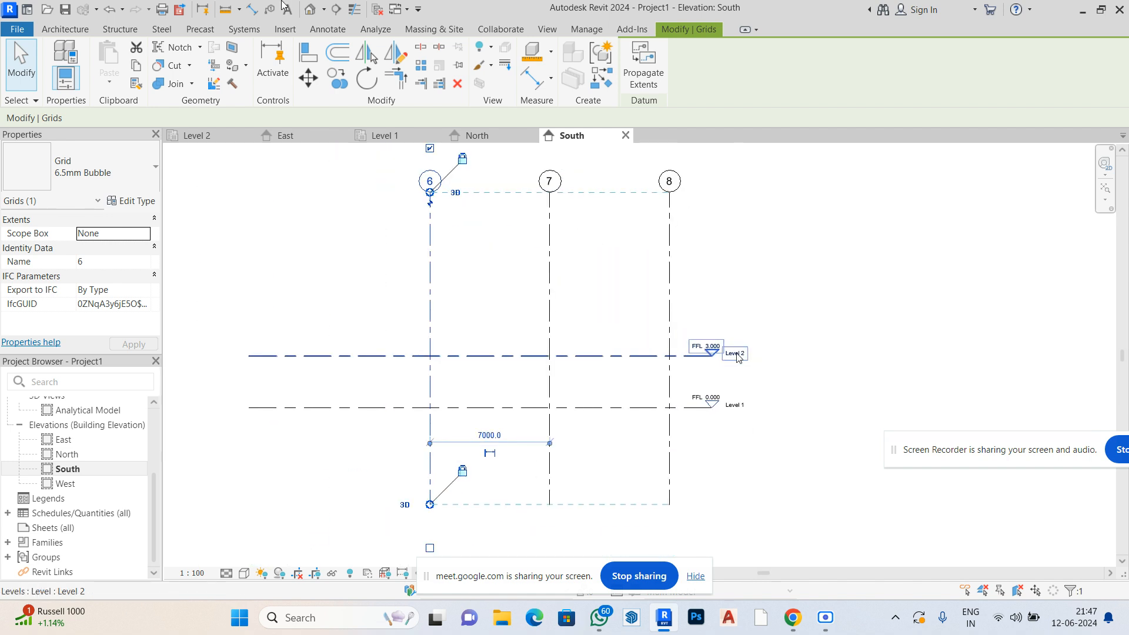
double_click(85, 482)
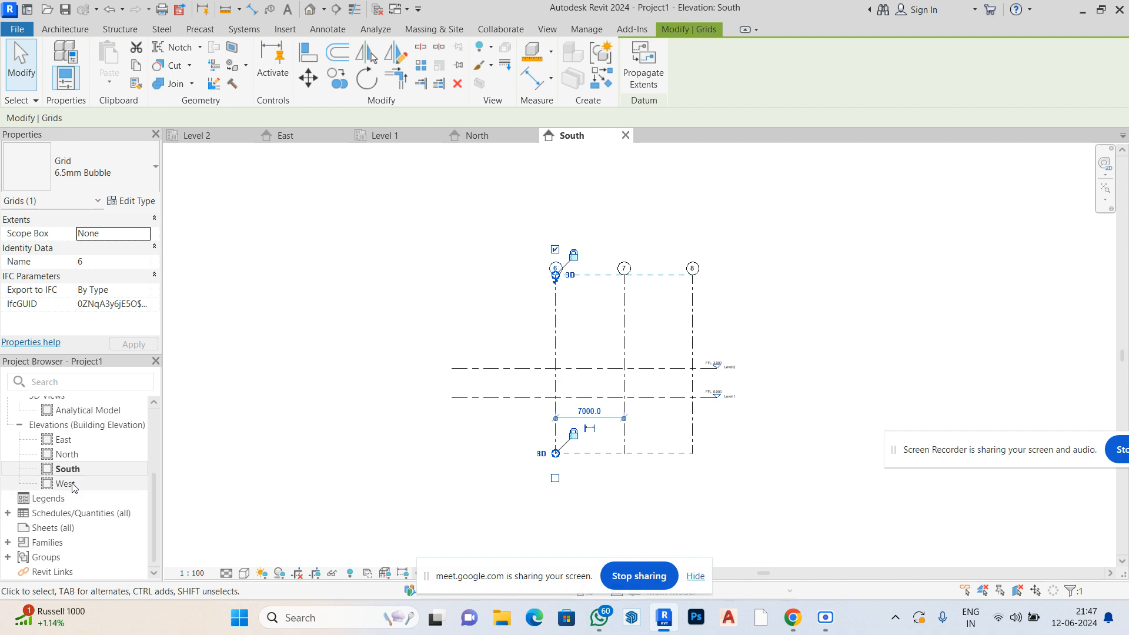
scroll(504, 368, "down", 2)
left_click(503, 363)
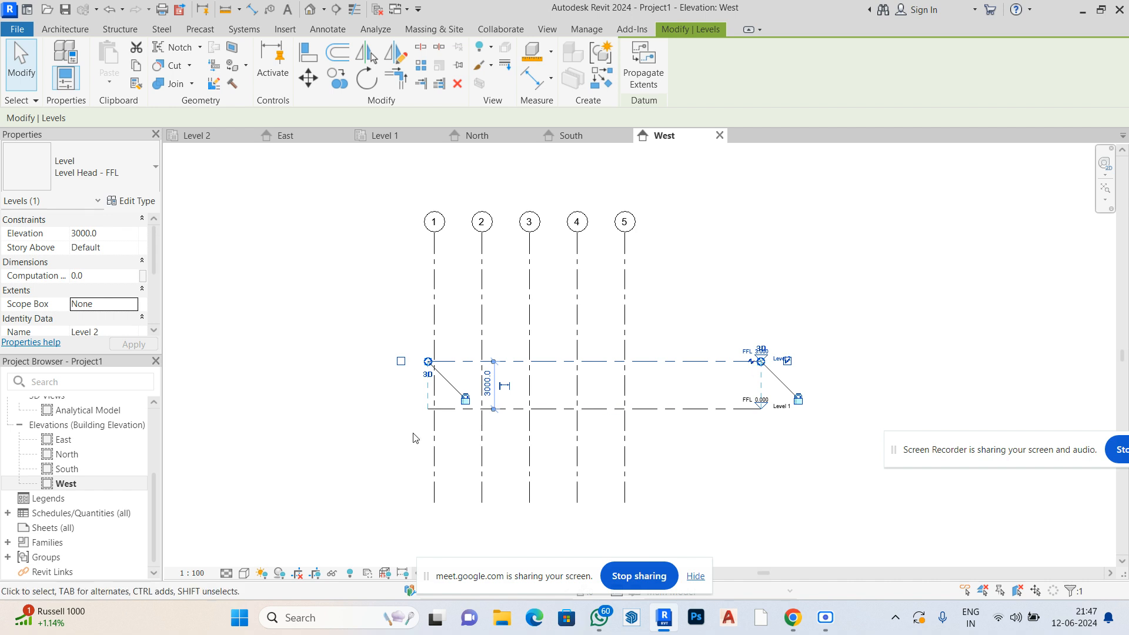
left_click_drag(428, 361, 350, 362)
left_click(668, 275)
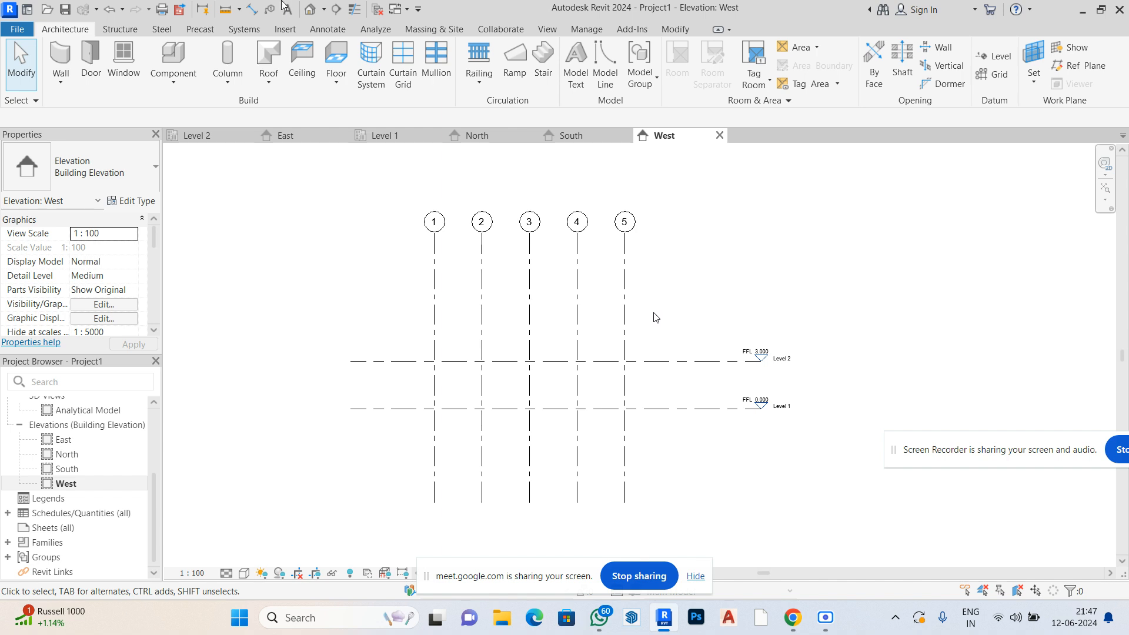
Return to the Level 1 structural plan and close the North, South and West elevation views
scroll(59, 447, "up", 3)
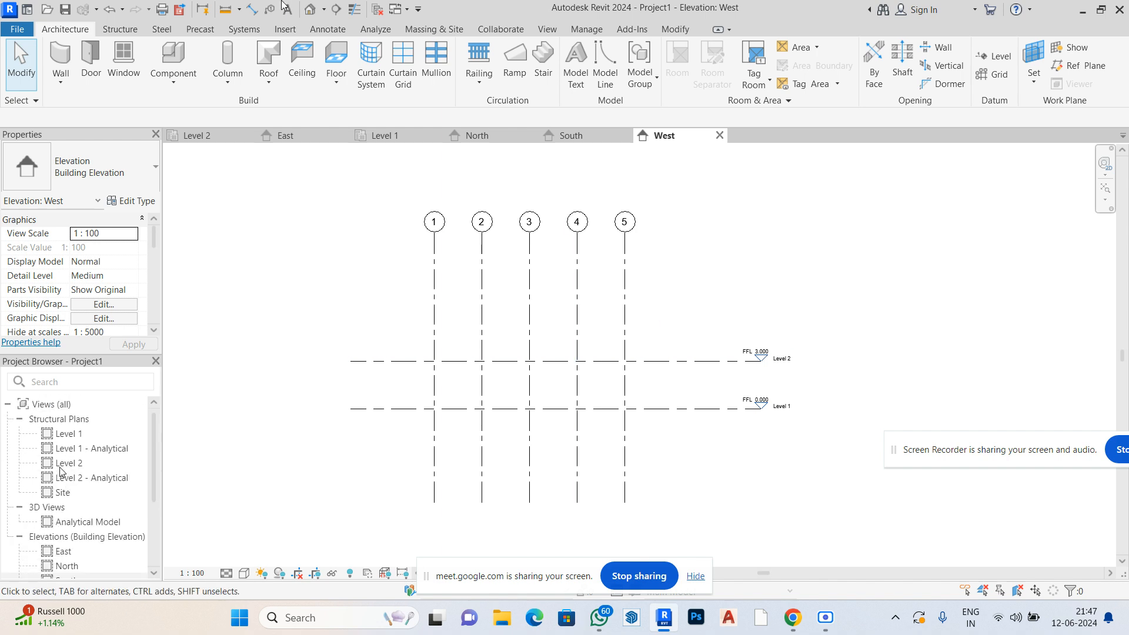
left_click(82, 434)
double_click(83, 433)
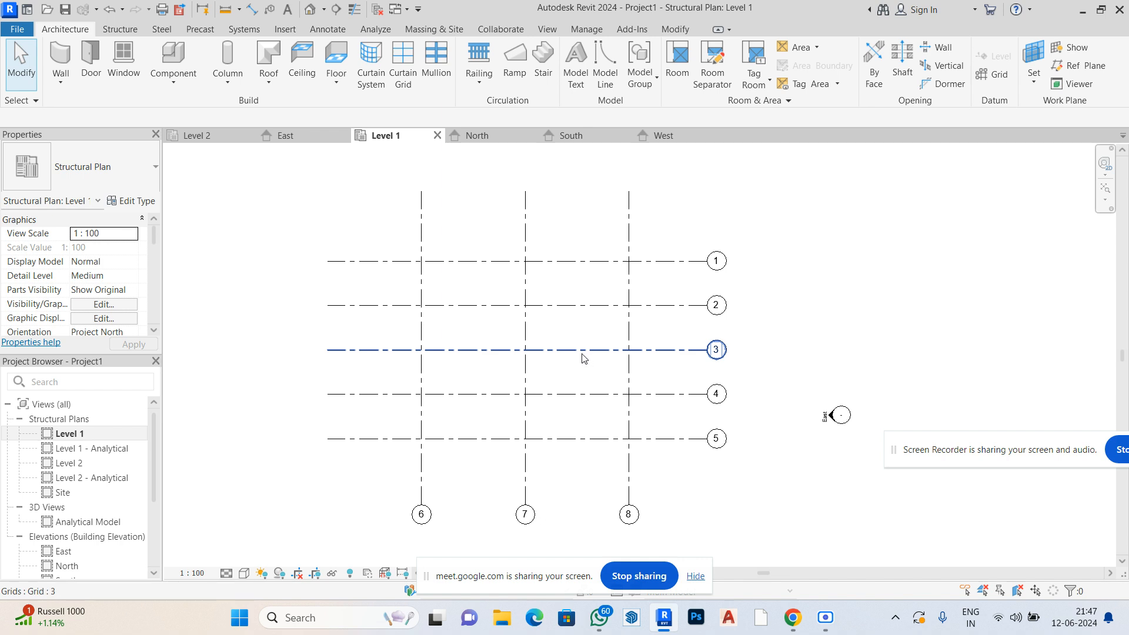
left_click(531, 136)
left_click(532, 136)
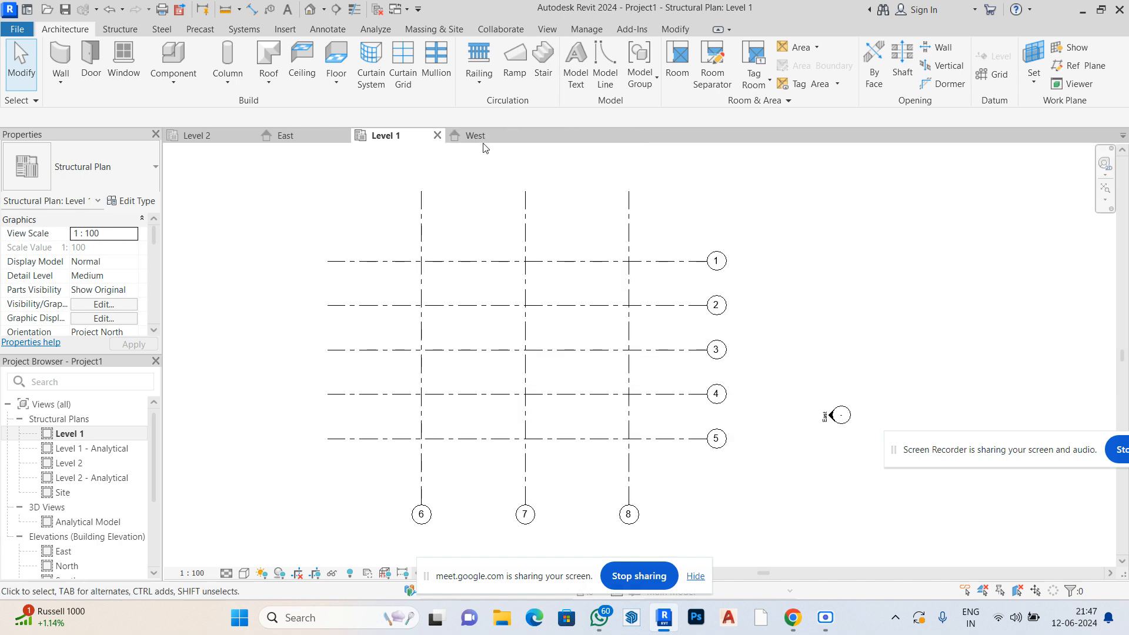
left_click(532, 136)
Open the East elevation and start placing a new level with the Pick Lines method
scroll(156, 468, "down", 2)
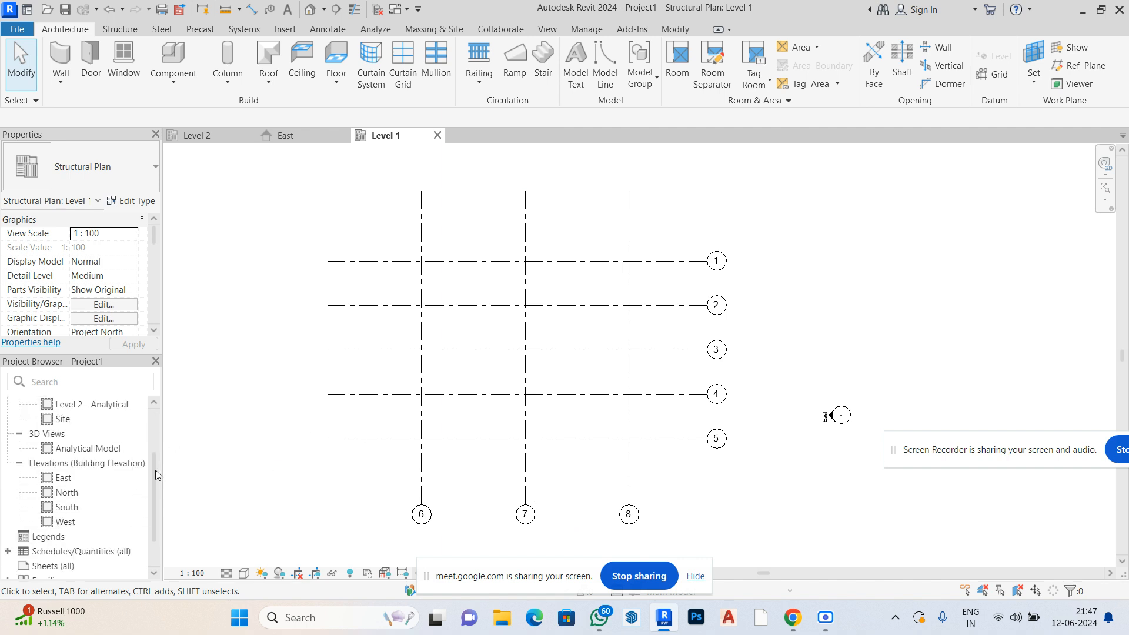
double_click(63, 478)
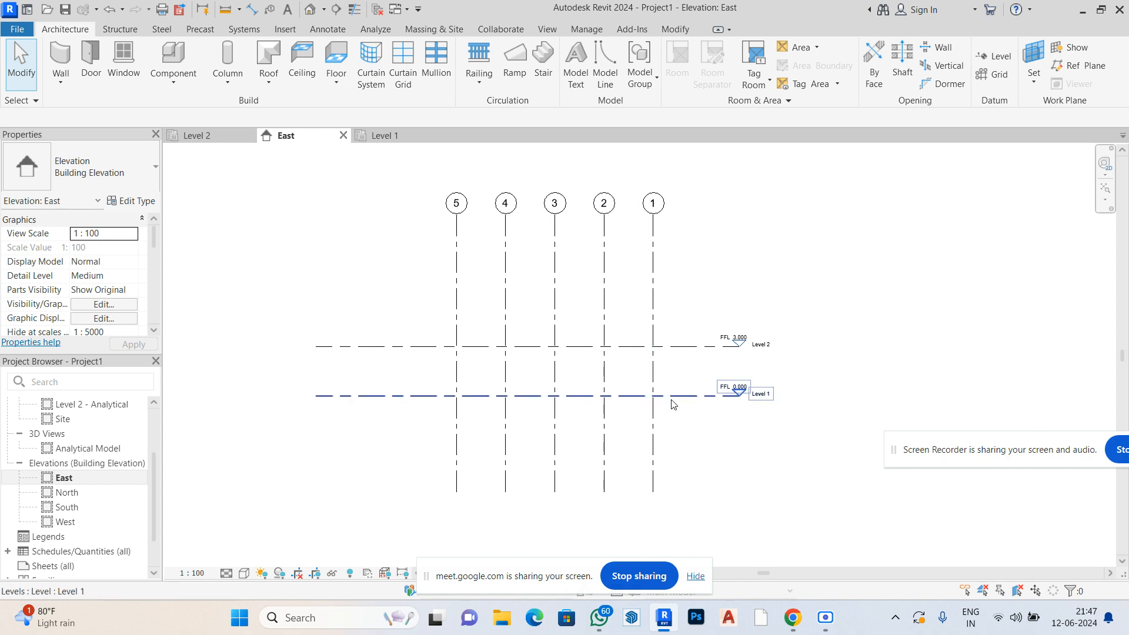
left_click(999, 58)
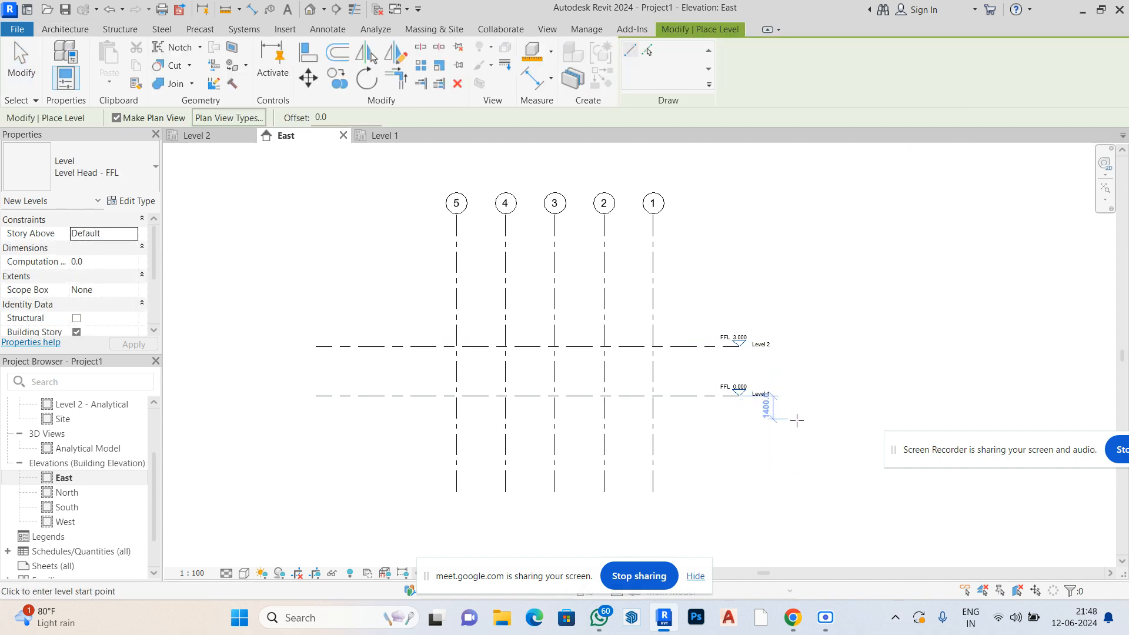
scroll(796, 420, "up", 2)
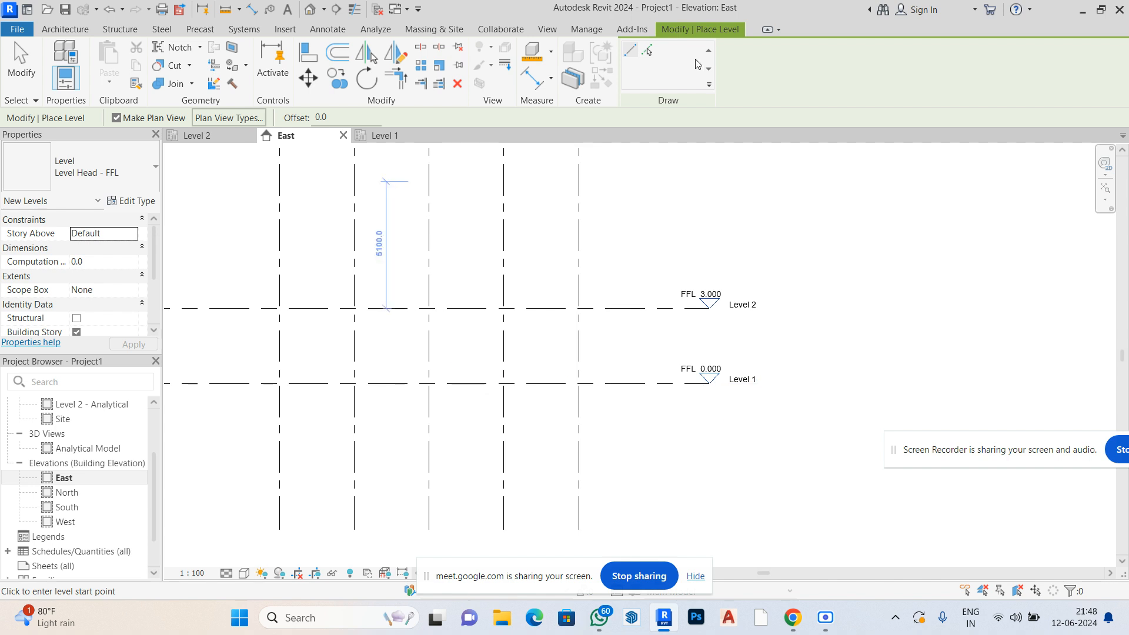
left_click(649, 51)
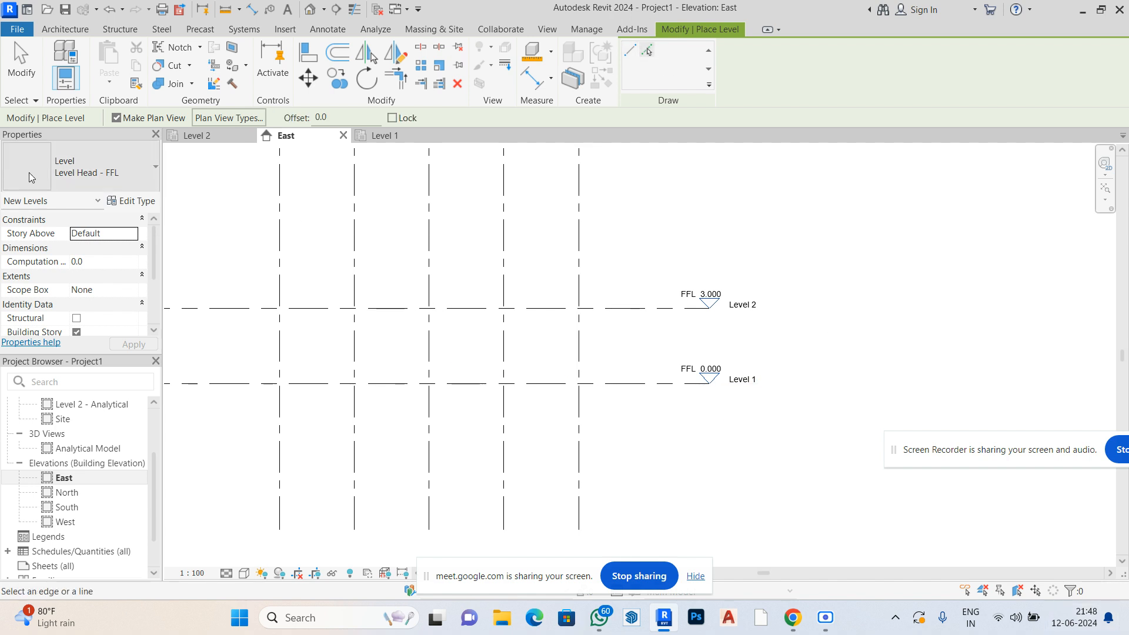
left_click(334, 118)
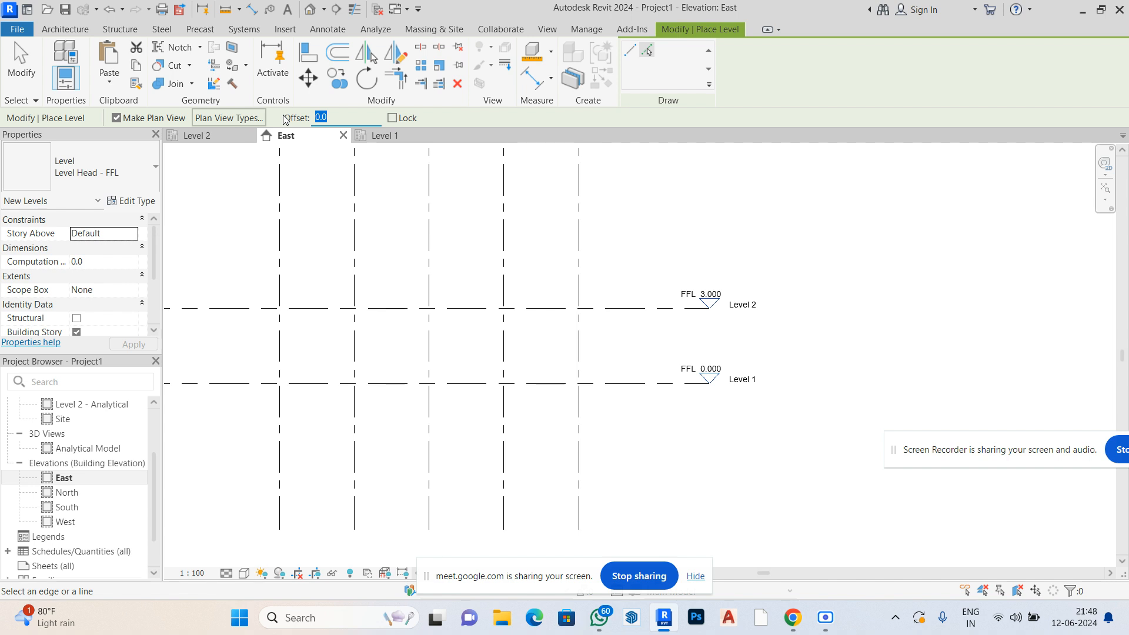
key("BackSpace")
key("Return")
left_click_drag(320, 118, 301, 118)
key("BackSpace")
key("ctrl+z")
key("BackSpace")
type("6000")
Set the level offset to 1800 and create a new level below Level 1 from its line
double_click(350, 117)
key("BackSpace")
type("1800")
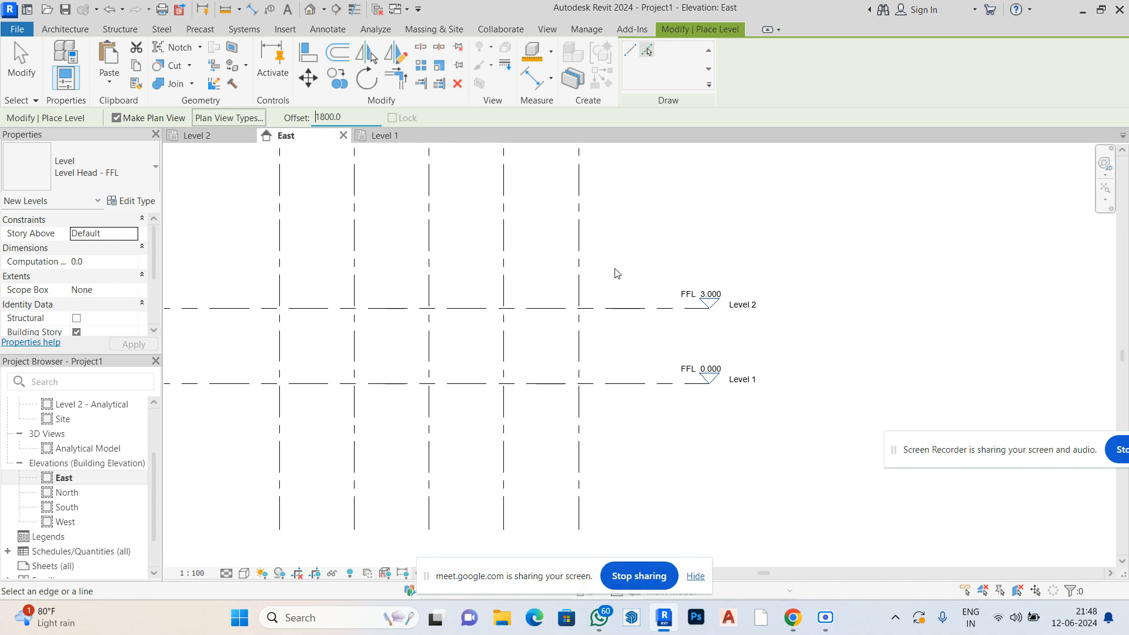
left_click(630, 384)
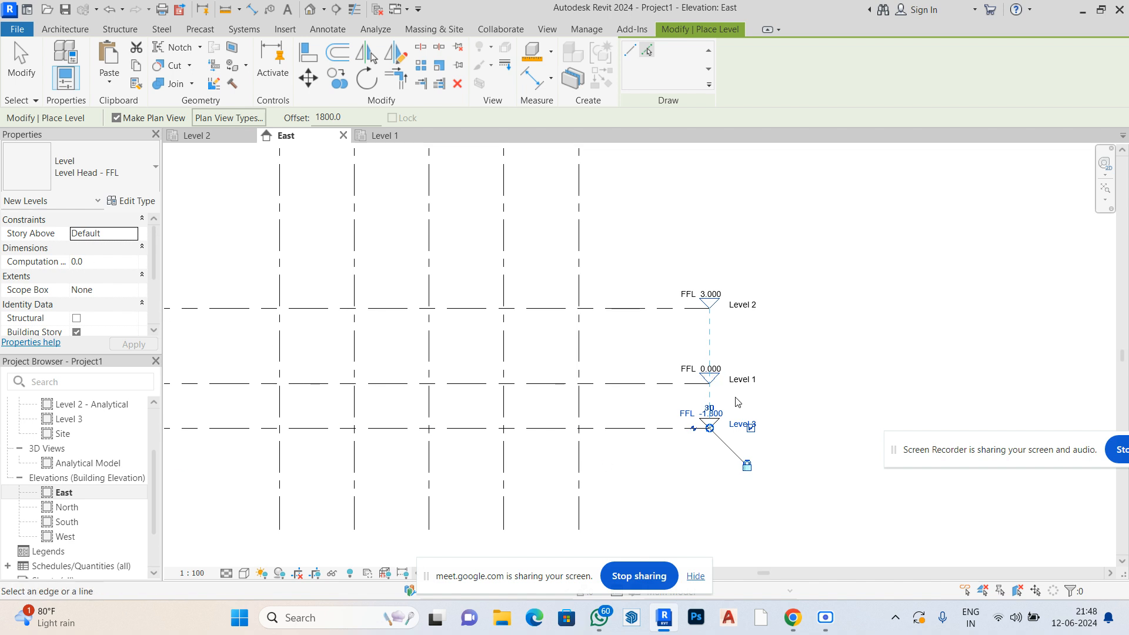
Rename the new level below Level 1 as footing and rename its corresponding views too
scroll(730, 399, "up", 3)
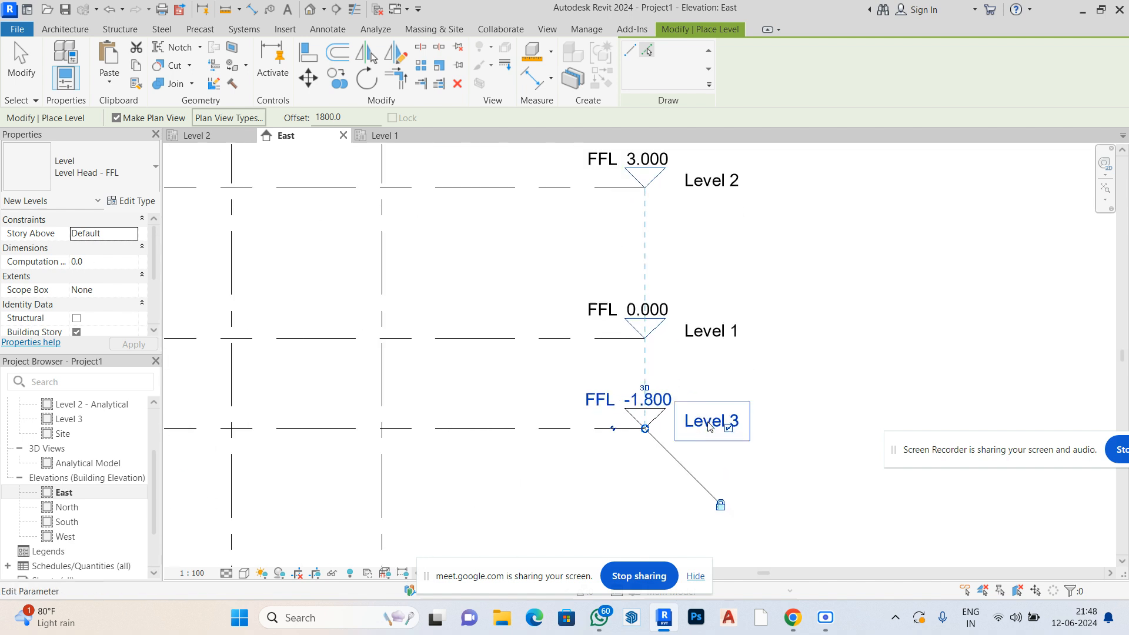
left_click(709, 424)
key("BackSpace")
type("footing")
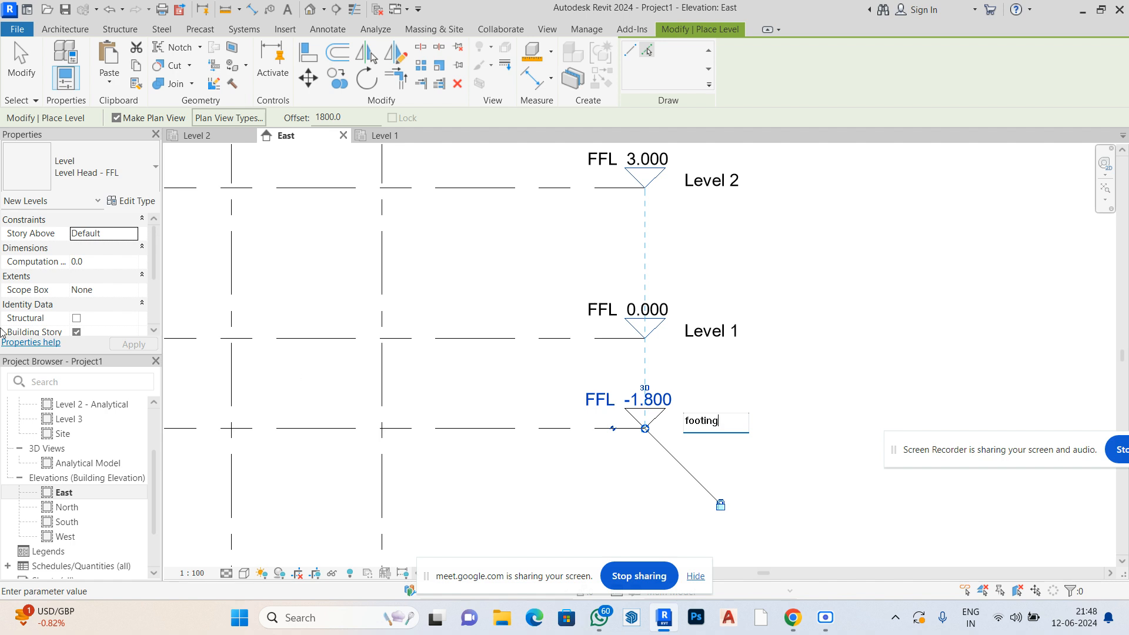
key("Return")
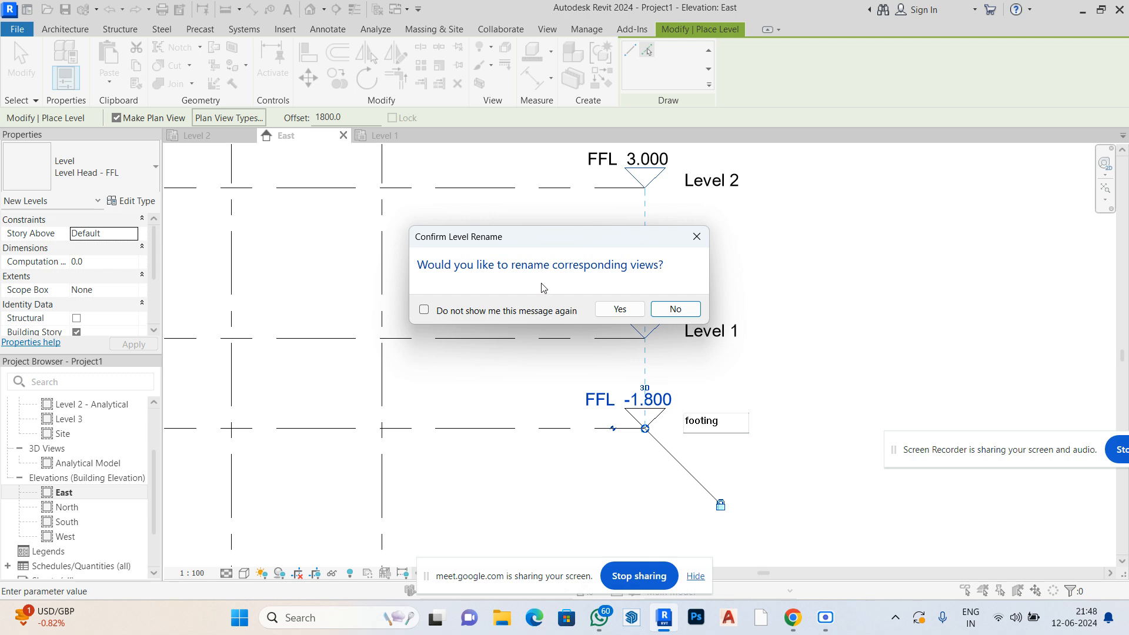
left_click(618, 309)
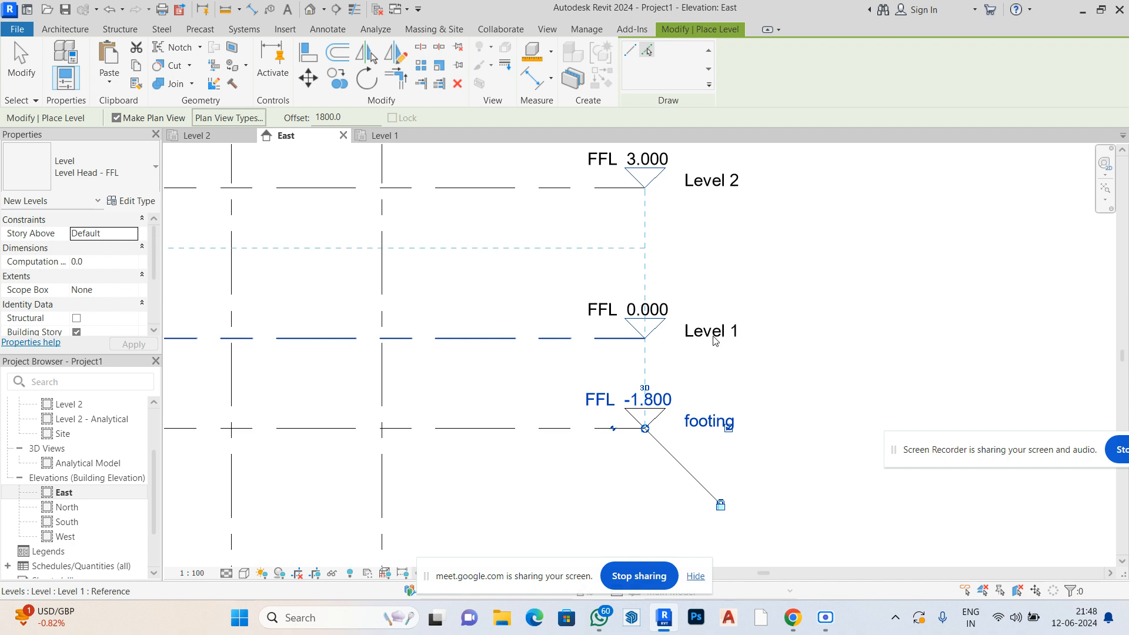
Open the Level 1 structural plan and view the grid layout
scroll(841, 346, "down", 1)
scroll(841, 346, "down", 1)
scroll(86, 452, "up", 2)
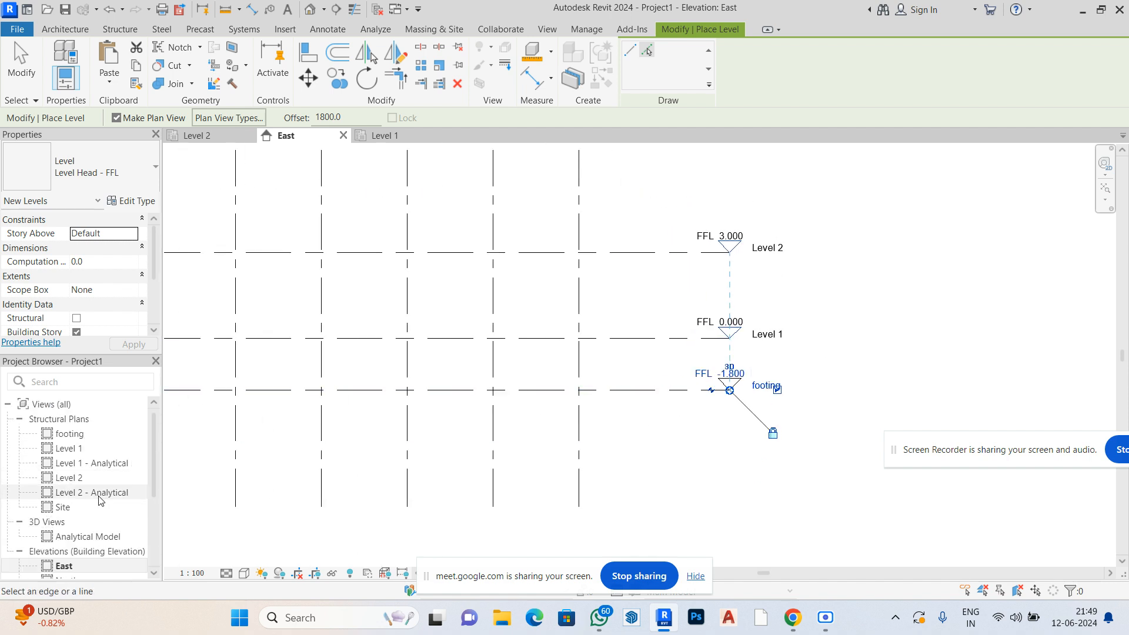
double_click(85, 448)
scroll(437, 373, "down", 2)
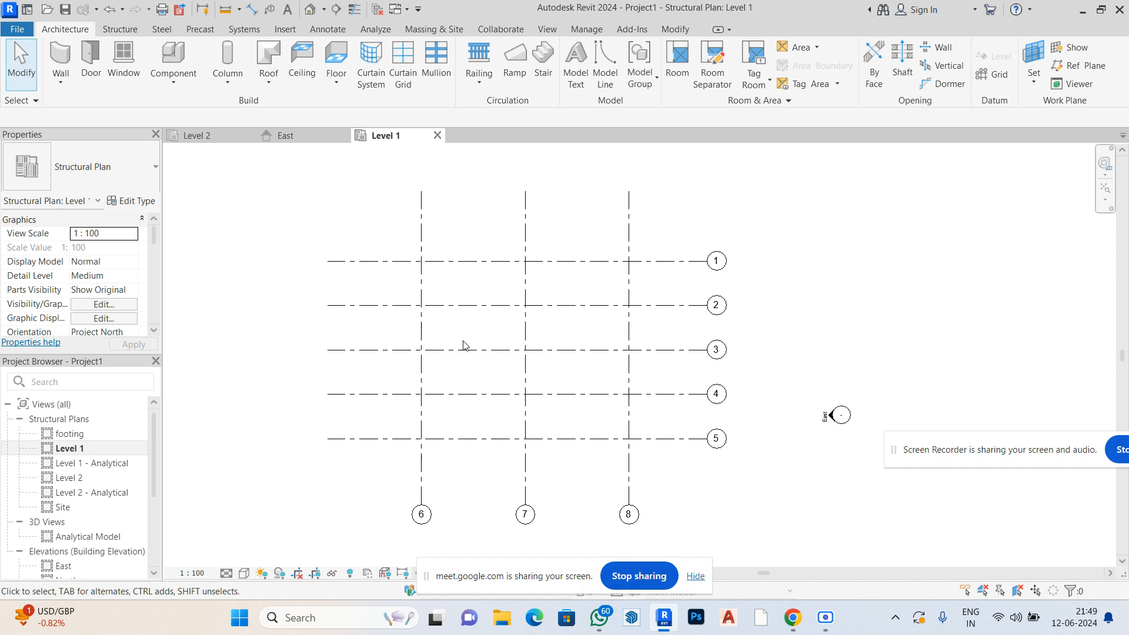
scroll(486, 400, "up", 2)
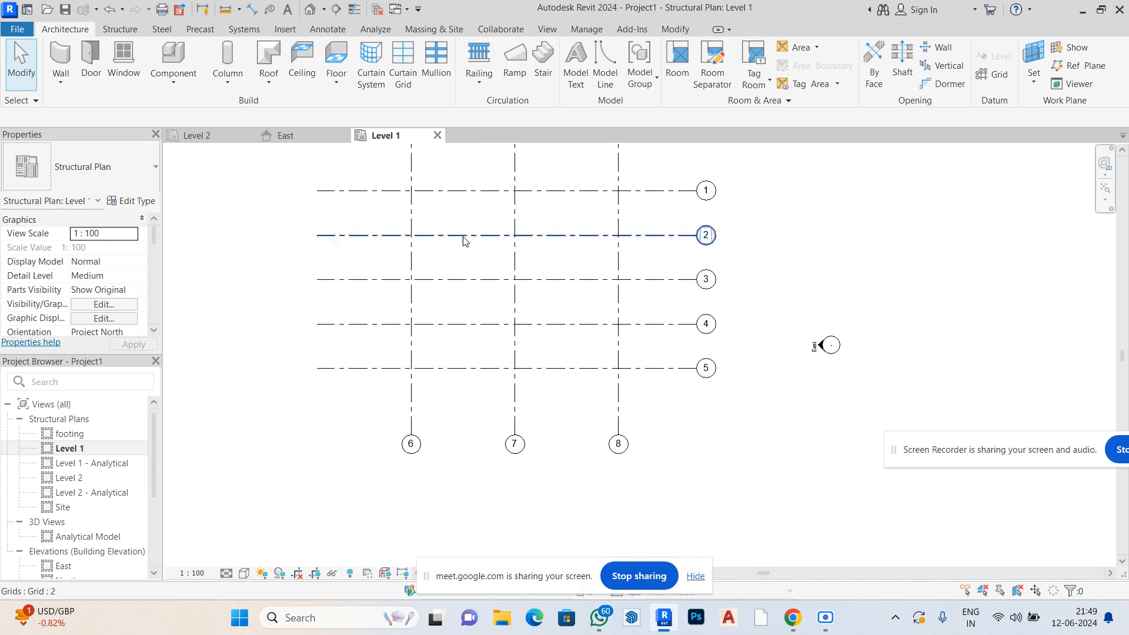
Start placing vertical structural columns of type UB838x292x176 and place one at the intersection of grids 6 and 5
scroll(433, 412, "down", 2)
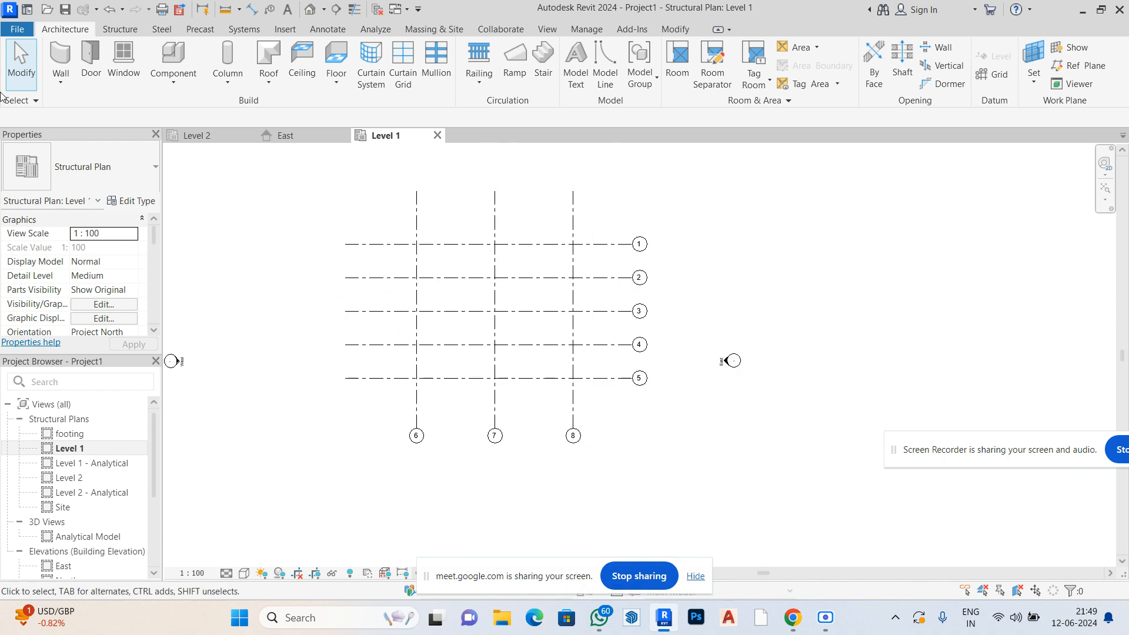
left_click(127, 27)
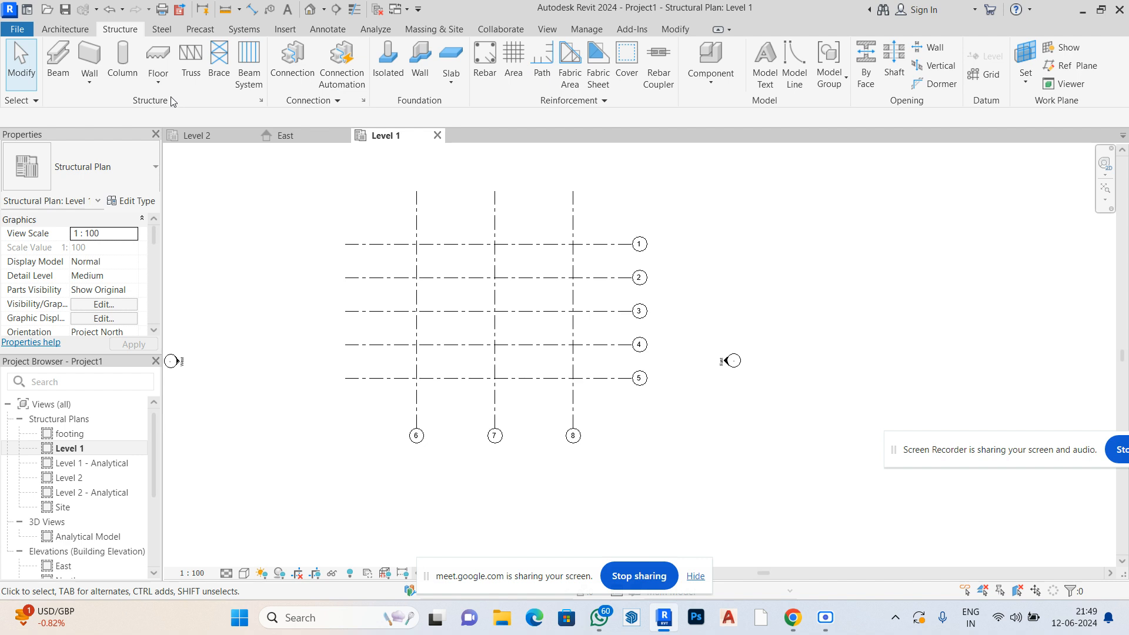
left_click(123, 58)
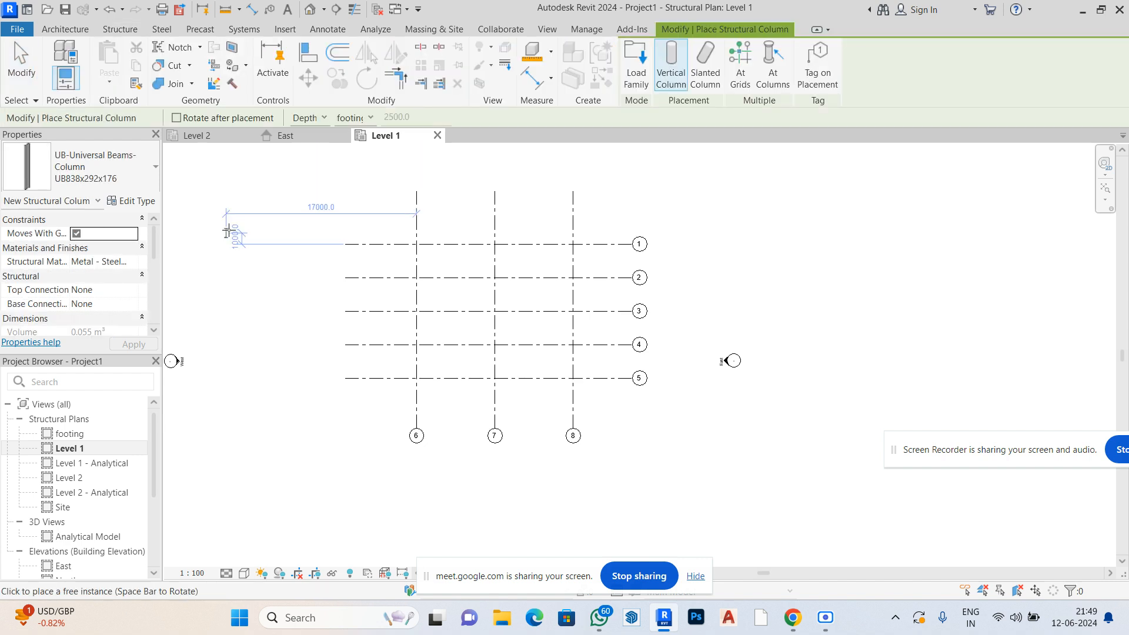
left_click(108, 161)
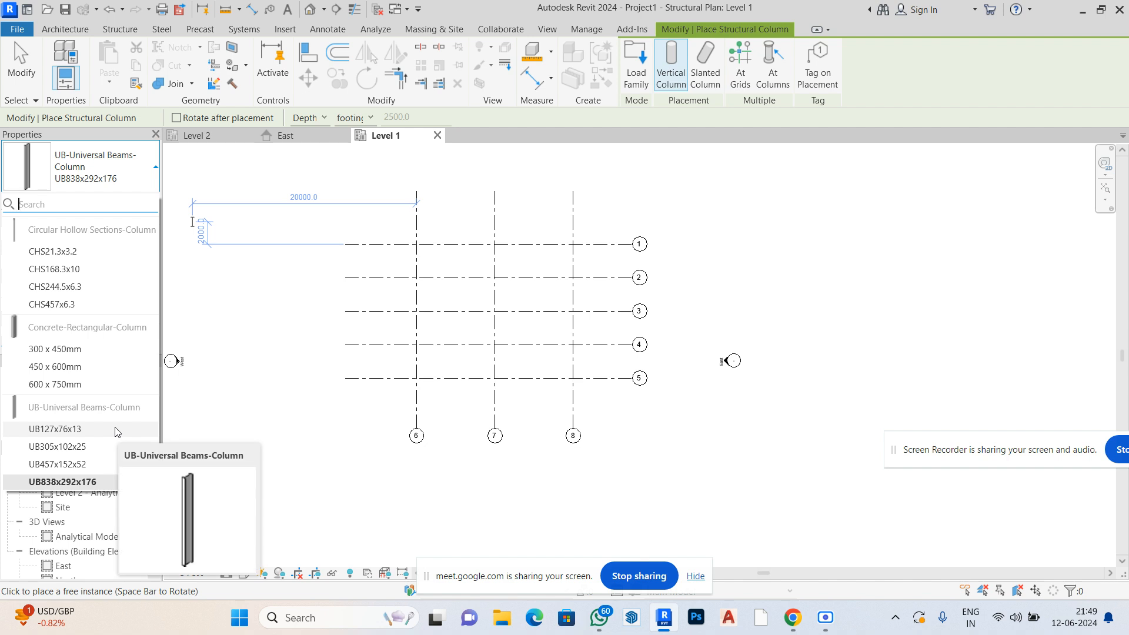
left_click(104, 482)
scroll(411, 355, "up", 8)
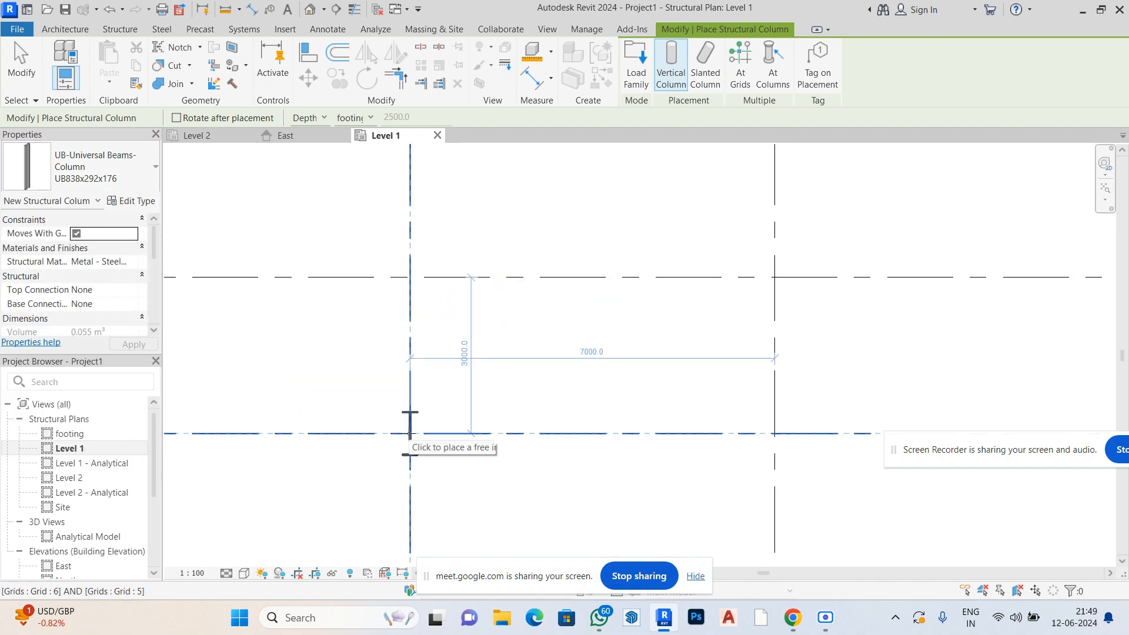
left_click(410, 433)
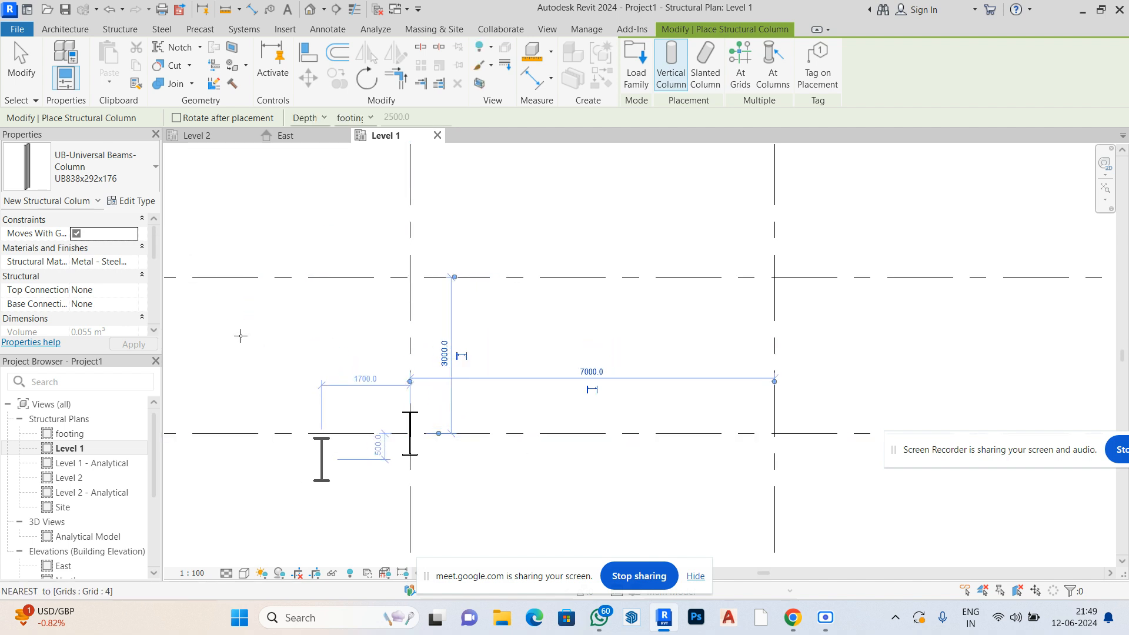
Place two more UB838x292x176 columns along grid 5, at its intersections with grids 8 and 7
scroll(249, 350, "down", 2)
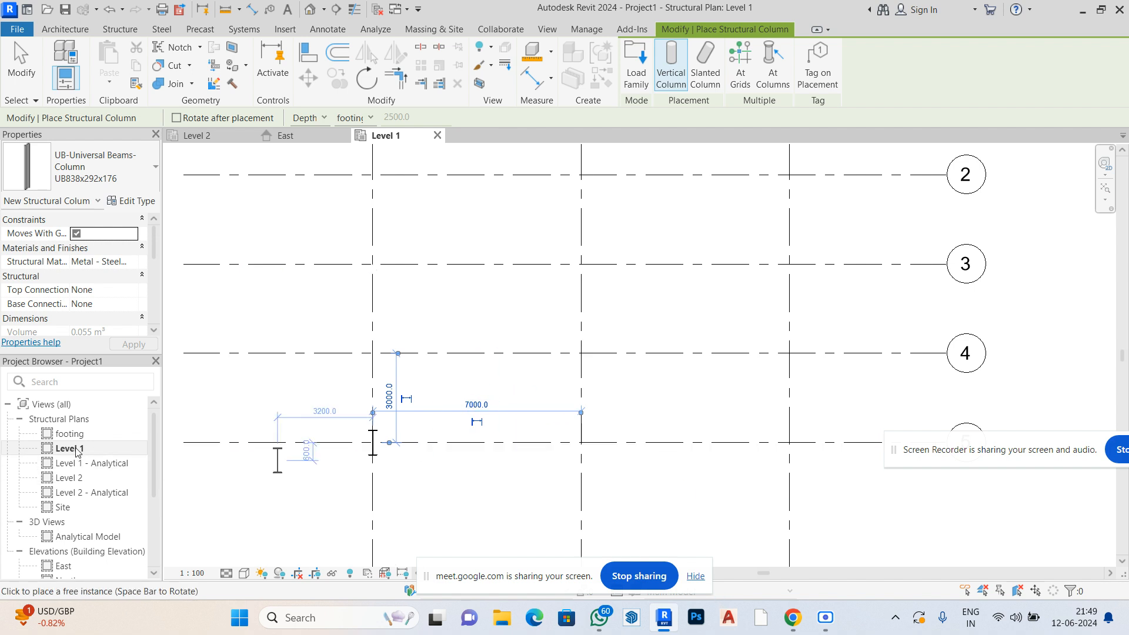
scroll(406, 412, "down", 3)
scroll(621, 432, "up", 3)
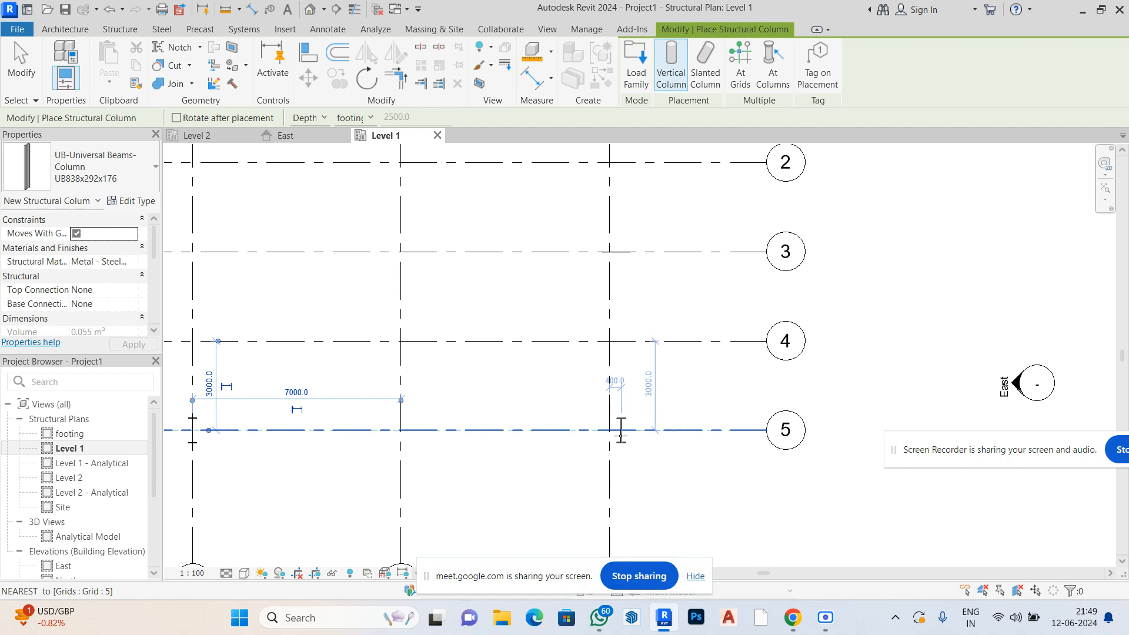
left_click(613, 431)
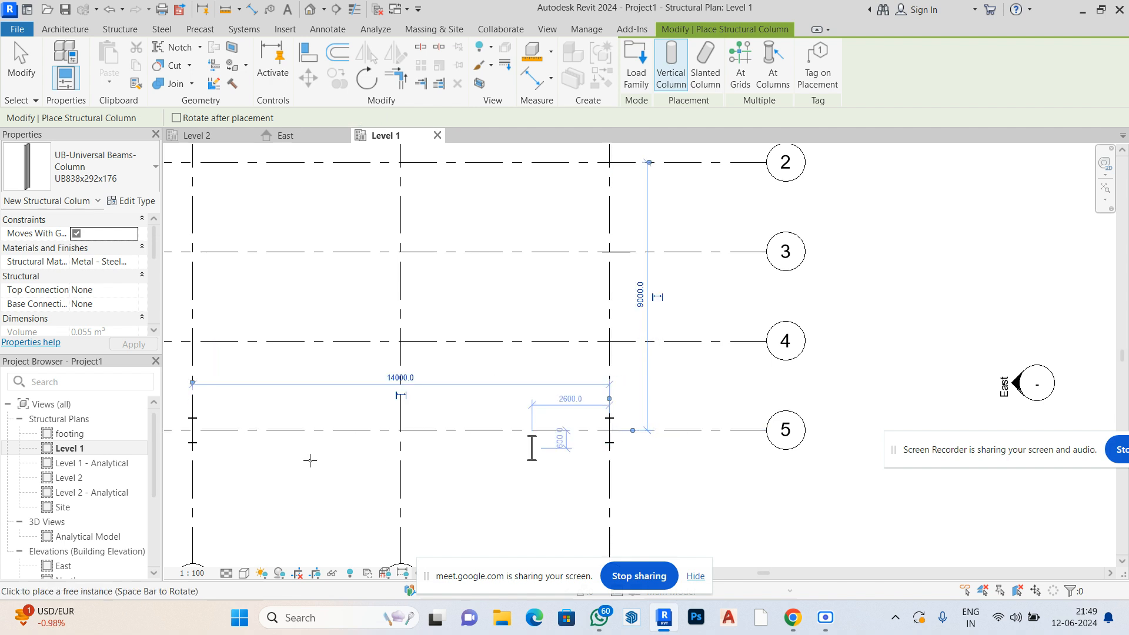
left_click(401, 431)
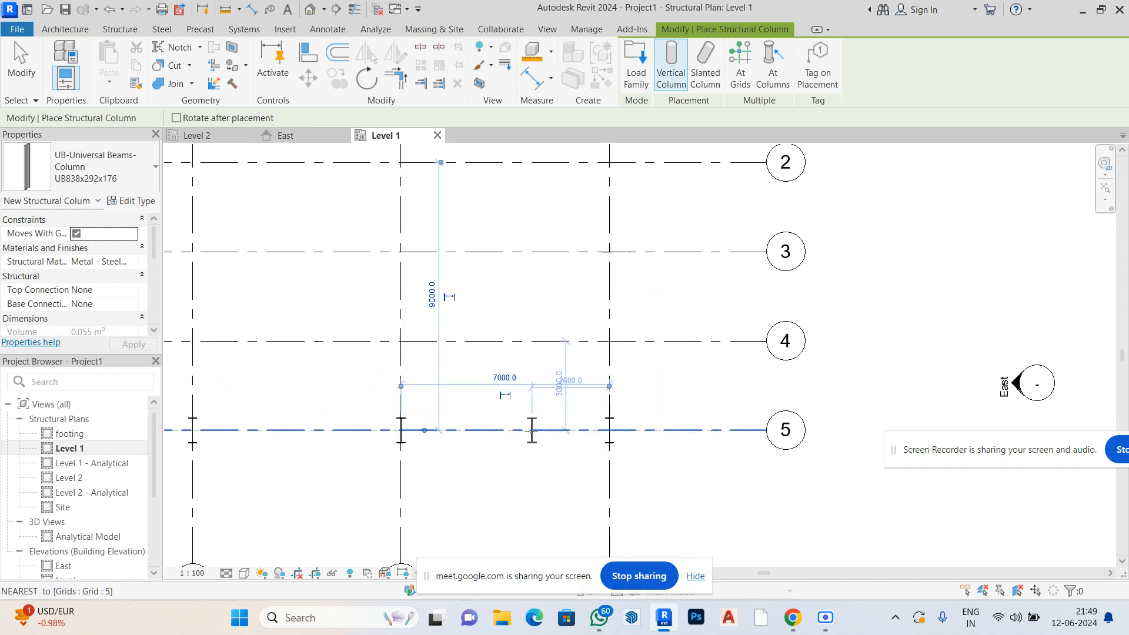
Examine the placed columns in the 3D view, and check the grid 5-6 column's level constraints in the Level 1 plan and East elevation
scroll(571, 401, "down", 2)
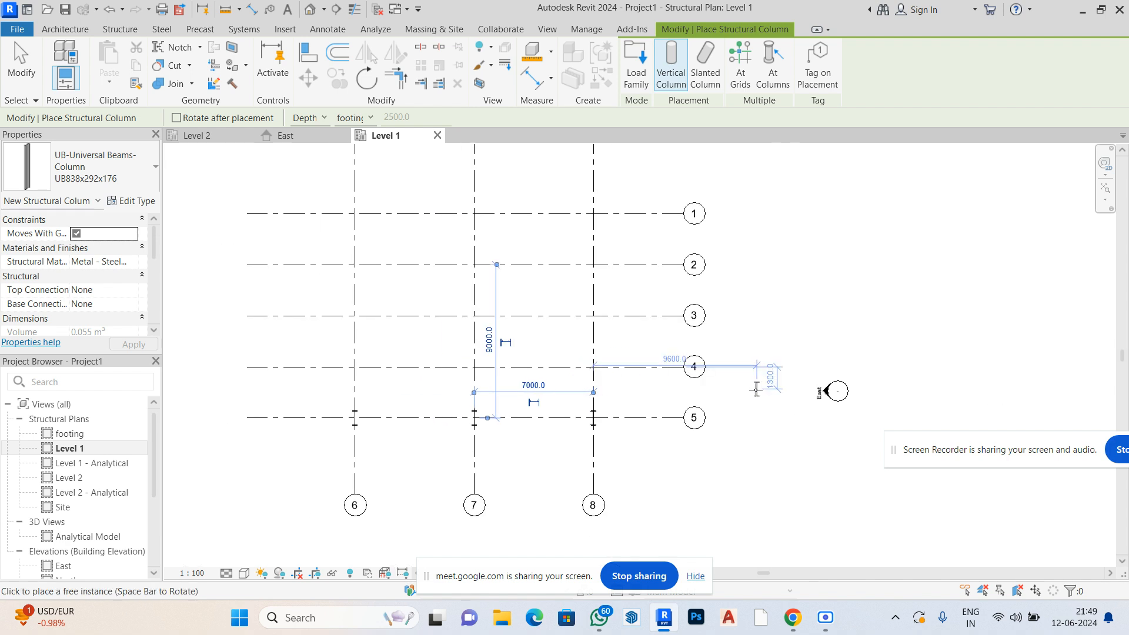
left_click(307, 9)
scroll(722, 440, "up", 5)
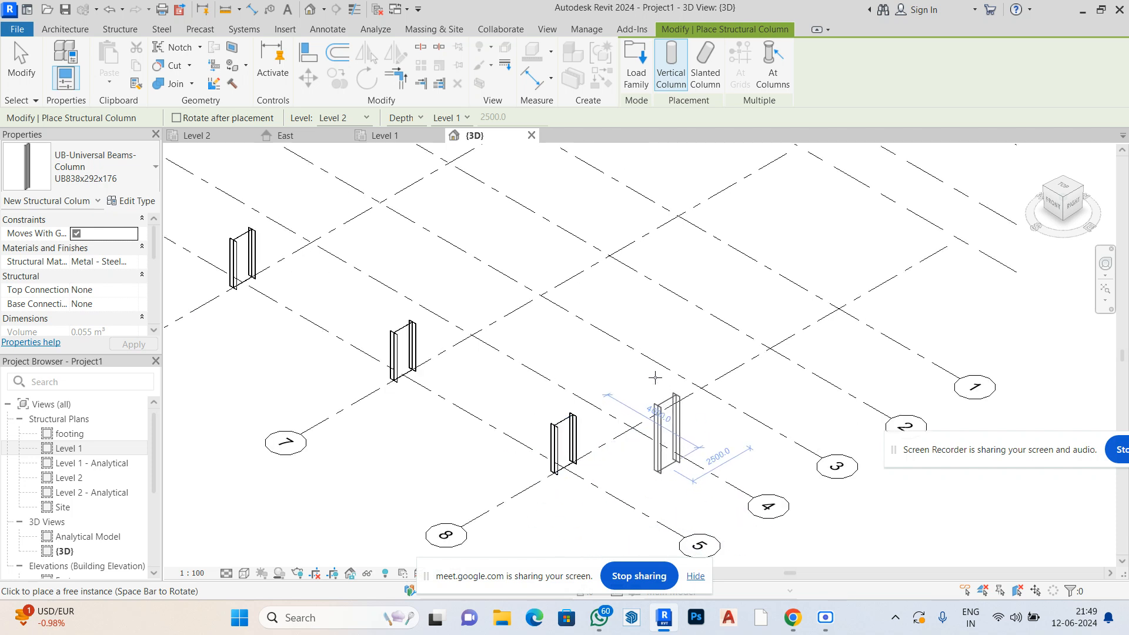
double_click(68, 448)
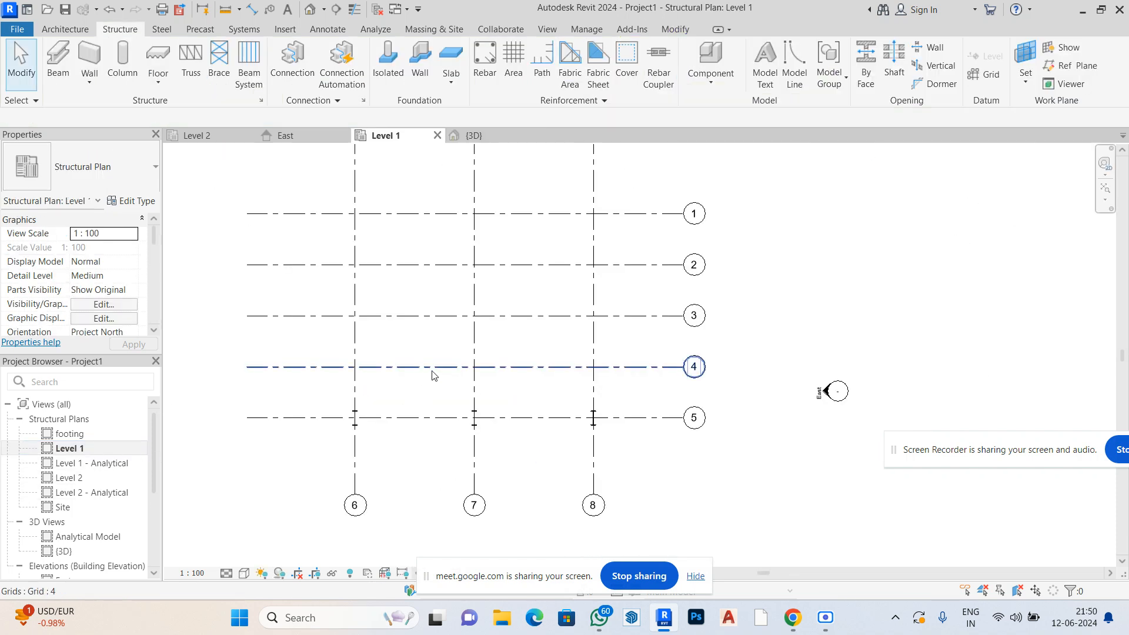
left_click(356, 425)
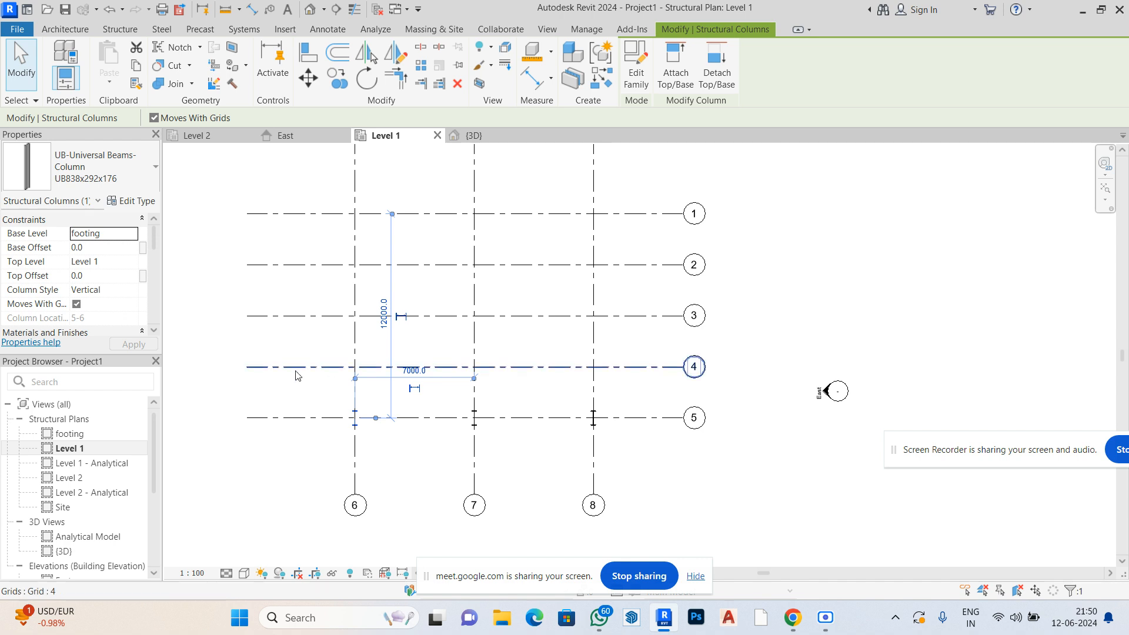
scroll(113, 500, "down", 3)
double_click(64, 439)
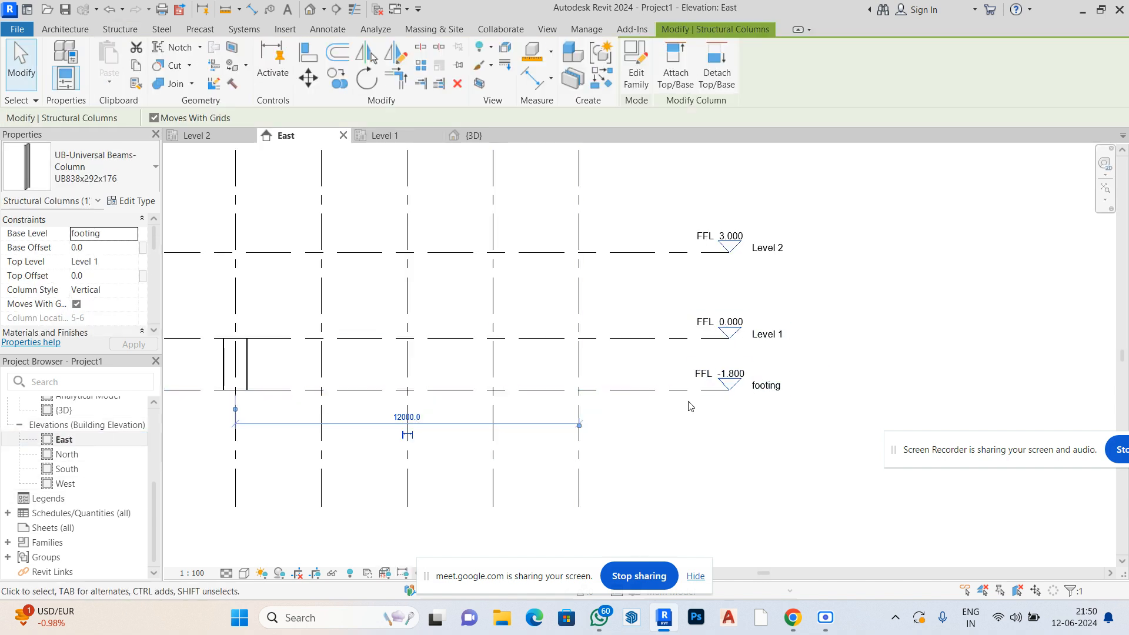
scroll(692, 417, "down", 1)
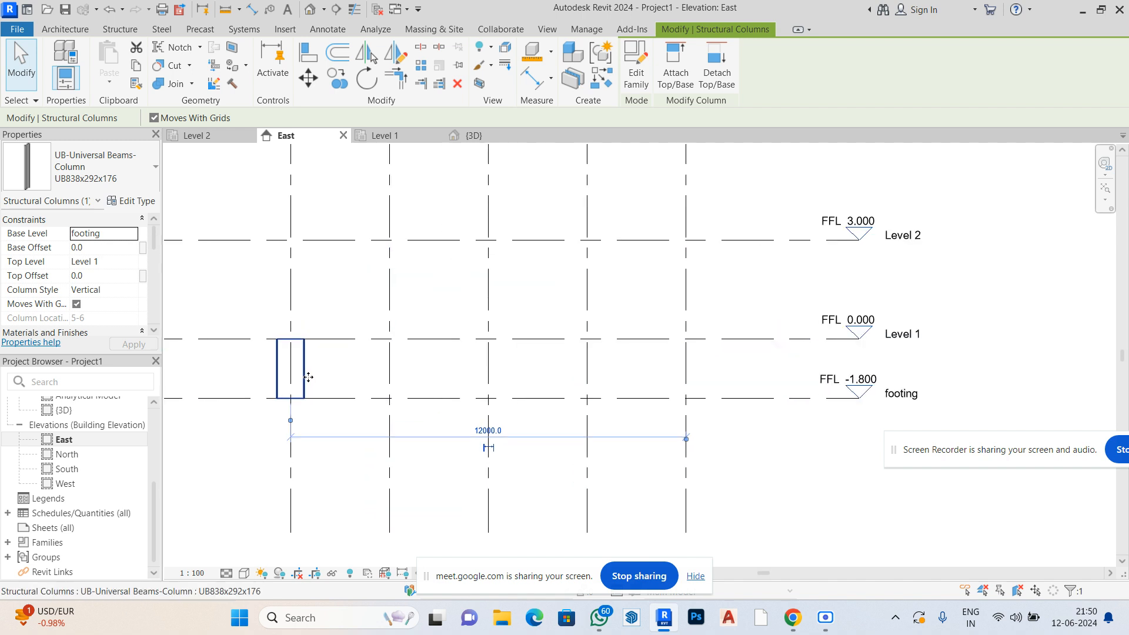
scroll(306, 378, "up", 2)
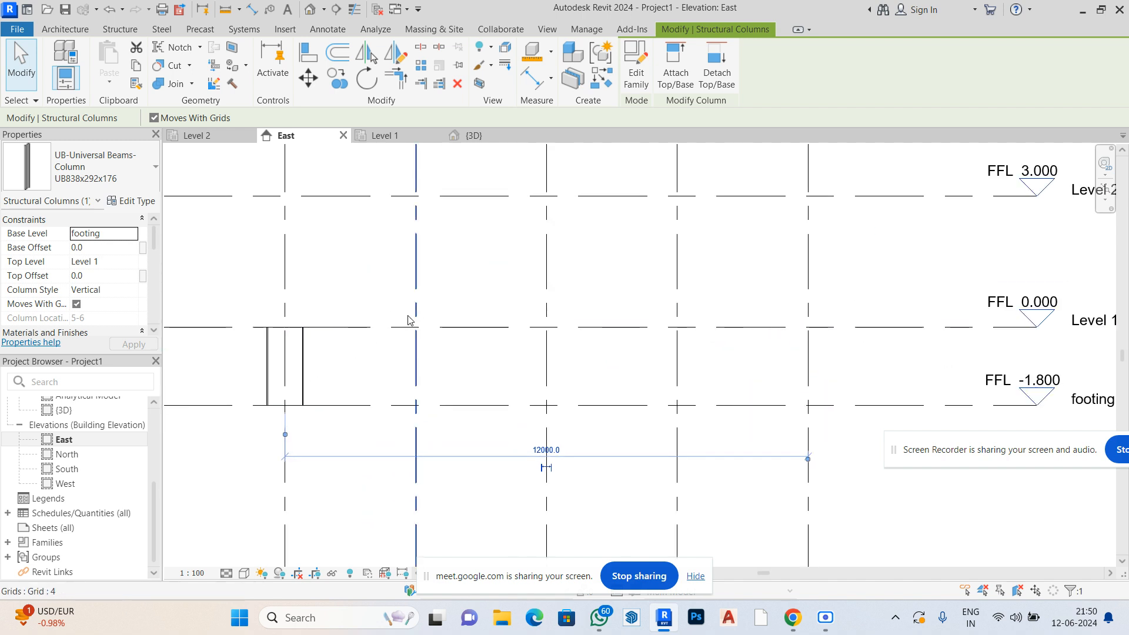
Paste a copy of the grid 5 column in the East elevation, aligned to the footing level
key("Escape")
left_click(304, 369)
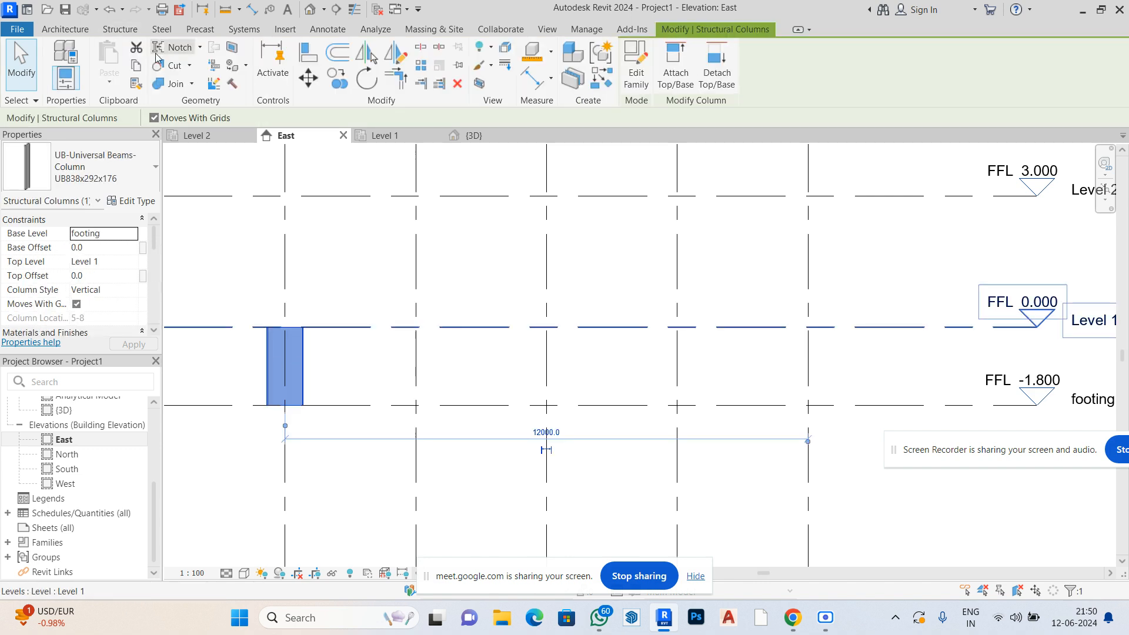
left_click(114, 84)
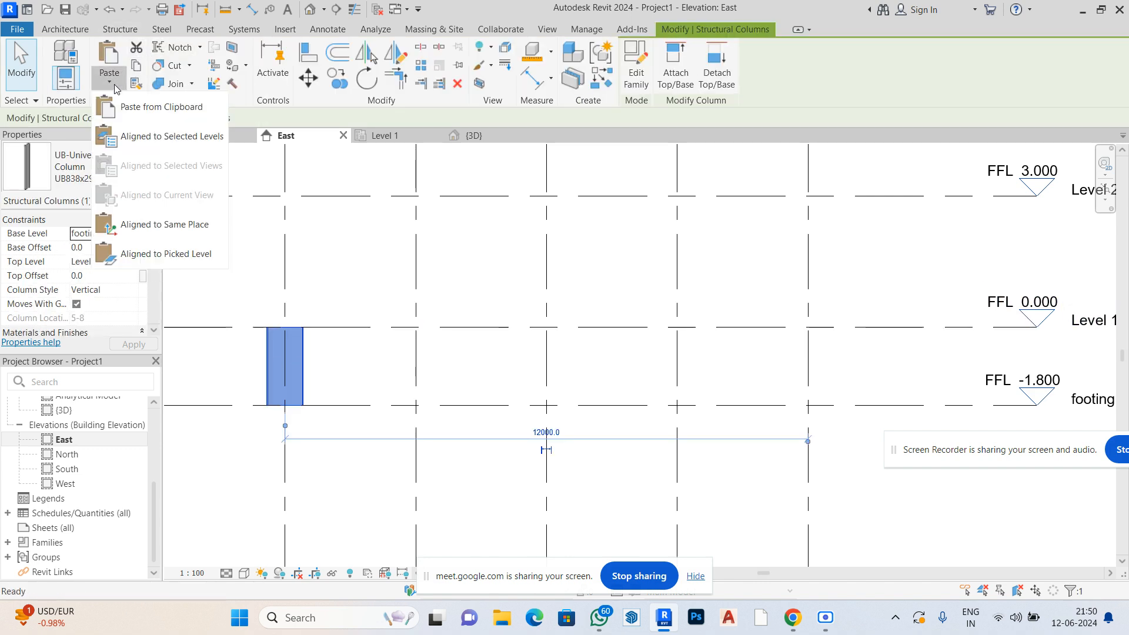
left_click(157, 132)
left_click(551, 417)
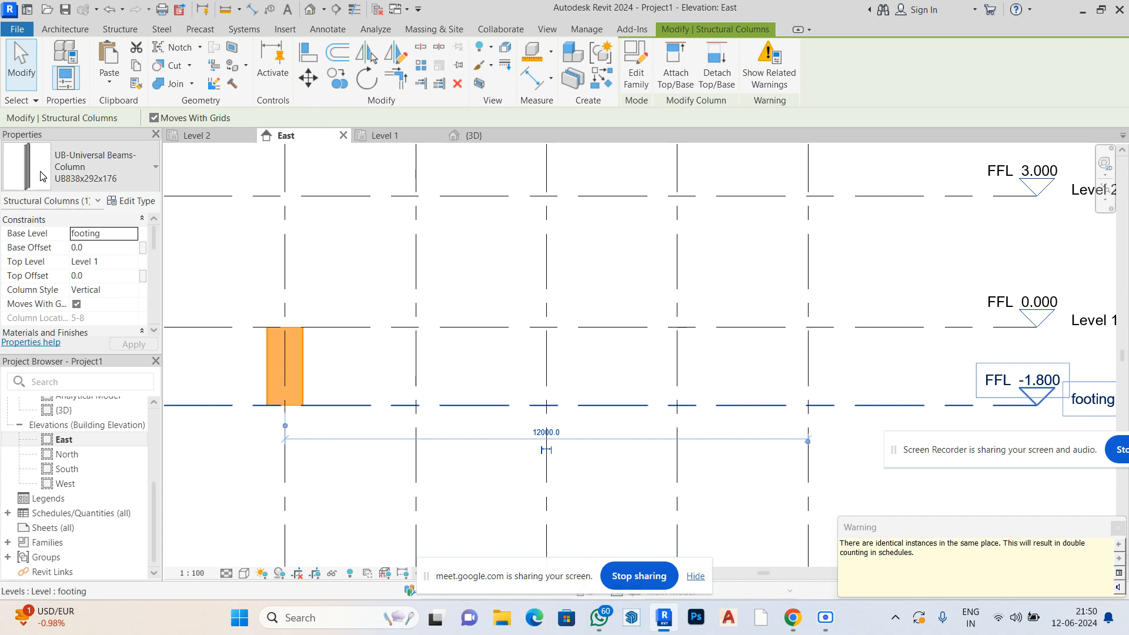
Try to move the grid 5 column with Constrain enabled, and undo the move
left_click(268, 382)
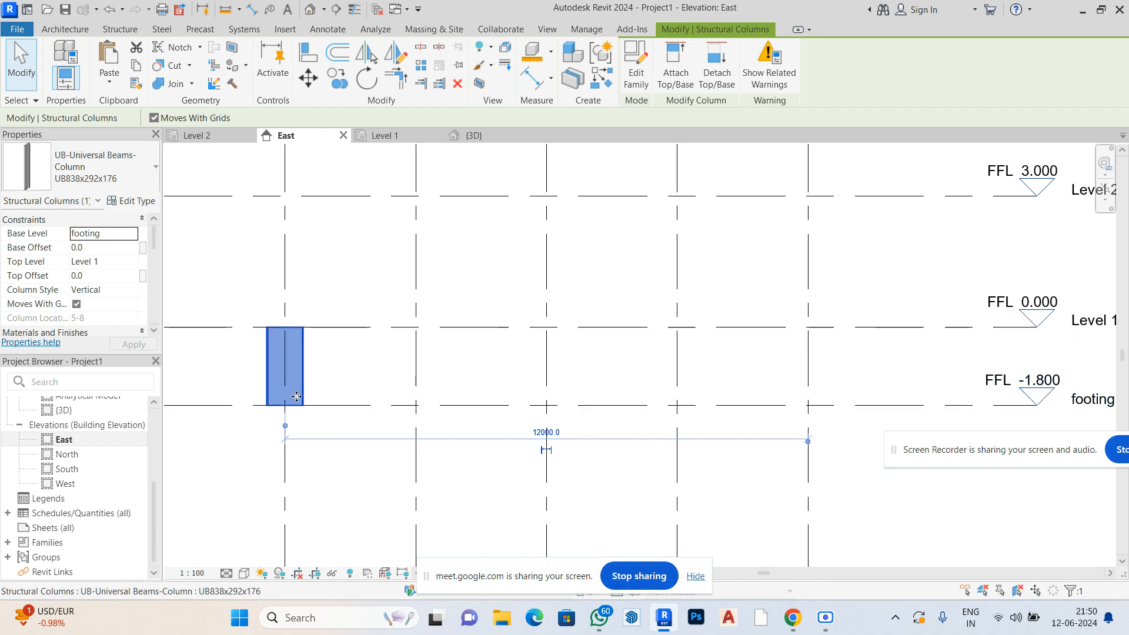
left_click(308, 77)
left_click(288, 403)
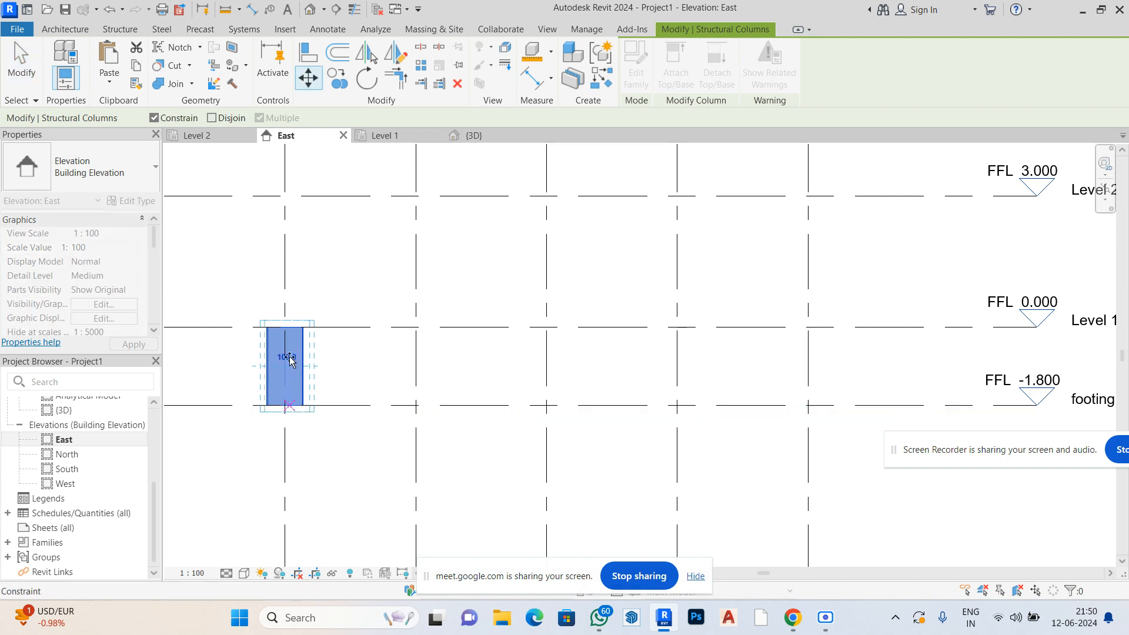
left_click(281, 406)
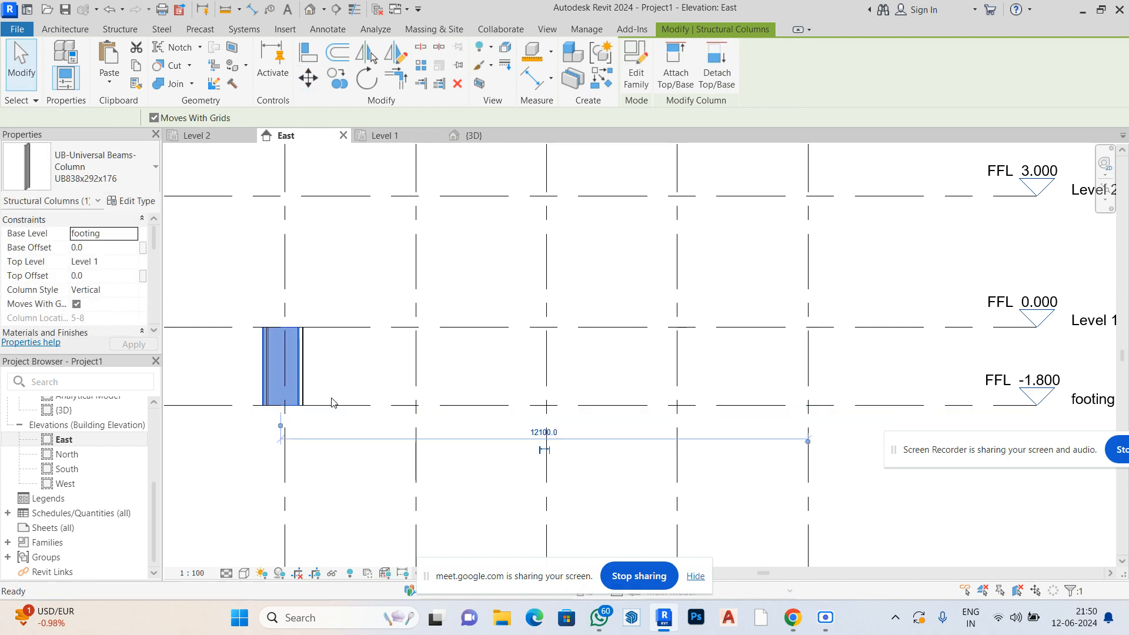
key("ctrl+z")
Move the grid 5 column straight up with Constrain off and Disjoin on, so its base sits on Level 1
left_click(302, 395)
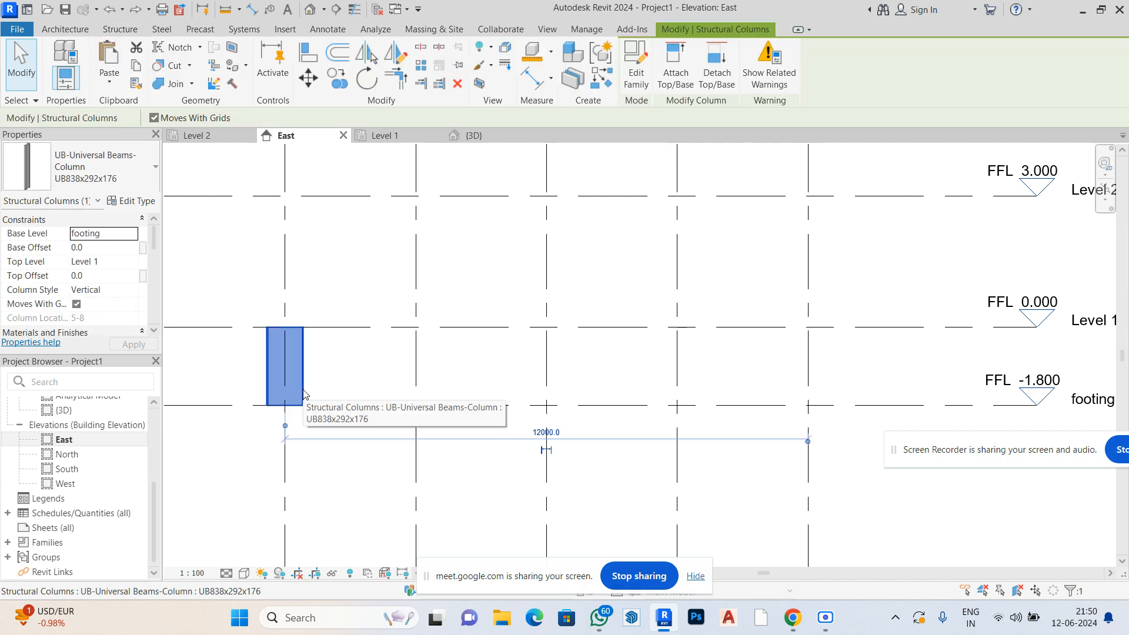
left_click(308, 77)
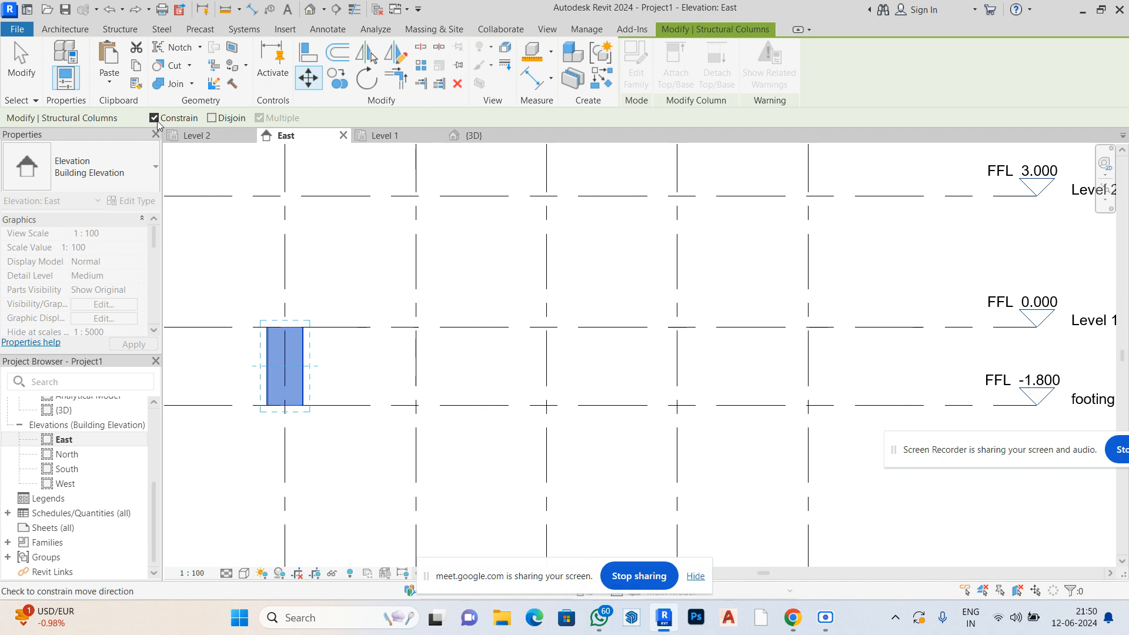
left_click(212, 118)
left_click(256, 375)
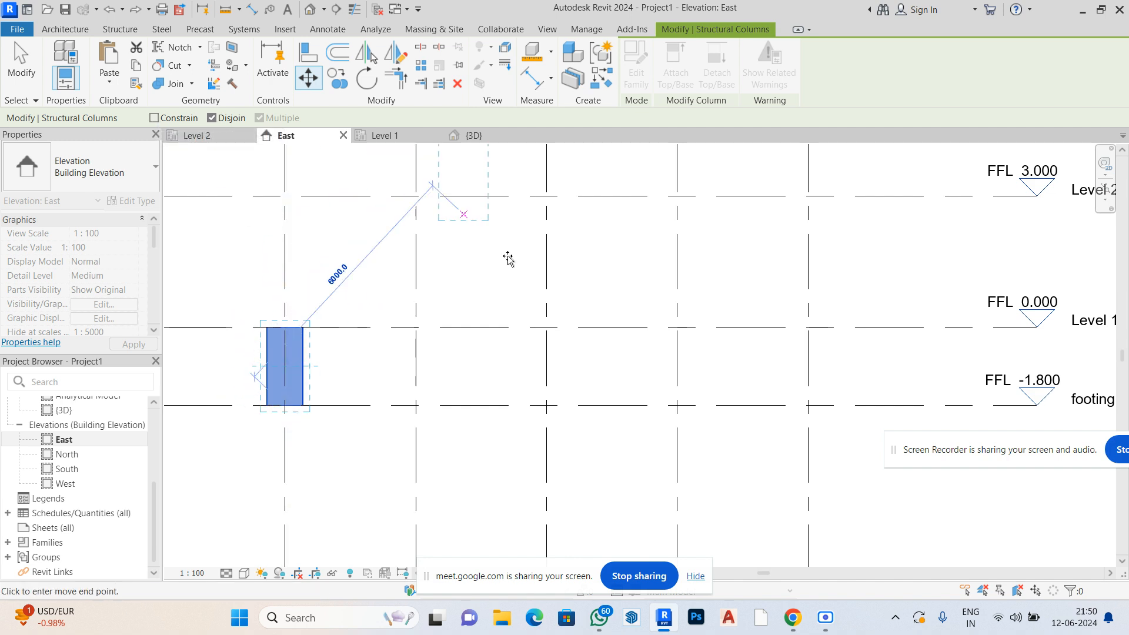
left_click(290, 325)
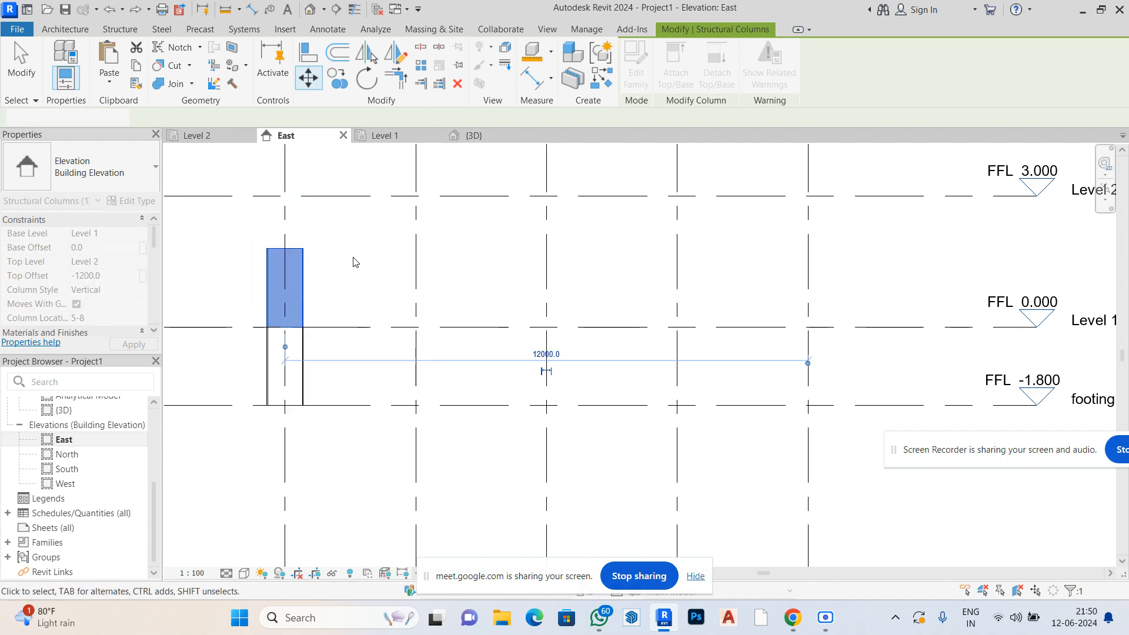
Delete the column on grid 5 between the footing level and Level 1
left_click(303, 391)
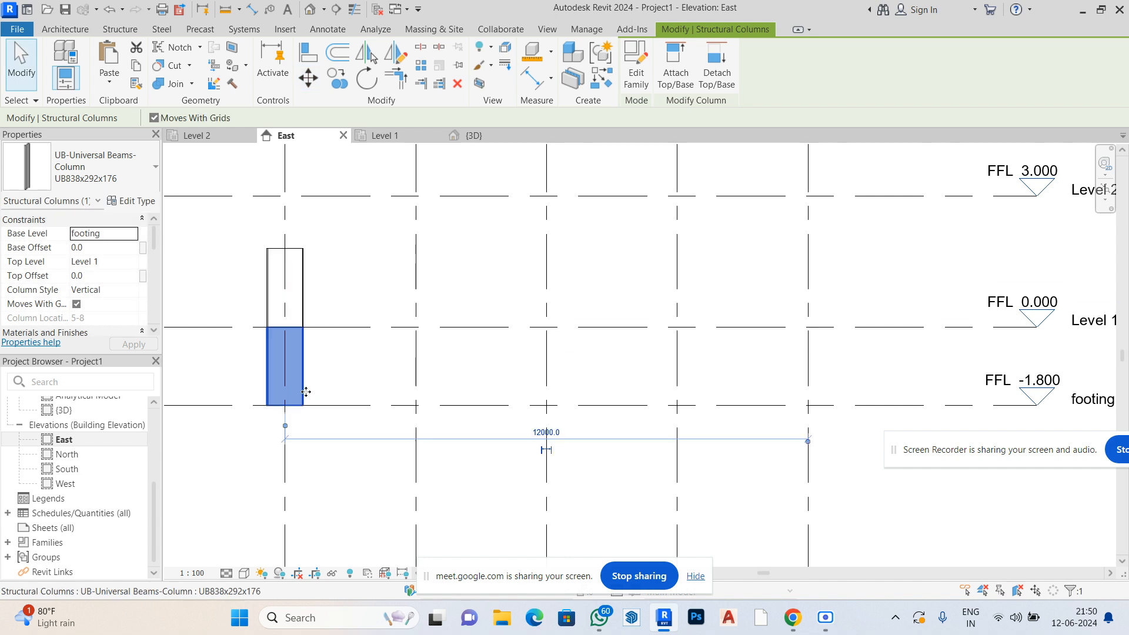
key("Escape")
left_click(303, 366)
key("Escape")
left_click(303, 366)
key("Delete")
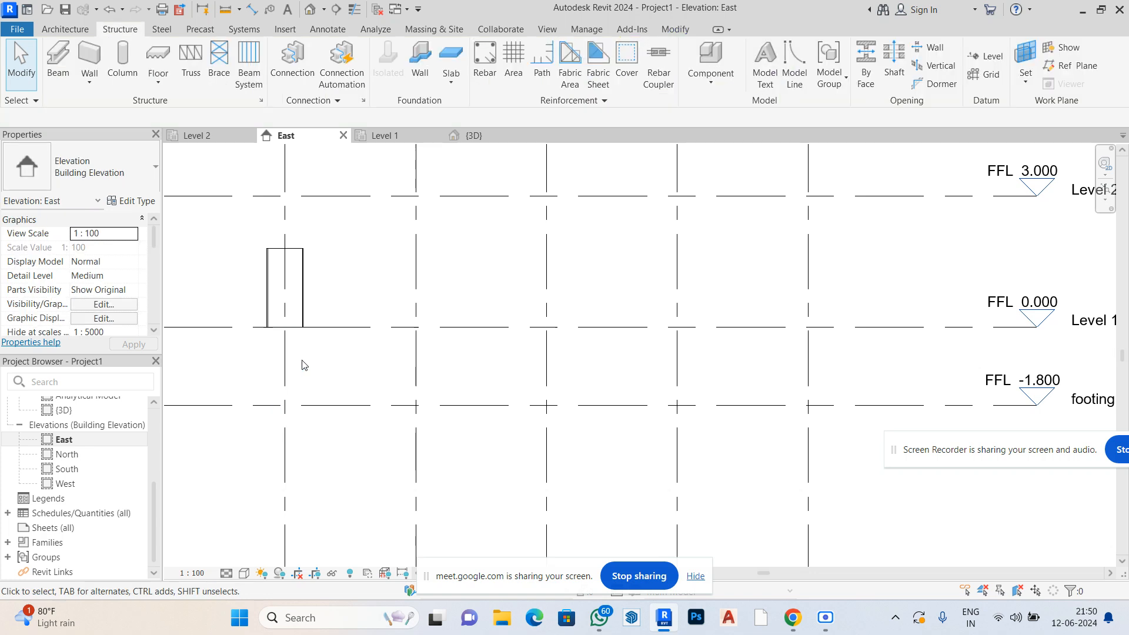
Inspect the type properties of the remaining grid 5 column, including the global parameter association for Clear Web Height, without changing them
scroll(311, 356, "down", 2)
left_click(305, 318)
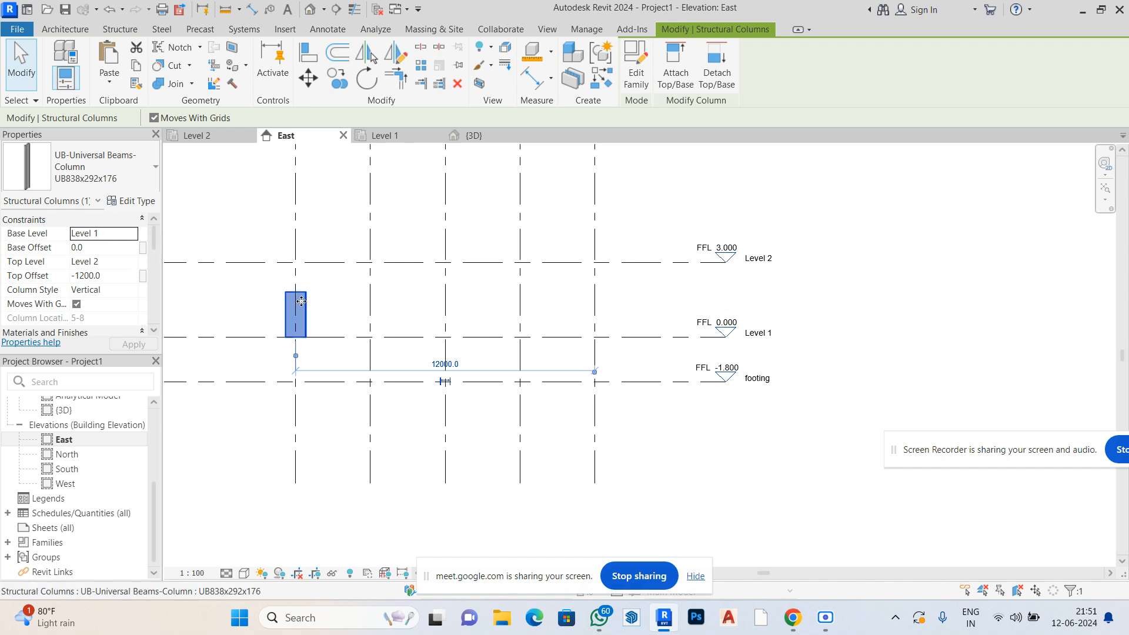
left_click(132, 200)
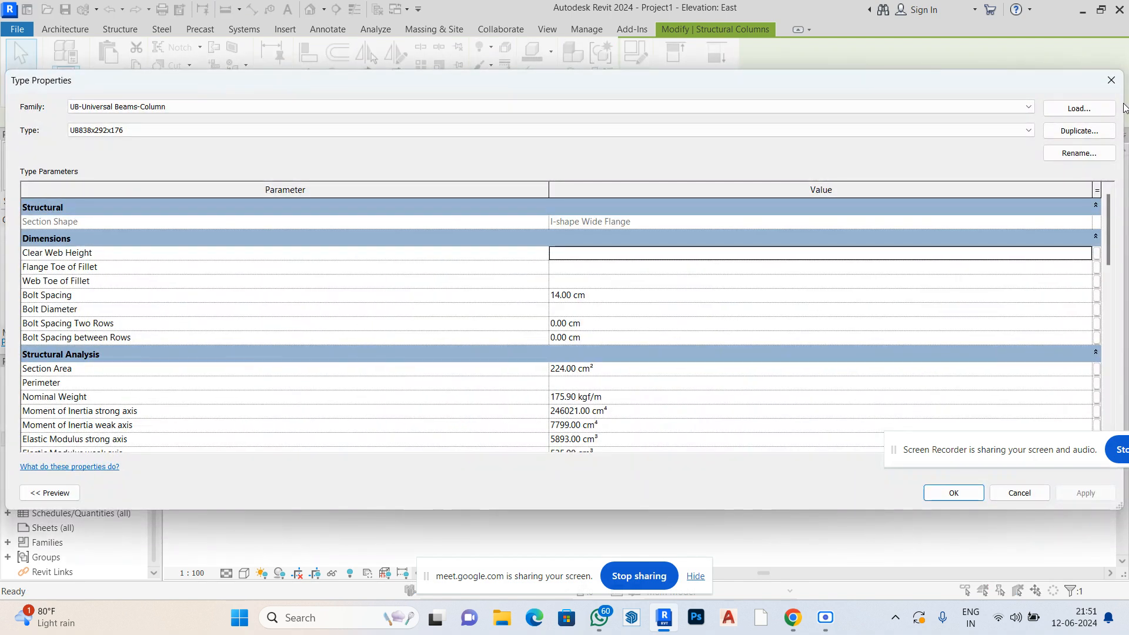
left_click(1097, 254)
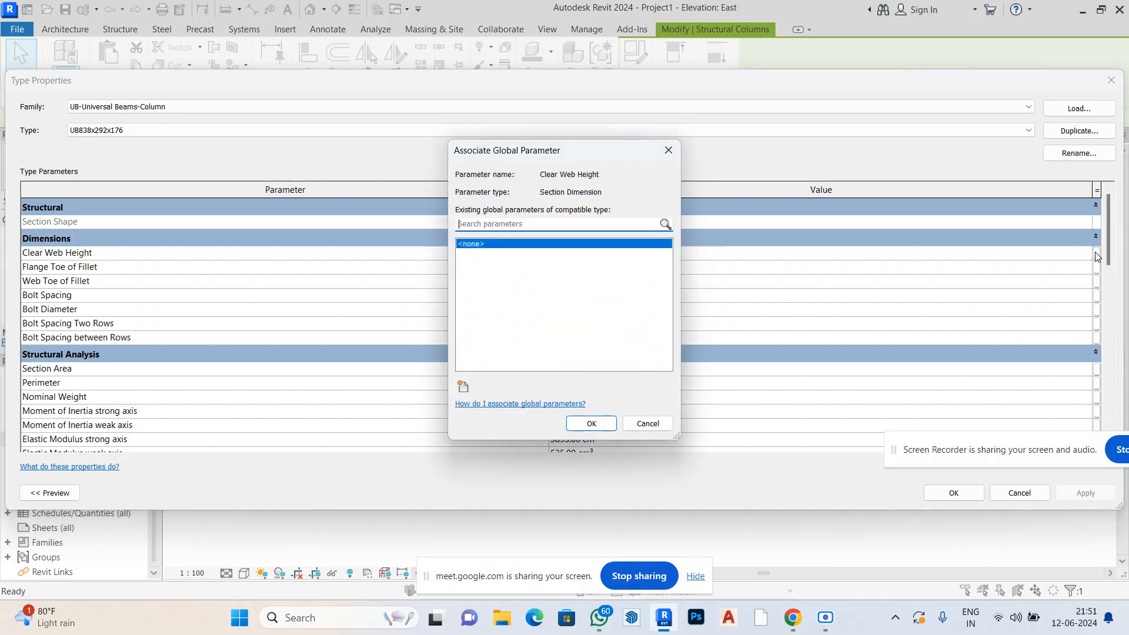
left_click(591, 423)
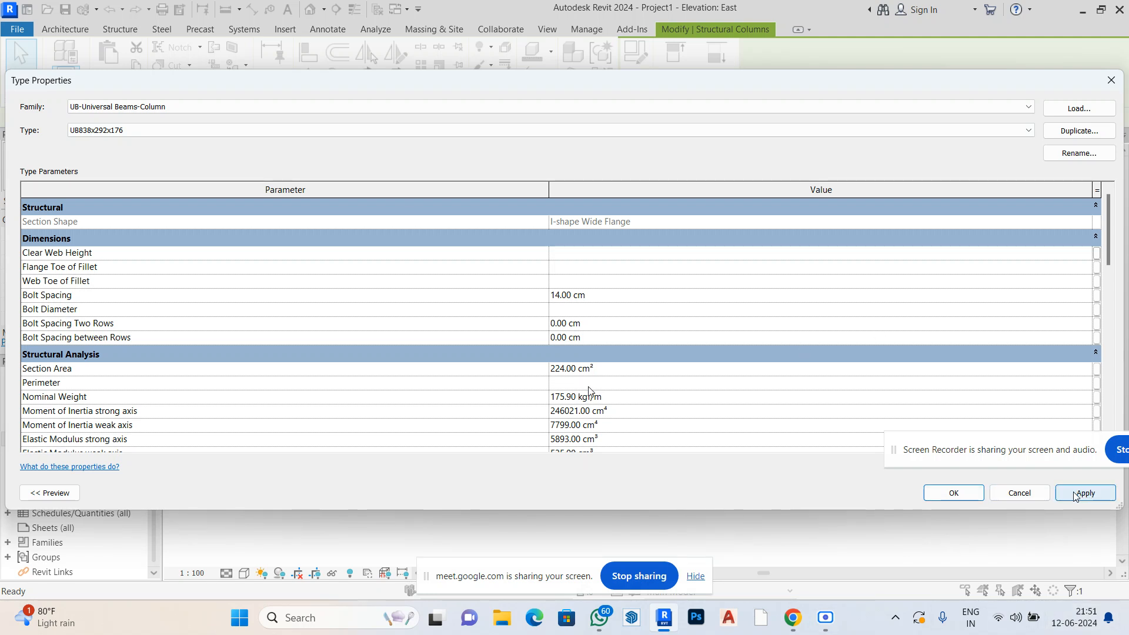
left_click(1020, 493)
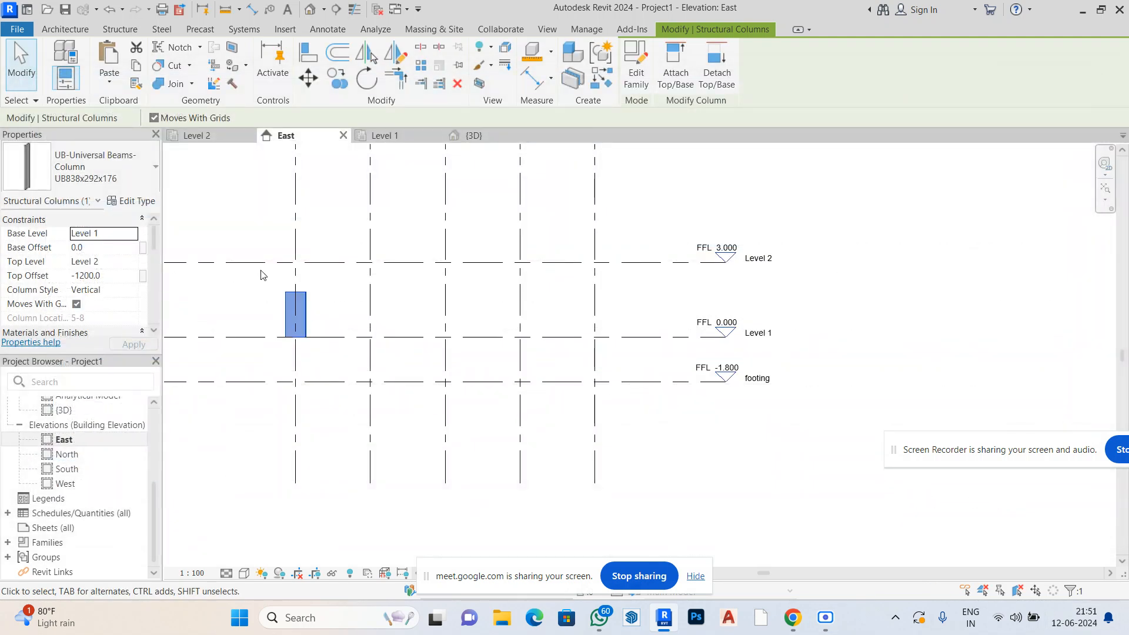
scroll(433, 306, "down", 2)
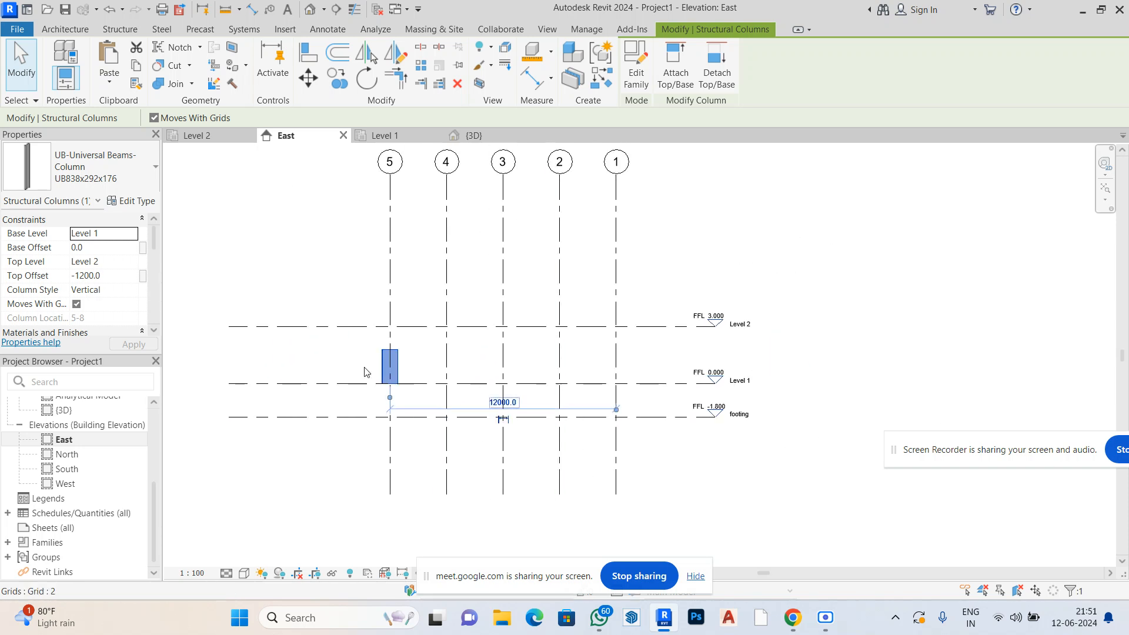
Open the Level 1 structural plan and delete the column at the intersection of grids 5 and 8
scroll(96, 466, "up", 3)
double_click(70, 448)
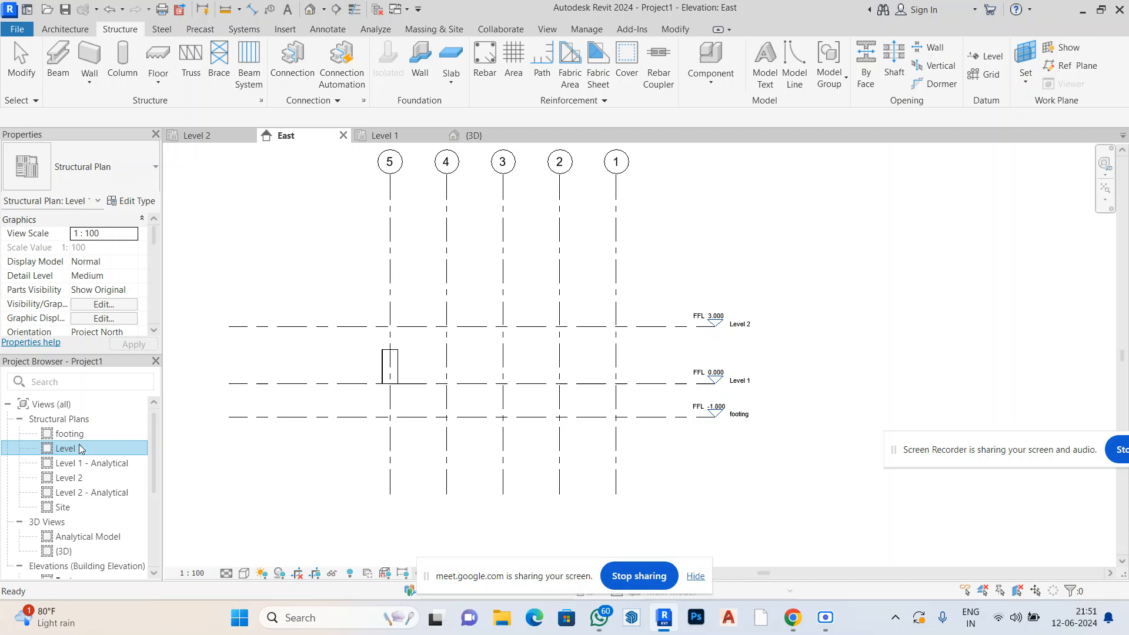
scroll(592, 410, "up", 2)
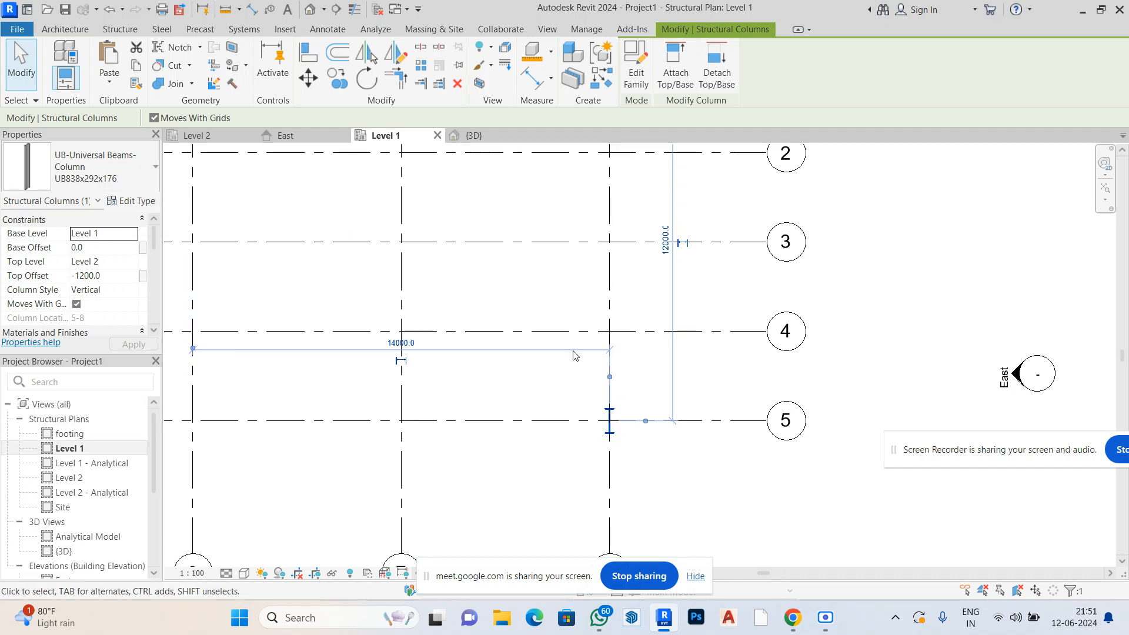
scroll(658, 391, "down", 2)
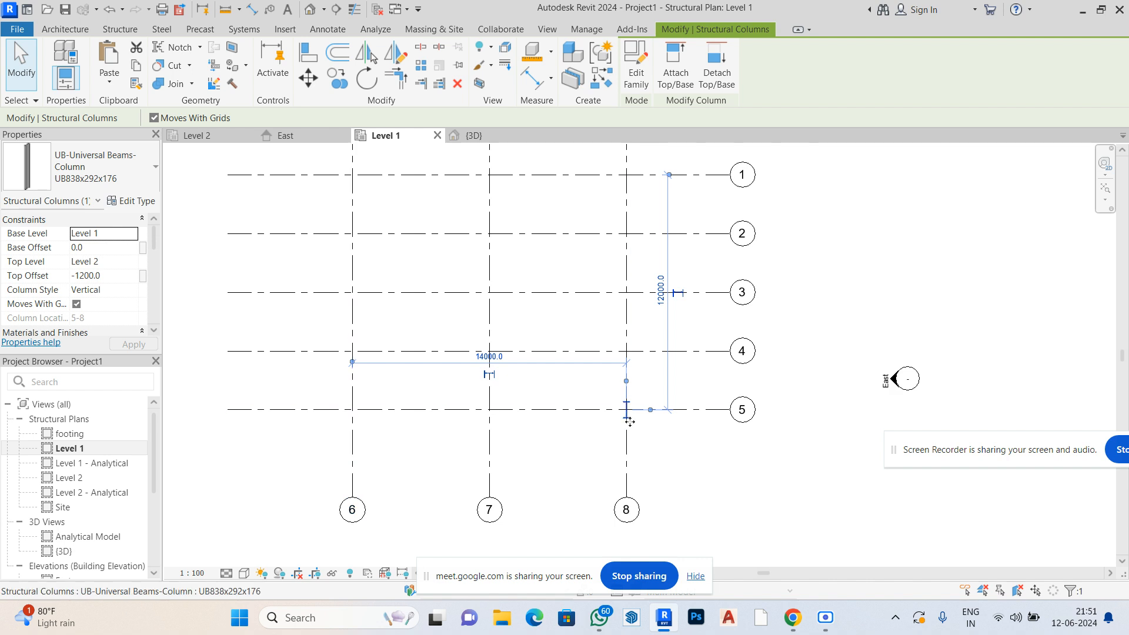
key("Delete")
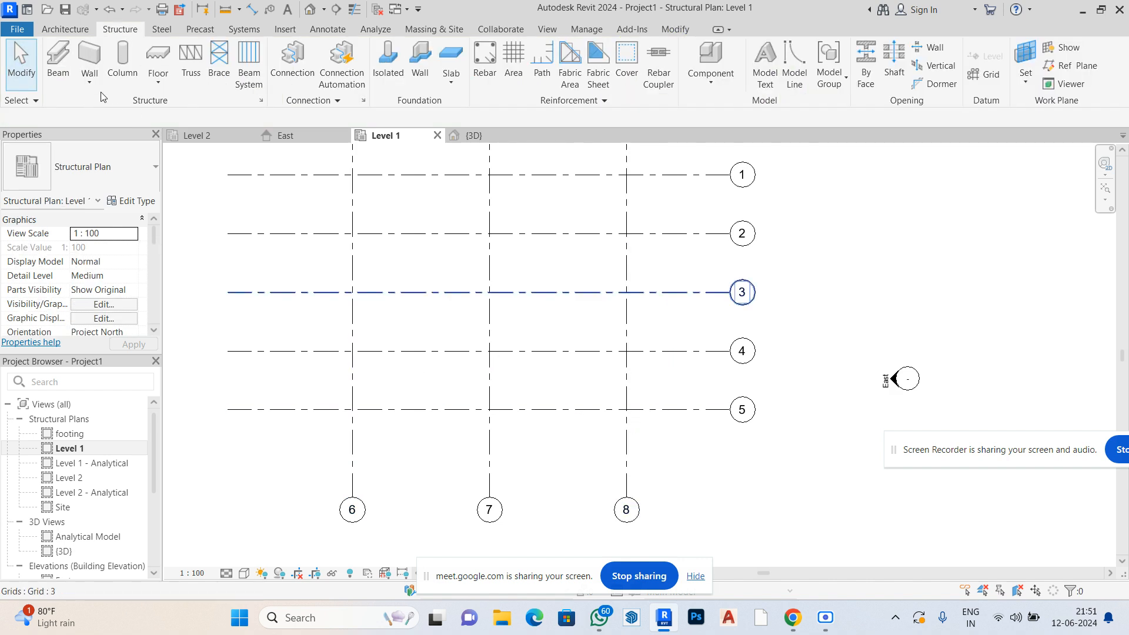
Try to set Level 1 as the depth level for a new UB838x292x176 structural column
left_click(122, 62)
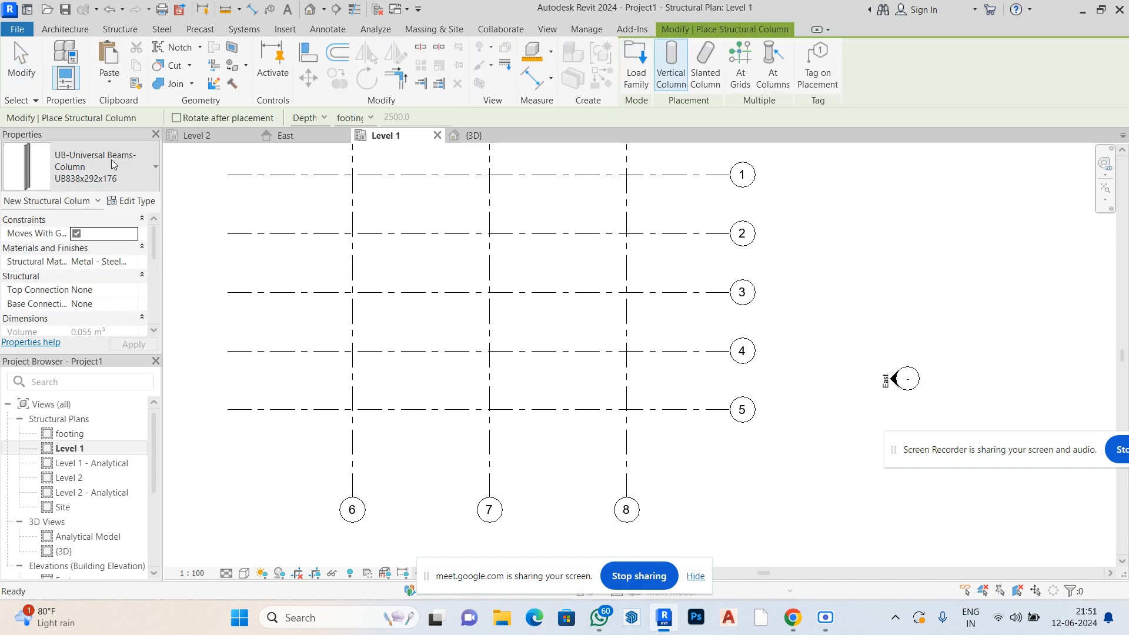
left_click(111, 157)
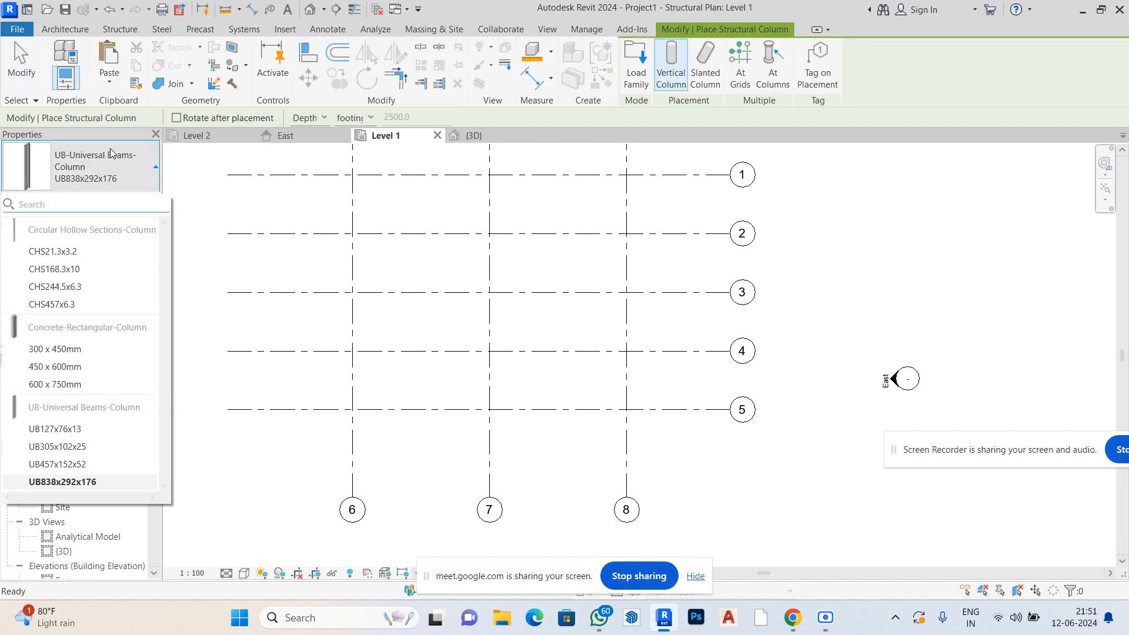
left_click(111, 154)
left_click(108, 29)
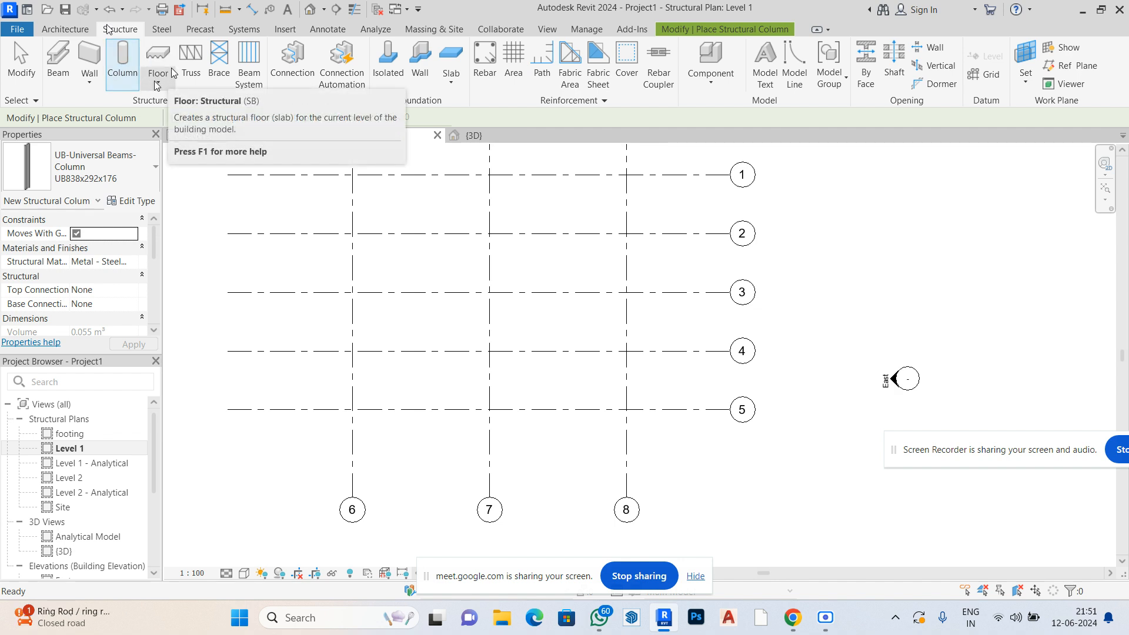
left_click(140, 158)
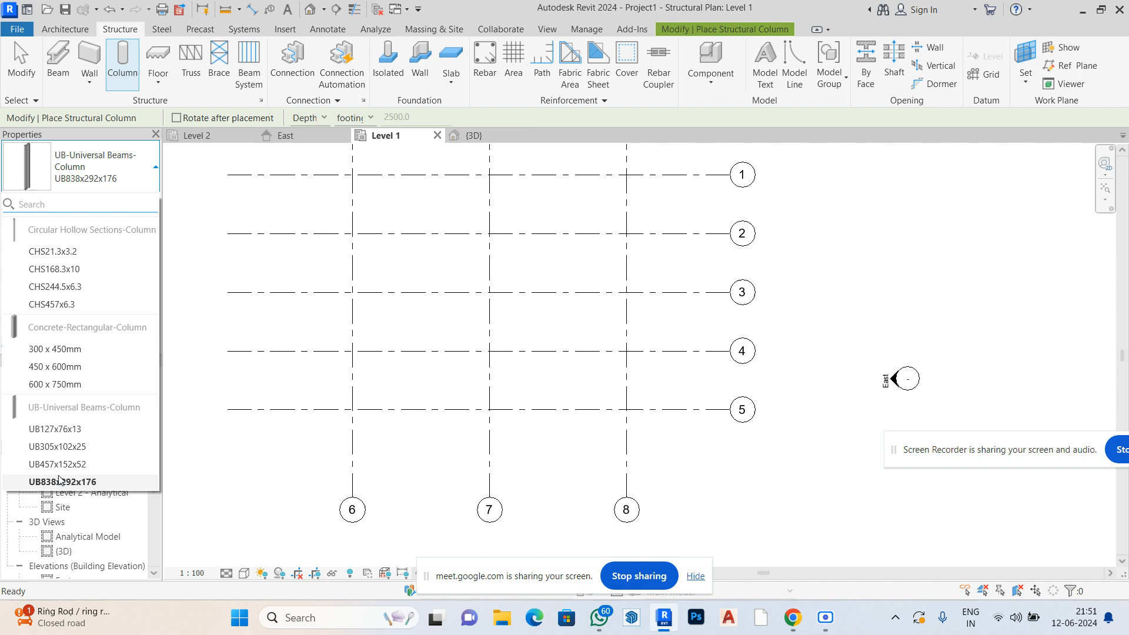
left_click(59, 478)
left_click(356, 117)
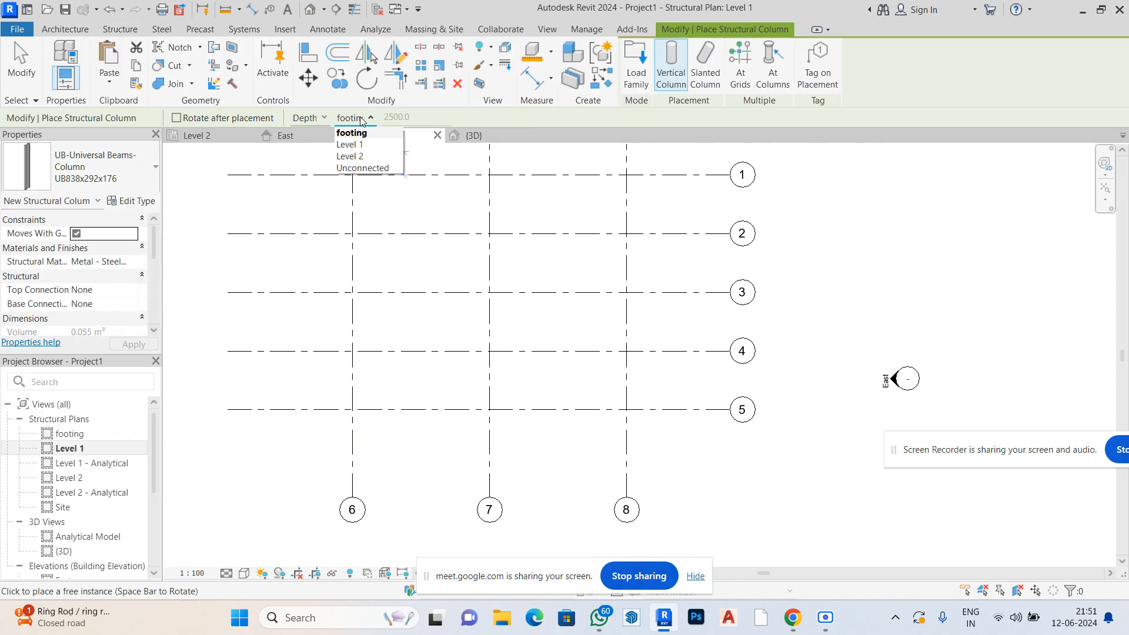
left_click(366, 146)
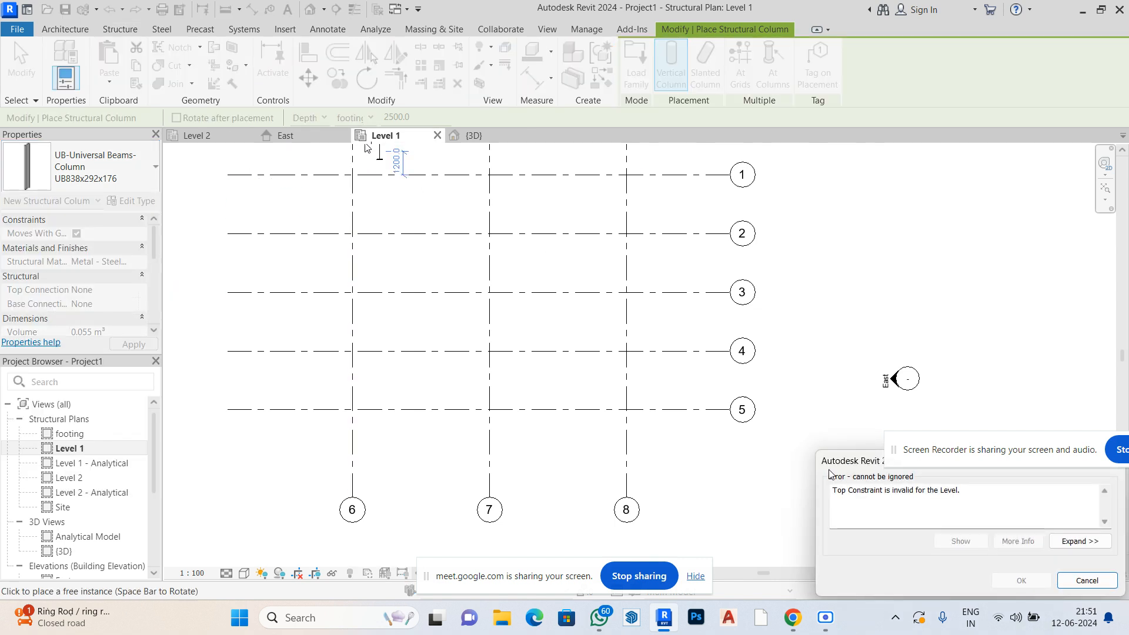
left_click(1080, 578)
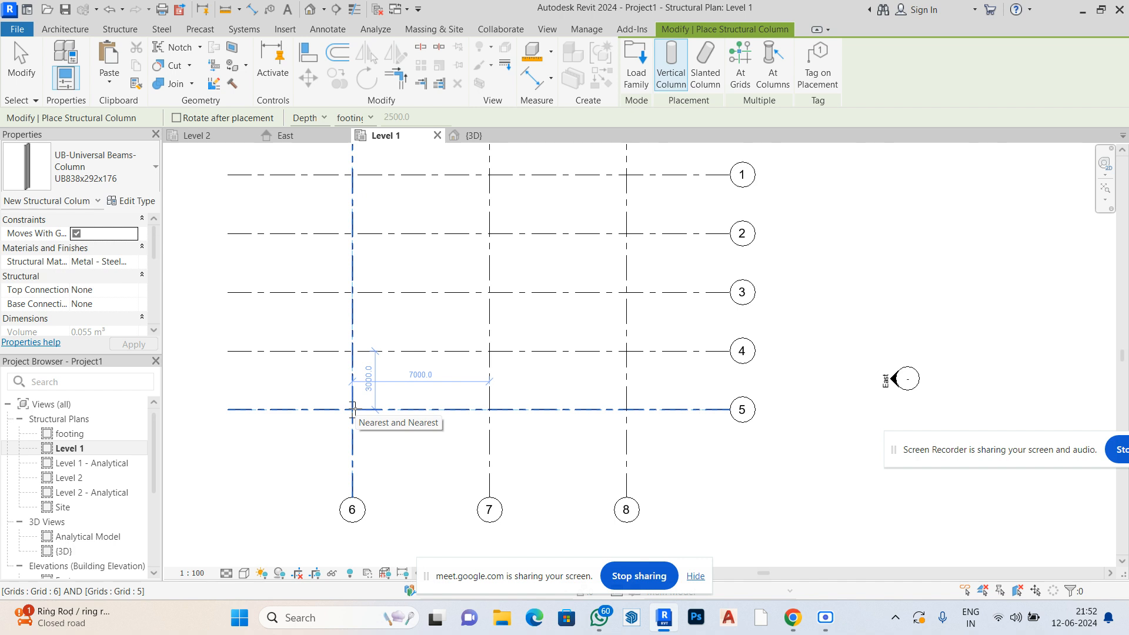
Switch the structural column placement to Height and try to set Level 1 as its top level
left_click(125, 29)
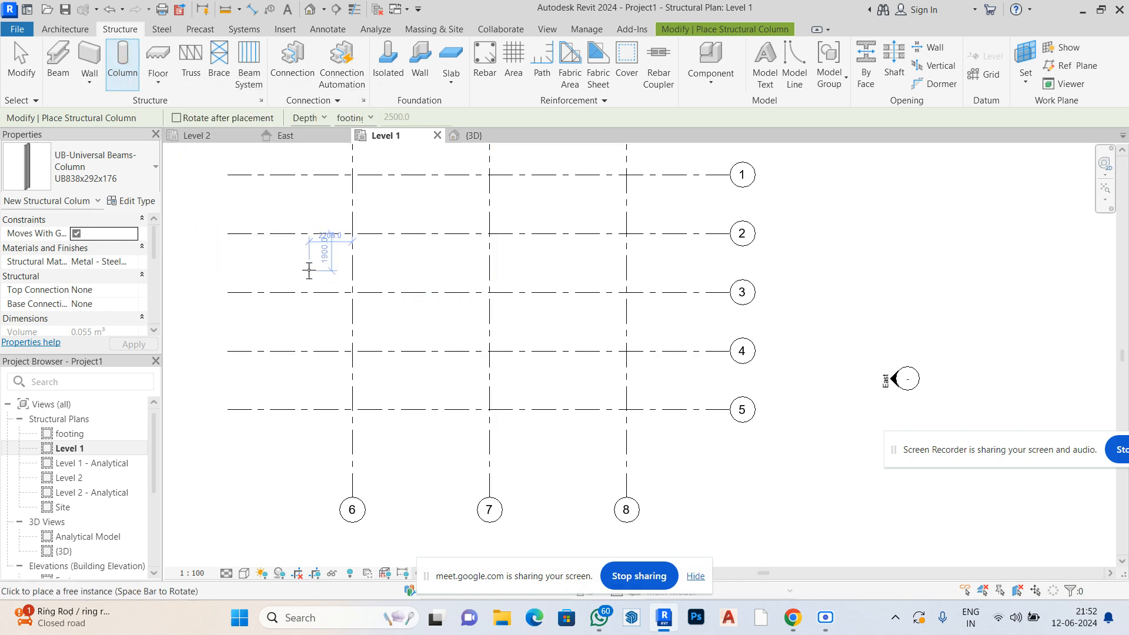
left_click(321, 117)
left_click(318, 144)
left_click(363, 118)
left_click(352, 147)
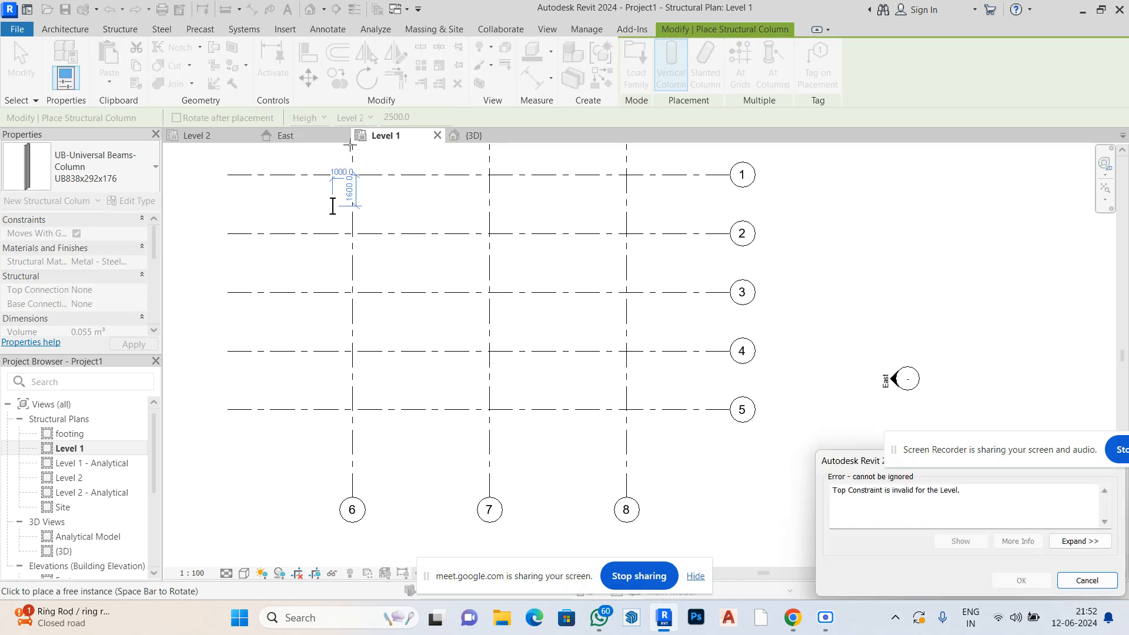
left_click(1083, 580)
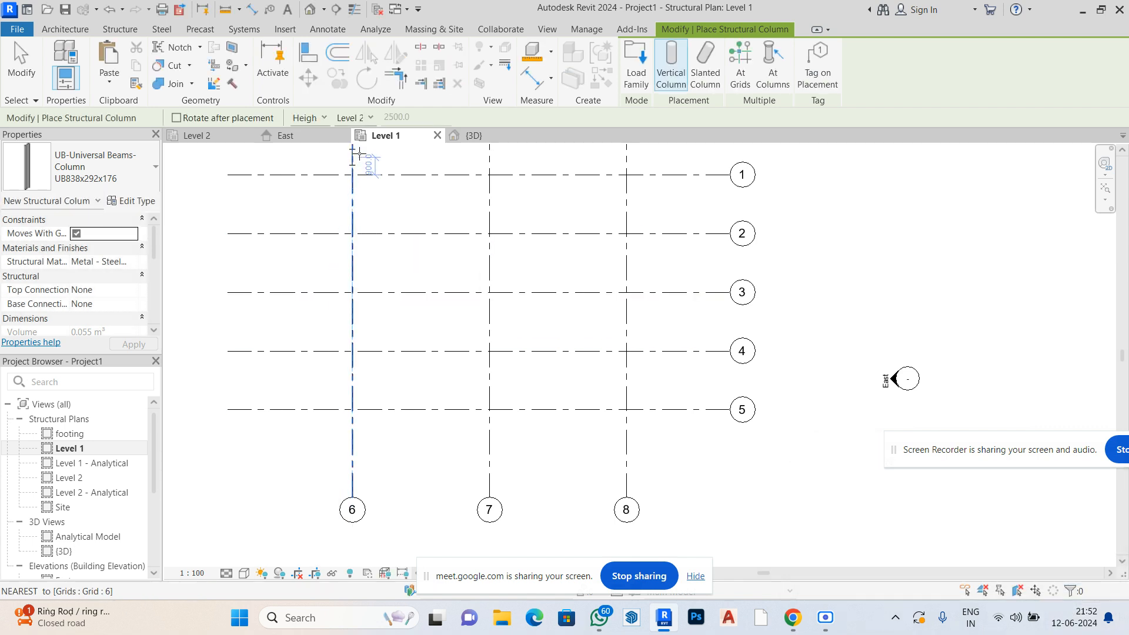
Retry Level 1 as the top level for the column placement, and leave the command
left_click(371, 119)
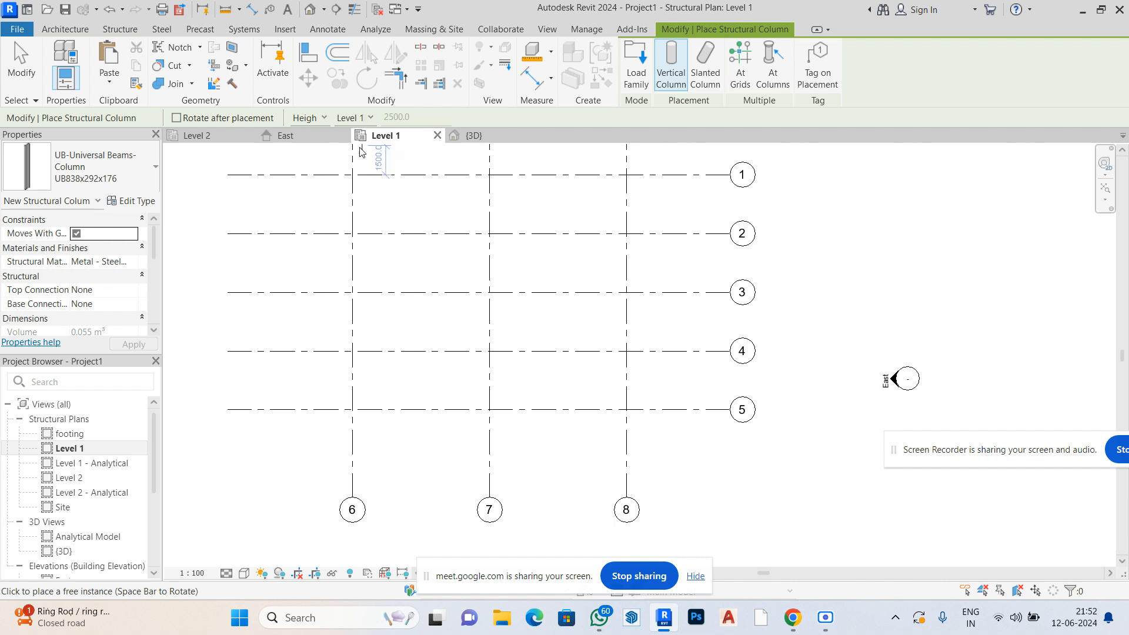
left_click(355, 145)
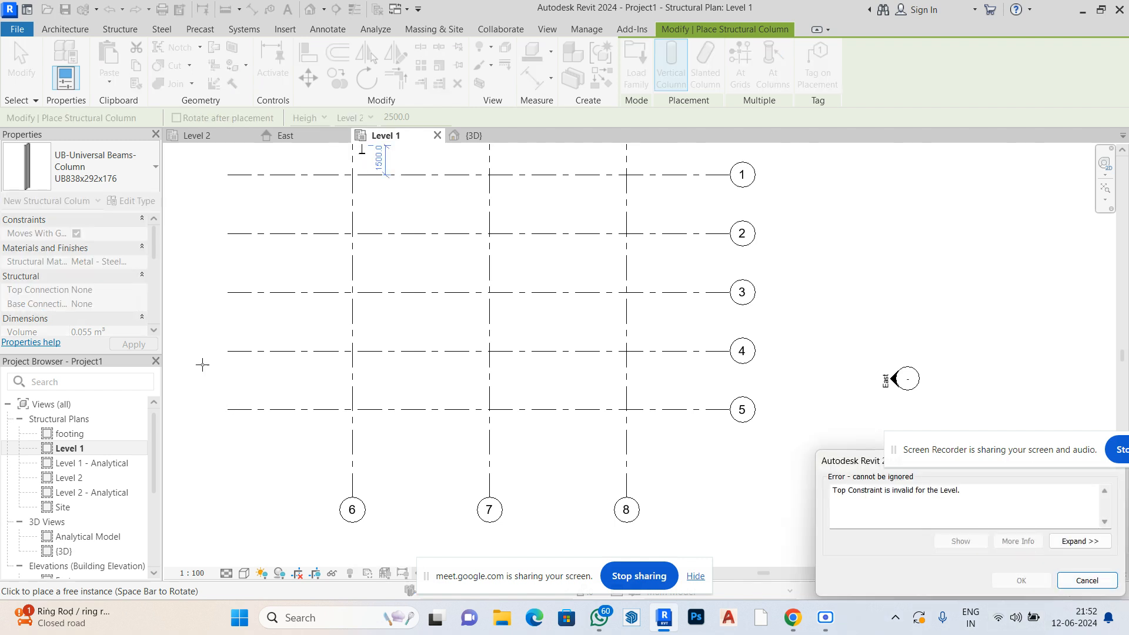
key("Escape")
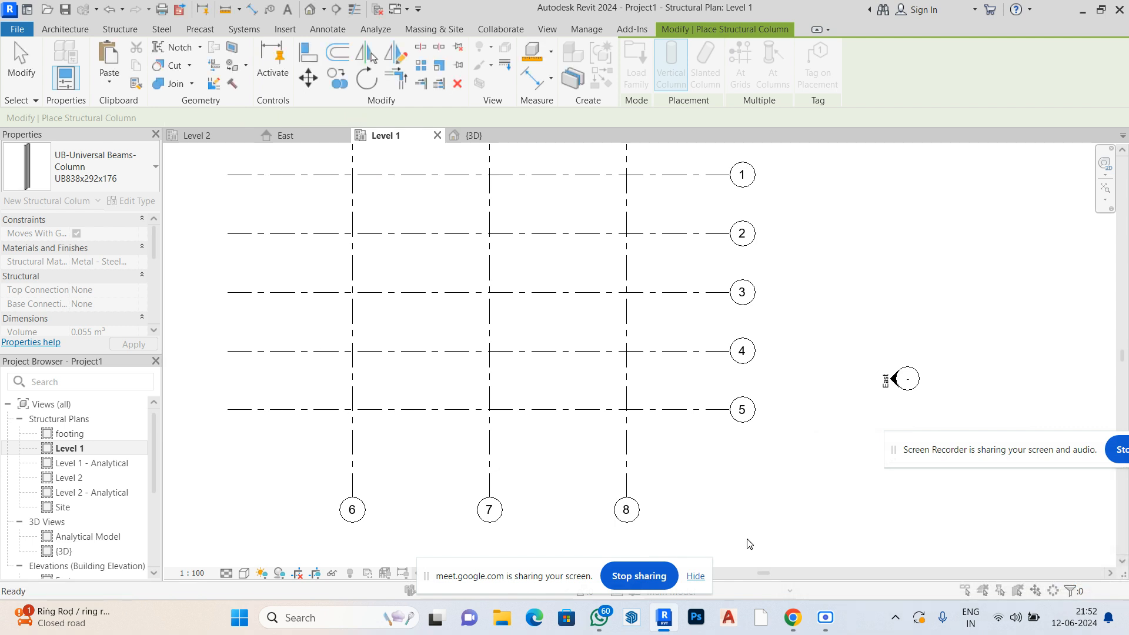
Stop sharing the screen in the Google Meet call, dismiss the notification and mute the microphone
left_click(637, 578)
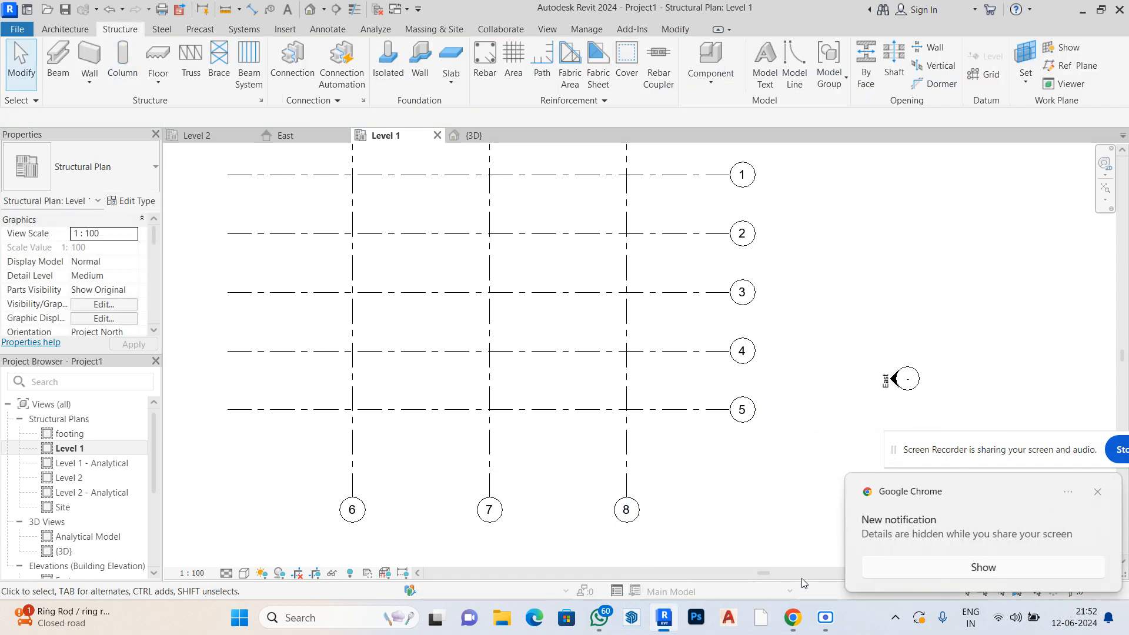
left_click(694, 559)
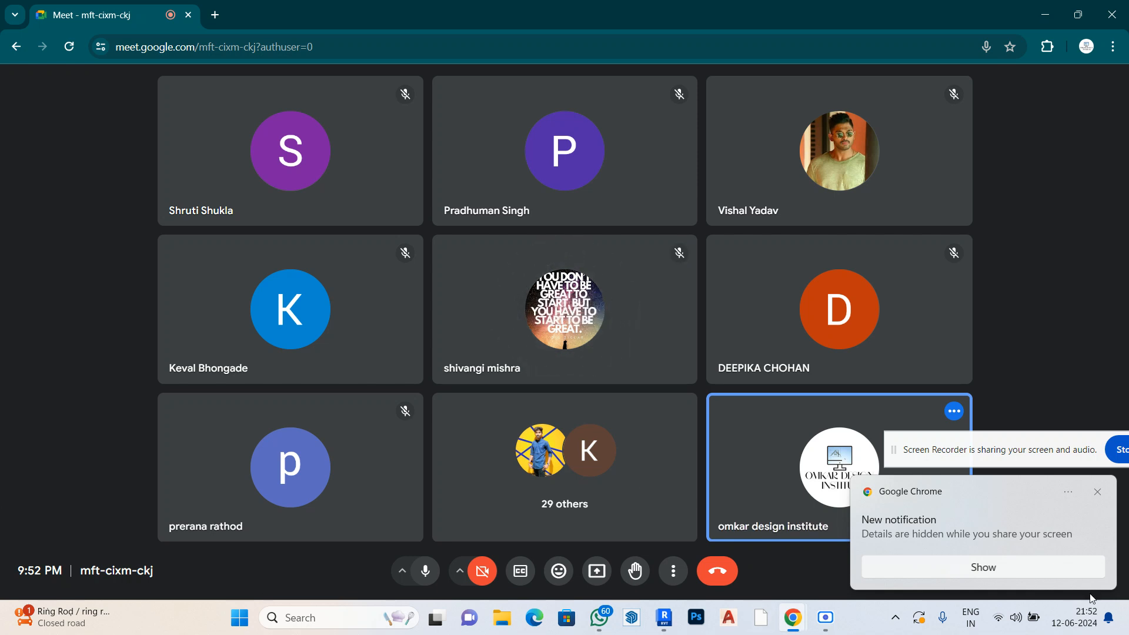
left_click(1097, 493)
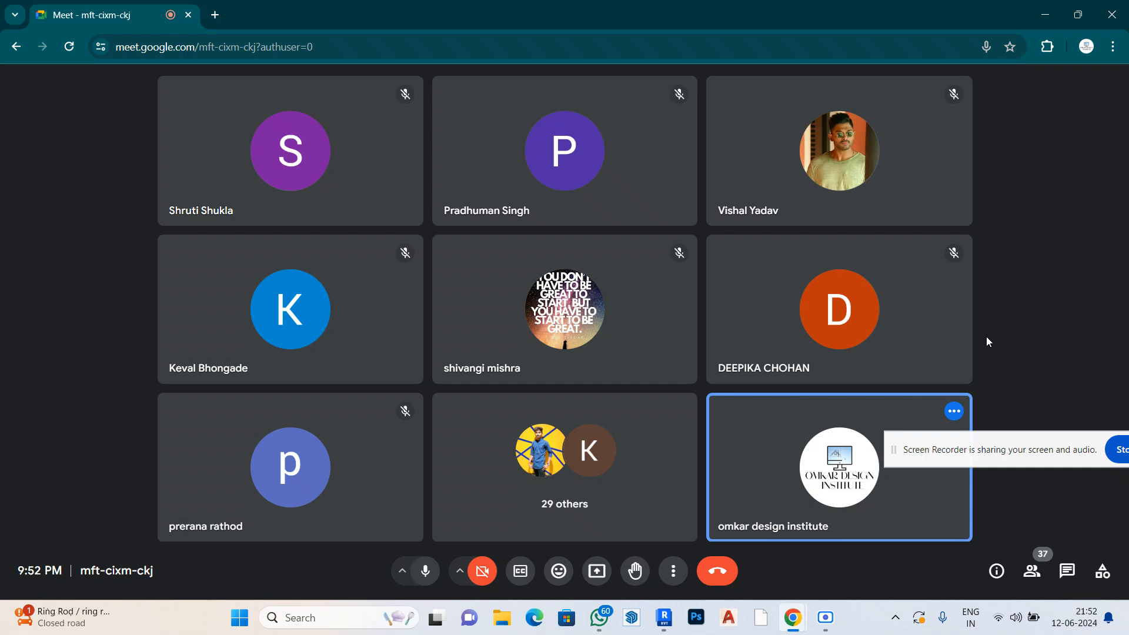
left_click(416, 578)
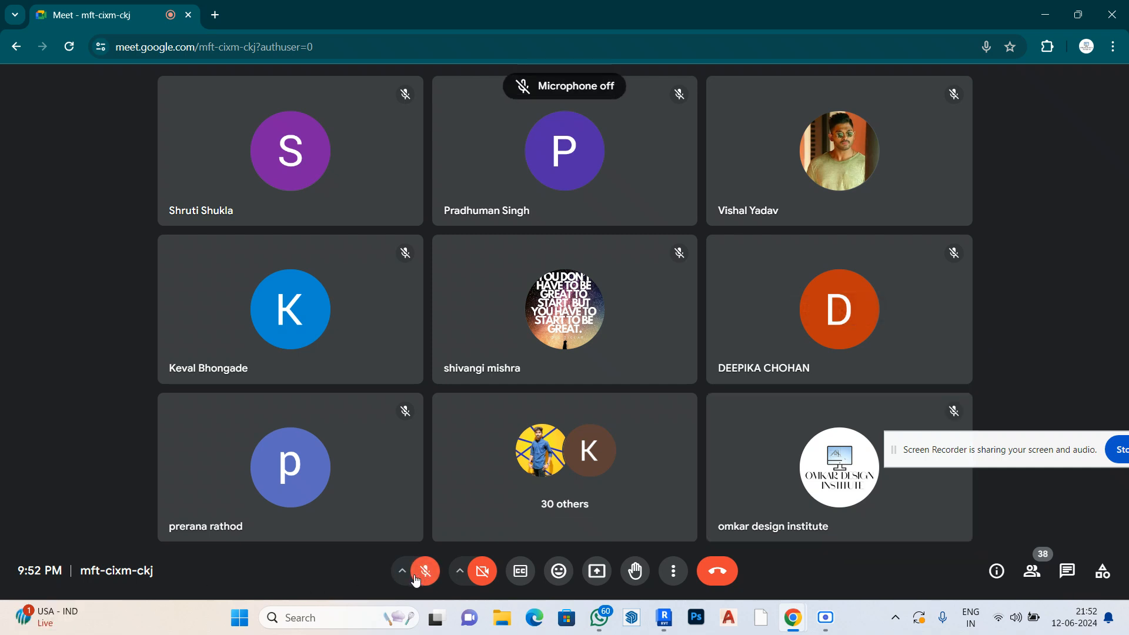
Switch back to Revit, restart the structural column placement and try Level 1 as the Height level
left_click(661, 627)
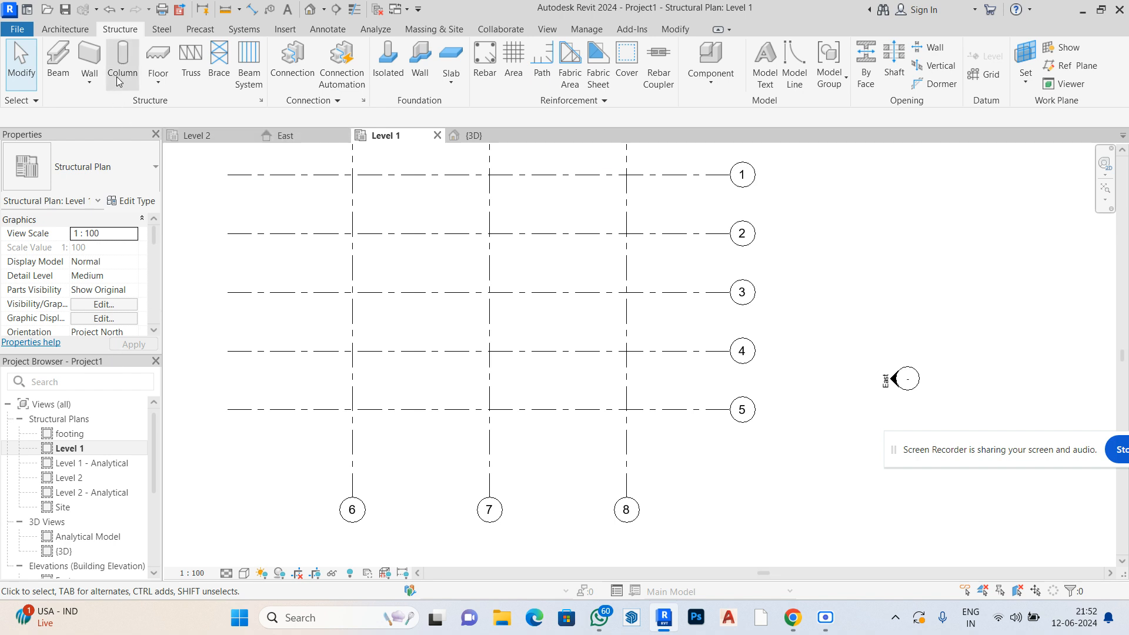
left_click(122, 61)
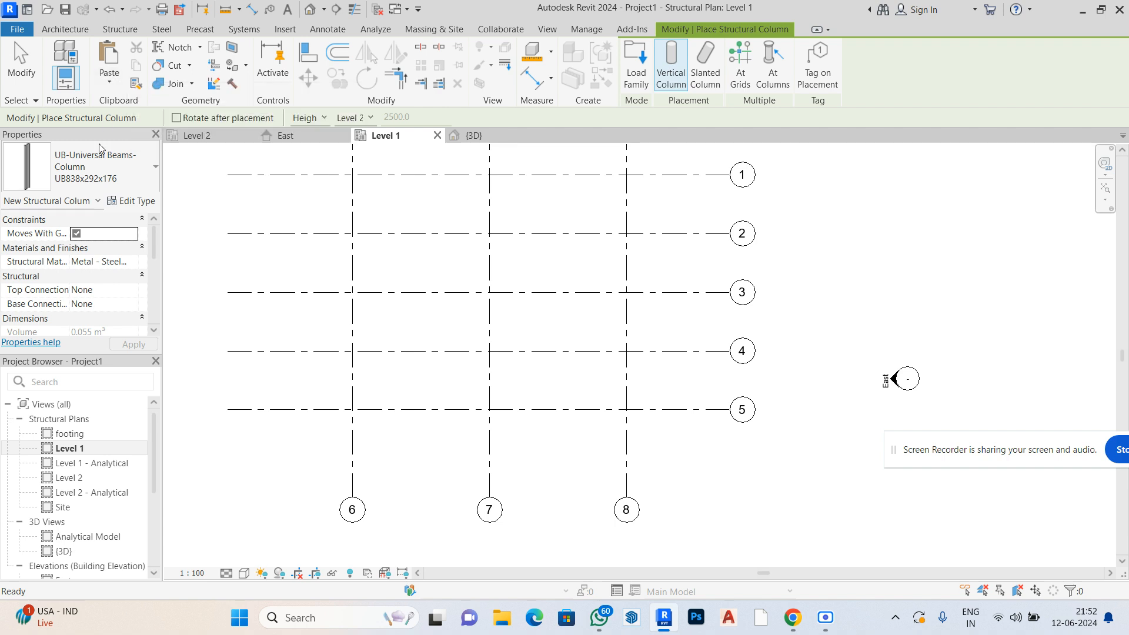
left_click(360, 119)
left_click(360, 144)
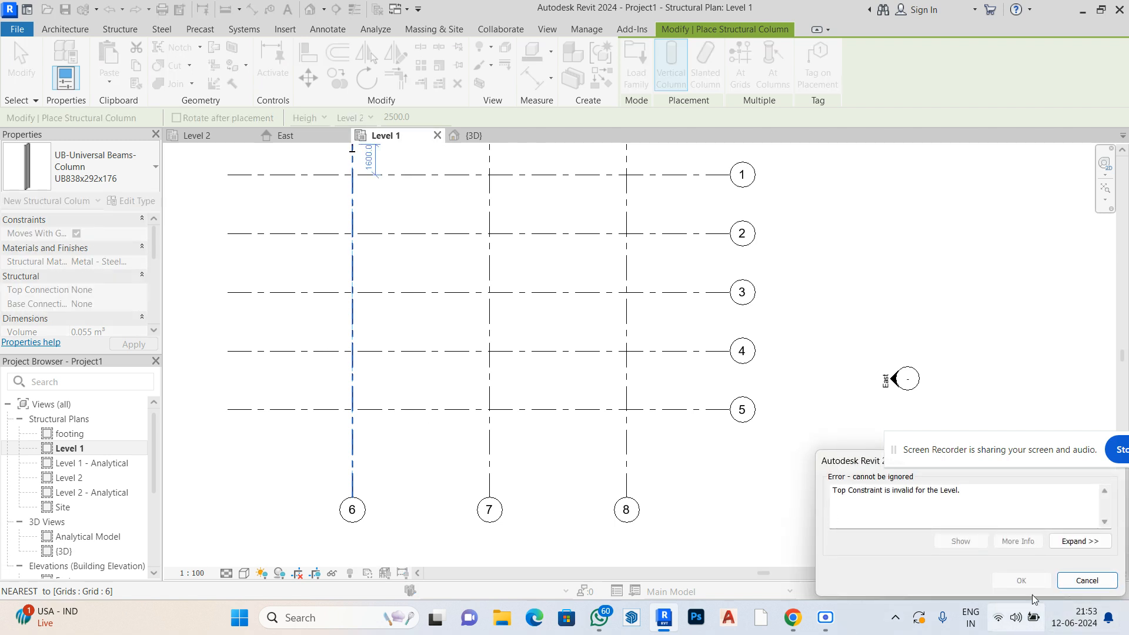
left_click(1087, 580)
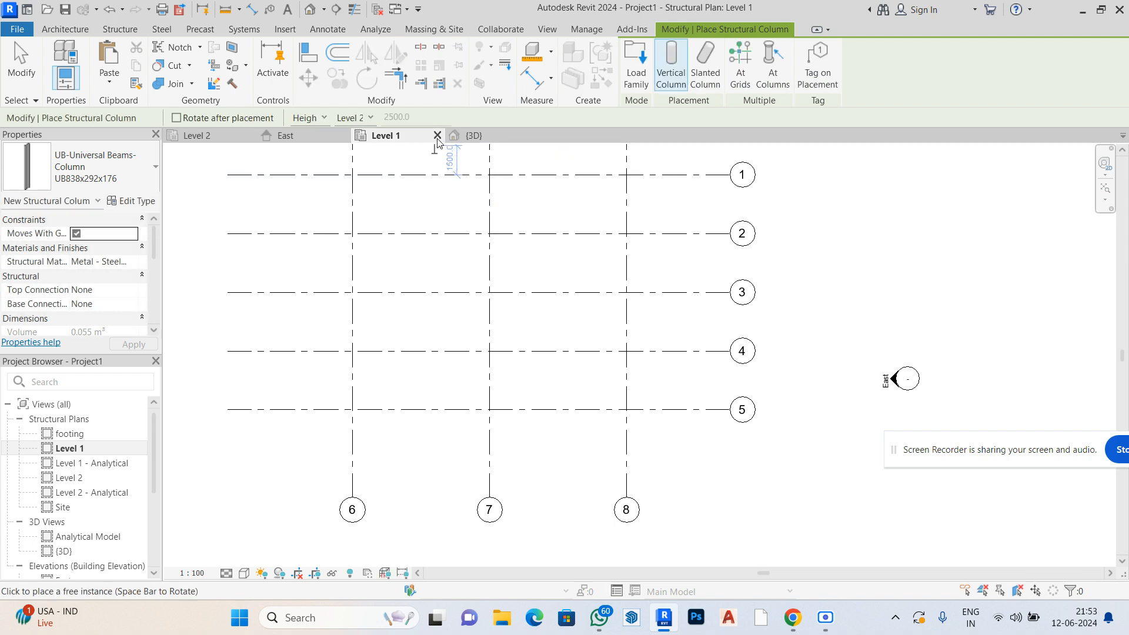
Close the Level 1 plan view and cancel the work plane selection and column placement
left_click(436, 135)
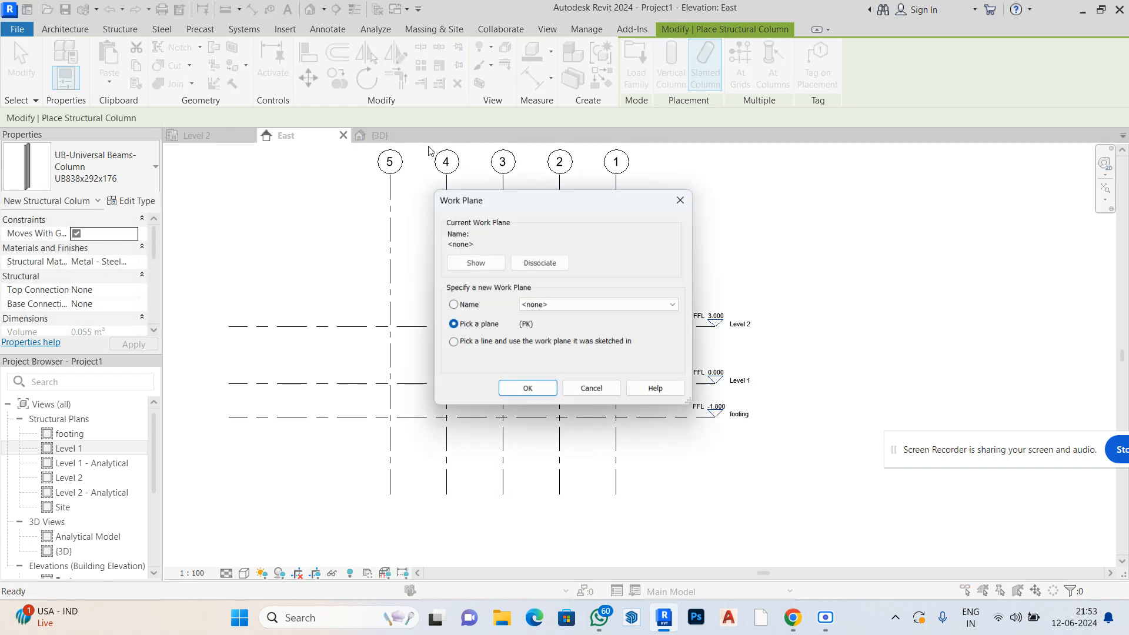
left_click(594, 391)
key("Escape")
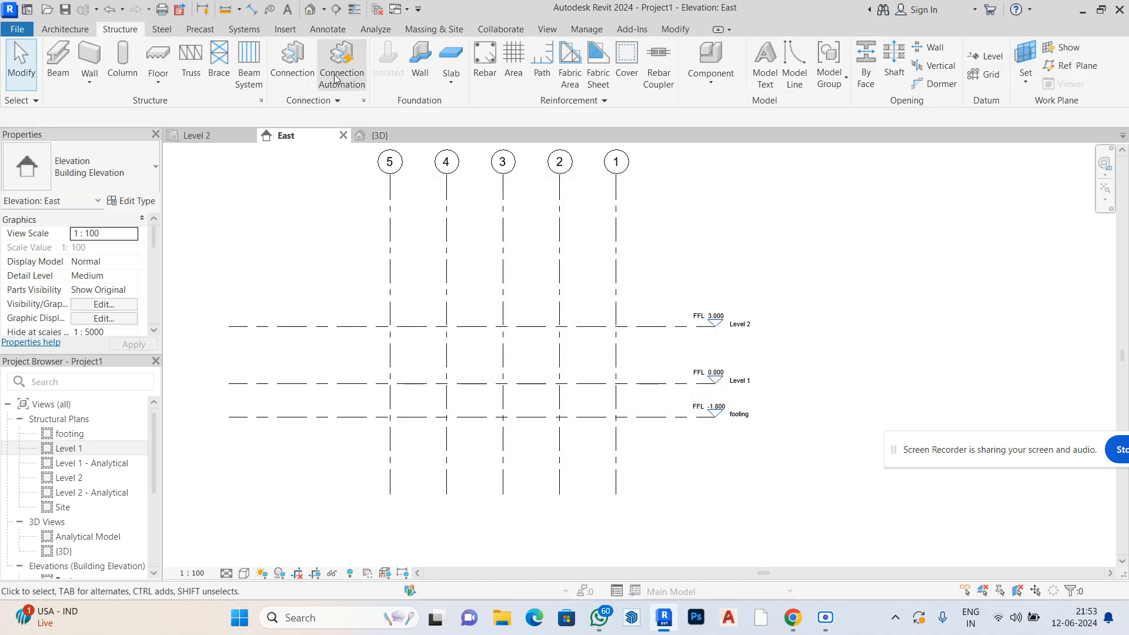
left_click(90, 450)
left_click(123, 62)
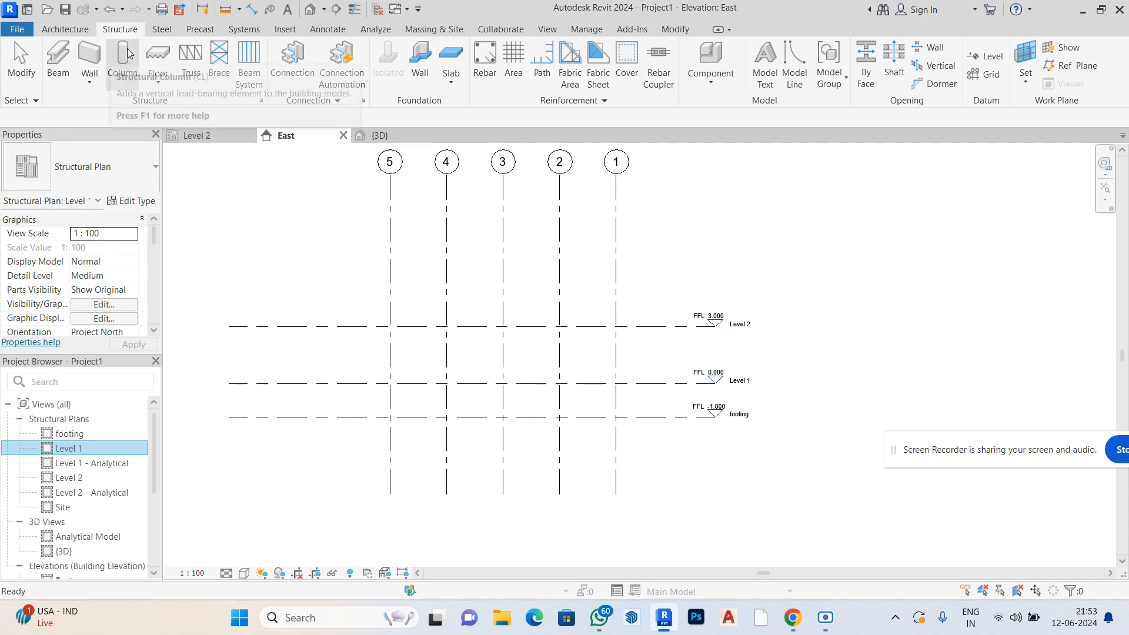
left_click(593, 392)
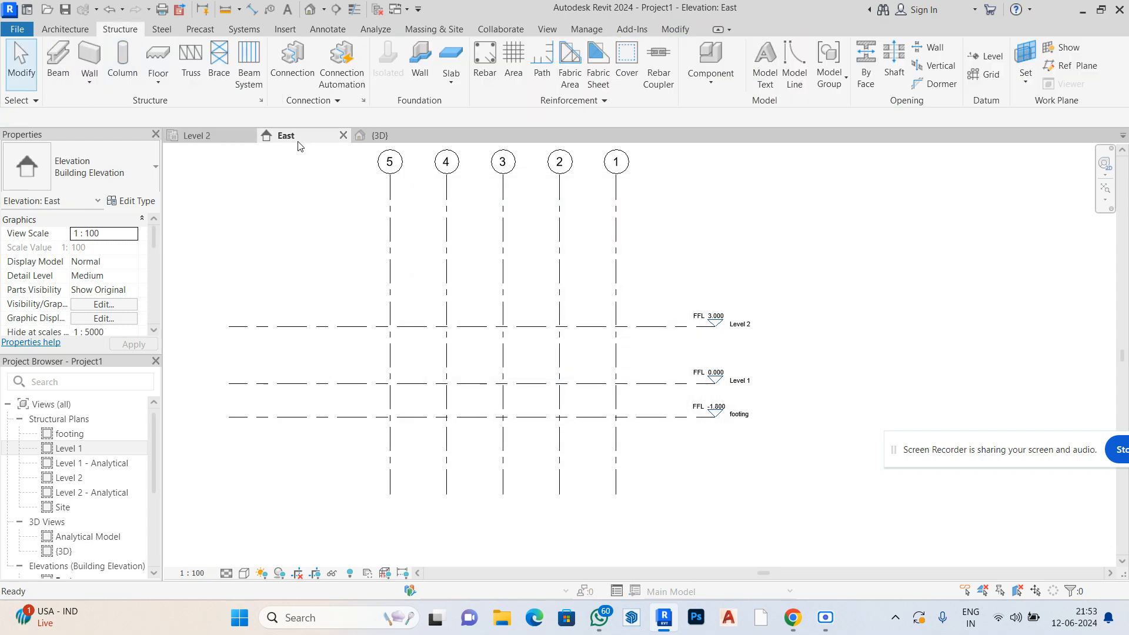
left_click(123, 59)
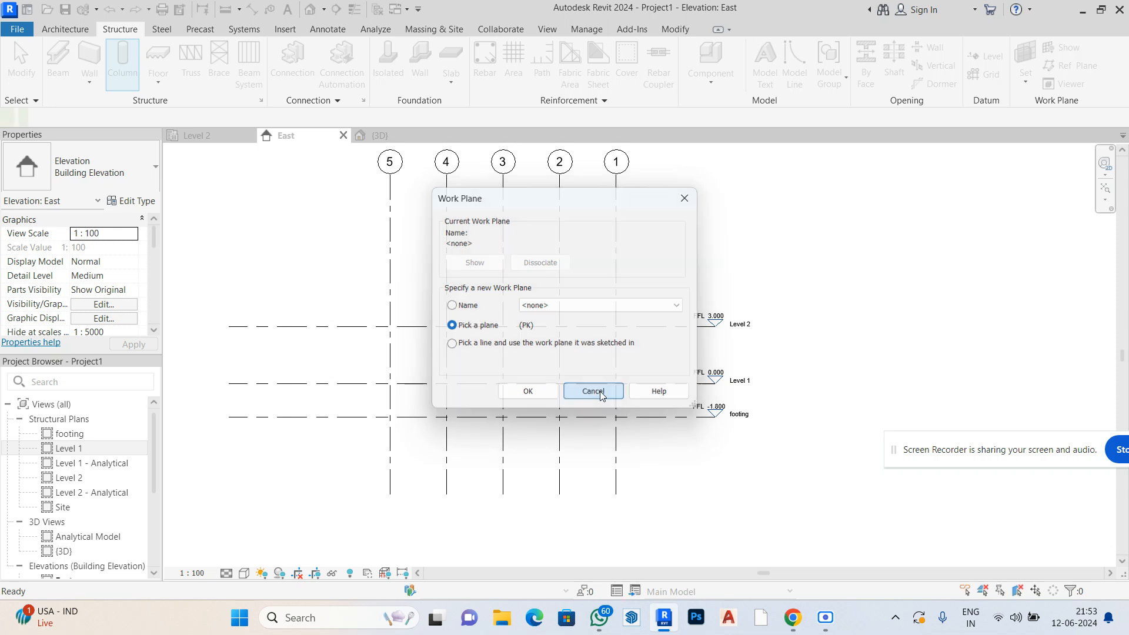
left_click(593, 392)
Reopen the Level 1 structural plan
left_click(77, 449)
double_click(76, 448)
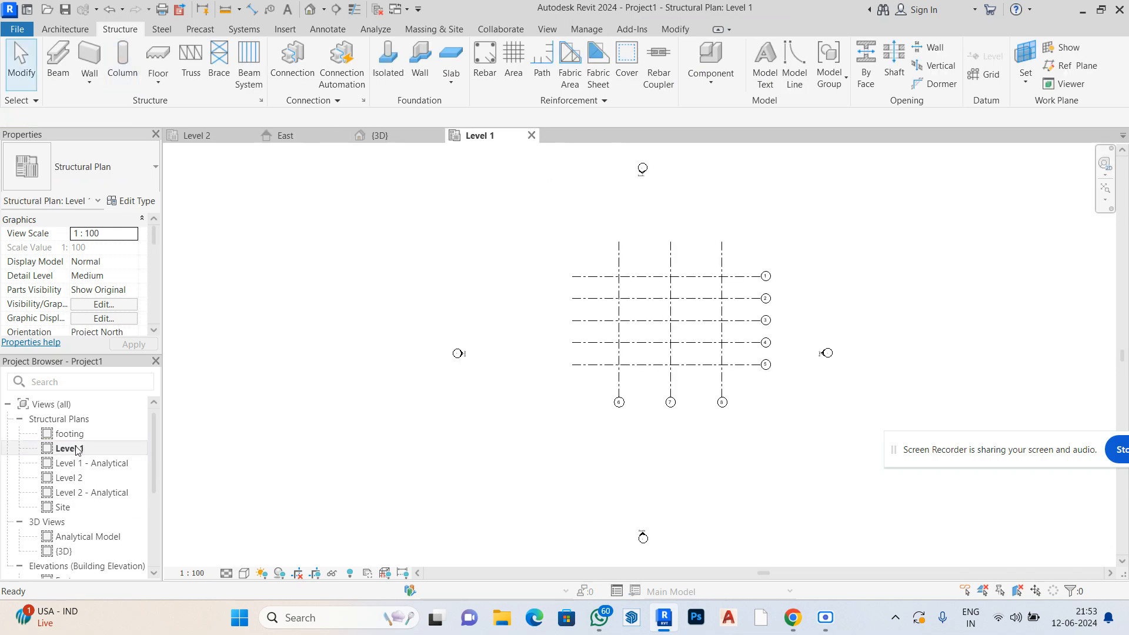
Check the participant's presentation in the Google Meet call and return to Revit
left_click(746, 569)
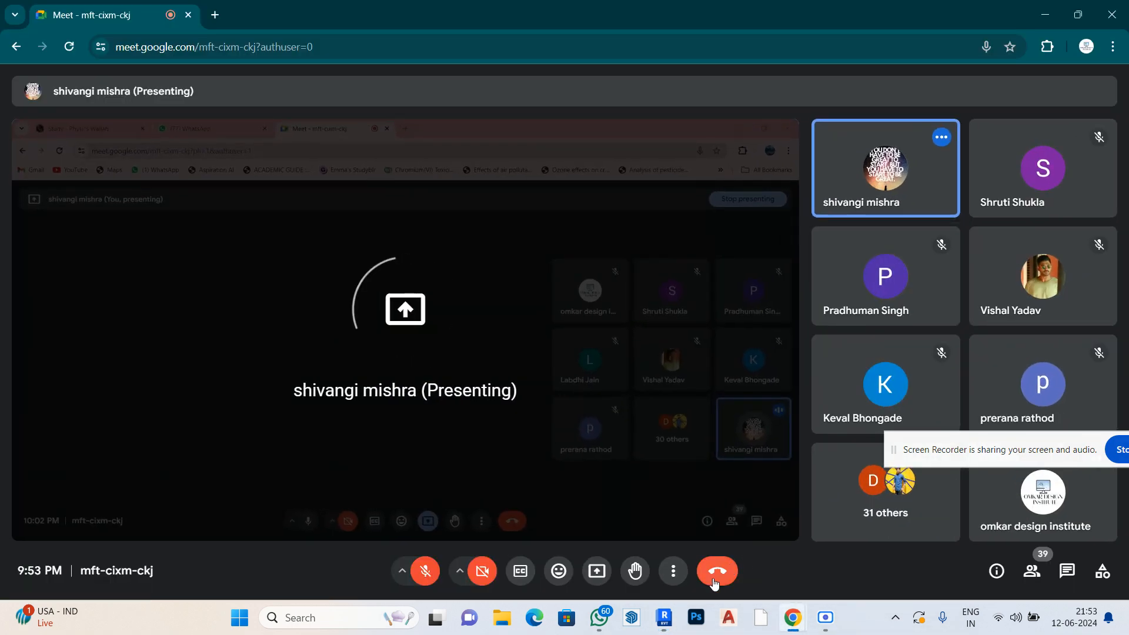
mouse_move(664, 617)
left_click(663, 567)
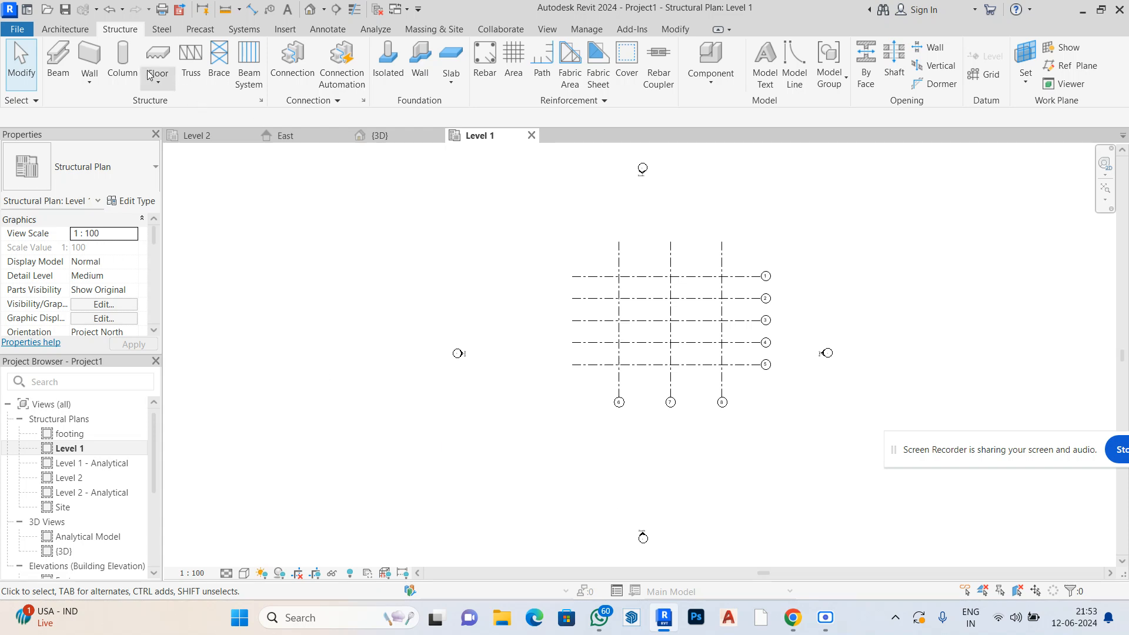
Restart structural column placement, try Level 1 as the first-click level, and keep Level 1 as the second-click level
left_click(123, 62)
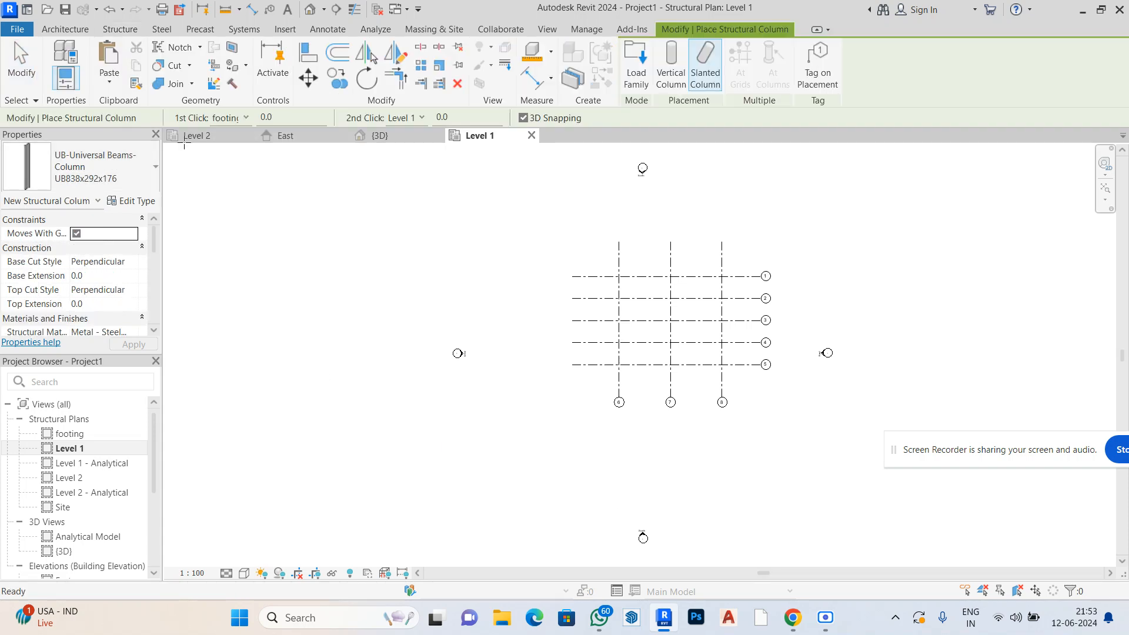
left_click(246, 119)
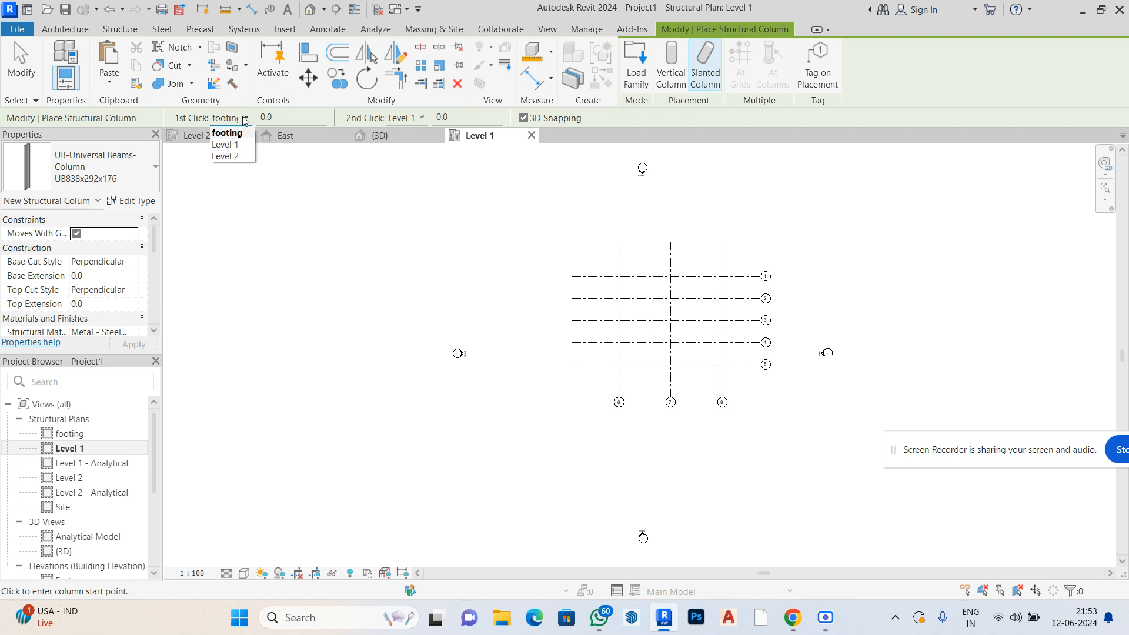
left_click(238, 145)
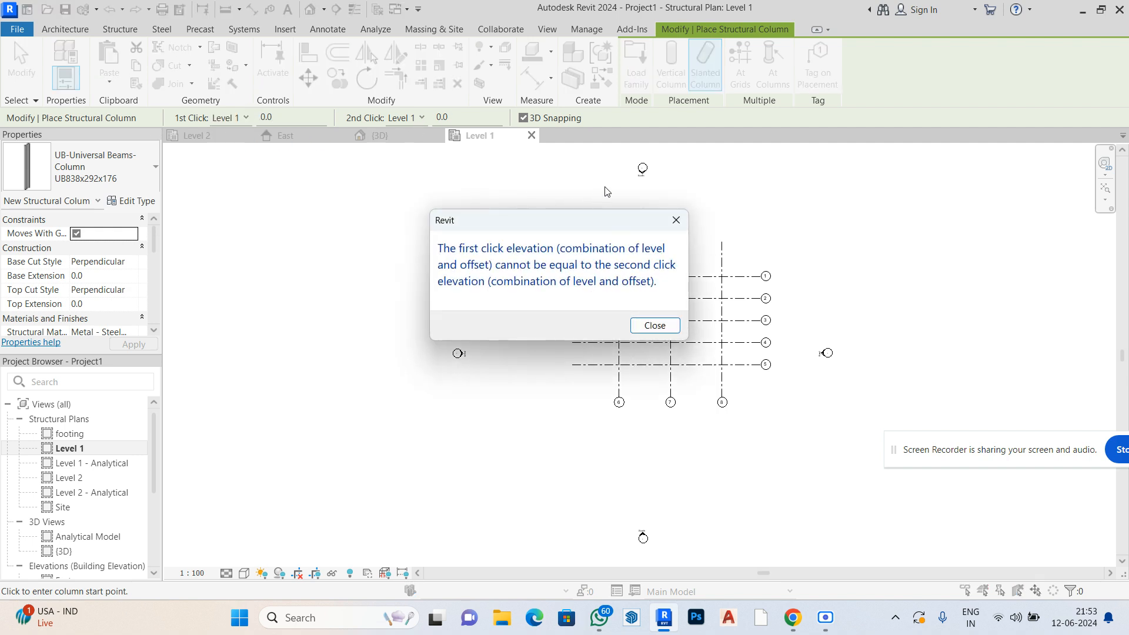
left_click(676, 220)
left_click(421, 118)
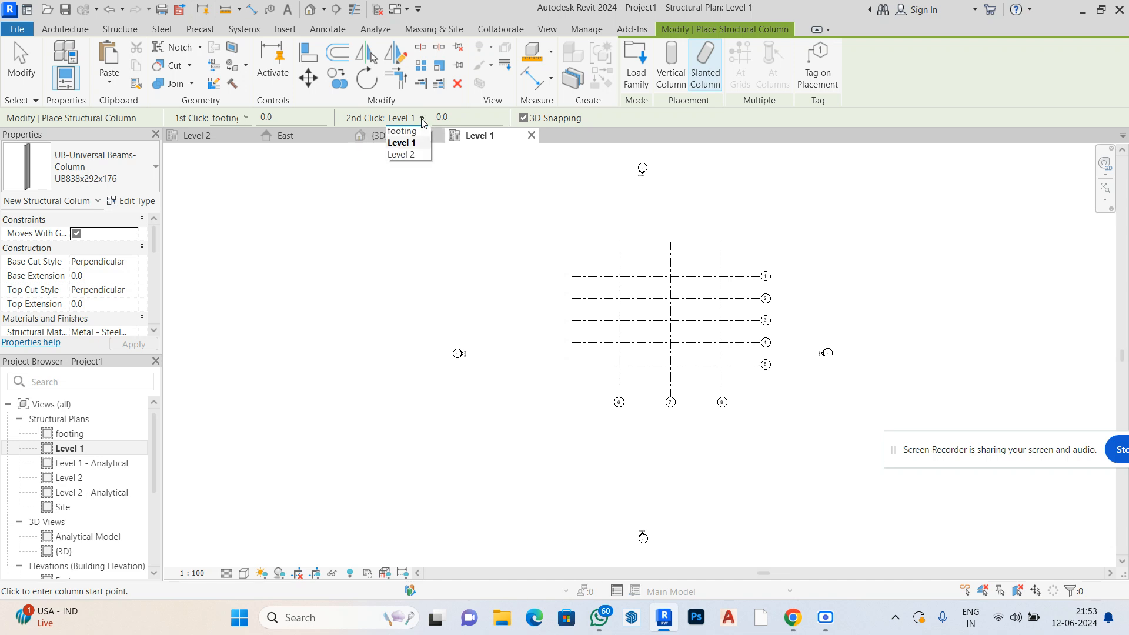
left_click(411, 144)
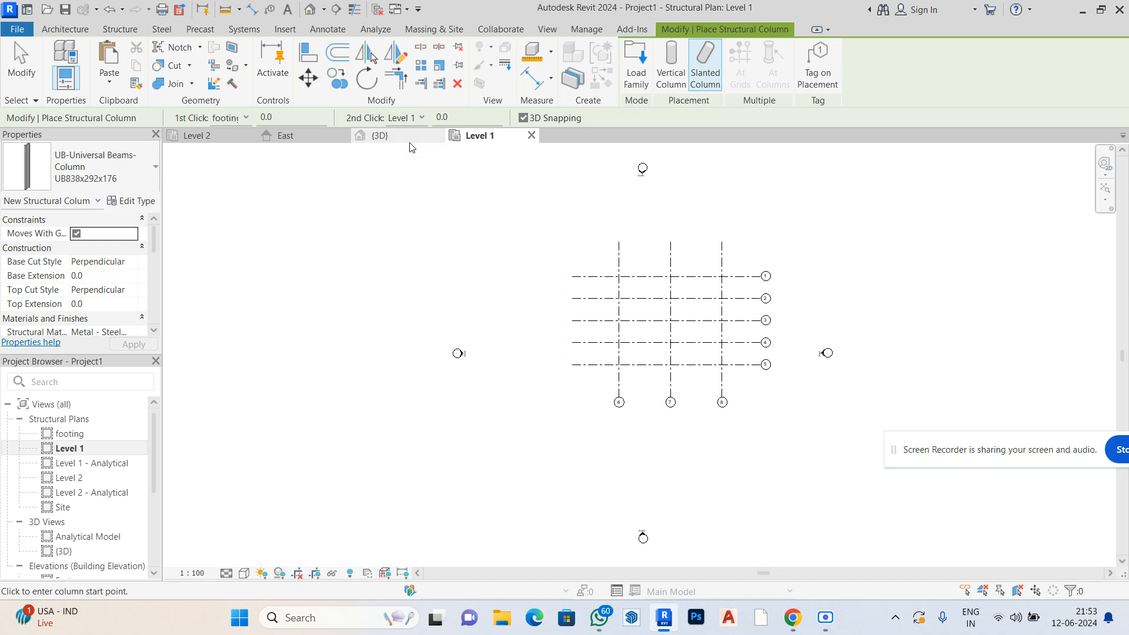
Place a slanted UB838x292x176 column along grid 5, from its intersection with grid 6 to its intersection with grid 7
left_click(619, 365)
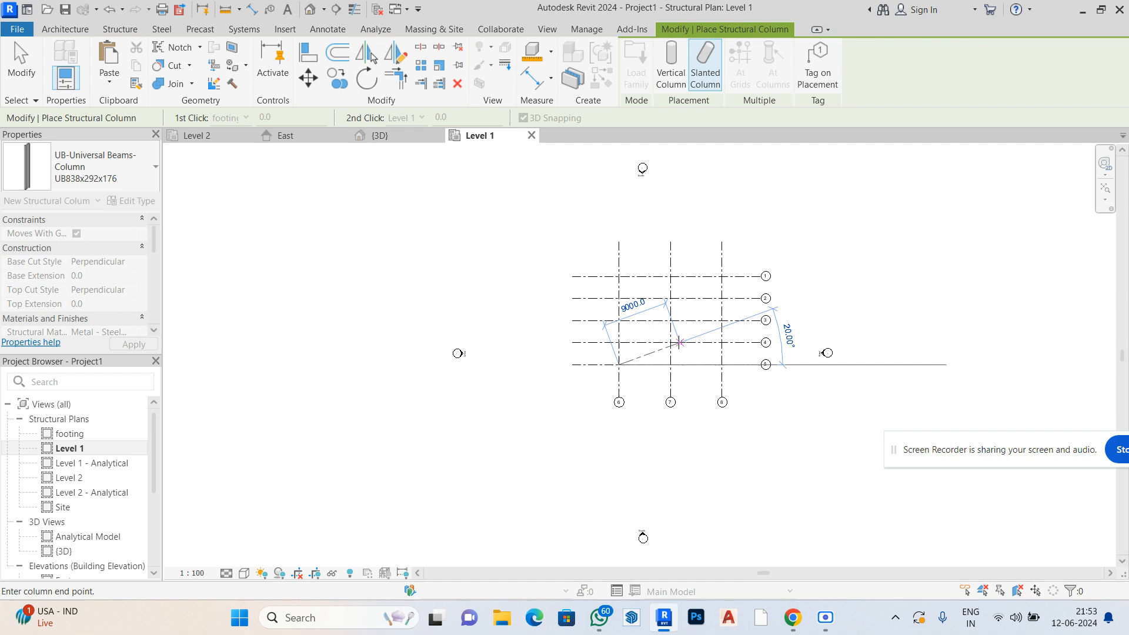
scroll(680, 342, "up", 2)
scroll(676, 345, "up", 2)
scroll(534, 405, "up", 3)
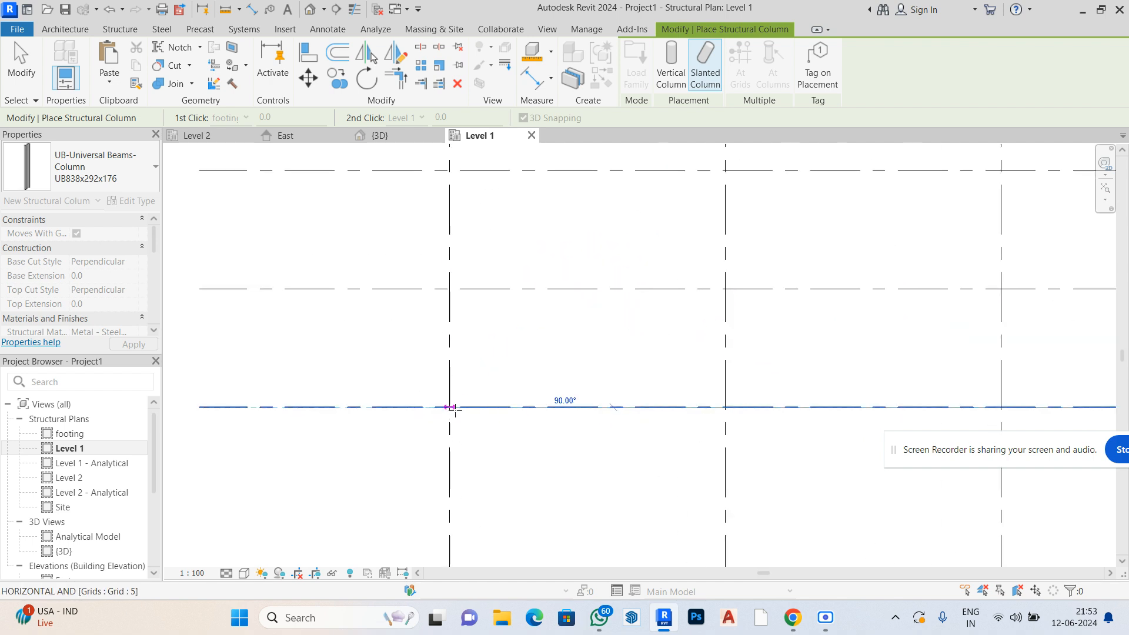
left_click(724, 407)
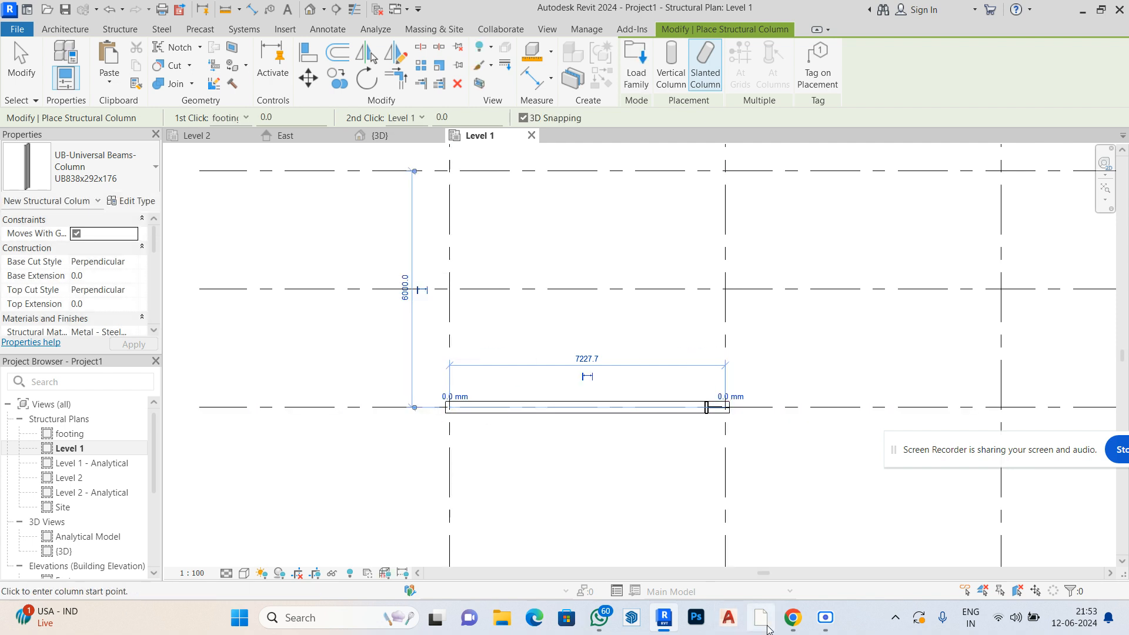
Switch to the Google Meet call, turn on the microphone to talk with the participants, and return to Revit
mouse_move(792, 618)
left_click(720, 550)
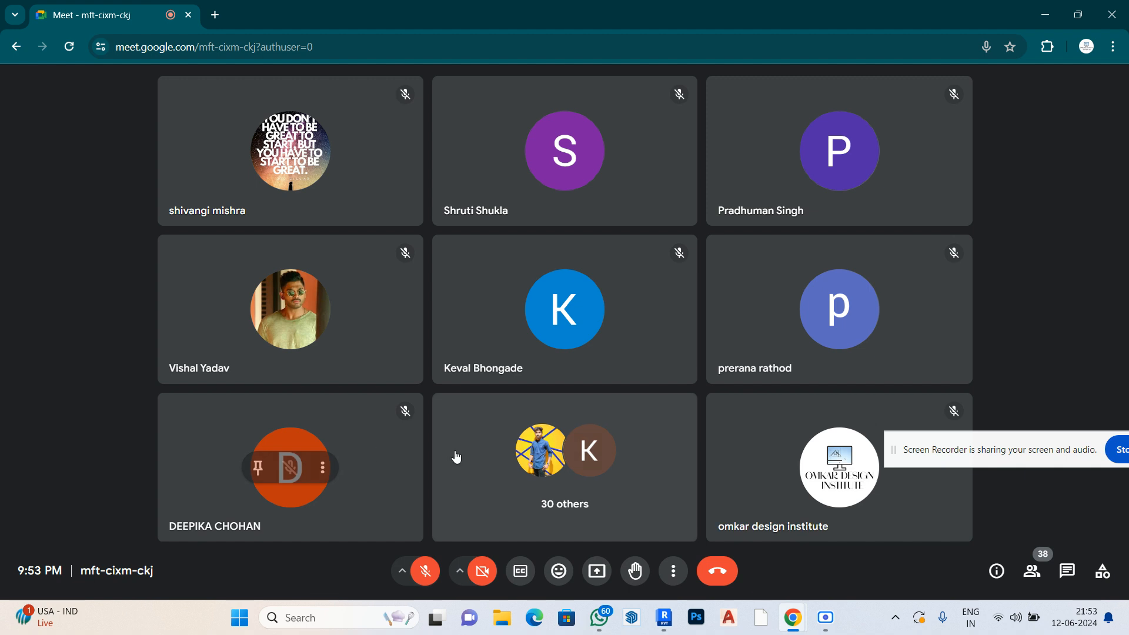
left_click(424, 573)
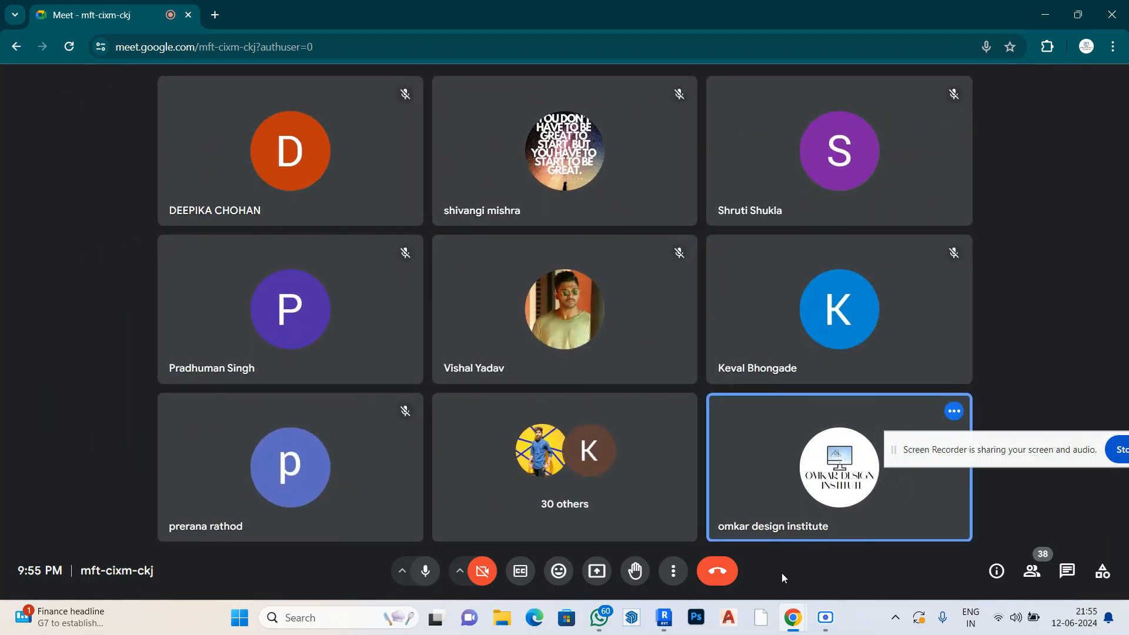
left_click(666, 619)
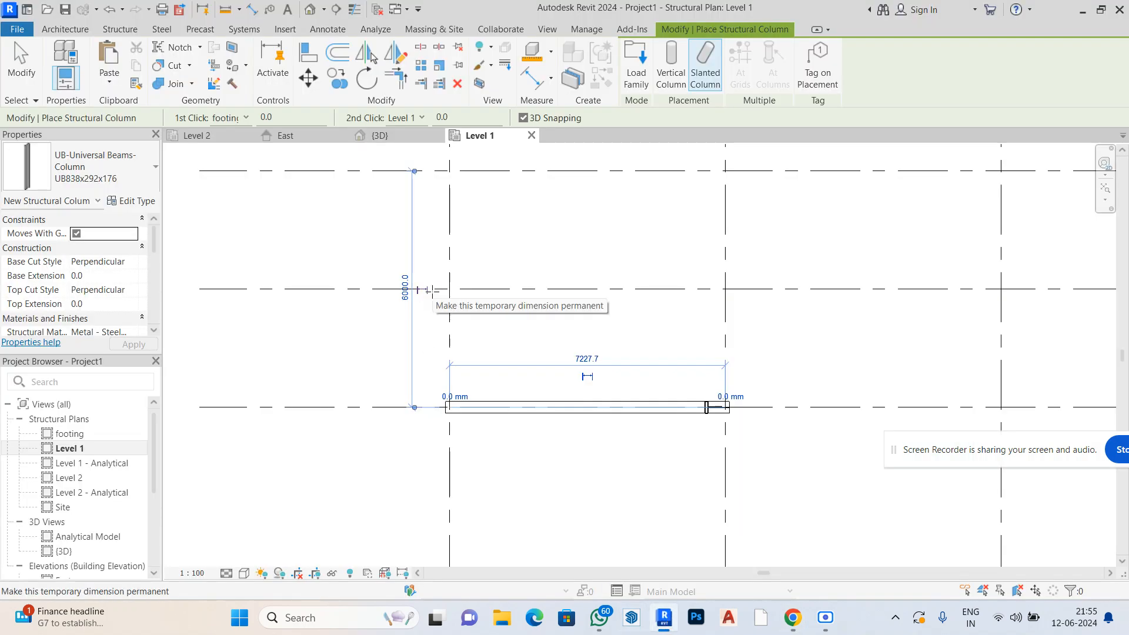
Check the slanted column in the 3D view, end the placement and delete the column
left_click(310, 9)
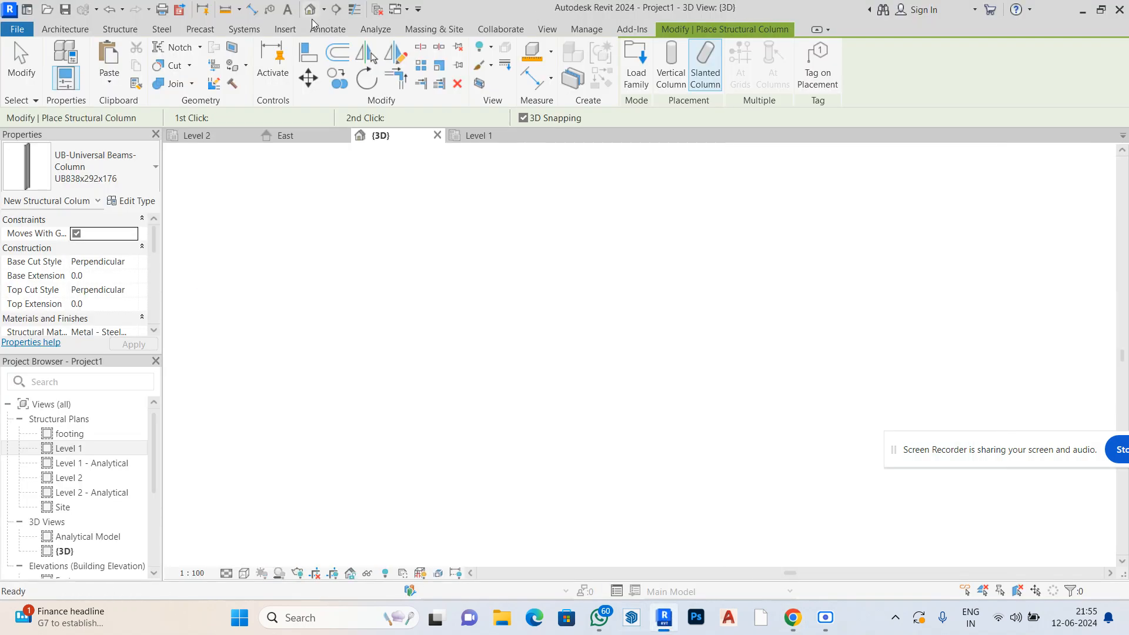
scroll(516, 302, "down", 2)
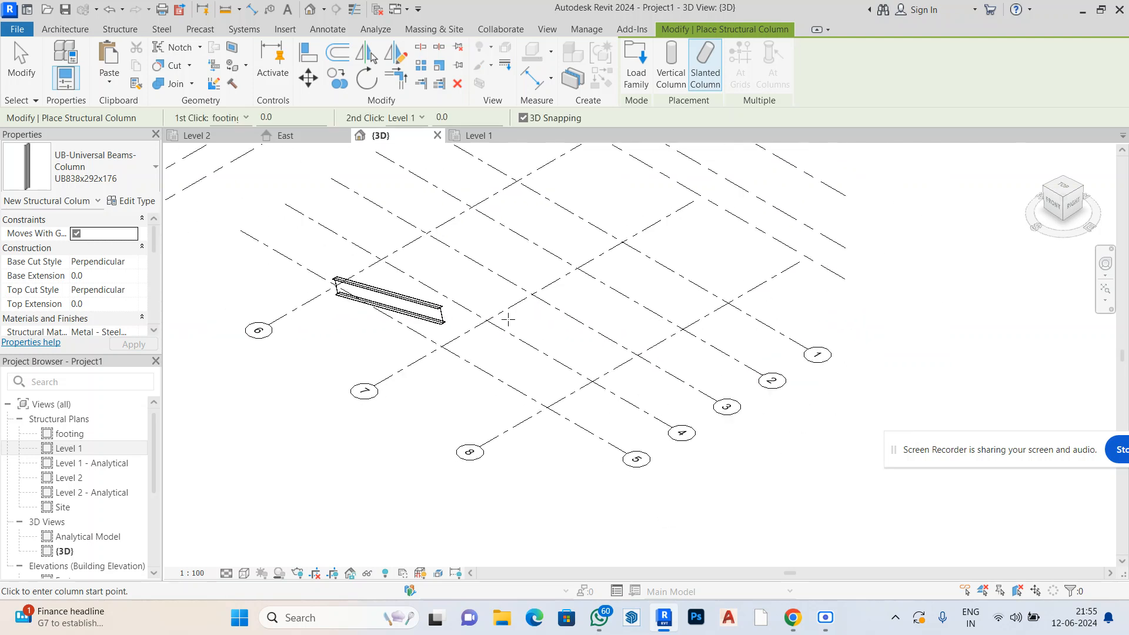
right_click(307, 339)
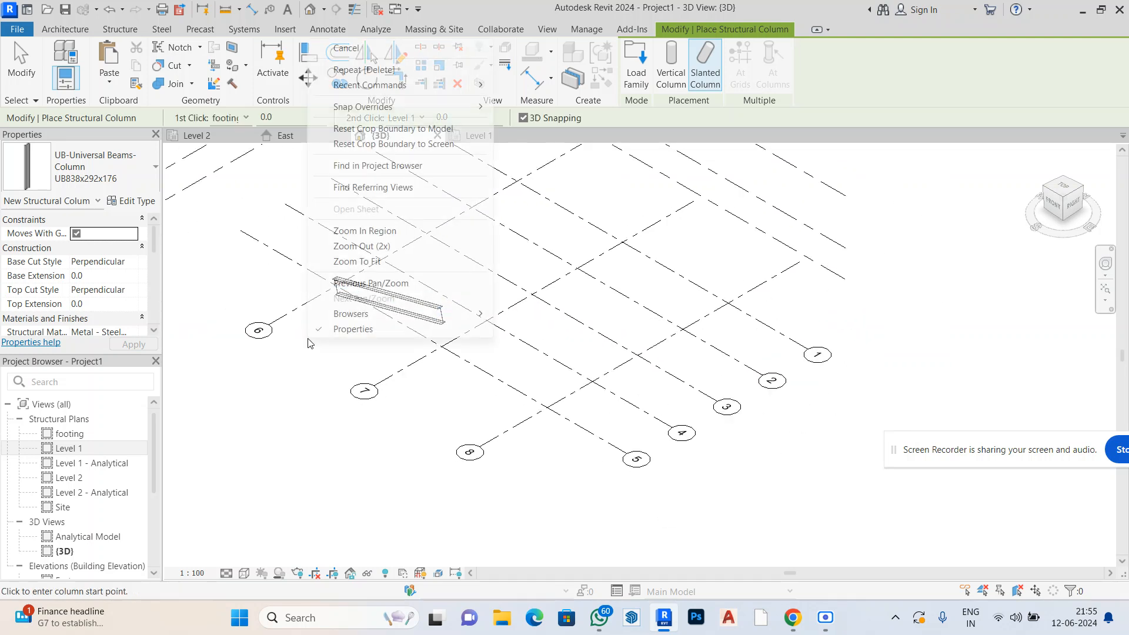
left_click(360, 53)
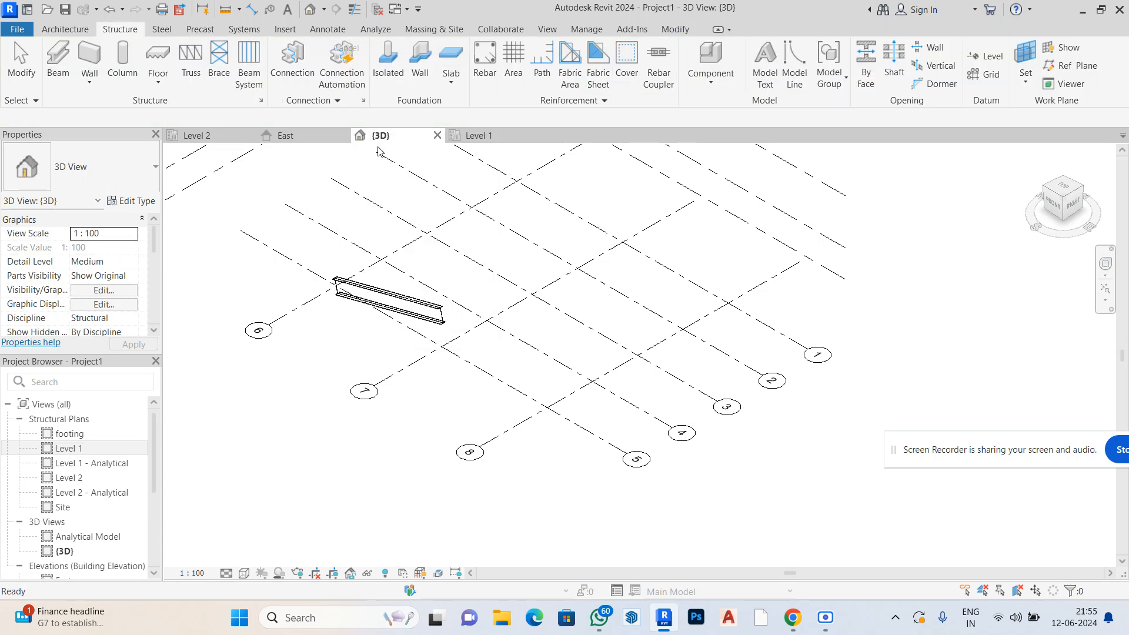
left_click(396, 287)
key("Delete")
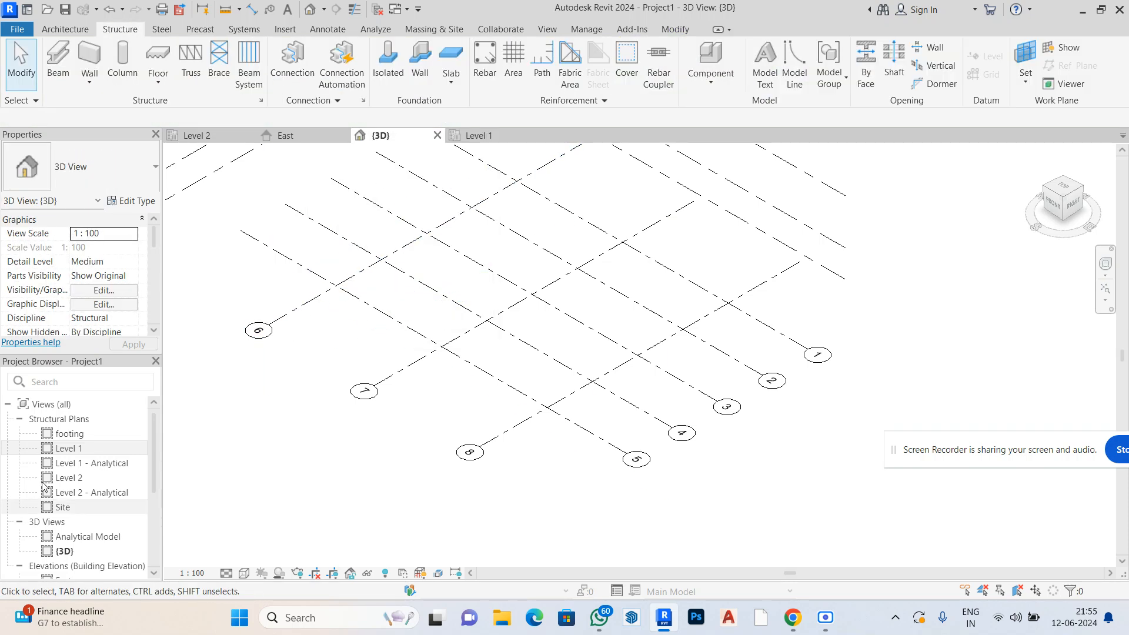
Reopen the Level 1 structural plan and restart structural column placement
left_click(89, 449)
double_click(89, 449)
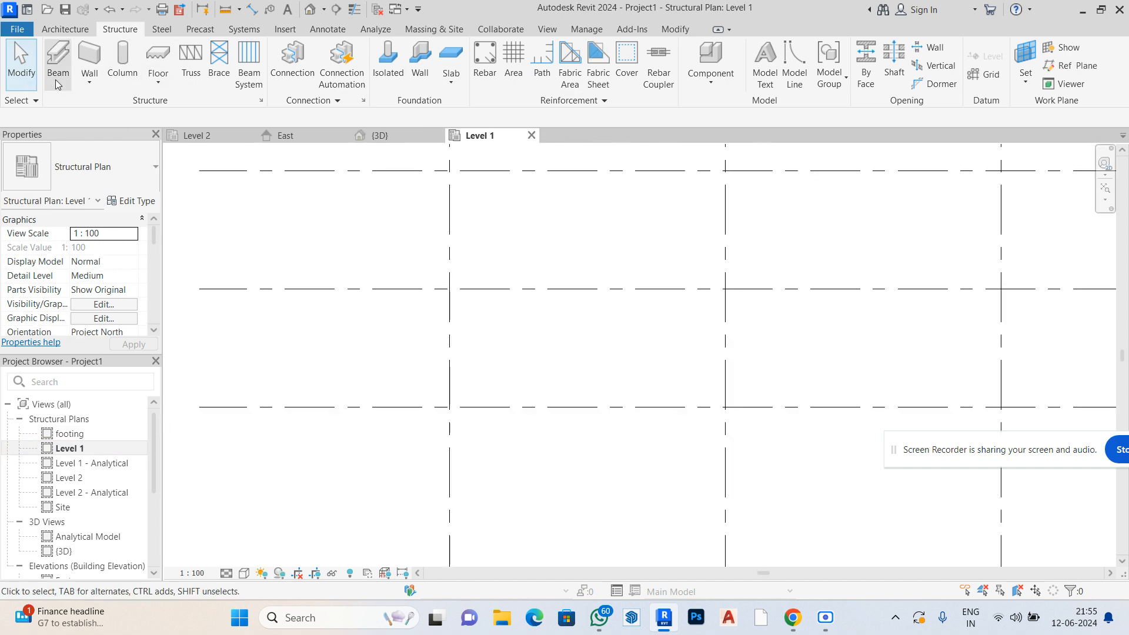
left_click(122, 69)
Take over presenting in the Google Meet call by sharing the entire screen, and return to Revit
mouse_move(795, 621)
left_click(713, 559)
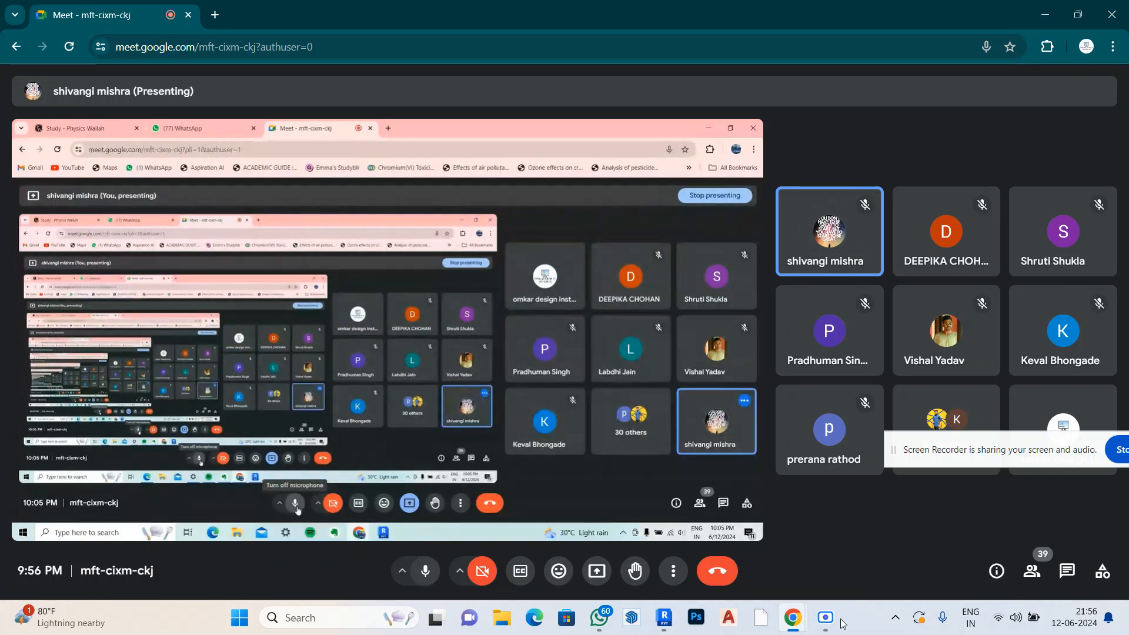
left_click(597, 571)
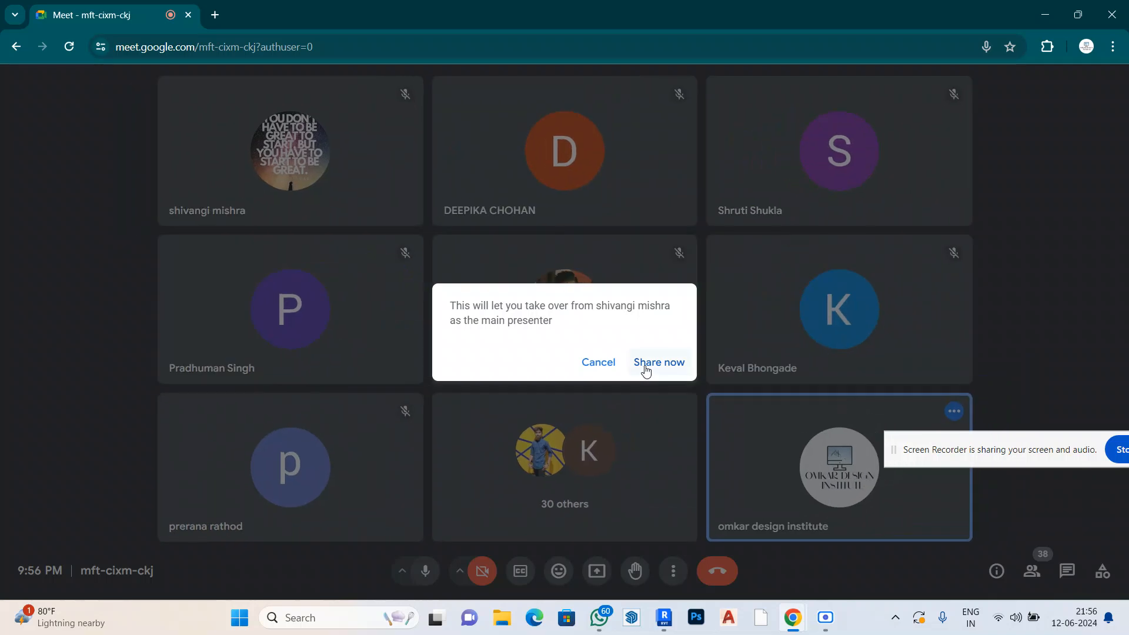
left_click(645, 363)
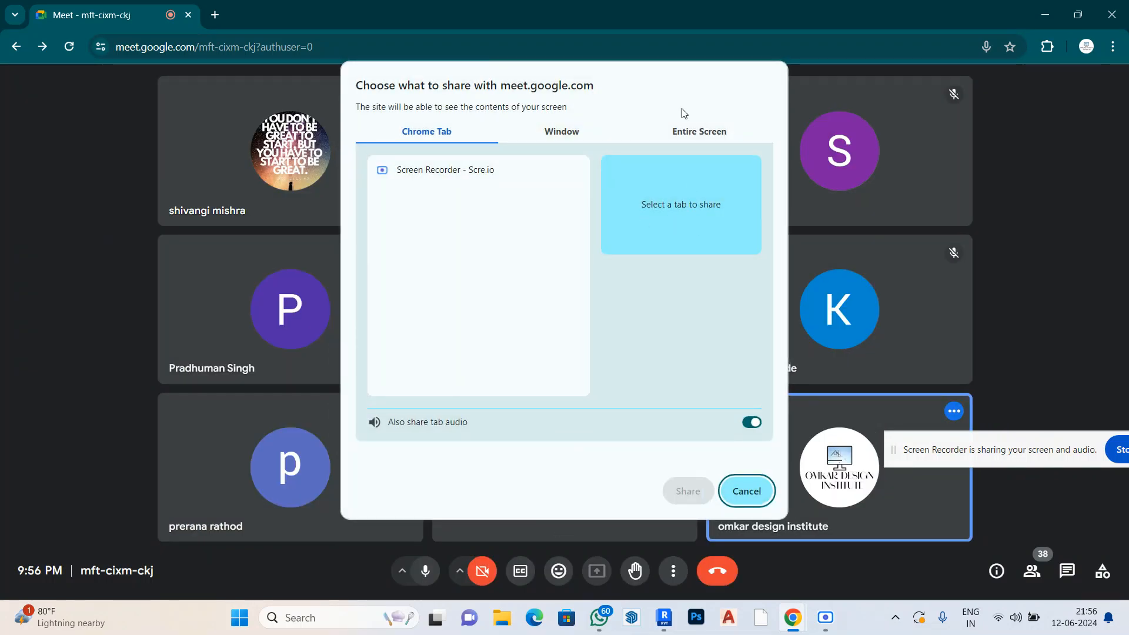
left_click(686, 131)
left_click(467, 218)
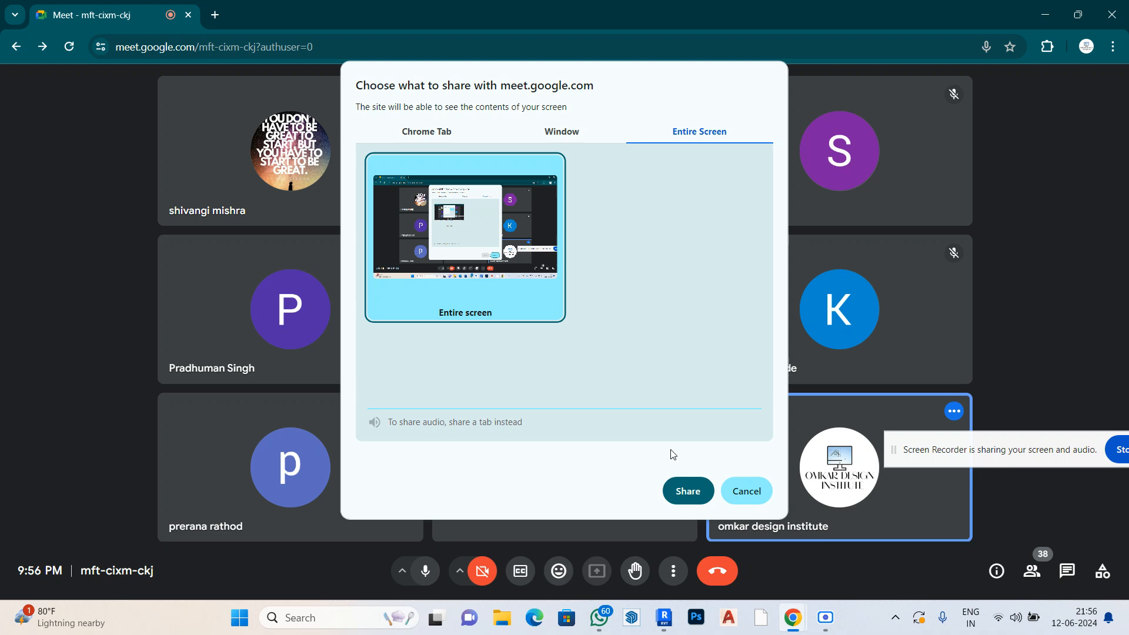
left_click(686, 490)
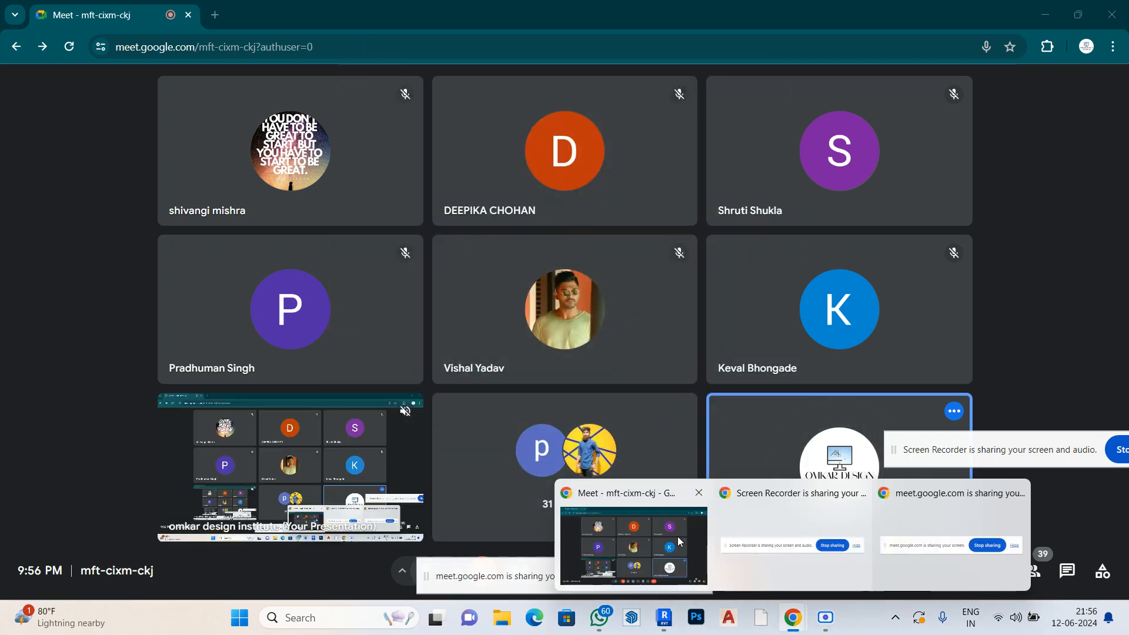
left_click(666, 627)
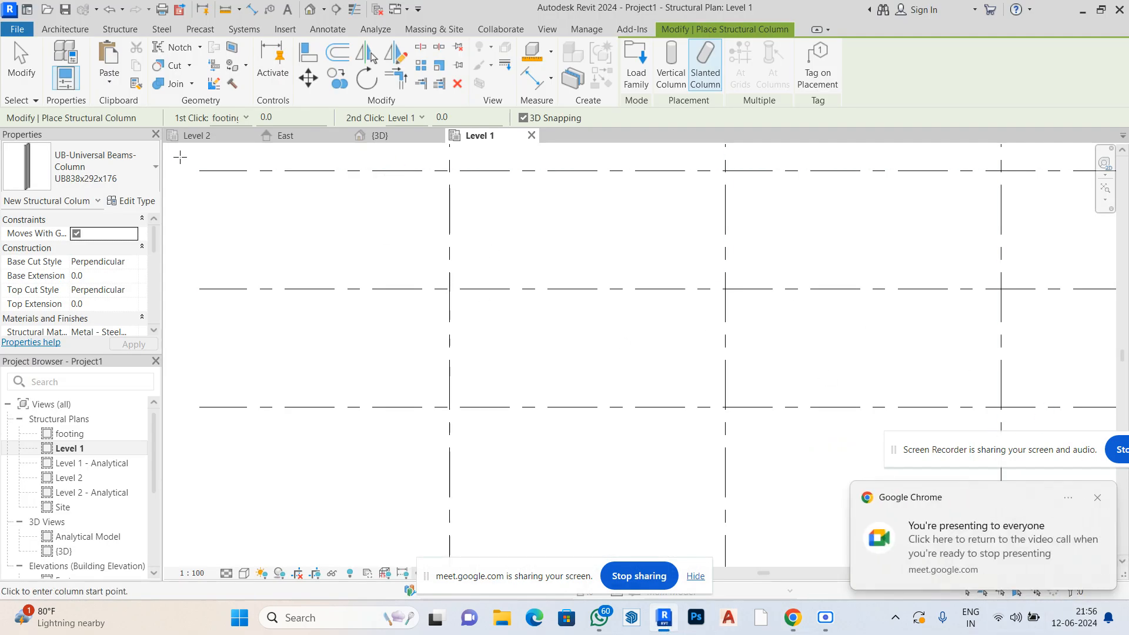
Choose the UB838x292x176 universal beam type for the structural column
left_click(125, 29)
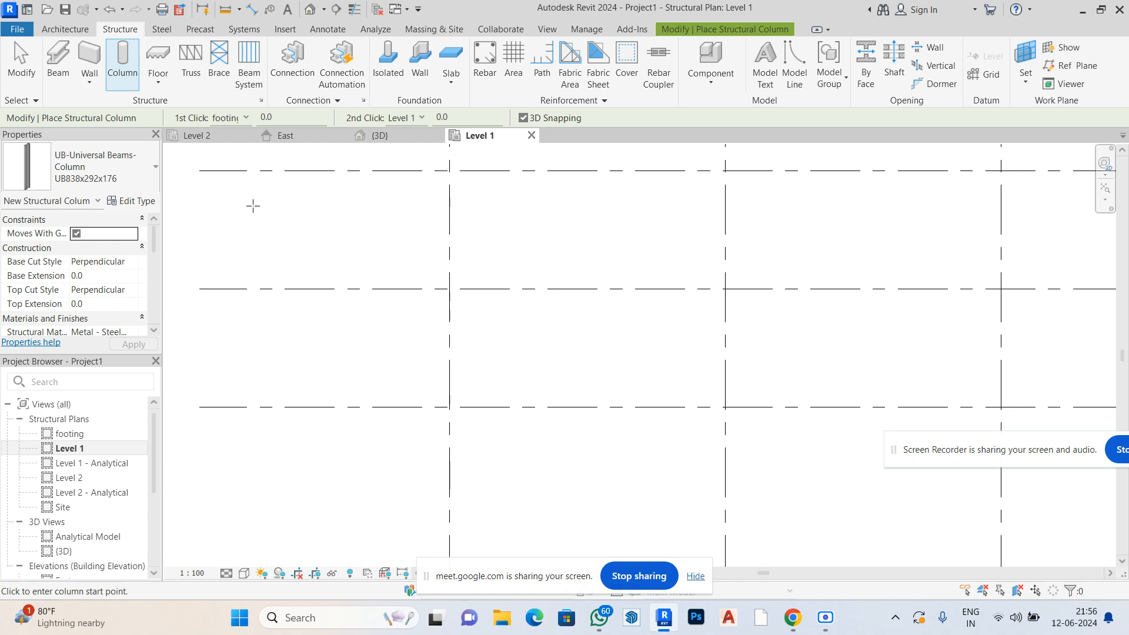
left_click(97, 167)
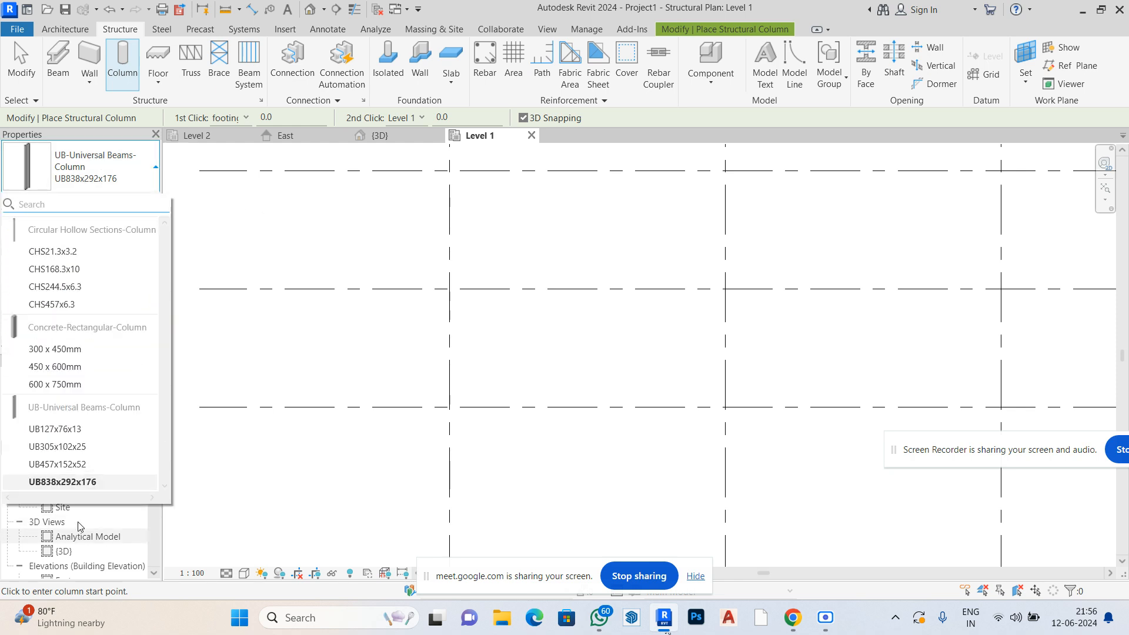
left_click(84, 482)
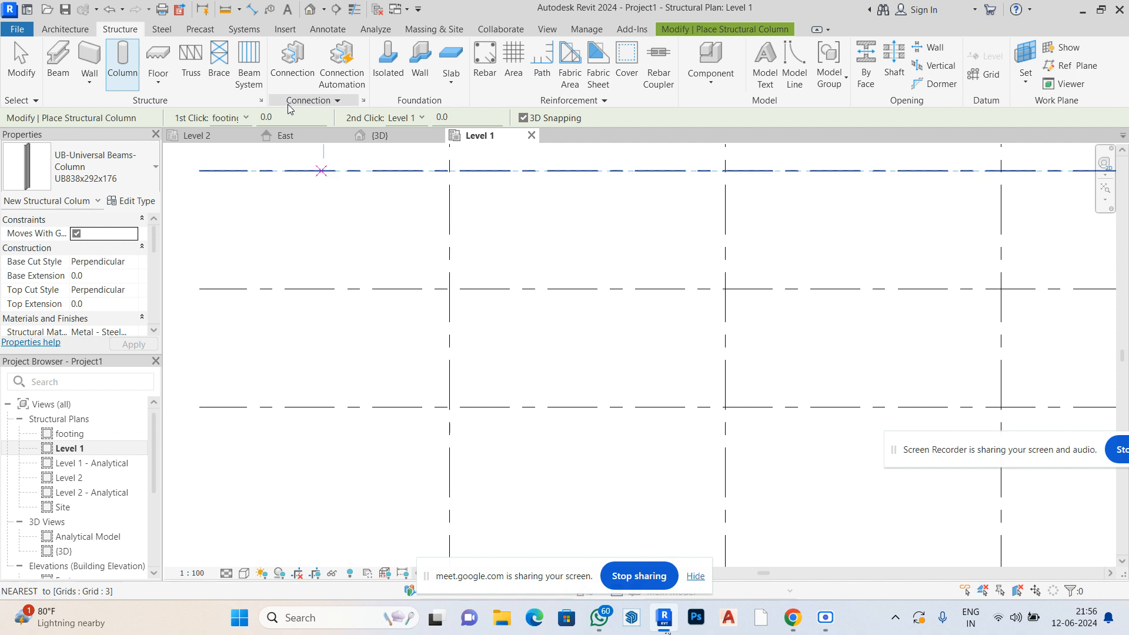
Try Level 1 as the column's first-click level, and set its second-click level to Level 2
left_click(246, 118)
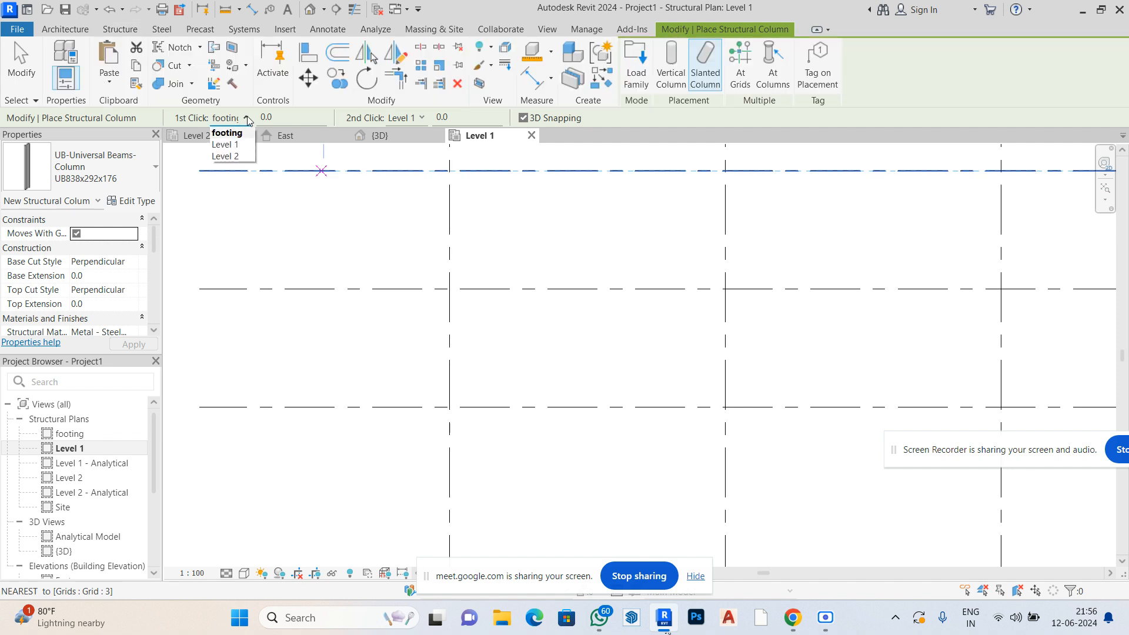
left_click(231, 145)
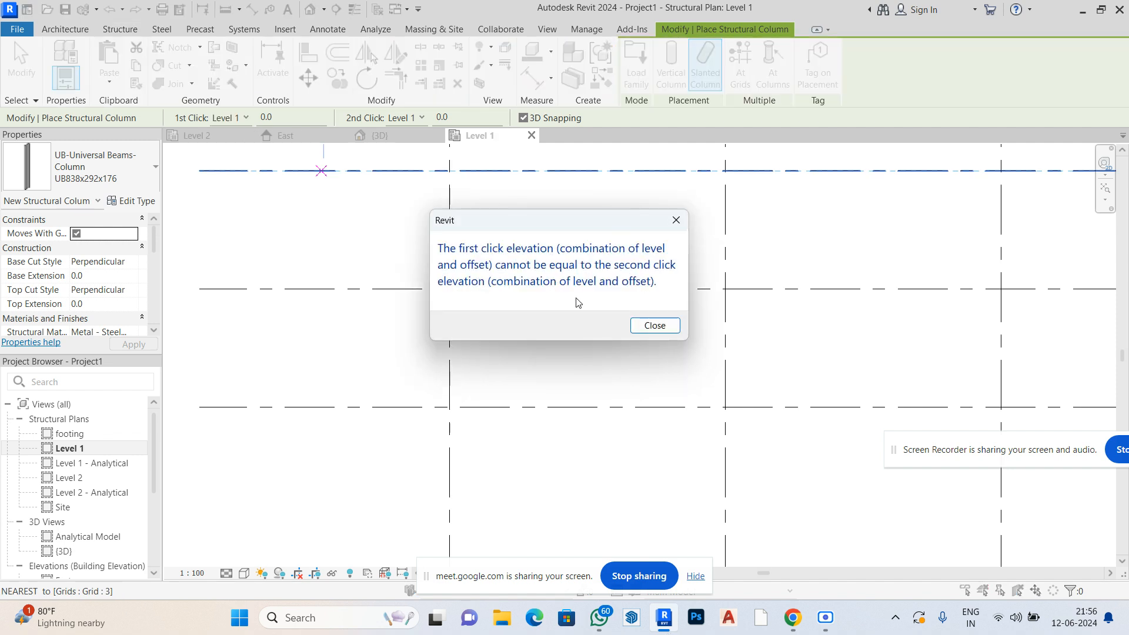
left_click(637, 328)
left_click(422, 118)
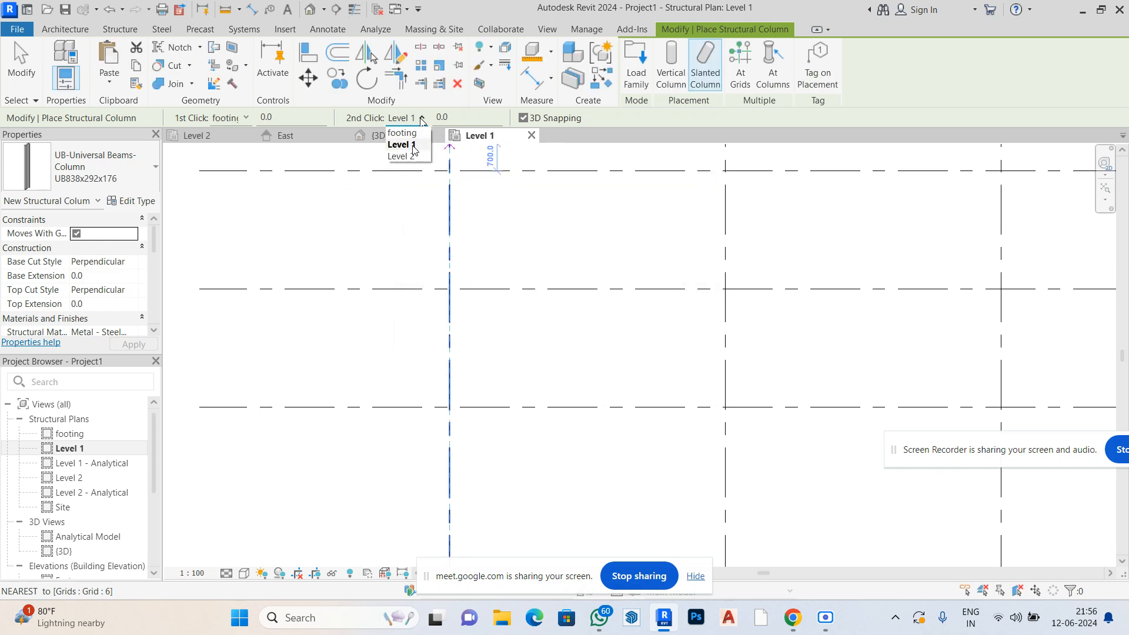
left_click(411, 155)
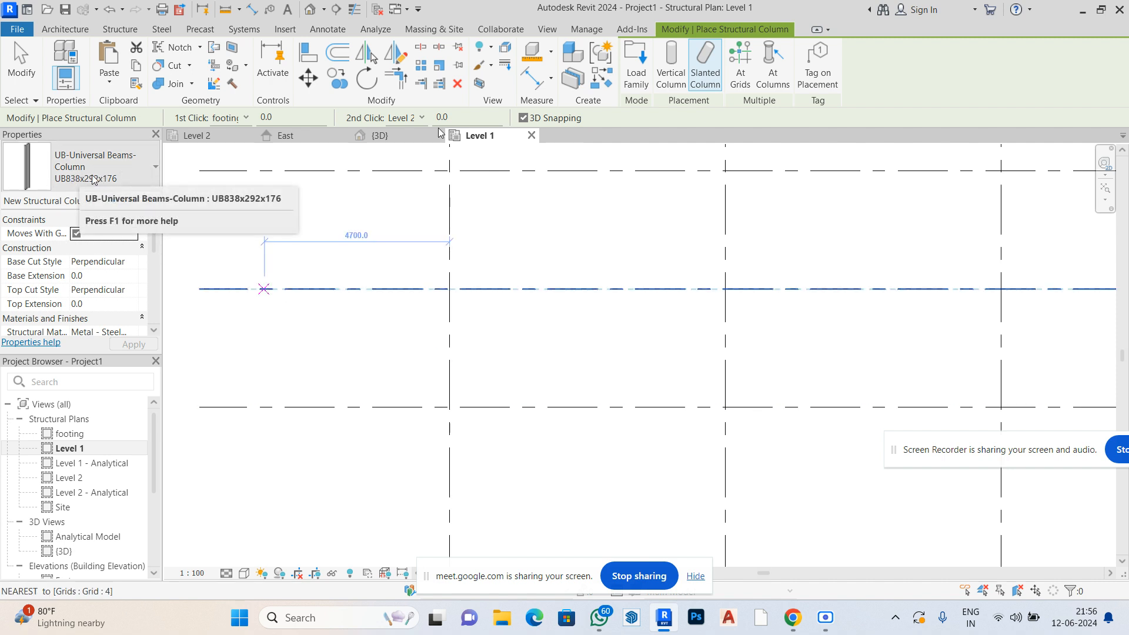
Place a slanted column spanning 8500 mm along grid 5, from grid 6 to grid 7
left_click(450, 406)
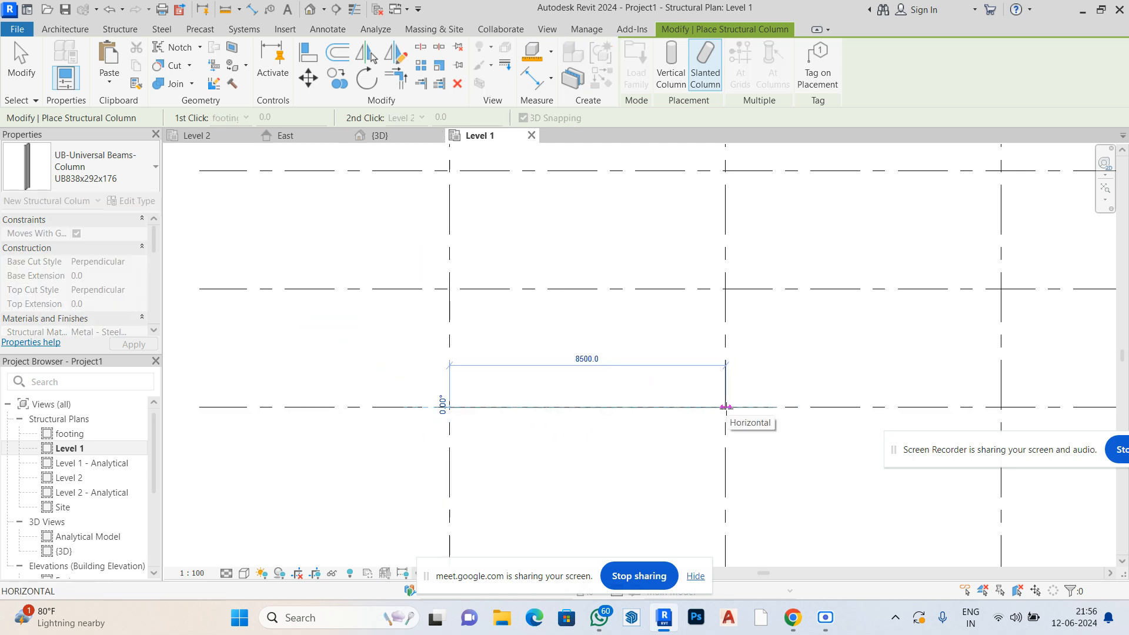
left_click(726, 406)
scroll(604, 431, "up", 3)
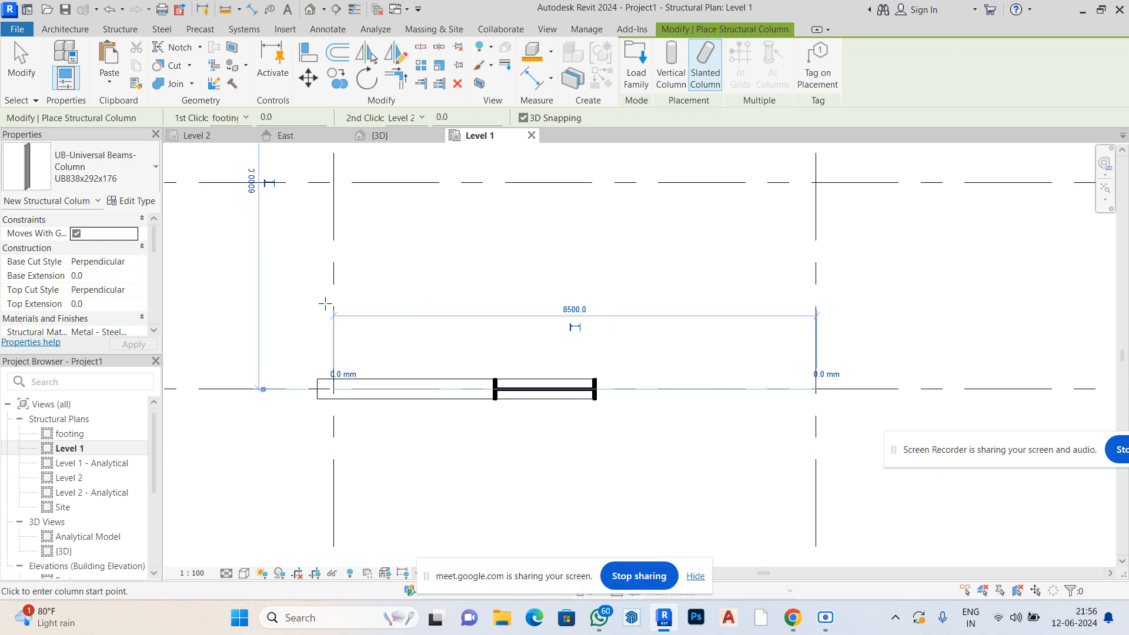
Open the 3D view and examine the slanted column between footing and Level 2 at close range
left_click(310, 10)
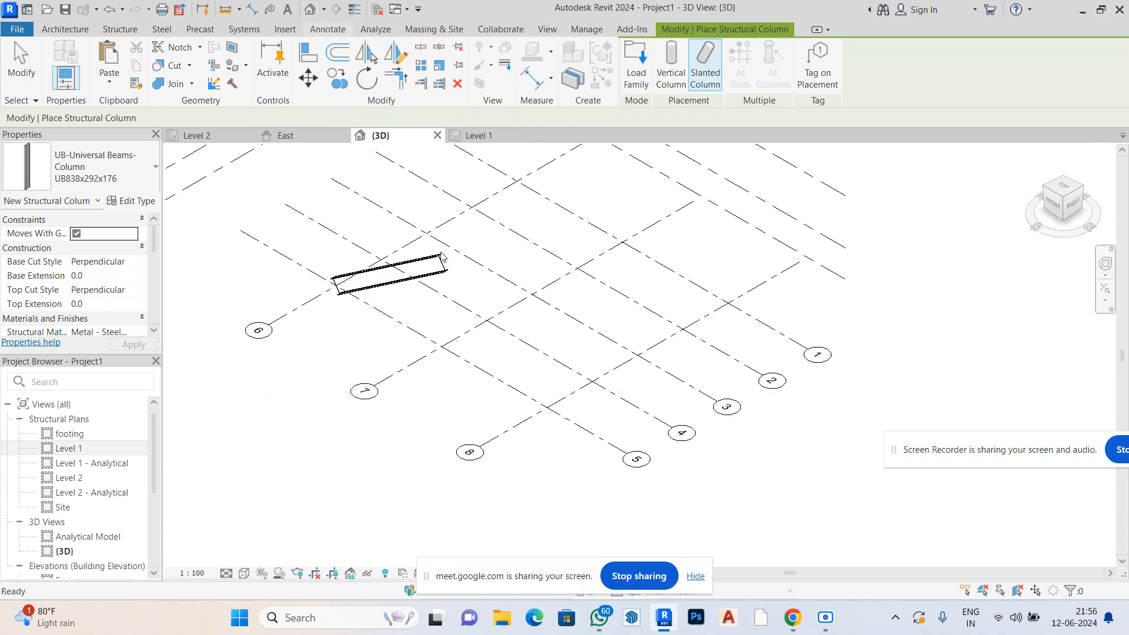
scroll(327, 288, "up", 4)
scroll(327, 288, "up", 3)
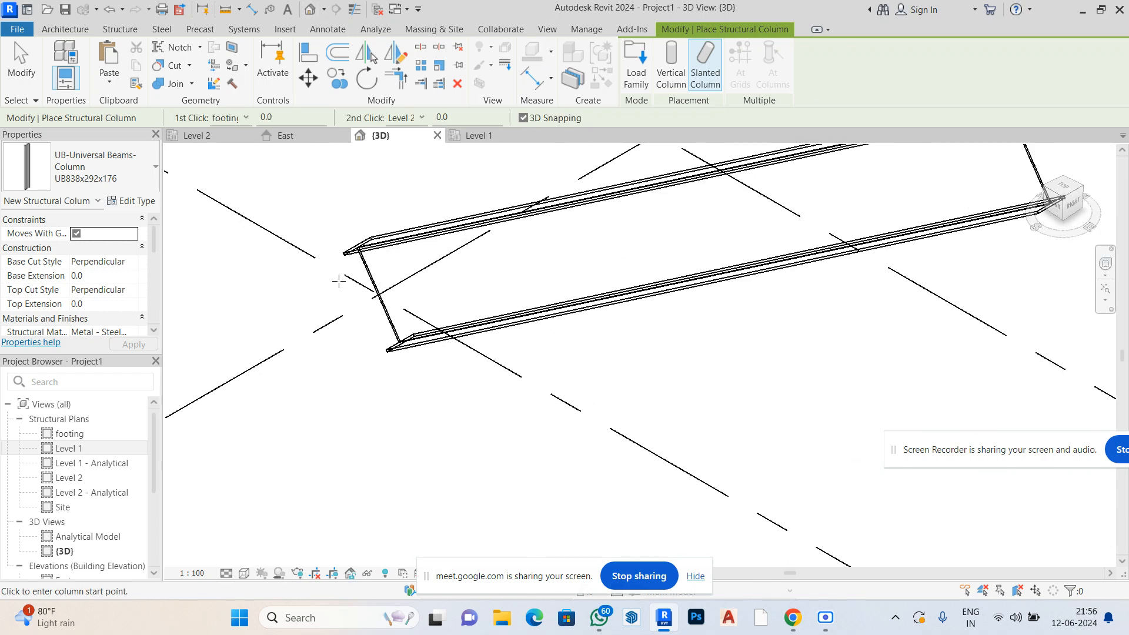
scroll(471, 280, "down", 3)
scroll(445, 352, "down", 2)
scroll(394, 358, "down", 1)
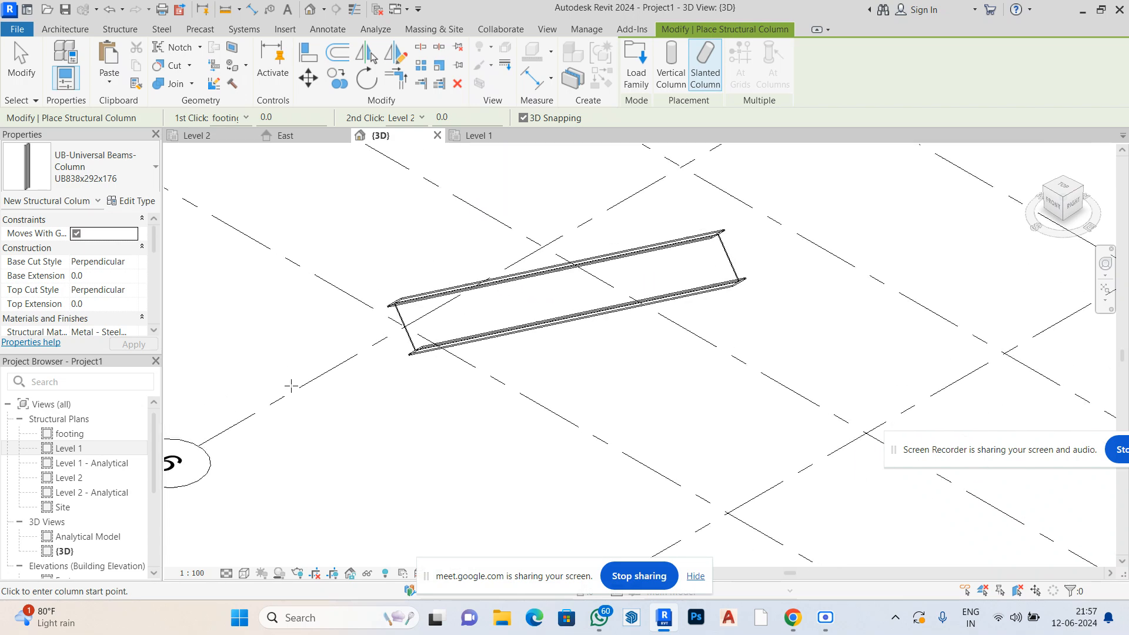
In the Level 1 plan, stretch the slanted column's span along grid 5 to about 13800 mm and nudge it towards grid 7
double_click(68, 448)
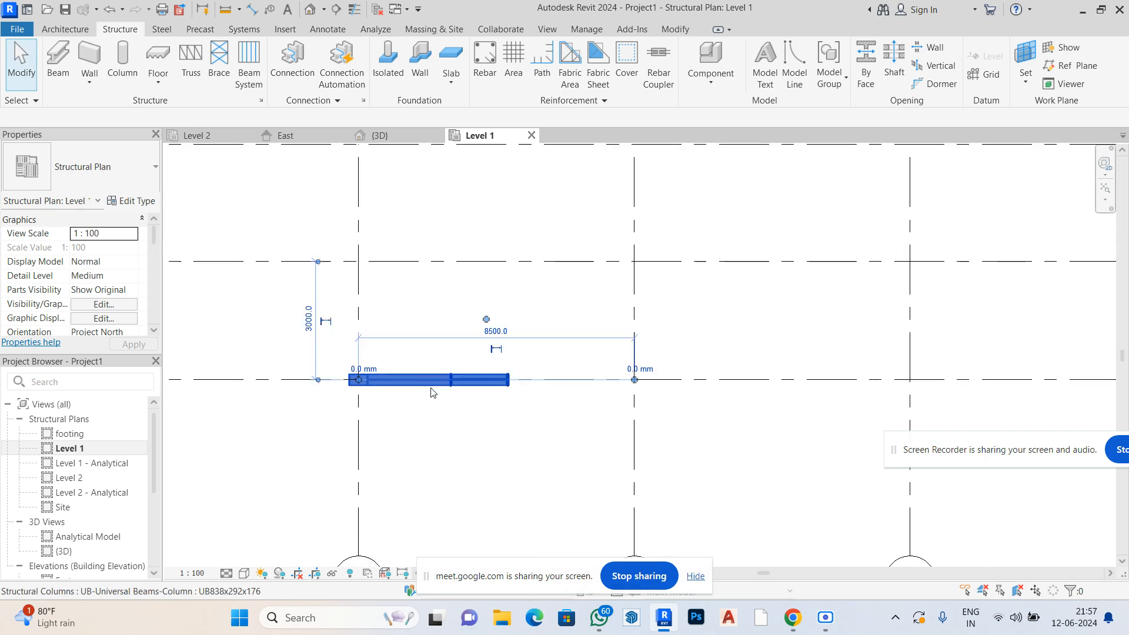
left_click(432, 383)
left_click_drag(639, 382, 867, 380)
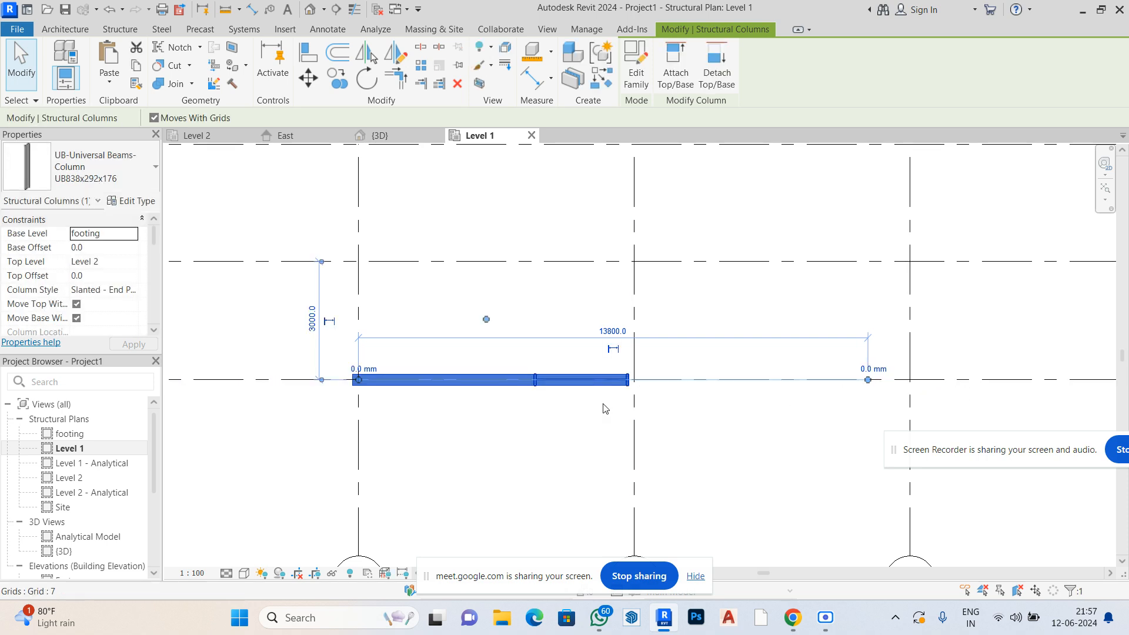
key("Right")
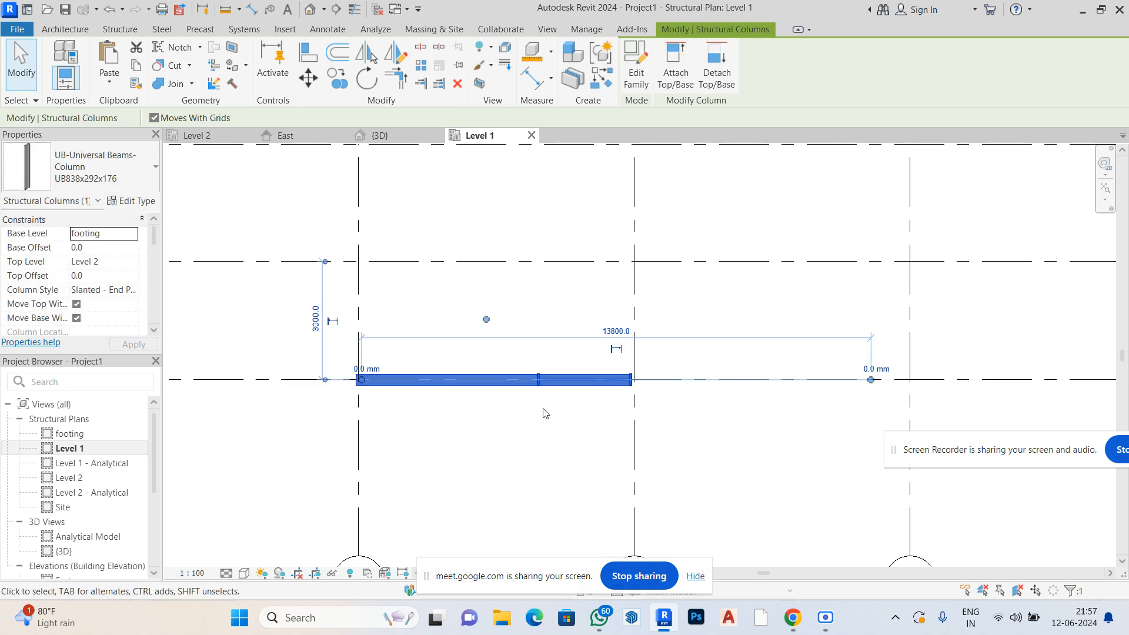
key("Right")
key("Right")
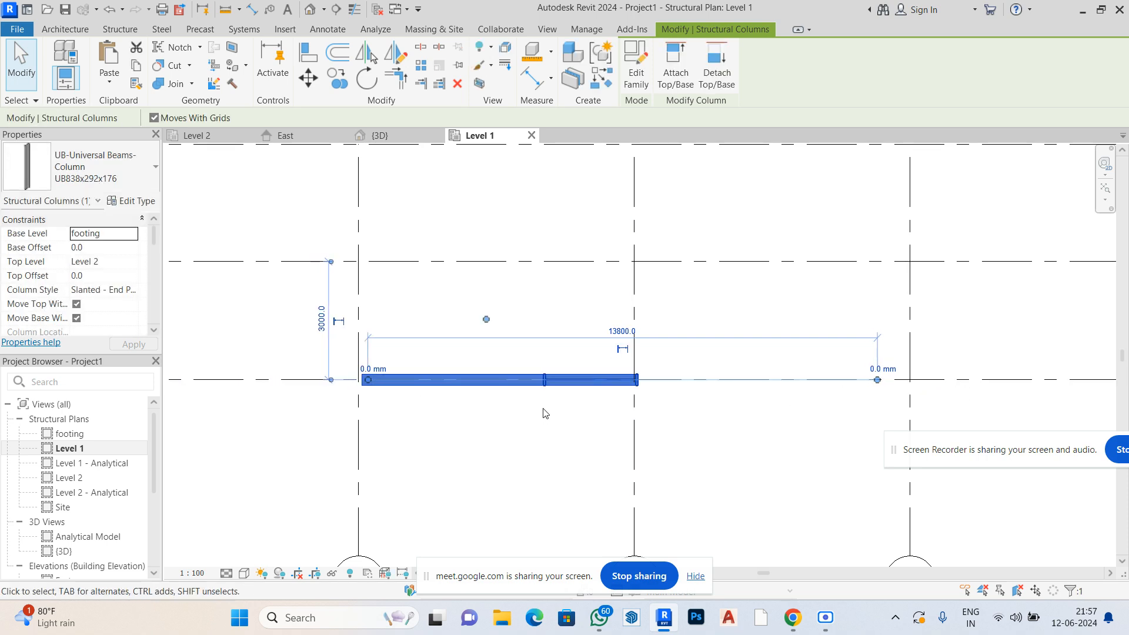
left_click(560, 429)
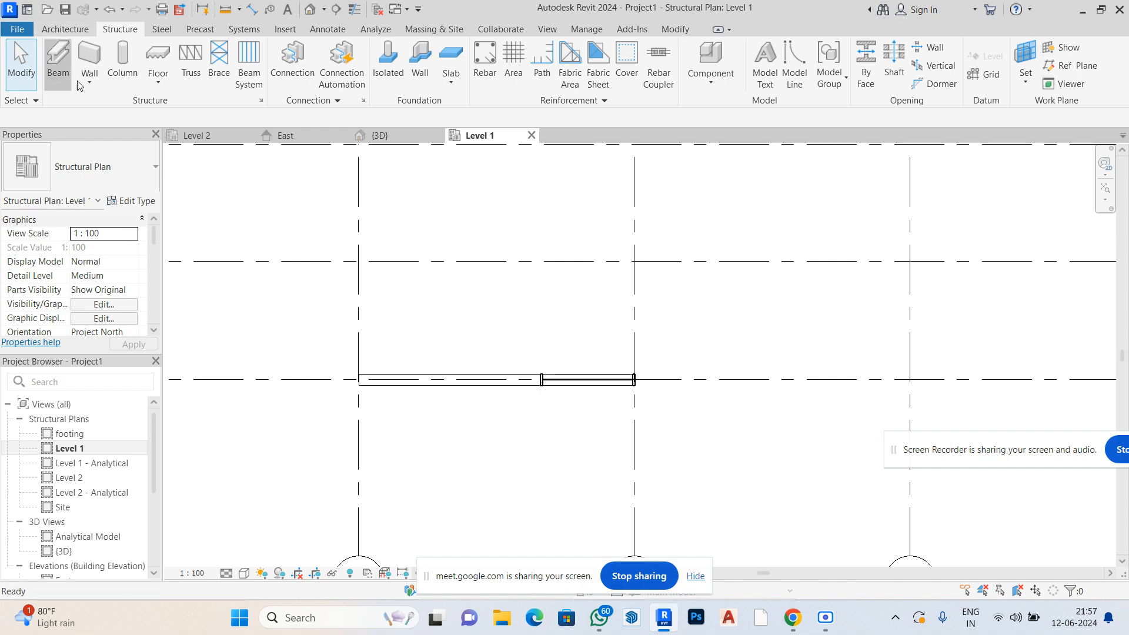
Place a UB305x102x25 beam on Level 1 along grid 7, from grid 4 to grid 3
left_click(57, 58)
scroll(326, 376, "down", 3)
scroll(676, 321, "up", 2)
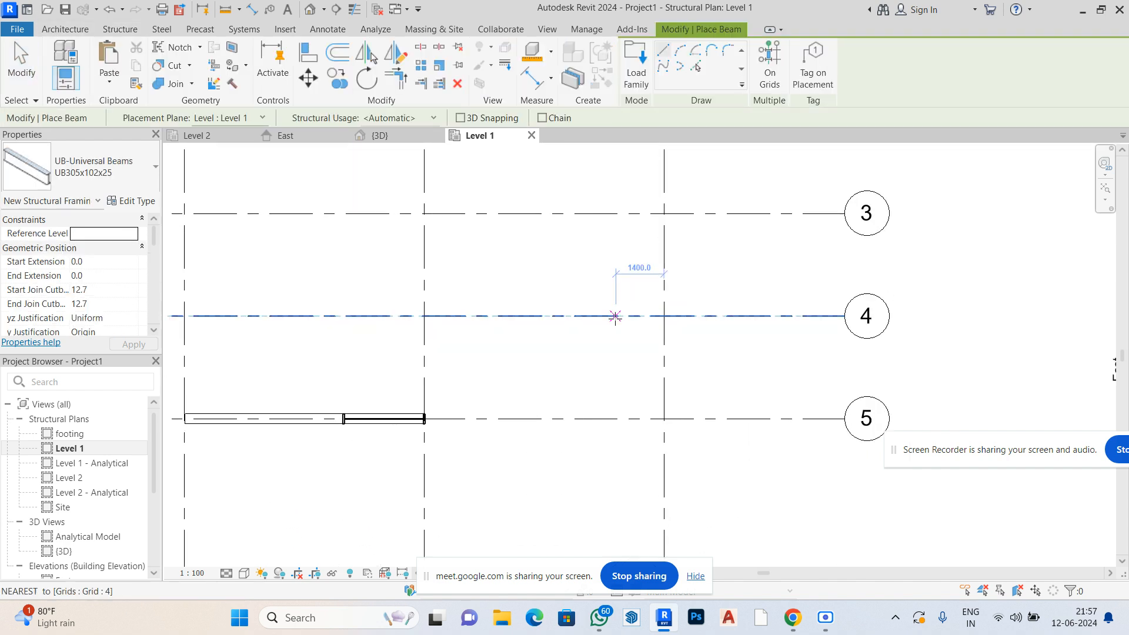
left_click(424, 315)
left_click(424, 214)
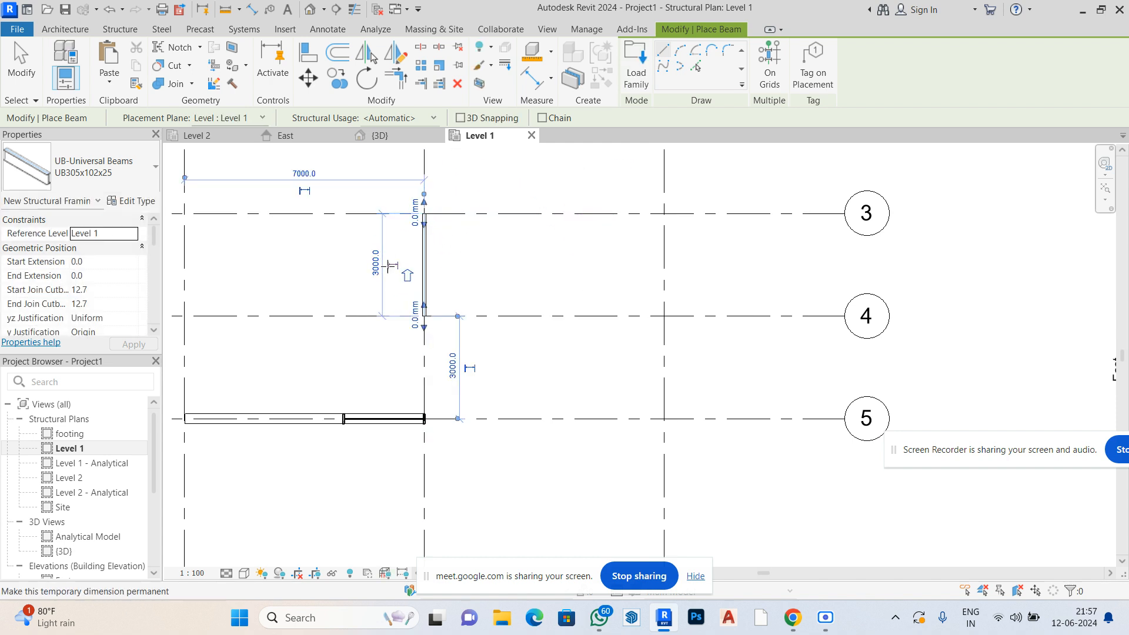
Open the 3D view and temporarily hide the slanted column
left_click(307, 9)
right_click(592, 292)
left_click(618, 302)
left_click(588, 337)
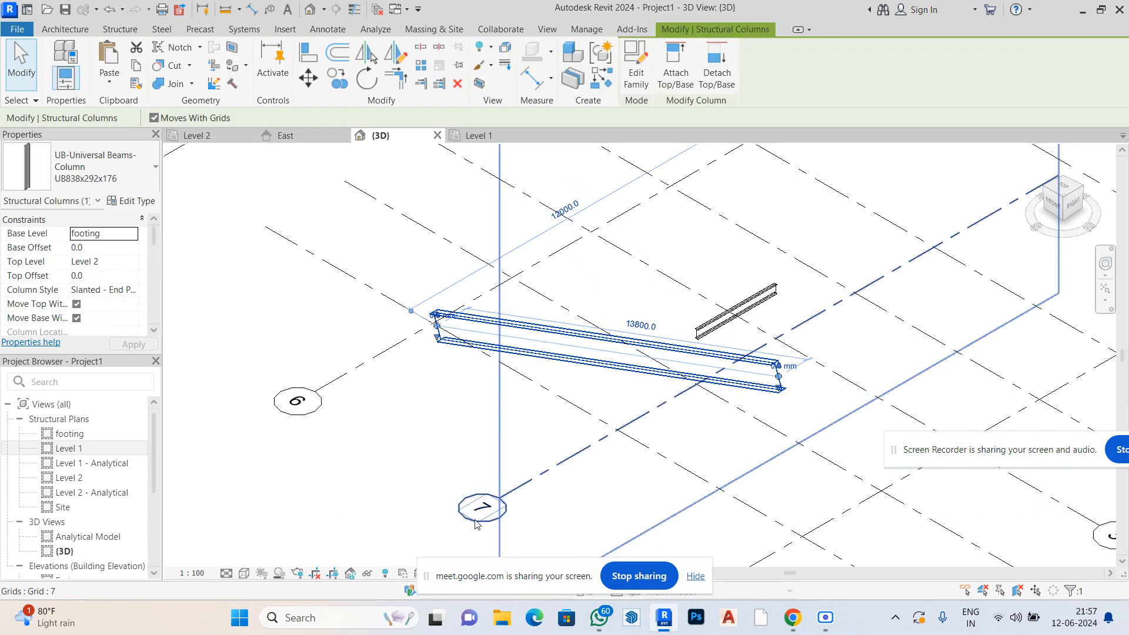
left_click(369, 573)
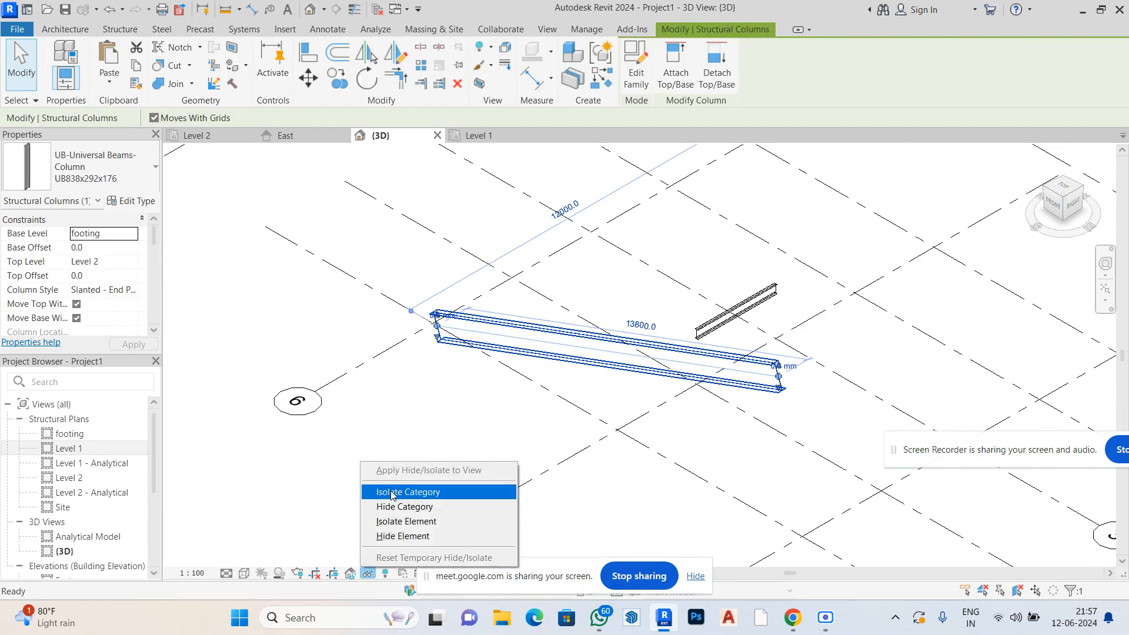
left_click(333, 479)
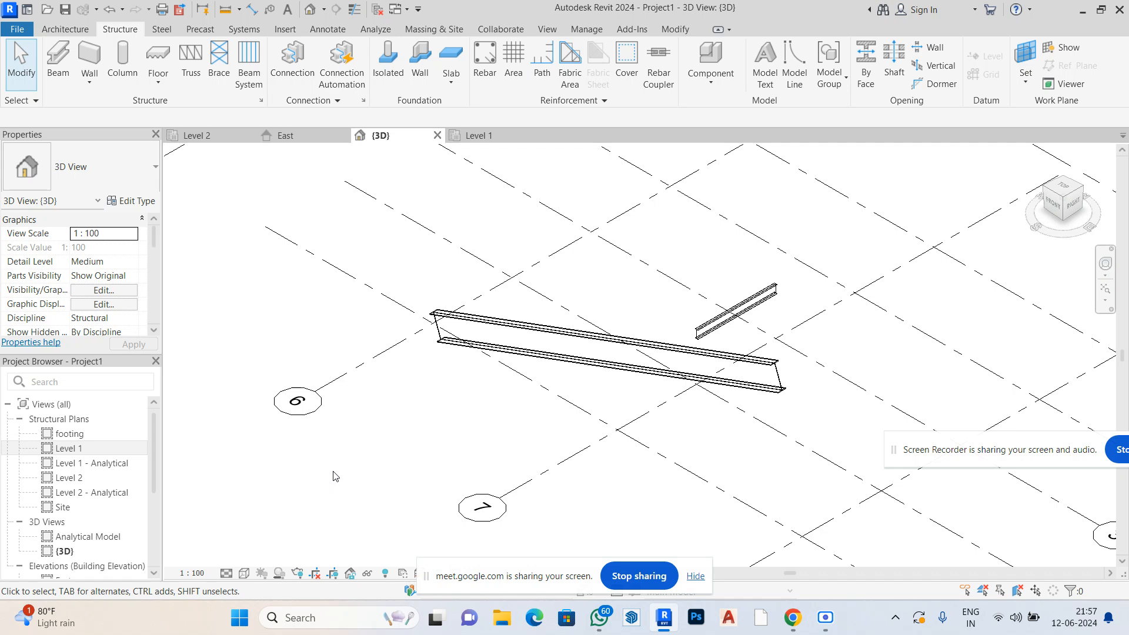
left_click(509, 338)
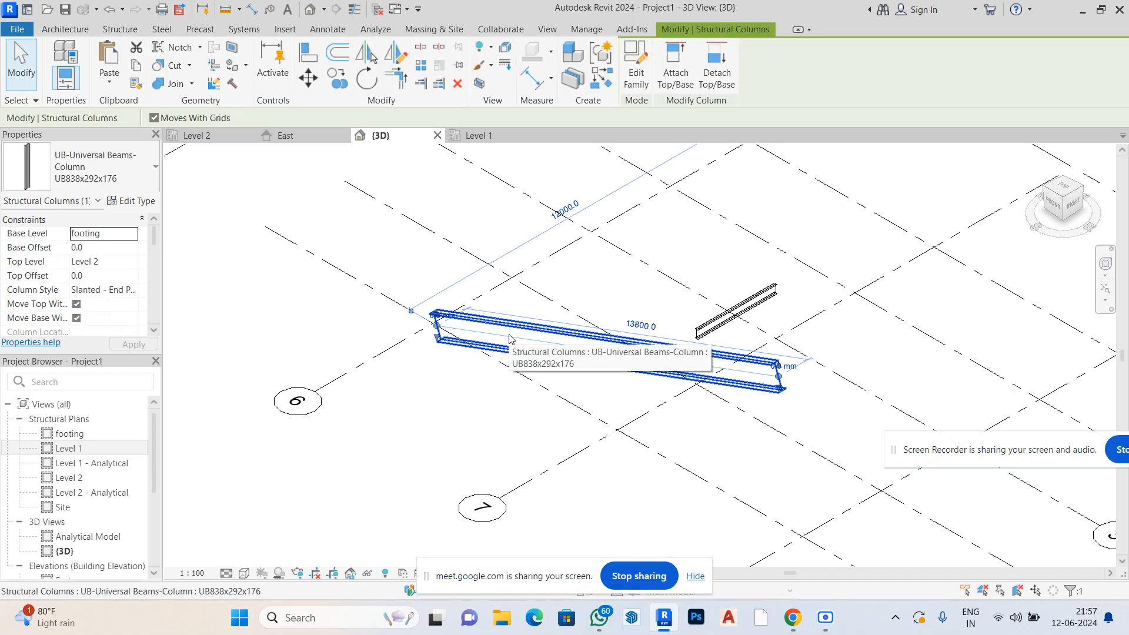
key("h")
key("h")
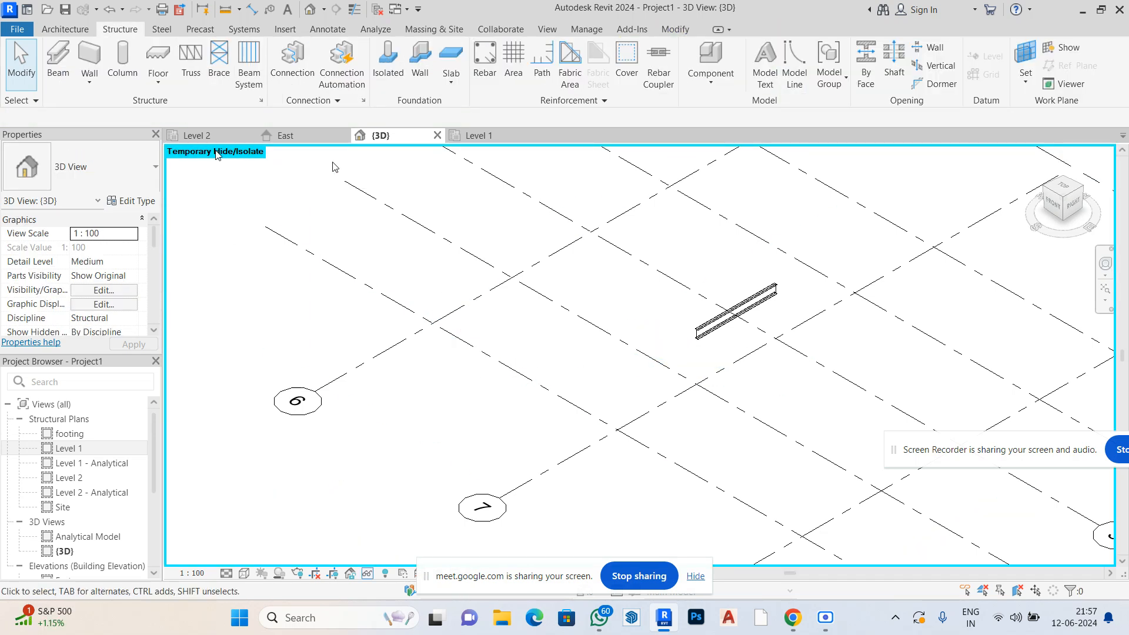
Set the length of the beam on grid 7 to 4000 mm in the 3D view
left_click(739, 319)
scroll(770, 321, "up", 3)
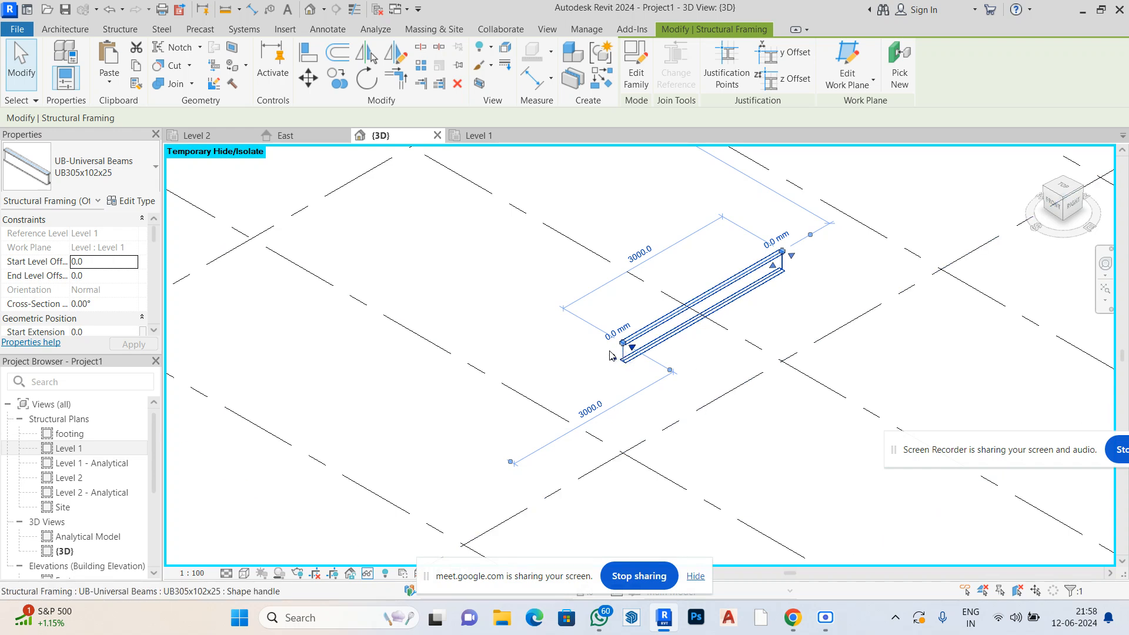
left_click(647, 254)
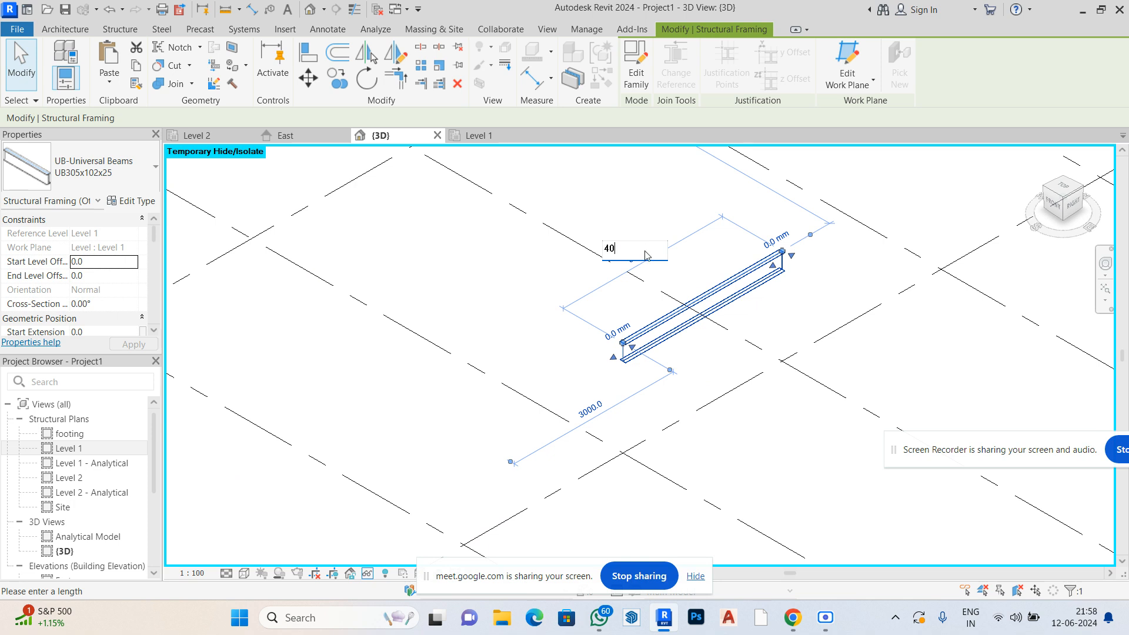
key("Return")
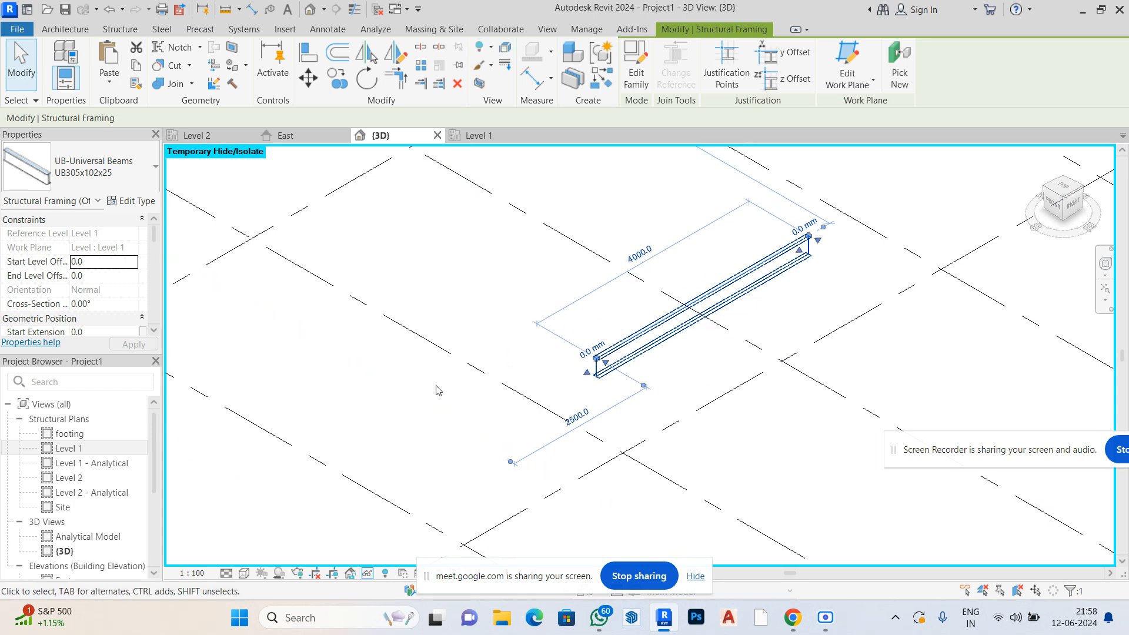
key("Escape")
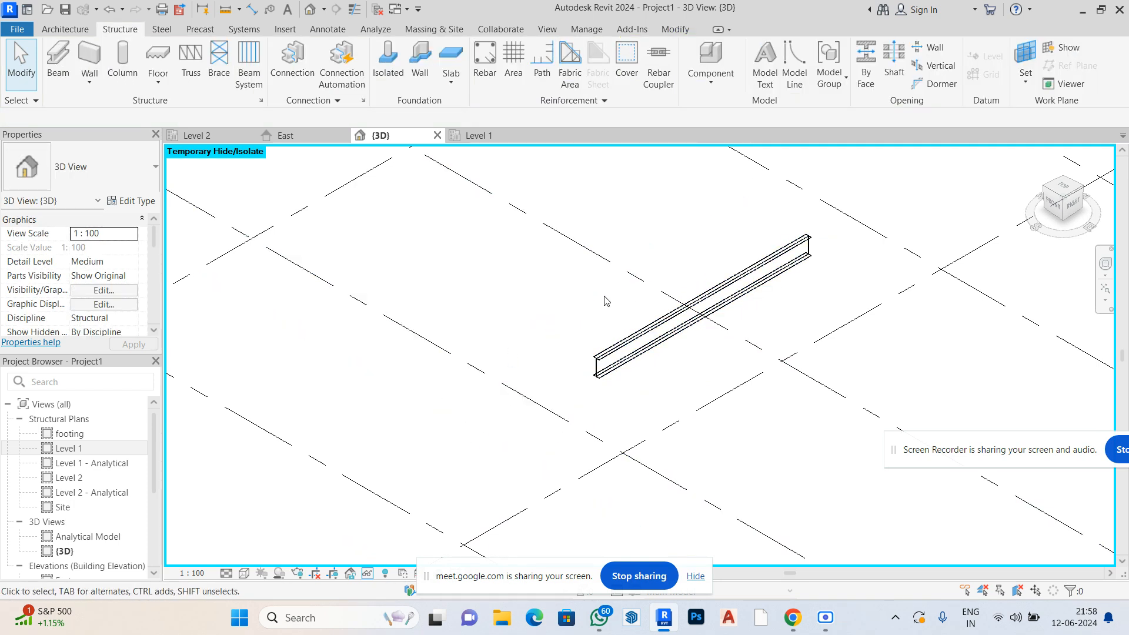
In the Level 1 plan, pull both ends of the beam back to grids 4 and 3
scroll(606, 297, "down", 3)
double_click(69, 448)
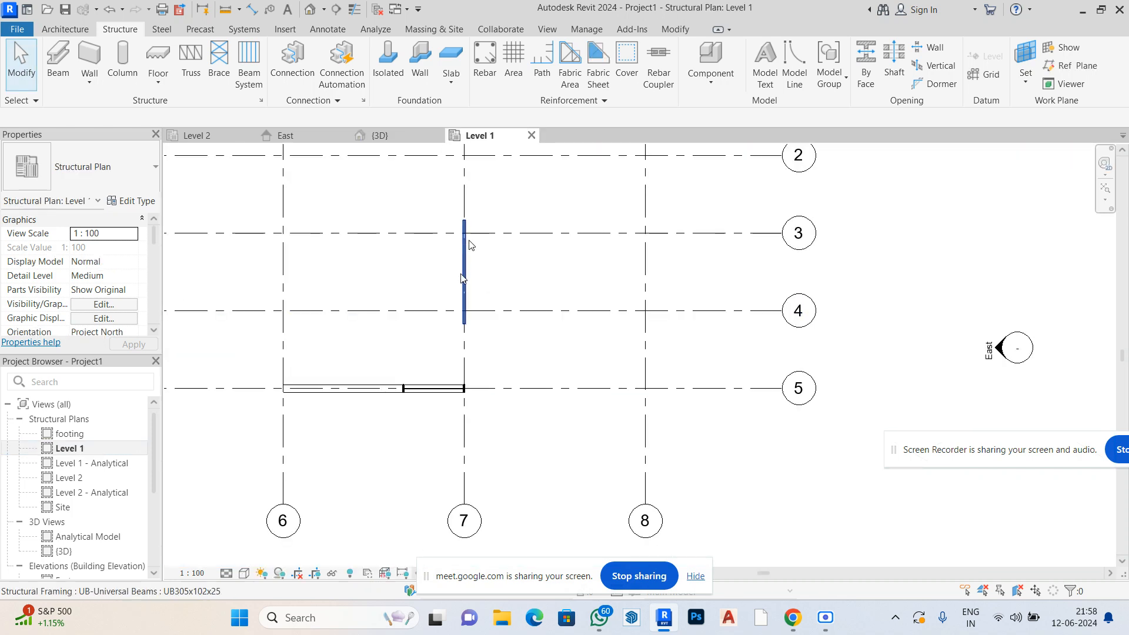
left_click(464, 247)
scroll(464, 326, "up", 2)
left_click_drag(465, 338, 465, 310)
scroll(476, 365, "down", 1)
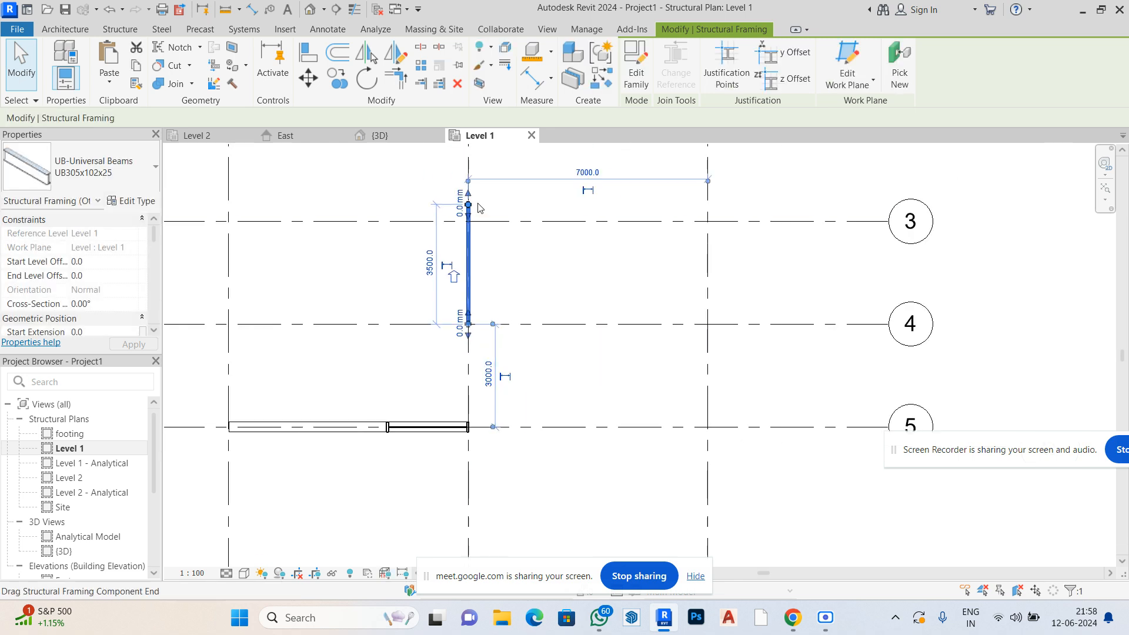
left_click_drag(469, 204, 469, 221)
left_click(577, 264)
Delete the slanted column on grid 5 from the Level 1 plan
scroll(582, 263, "down", 1)
scroll(584, 268, "down", 1)
scroll(547, 376, "down", 2)
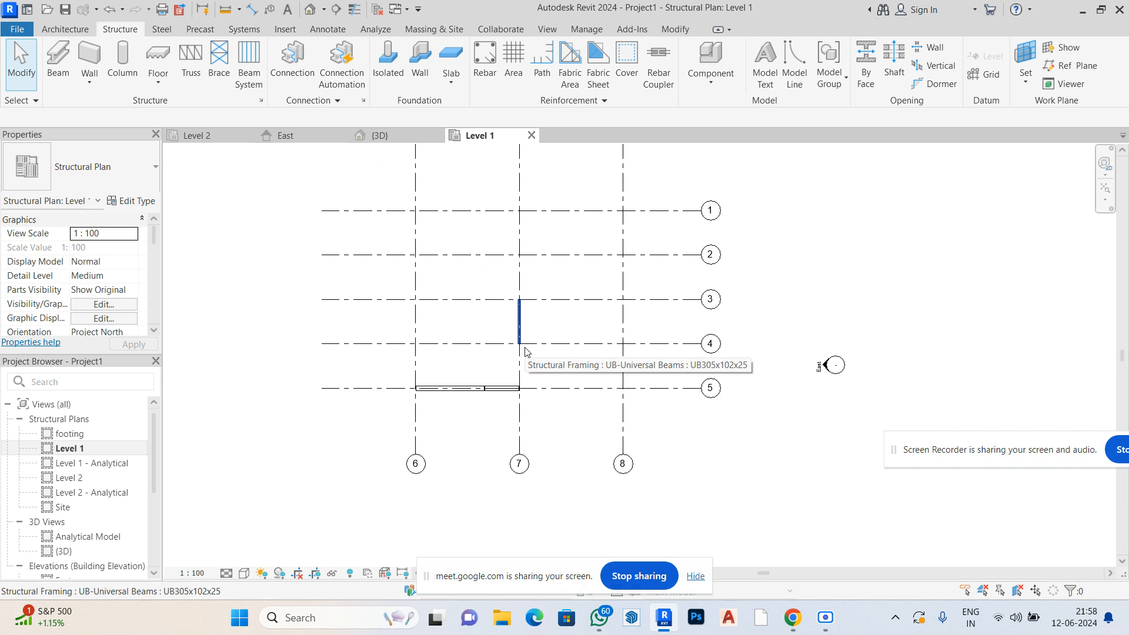
left_click(489, 389)
key("Delete")
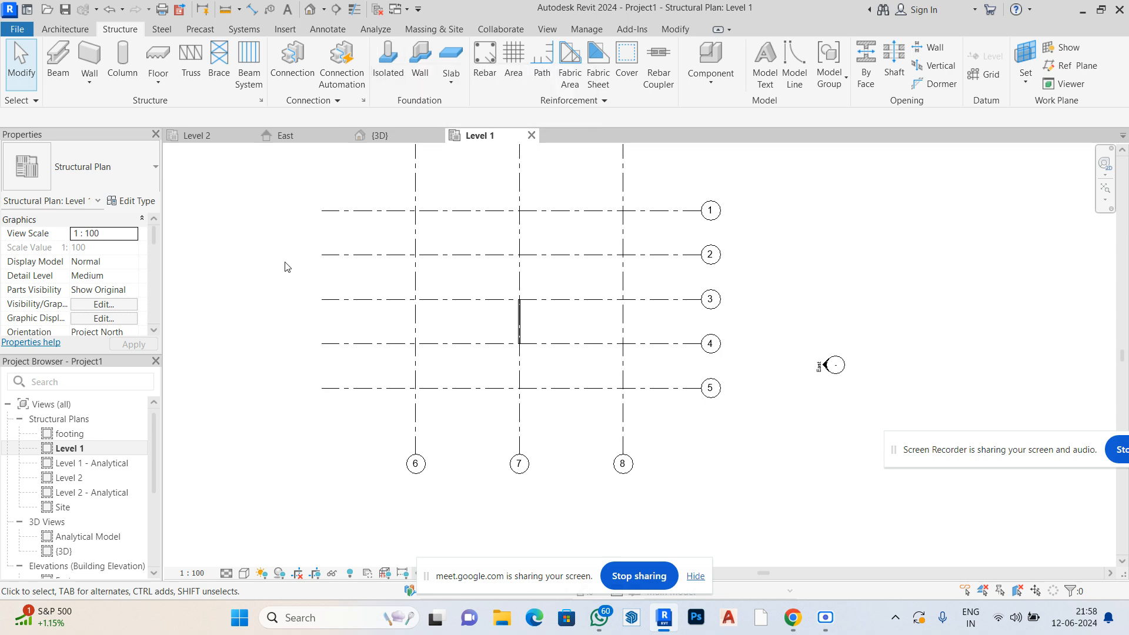
Place three 1800 x 1200 x 450mm rectangular isolated footings in the footing plan where grid 5 crosses grids 6, 7 and 8
double_click(80, 438)
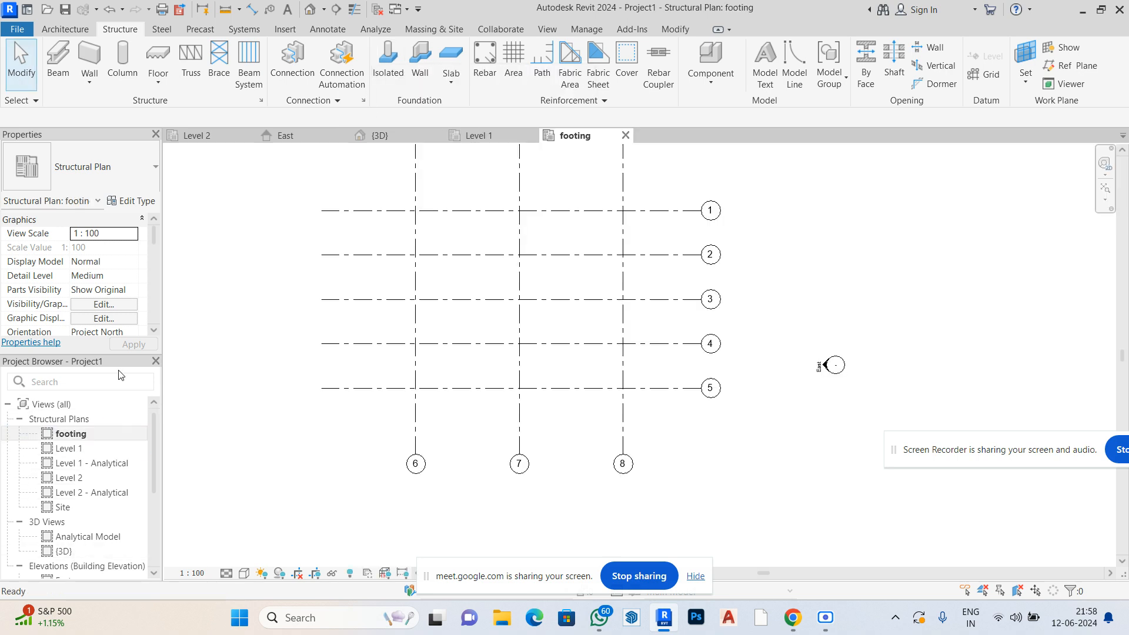
left_click(383, 56)
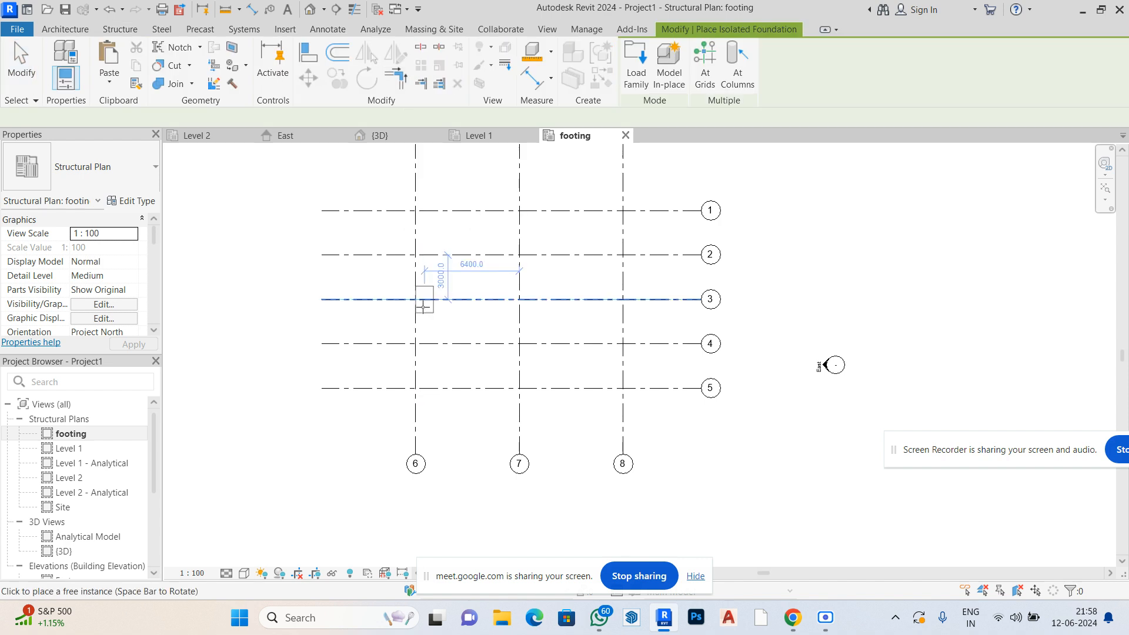
scroll(416, 385, "up", 3)
scroll(416, 383, "up", 2)
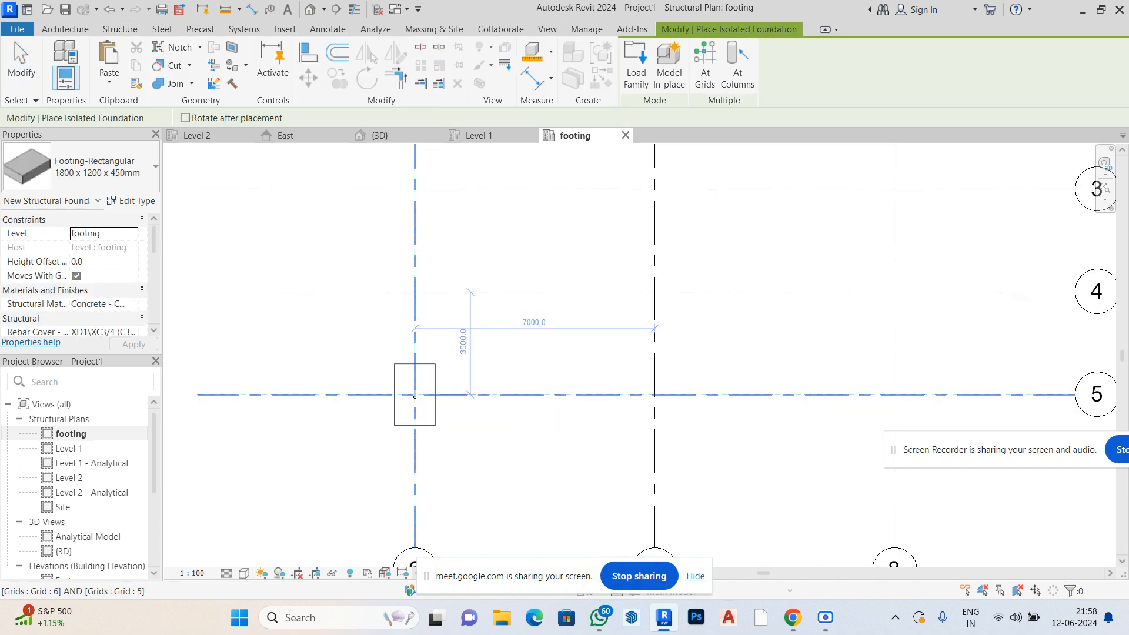
left_click(415, 397)
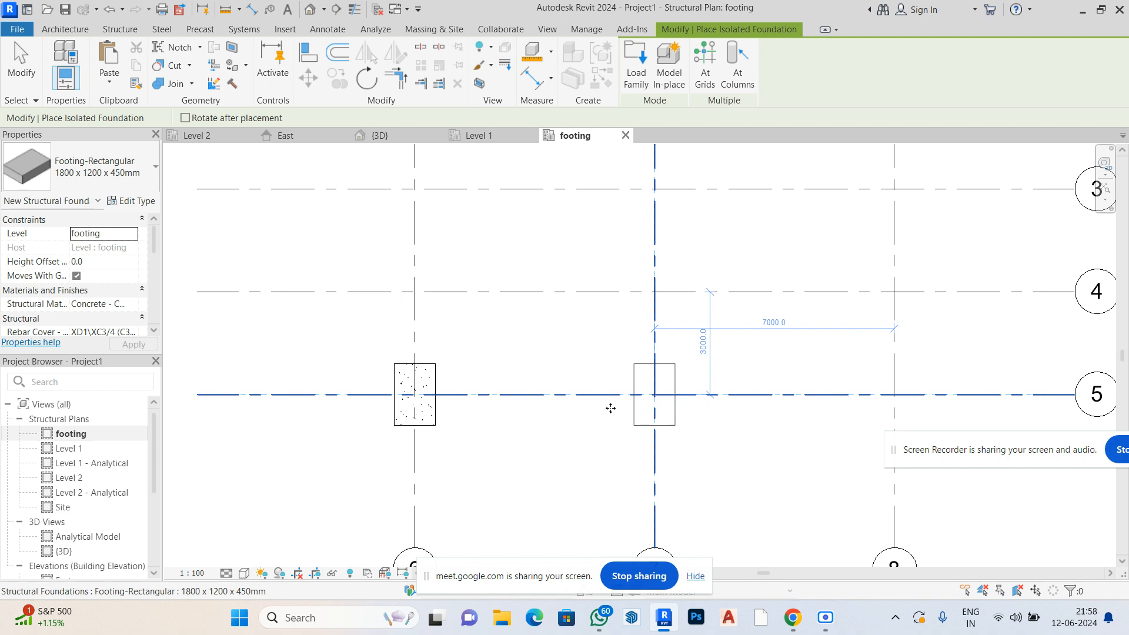
left_click(641, 403)
scroll(457, 410, "down", 1)
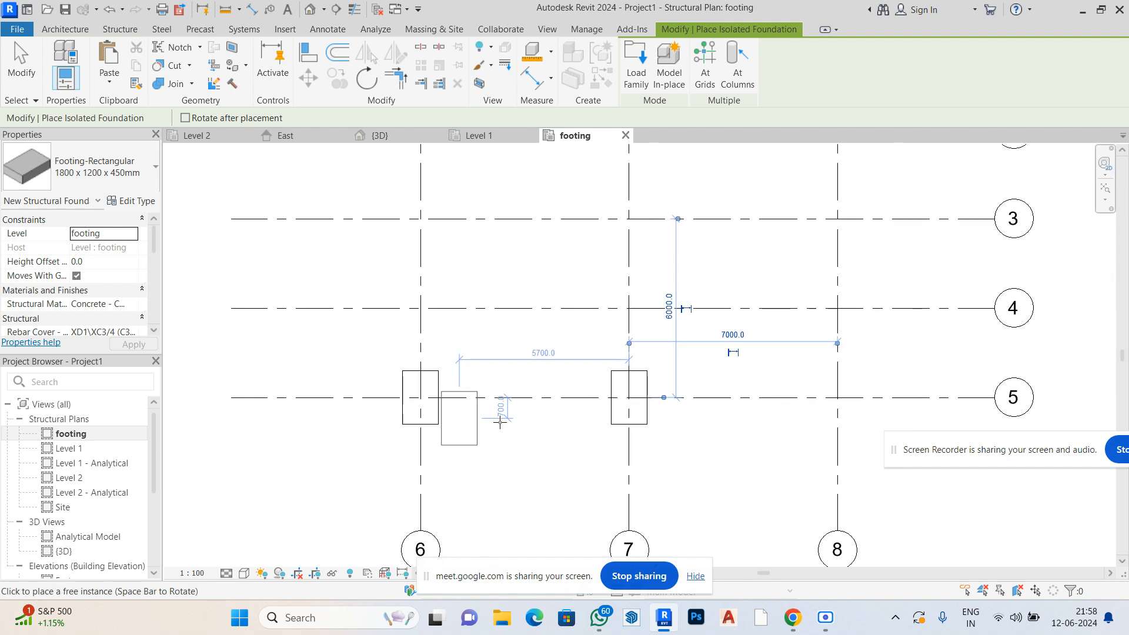
left_click(836, 396)
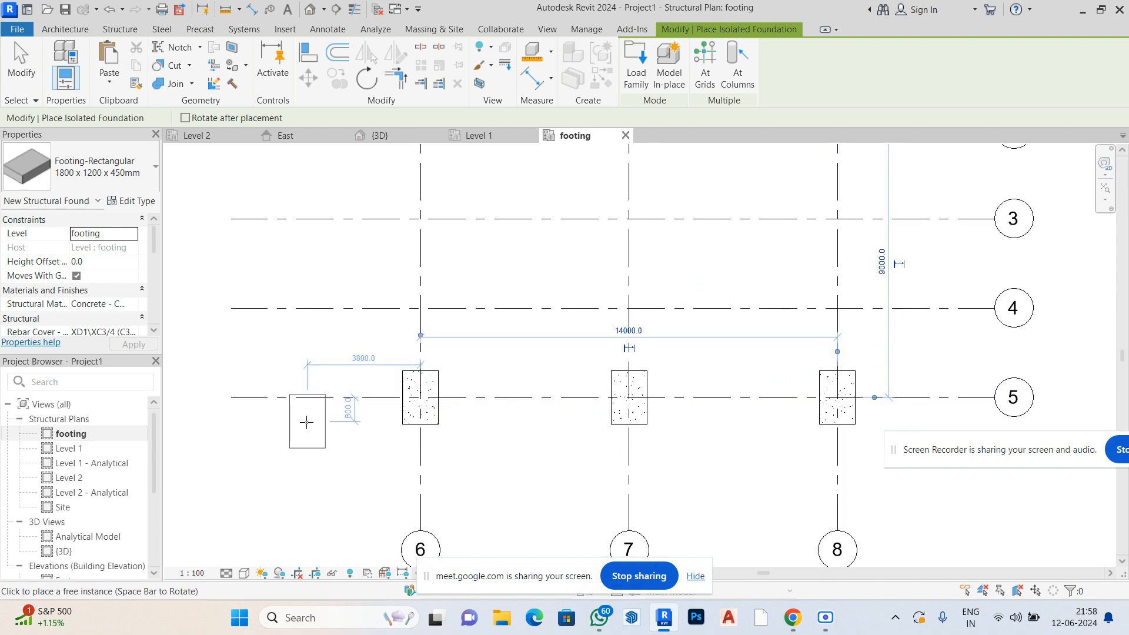
Finish the footing placement and examine the footings in the 3D view and the East and North elevations
left_click(308, 10)
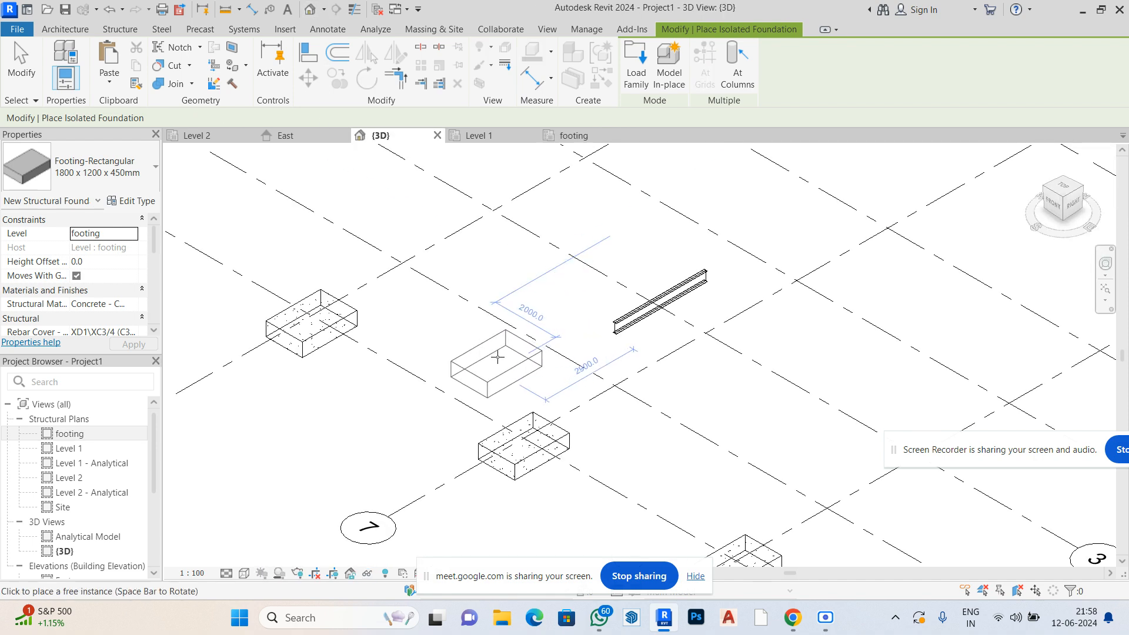
key("Escape")
key("Escape")
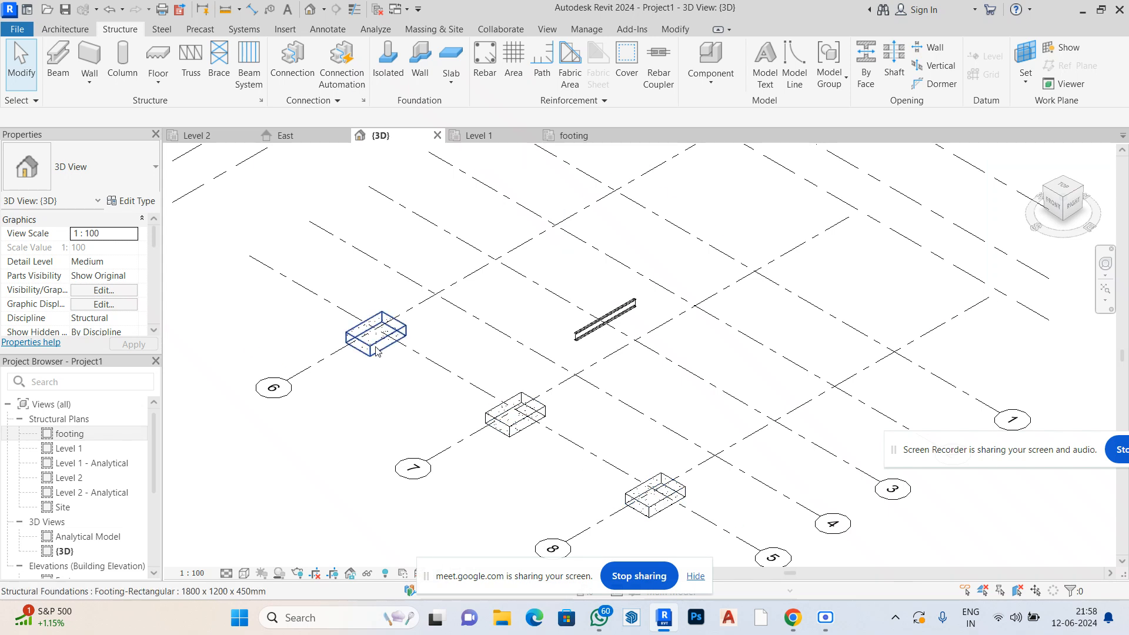
scroll(65, 495, "down", 3)
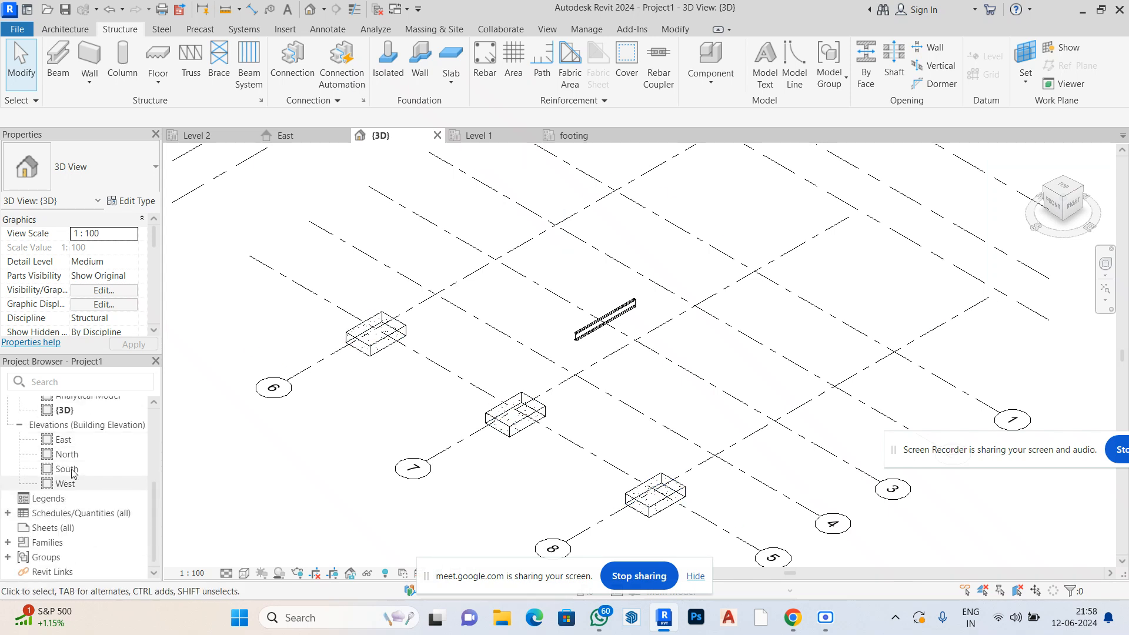
double_click(65, 441)
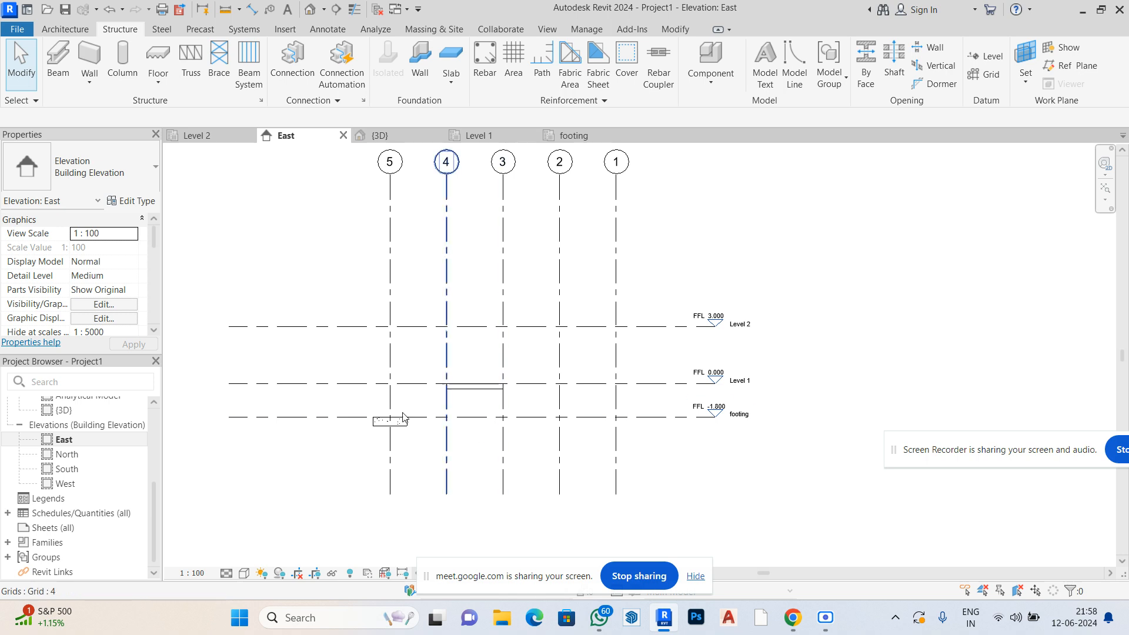
scroll(406, 418, "up", 2)
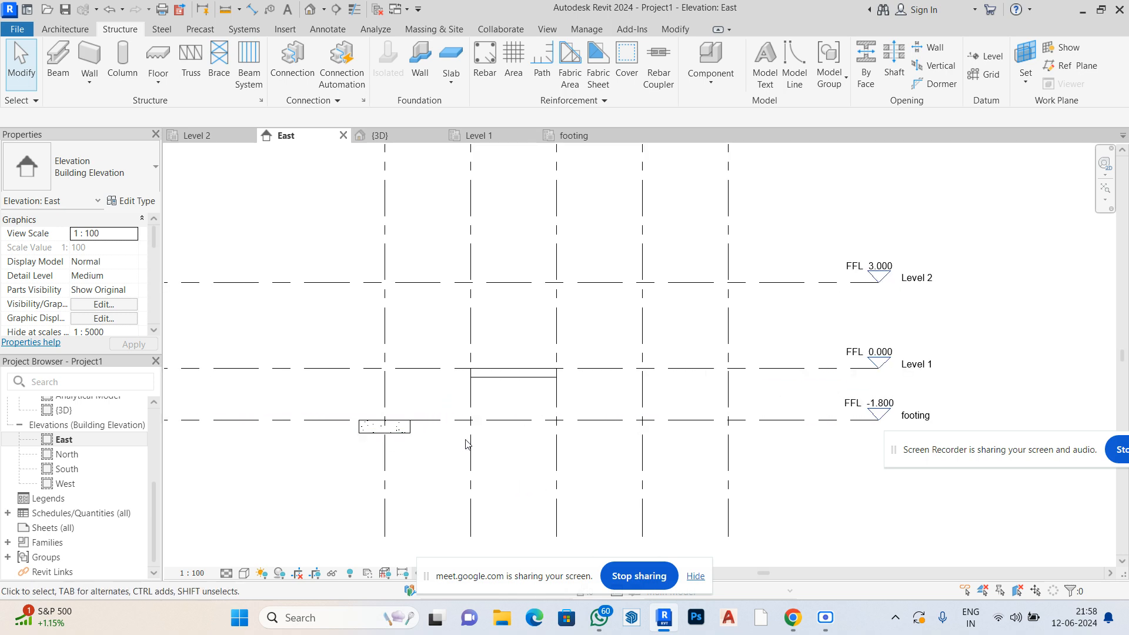
double_click(67, 454)
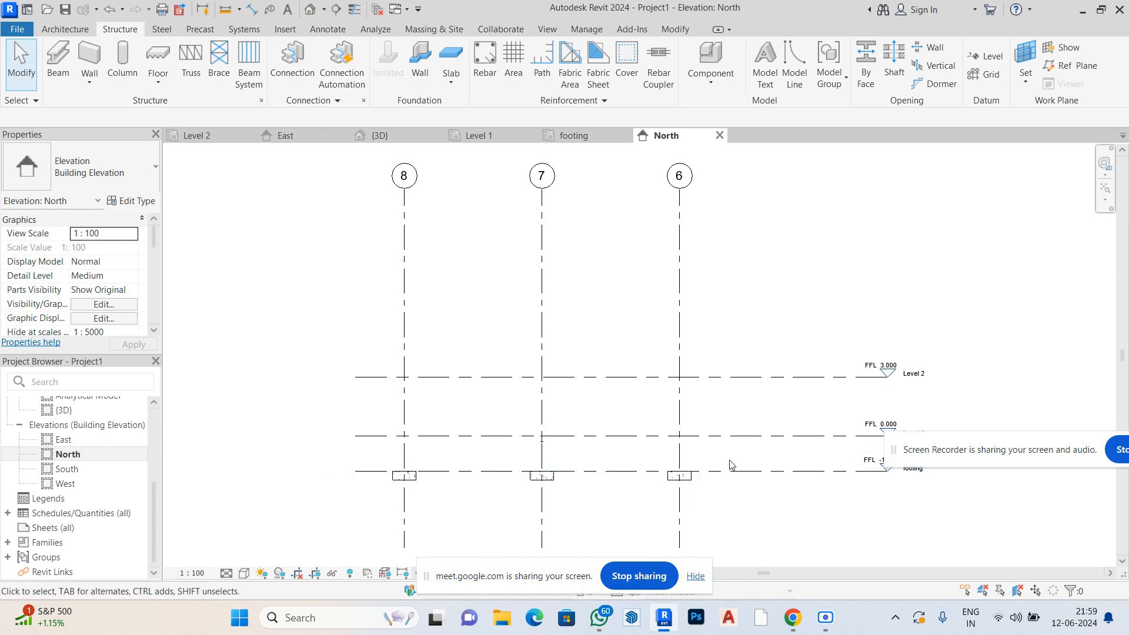
Delete the beam on grid 7 between grids 3 and 4 from the Level 1 plan
left_click(203, 136)
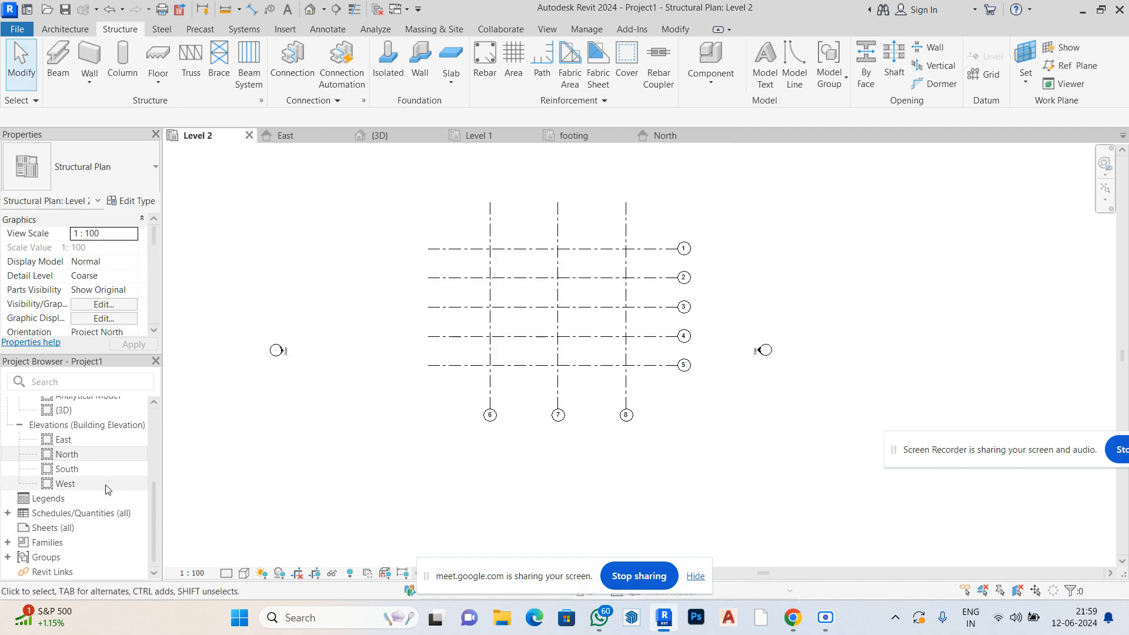
scroll(108, 490, "up", 3)
left_click(78, 448)
double_click(79, 449)
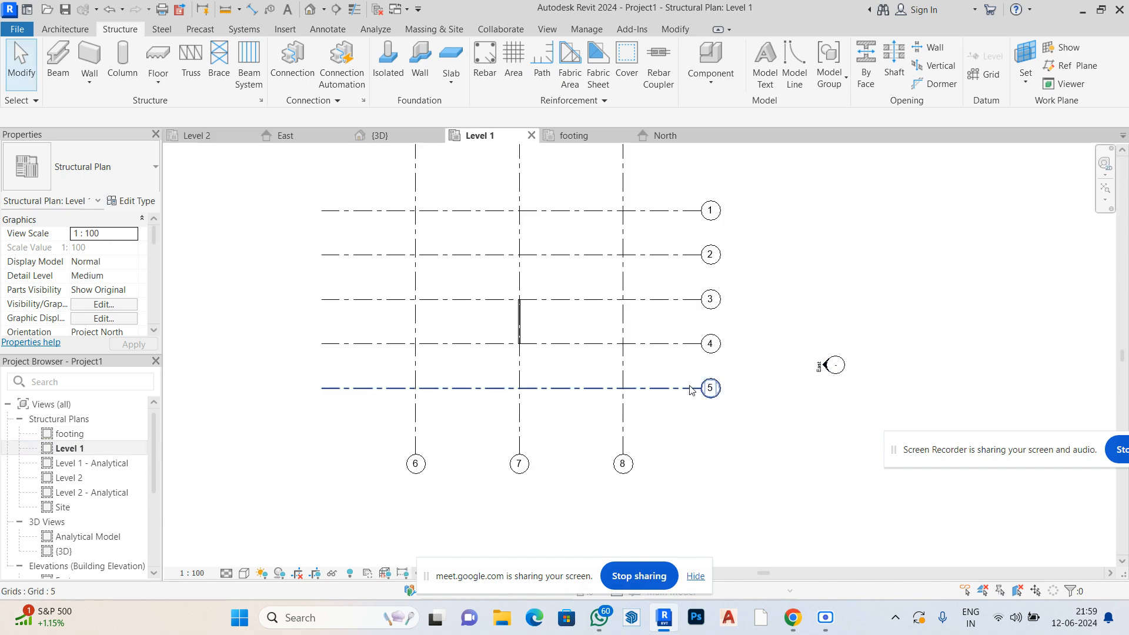
left_click(520, 317)
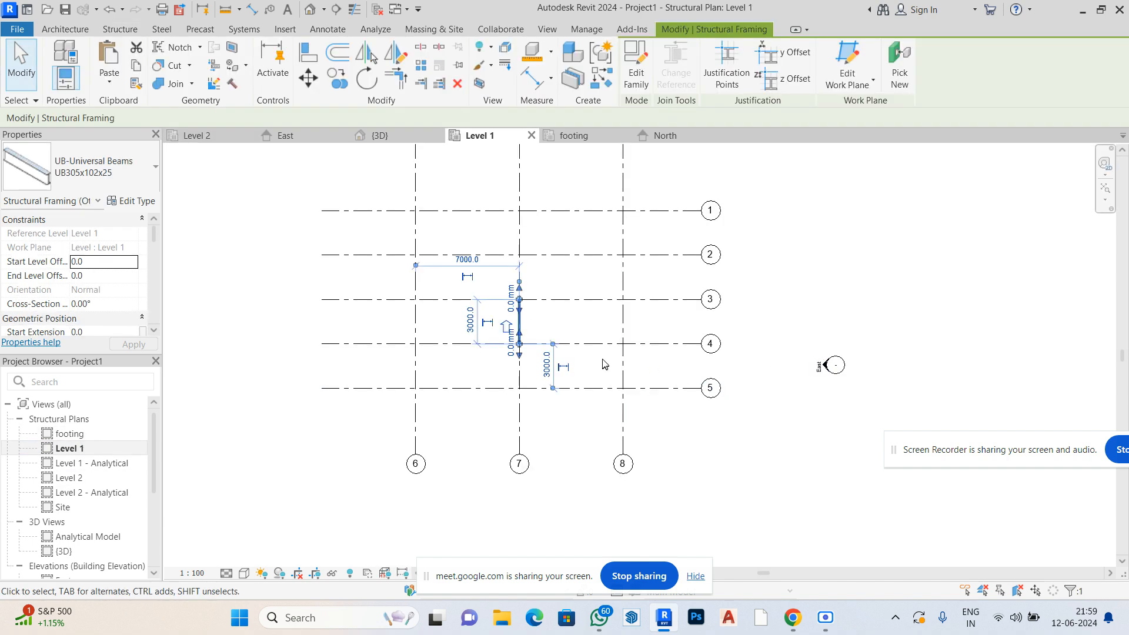
key("Escape")
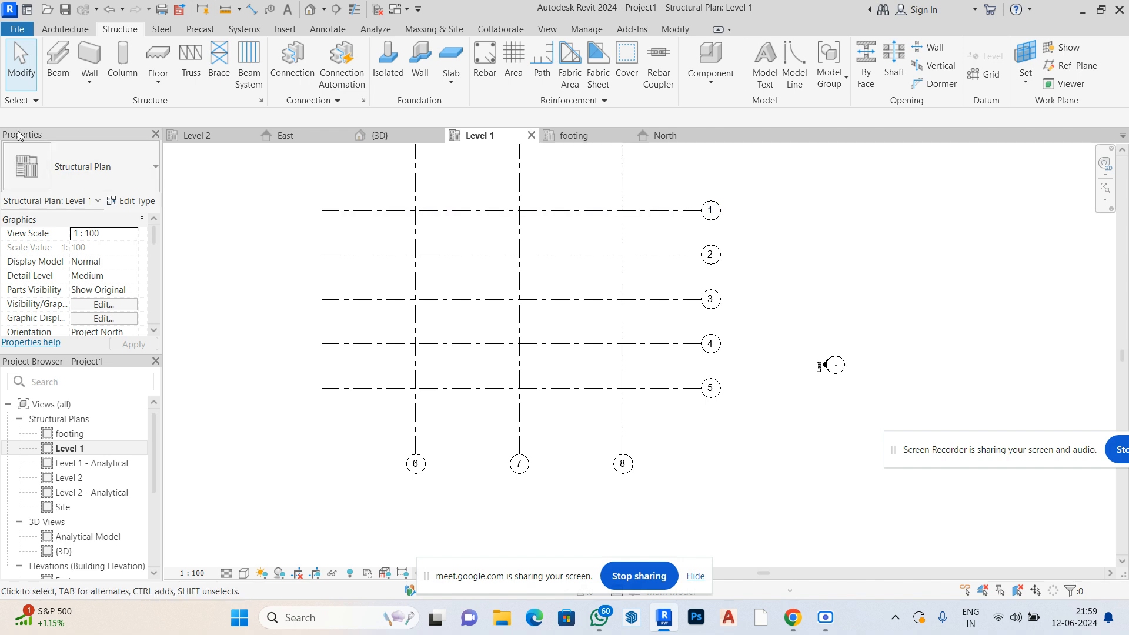
Start placing a structural column in the Level 1 plan
left_click(122, 58)
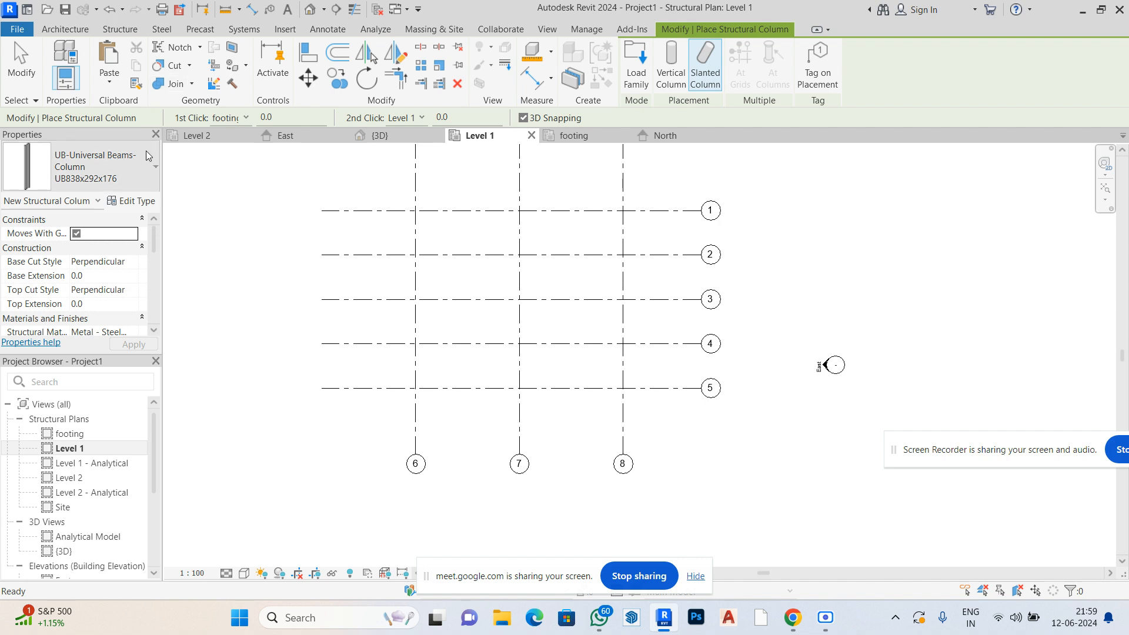
Try to set the slanted column's first-click level to Level 1 while keeping its second-click level at Level 1
left_click(69, 30)
left_click(105, 30)
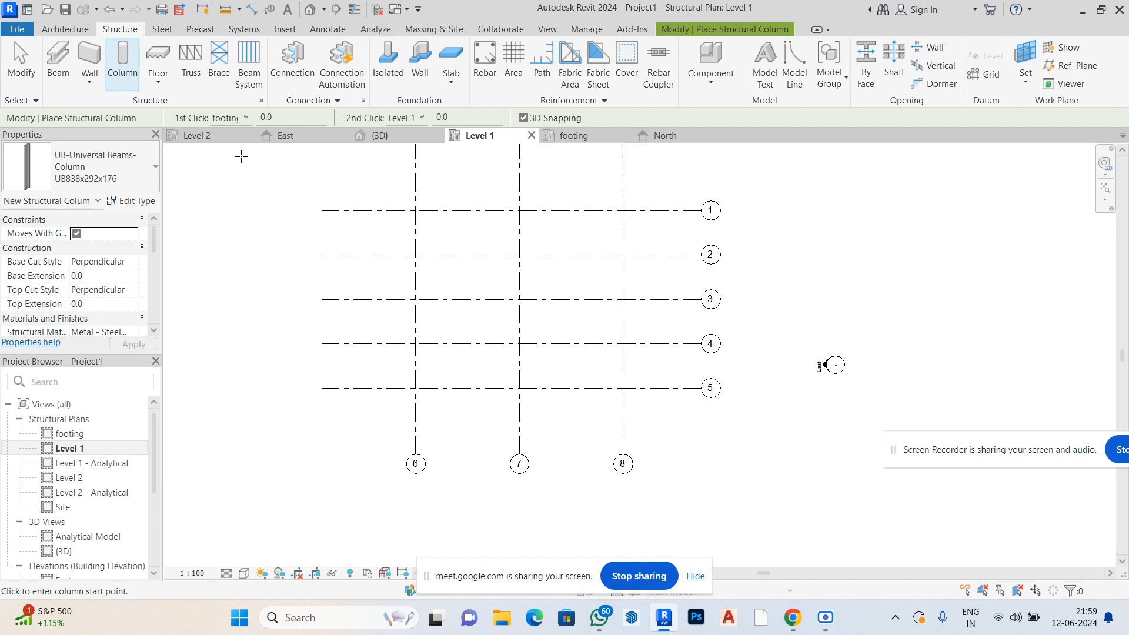
left_click(240, 117)
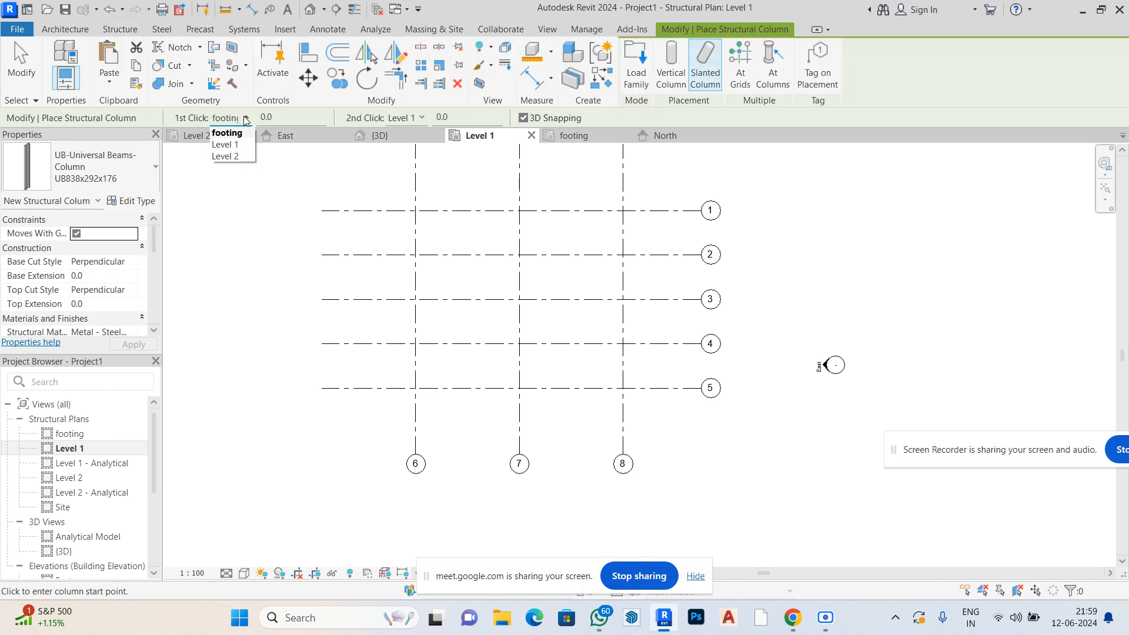
left_click(226, 144)
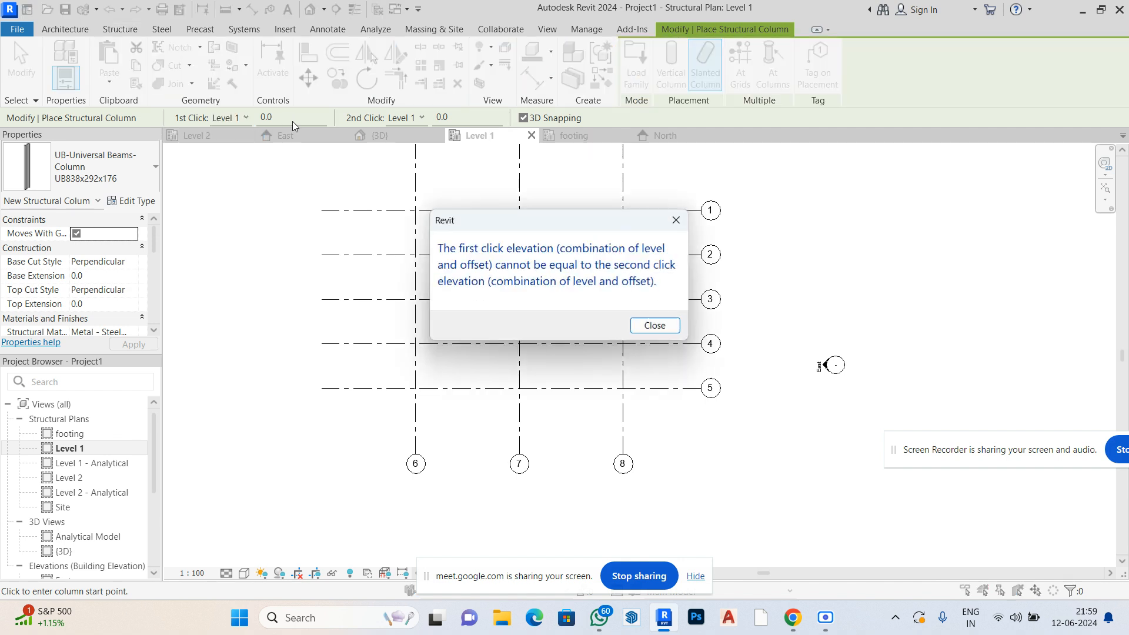
left_click(655, 325)
left_click(421, 118)
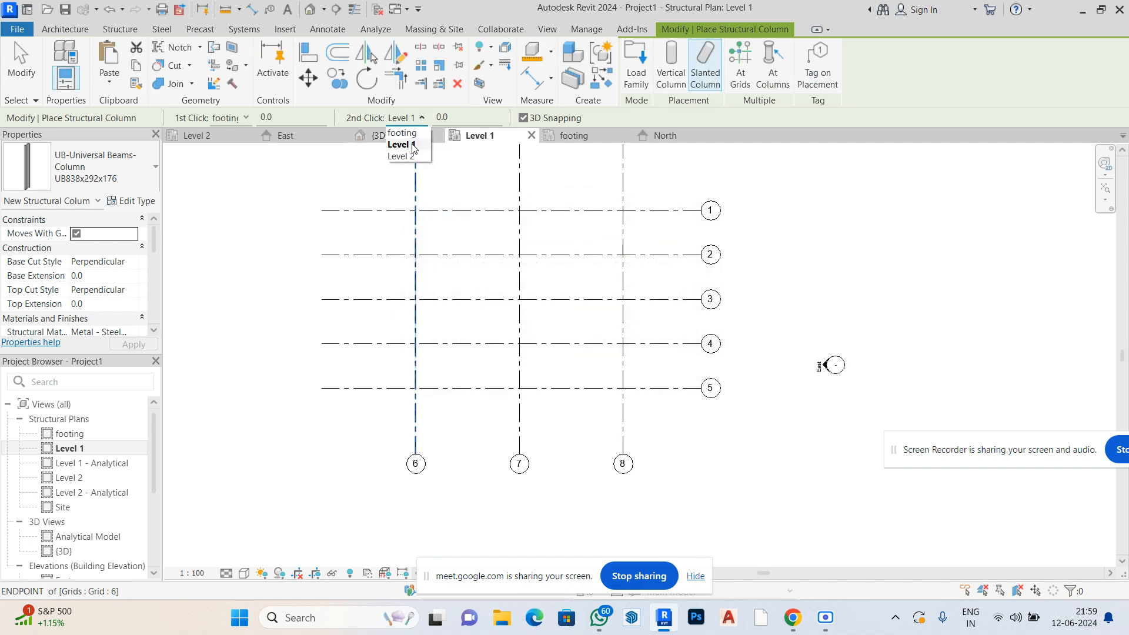
left_click(412, 146)
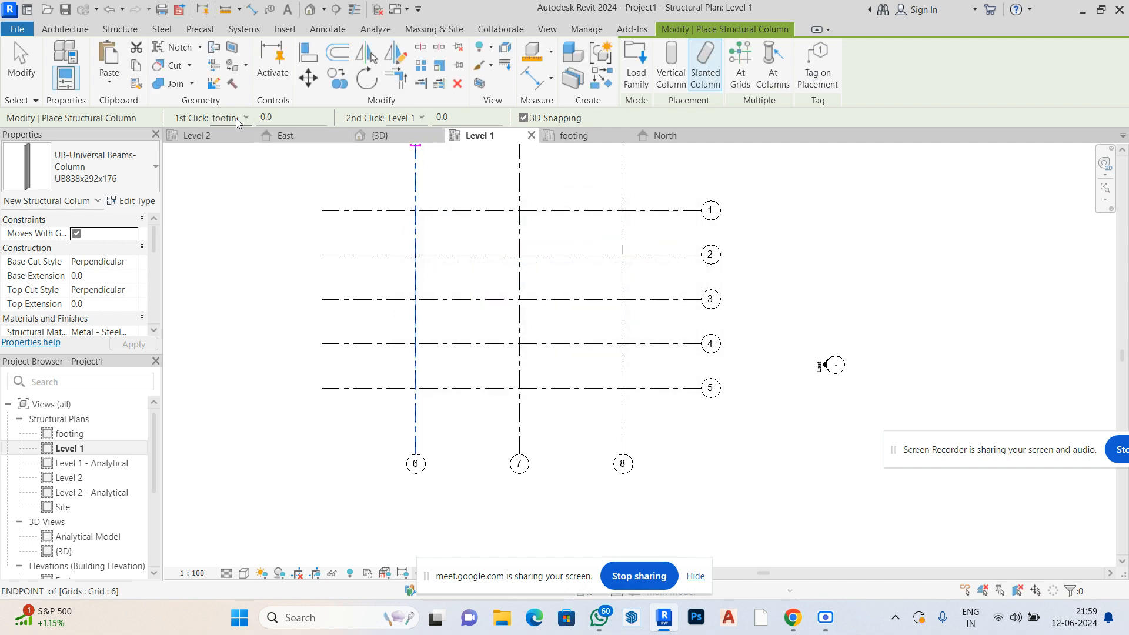
left_click(238, 120)
left_click(241, 146)
left_click(653, 325)
left_click(419, 121)
left_click(413, 149)
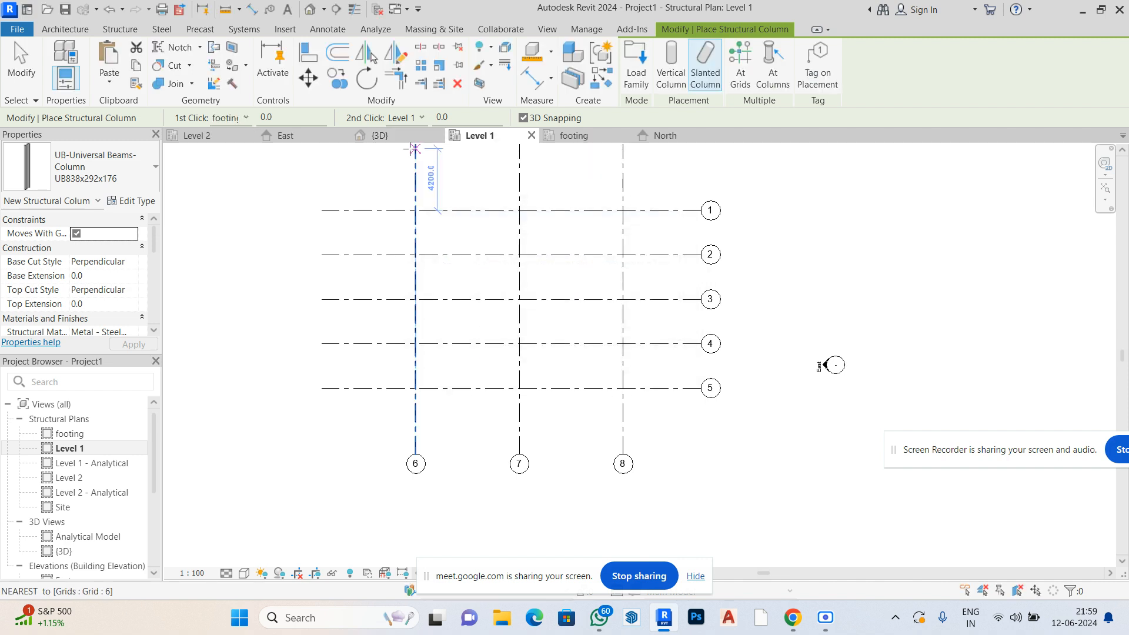
Set the slanted column's second-click level to Level 2 and its first-click level to Level 1
left_click(420, 117)
left_click(412, 156)
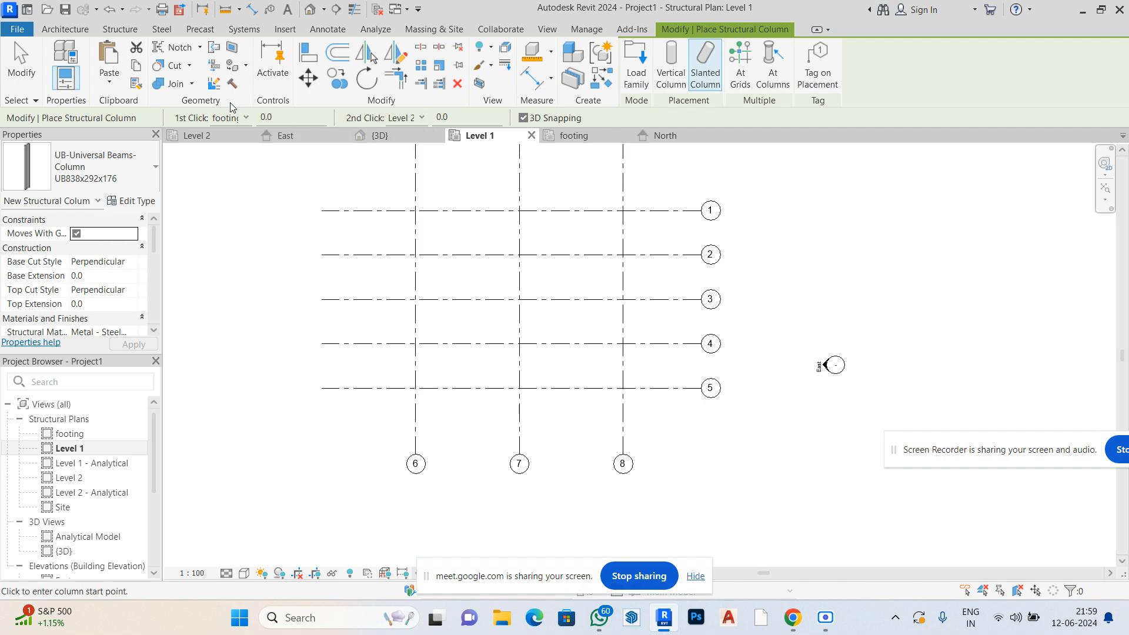
left_click(245, 120)
left_click(239, 147)
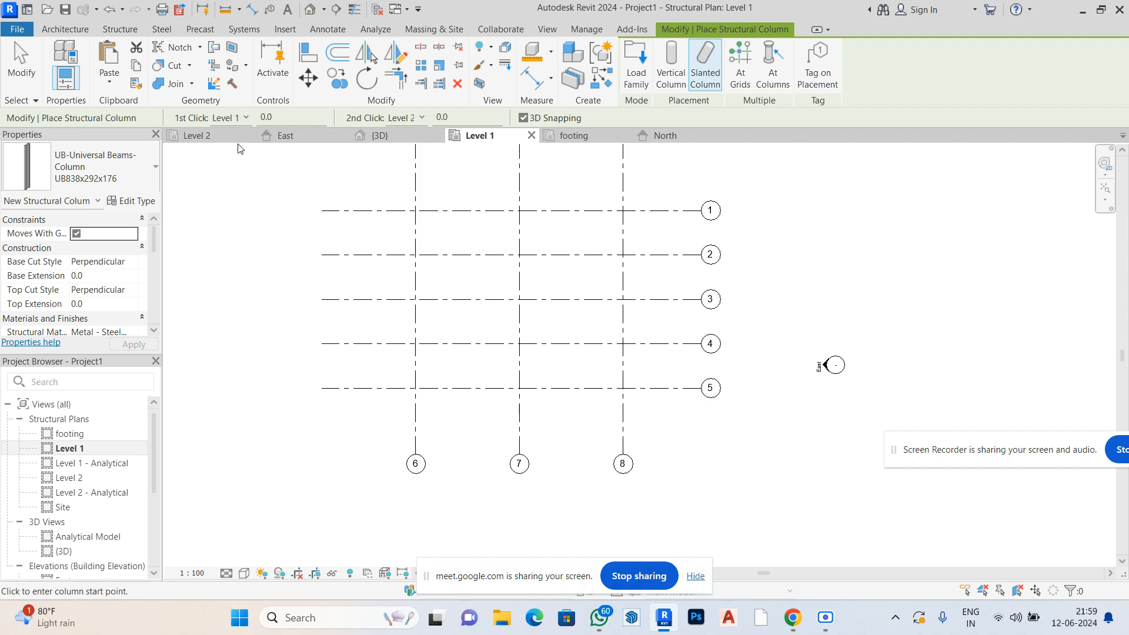
Choose the UB457x152x52 column type and dismiss the save reminder without saving the project
left_click(106, 179)
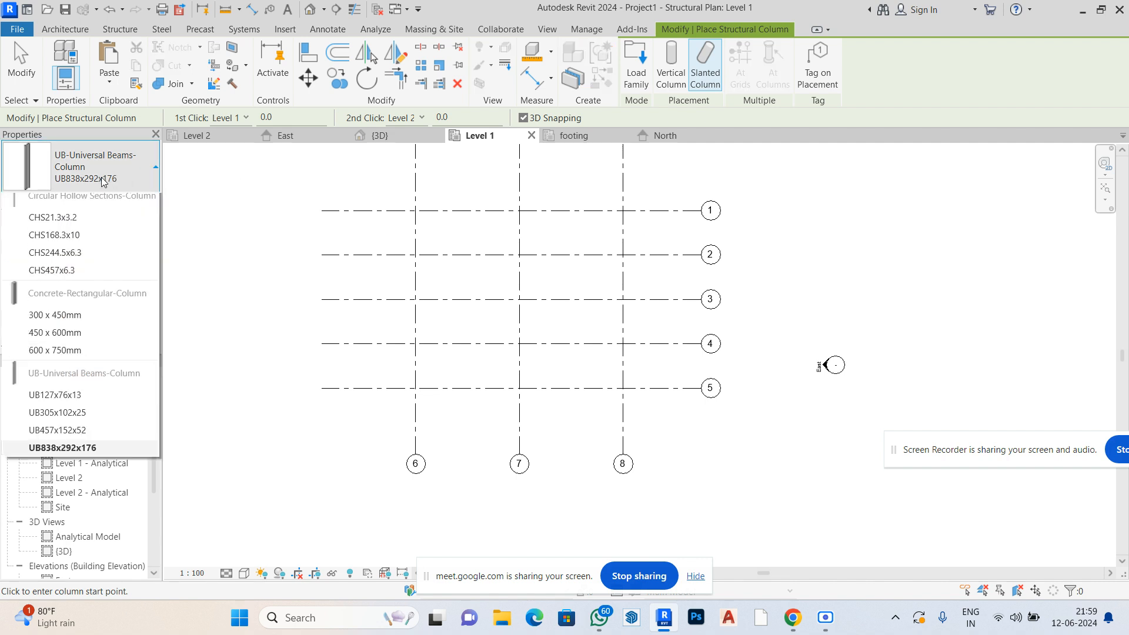
left_click(68, 465)
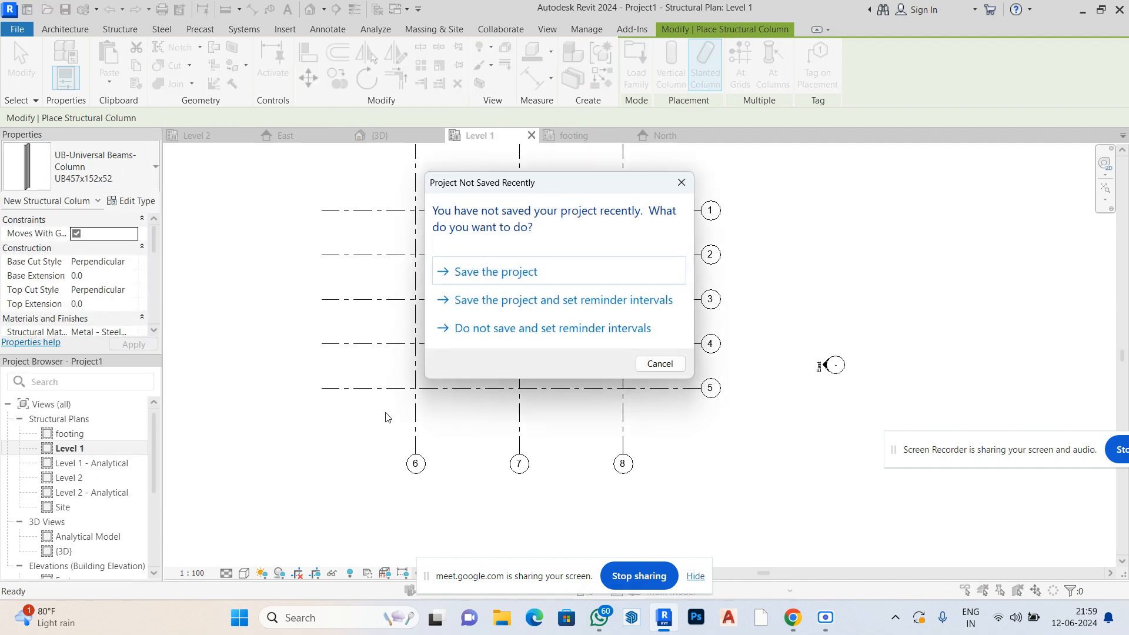
left_click(690, 187)
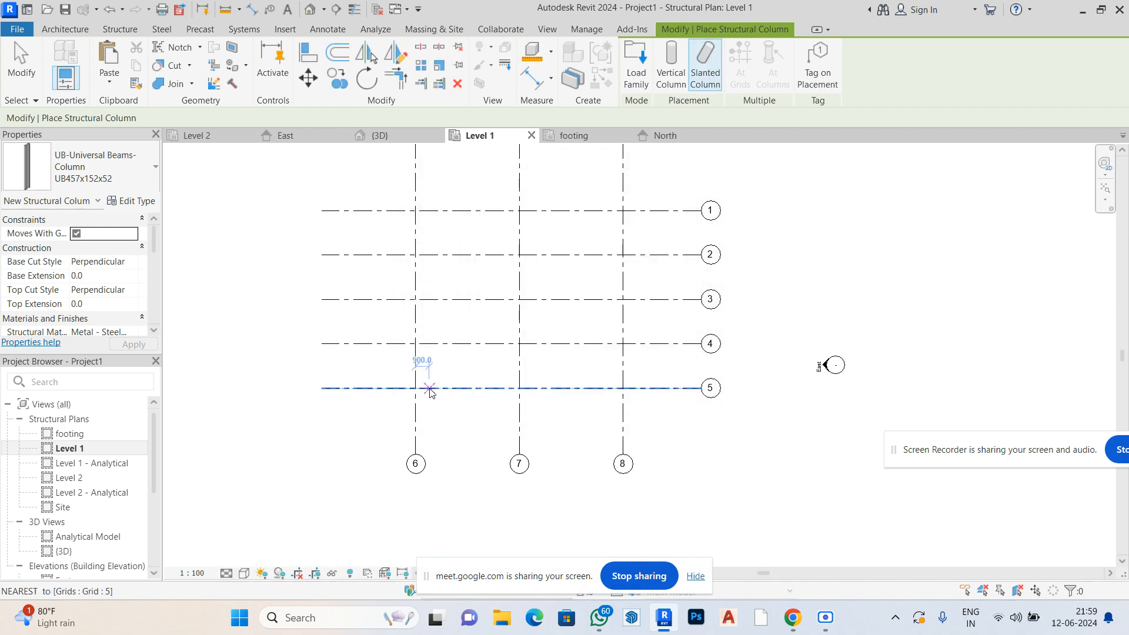
Place a slanted column starting at the intersection of grids 5 and 6, ending about 3100 mm along grid 6 toward grid 4
scroll(416, 383, "up", 1)
scroll(416, 383, "up", 2)
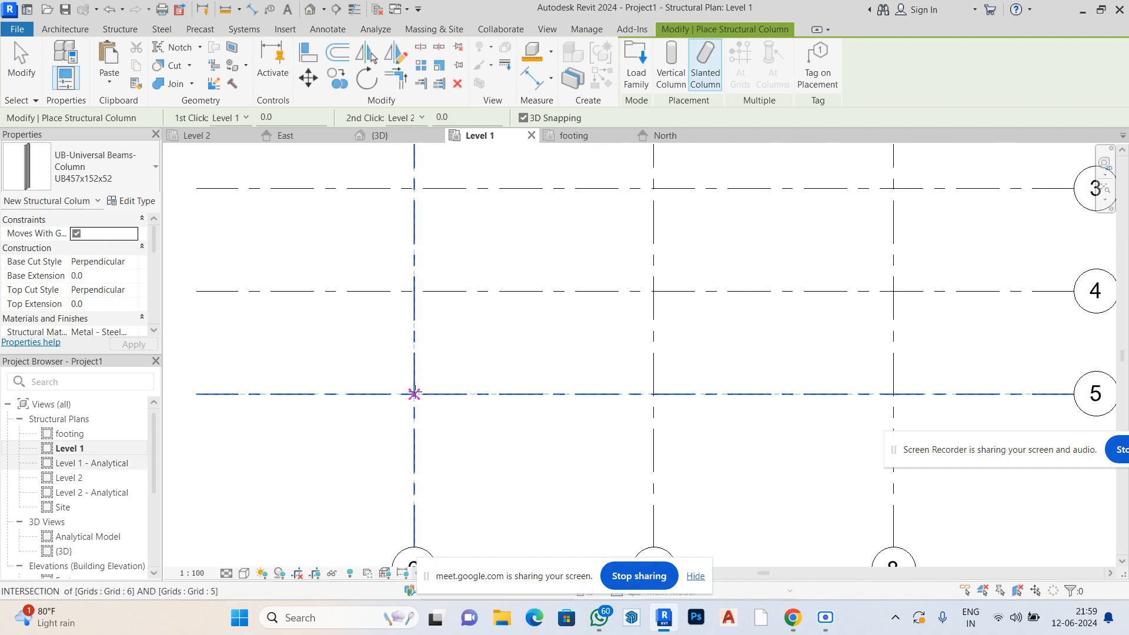
left_click(415, 393)
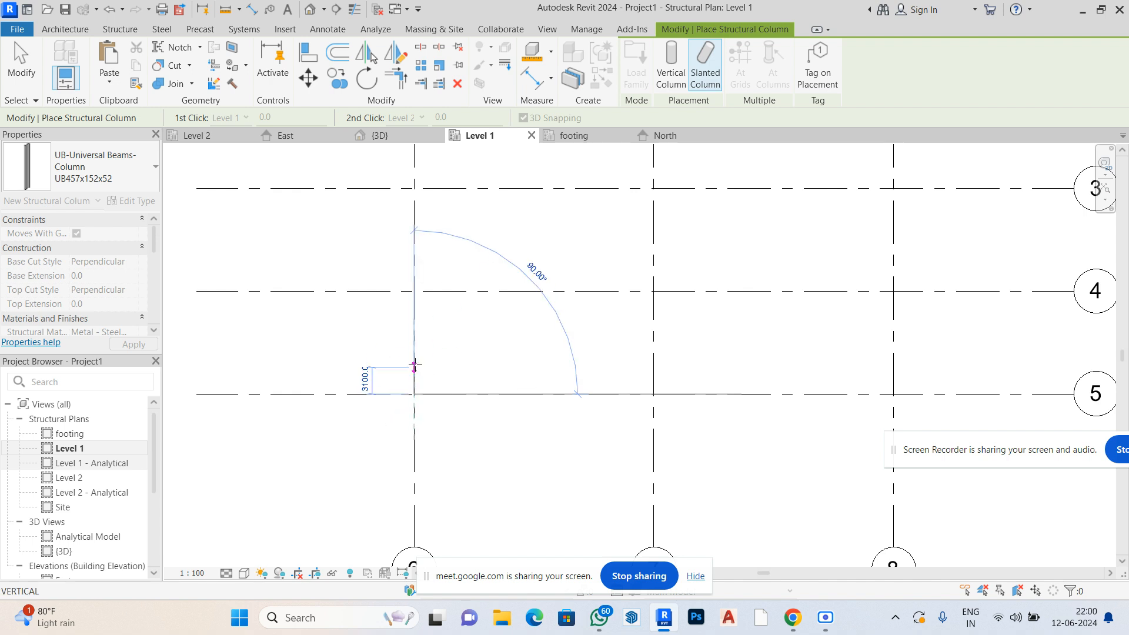
left_click(415, 365)
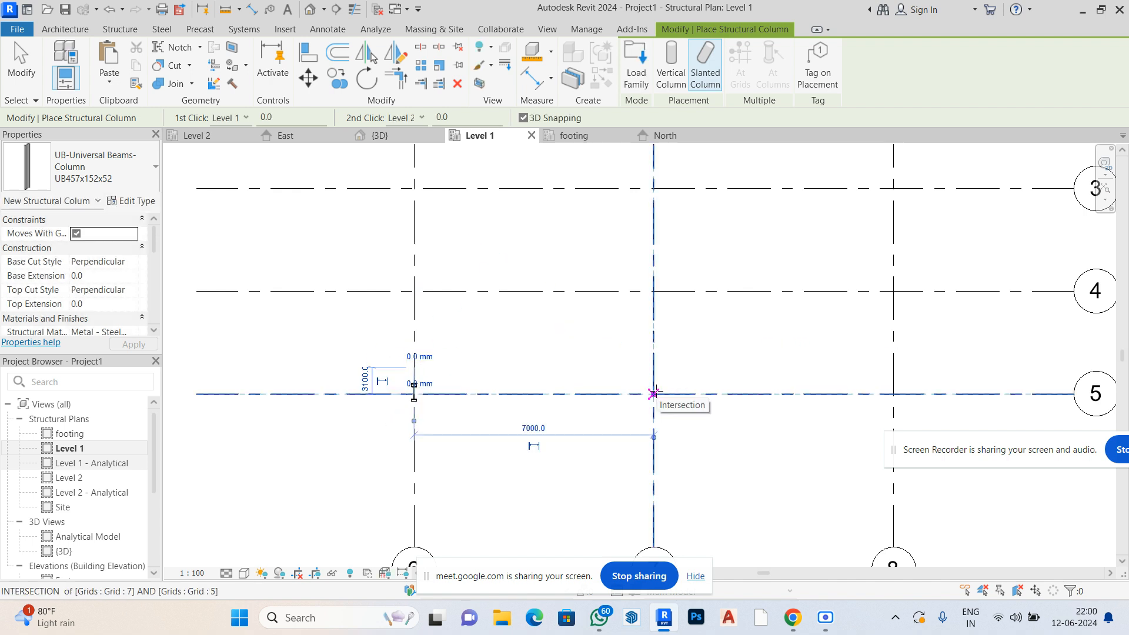
Place an upright column at the intersection of grids 5 and 7, using that intersection for both its start and end points
left_click(654, 392)
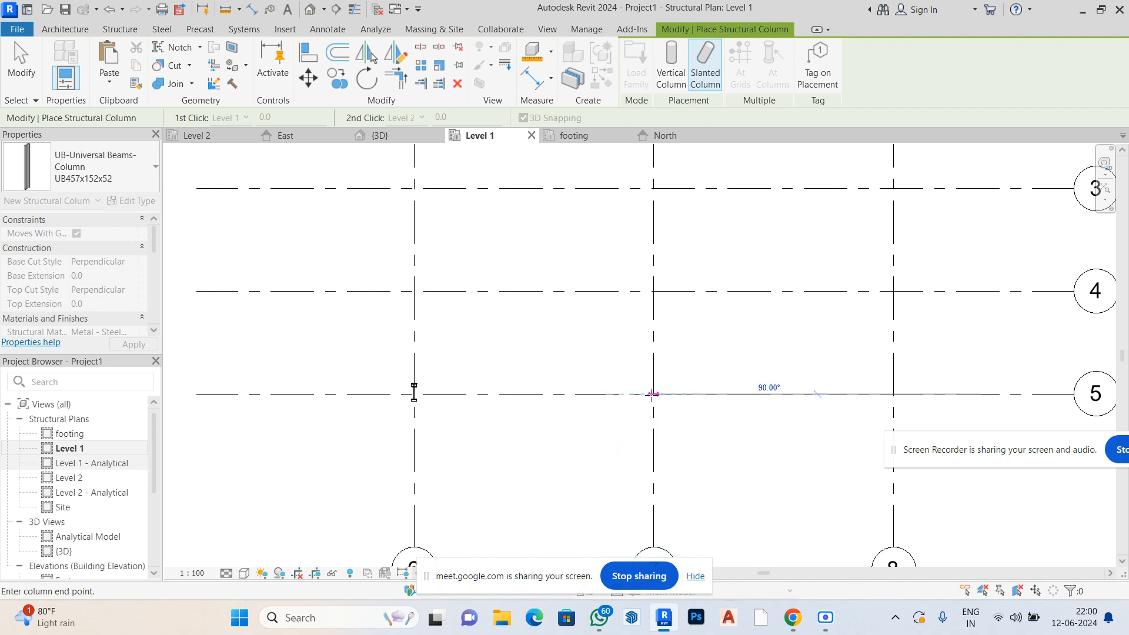
scroll(669, 400, "up", 3)
scroll(671, 398, "up", 2)
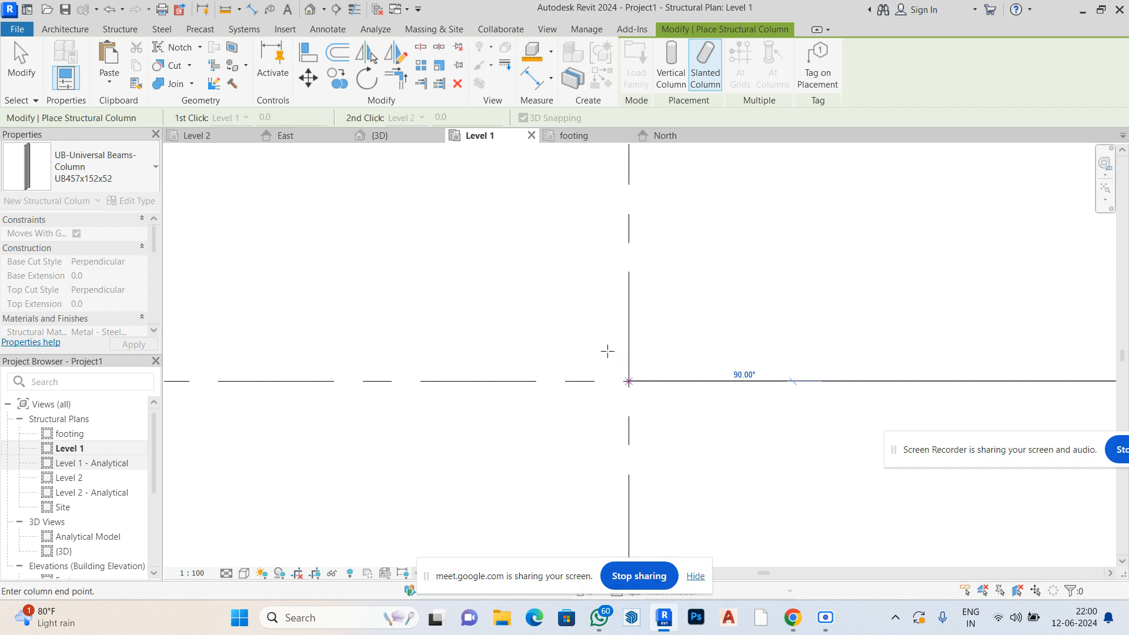
left_click(629, 380)
scroll(306, 344, "down", 2)
scroll(418, 345, "down", 2)
scroll(580, 371, "up", 6)
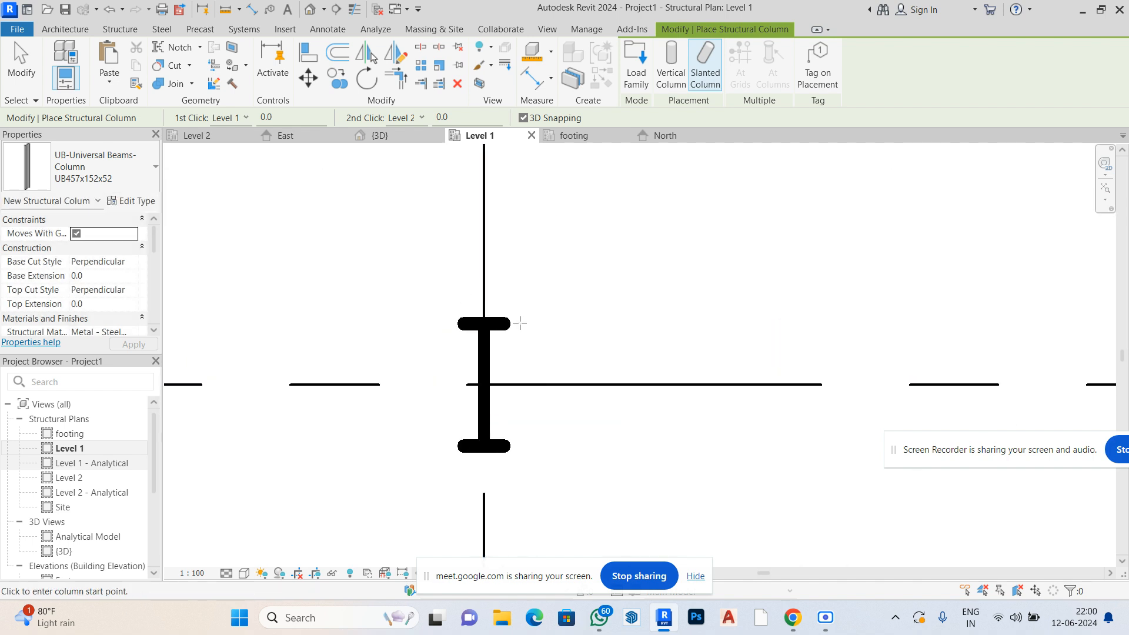
scroll(412, 378, "down", 5)
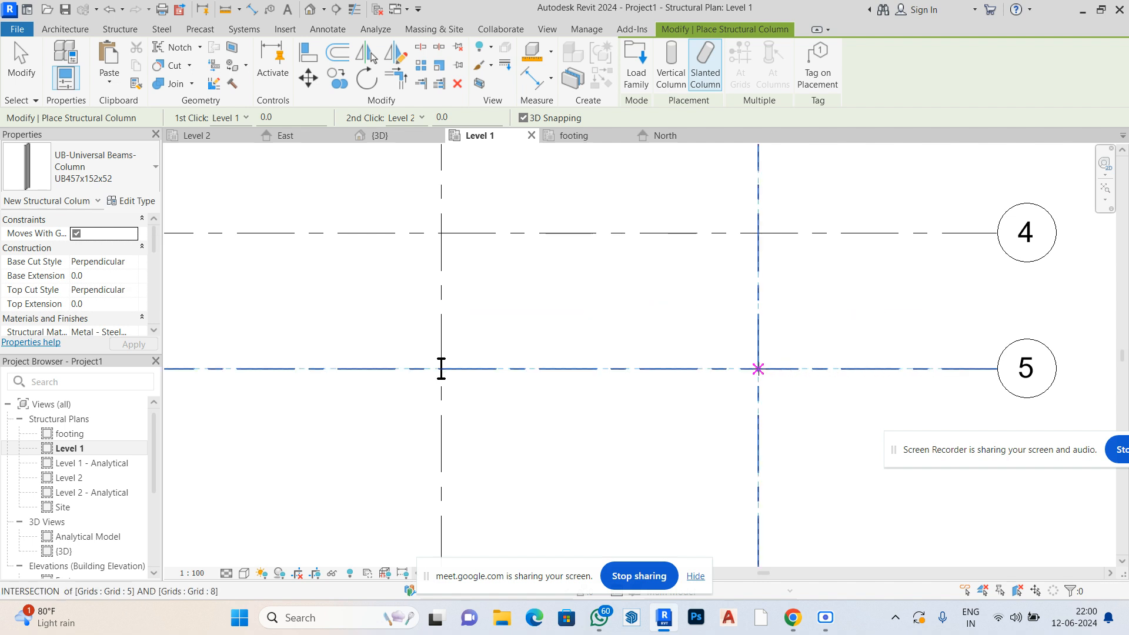
Place another upright column at the intersection of grids 5 and 8, with its start and end points coinciding
left_click(758, 369)
left_click(758, 368)
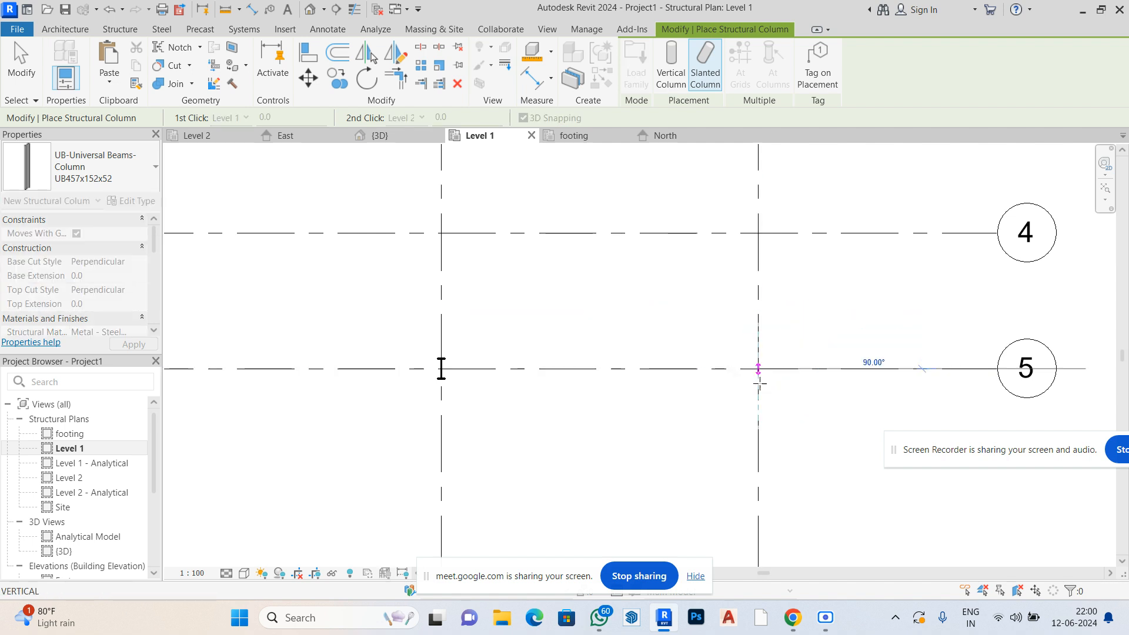
scroll(830, 348, "down", 3)
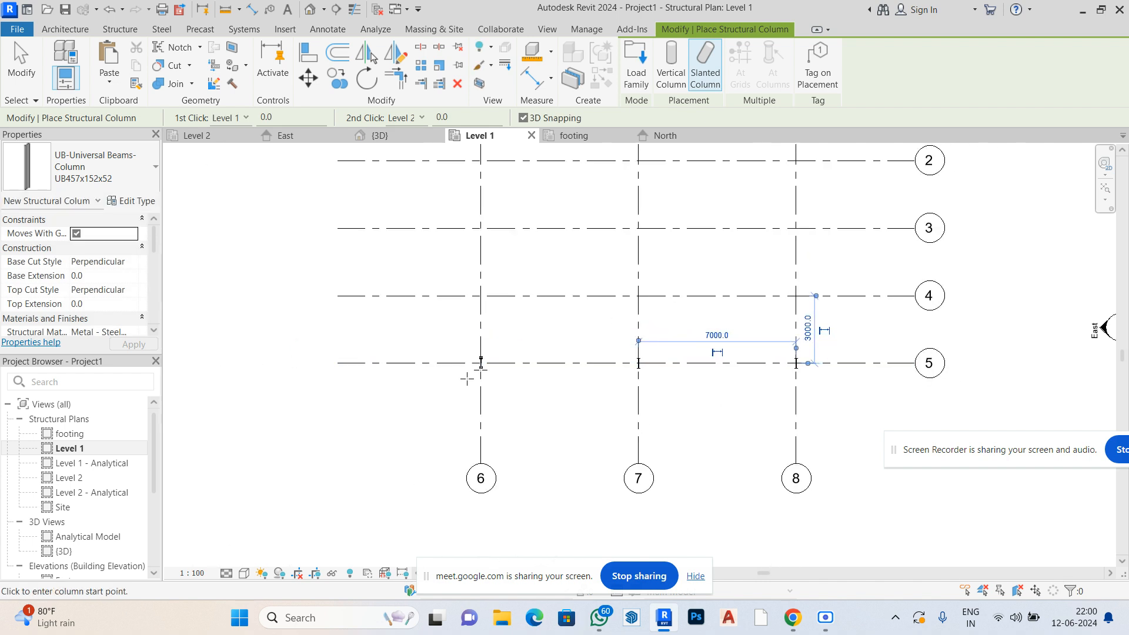
scroll(475, 373, "up", 2)
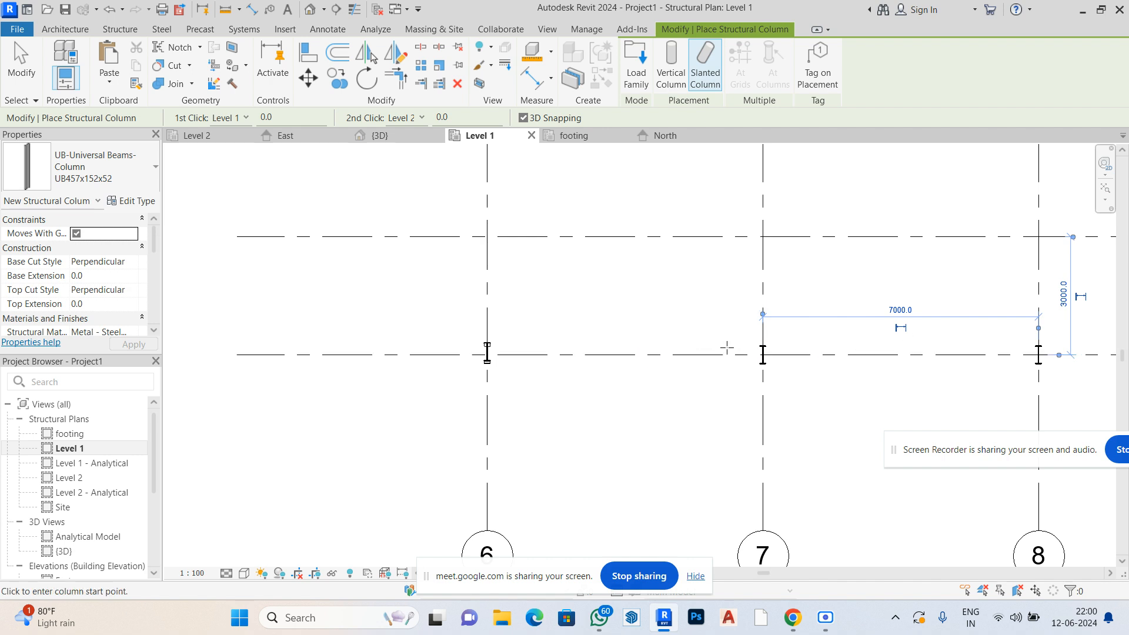
Place a UB305x102x25 beam on Level 1 along grid 5, from the column at grid 6 to the column at grid 7
left_click(115, 32)
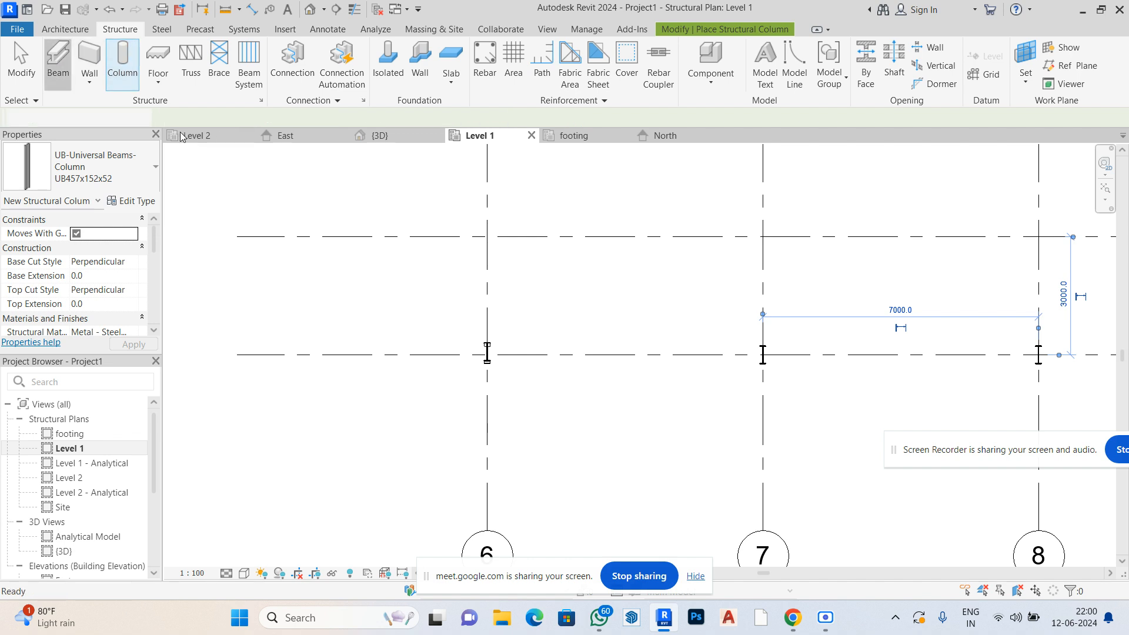
key("b")
key("m")
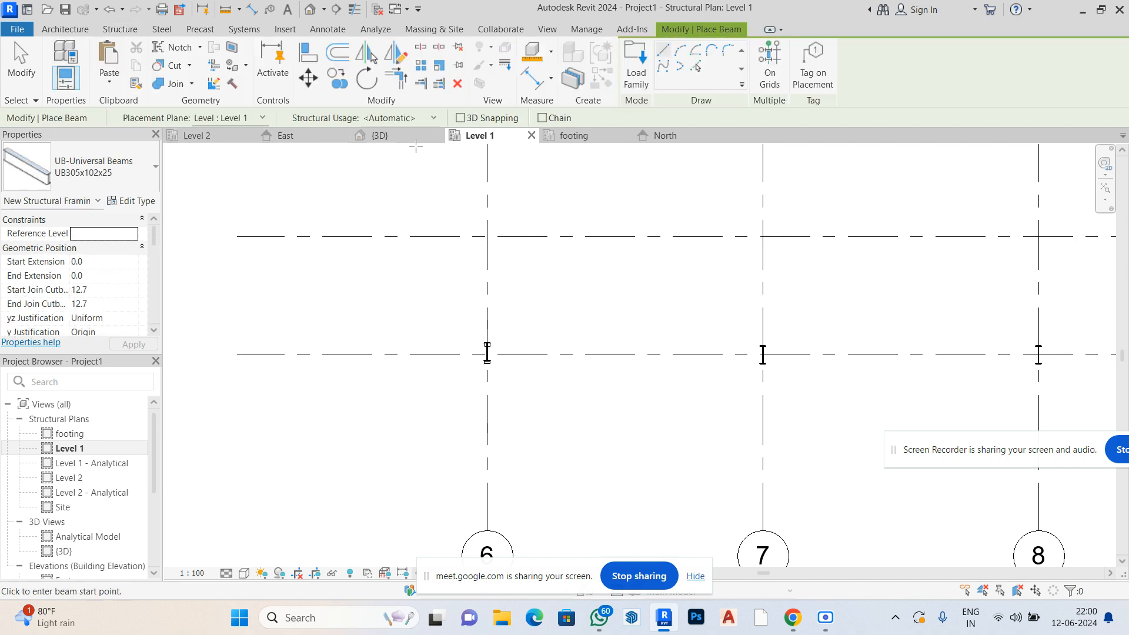
left_click(487, 355)
left_click(763, 354)
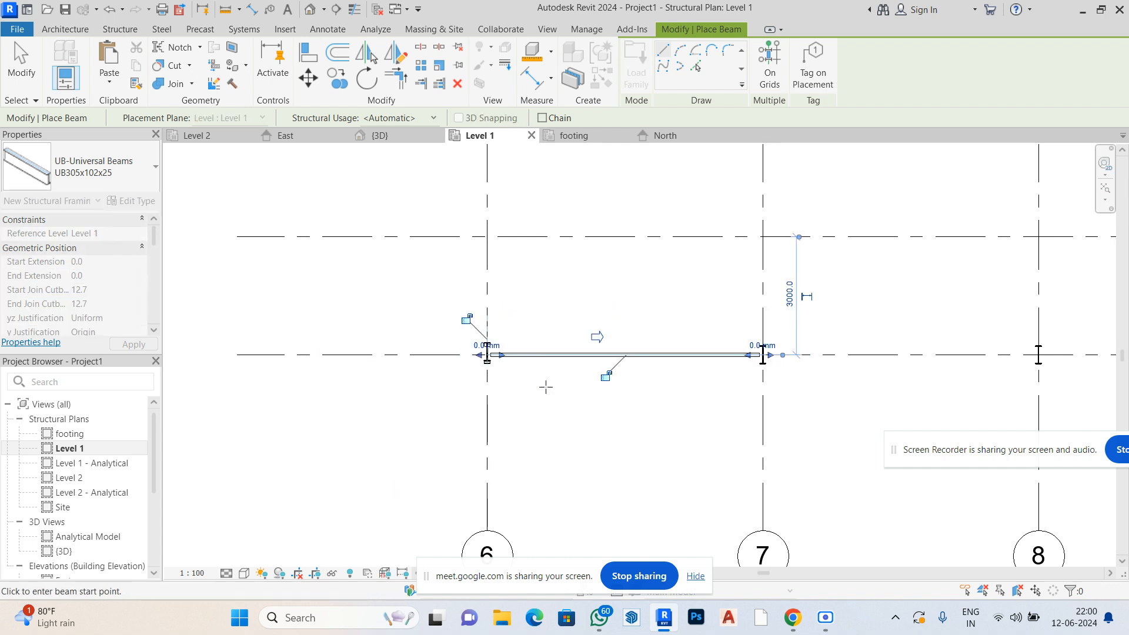
scroll(747, 359, "up", 5)
scroll(694, 369, "up", 4)
scroll(903, 316, "down", 3)
scroll(902, 316, "down", 4)
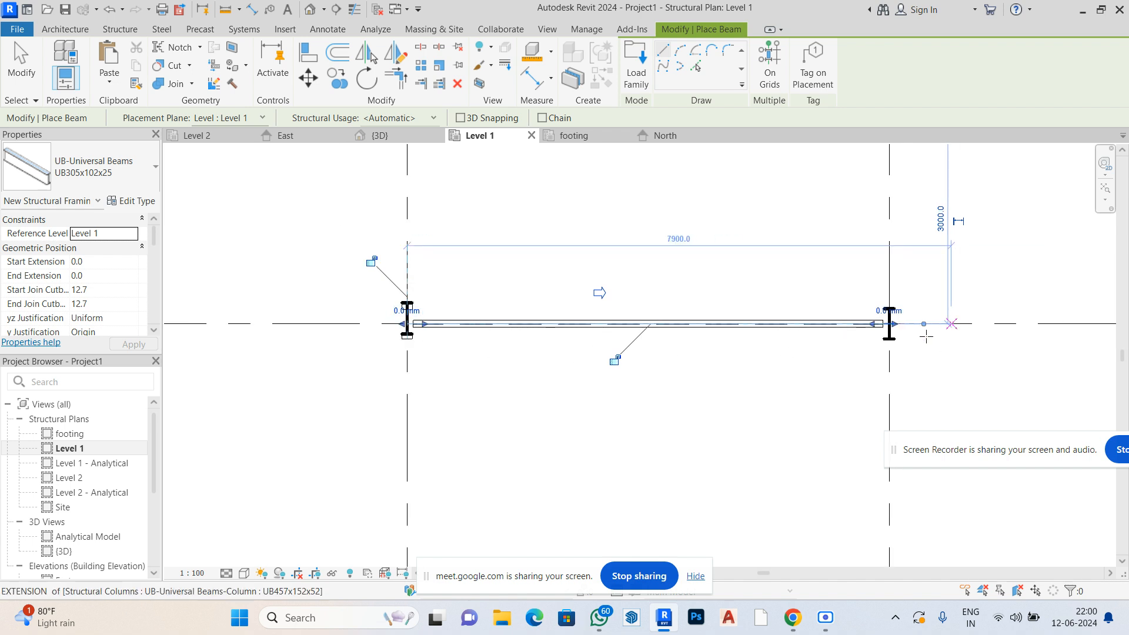
scroll(935, 332, "up", 4)
scroll(870, 315, "up", 2)
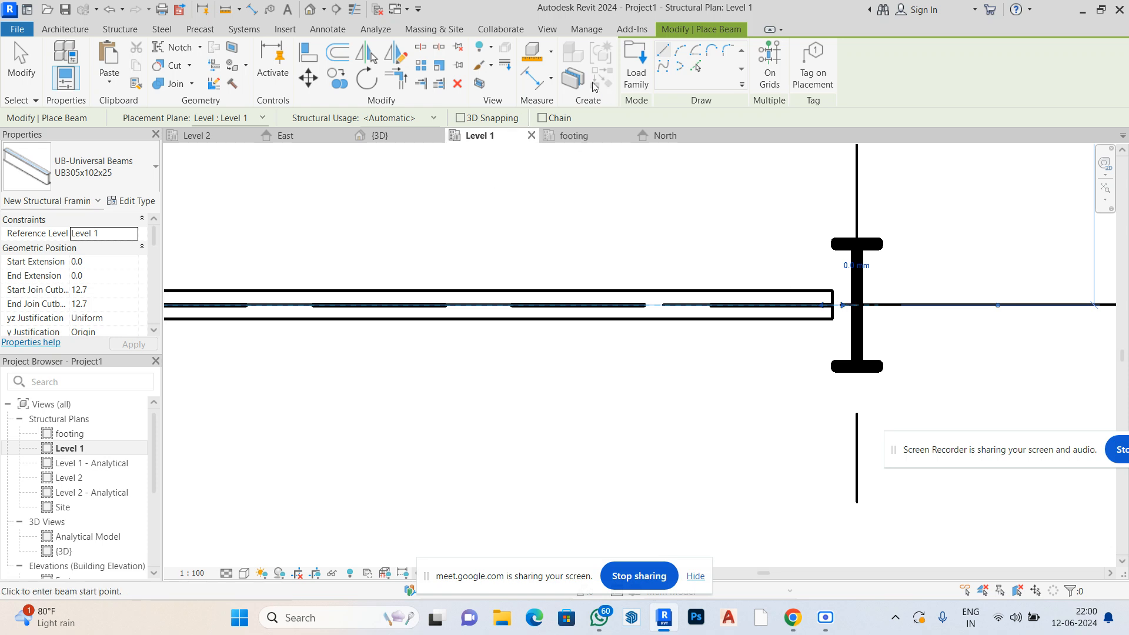
key("Escape")
key("Escape")
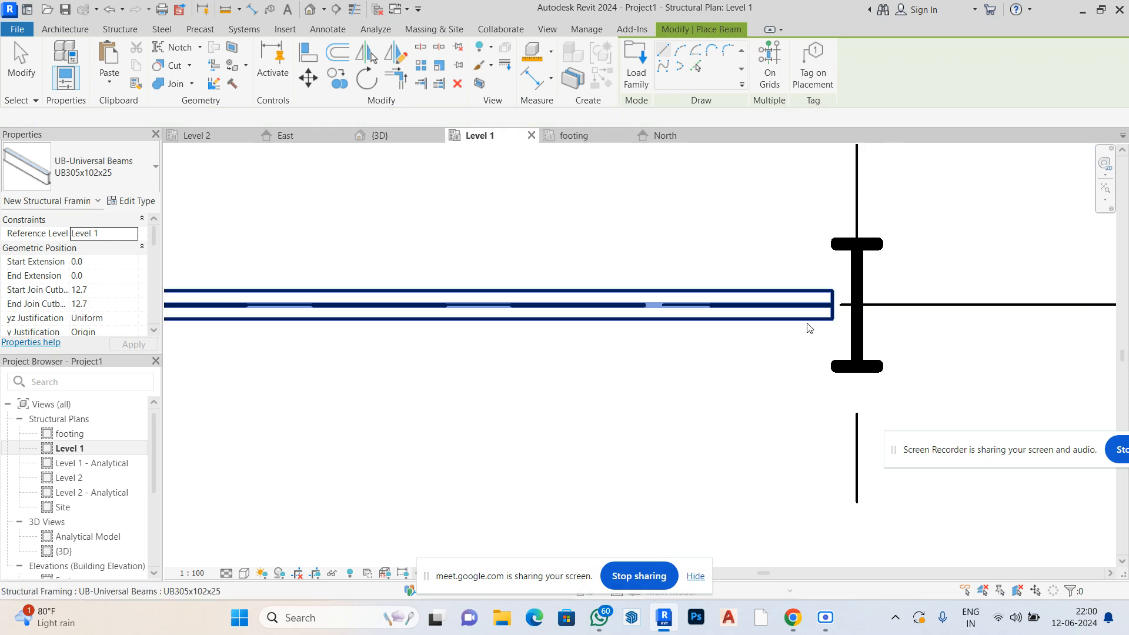
Stretch both ends of the beam until they meet the webs of the columns at grids 6 and 7
left_click(841, 315)
scroll(854, 311, "down", 5)
scroll(447, 307, "up", 10)
left_click_drag(601, 352, 563, 351)
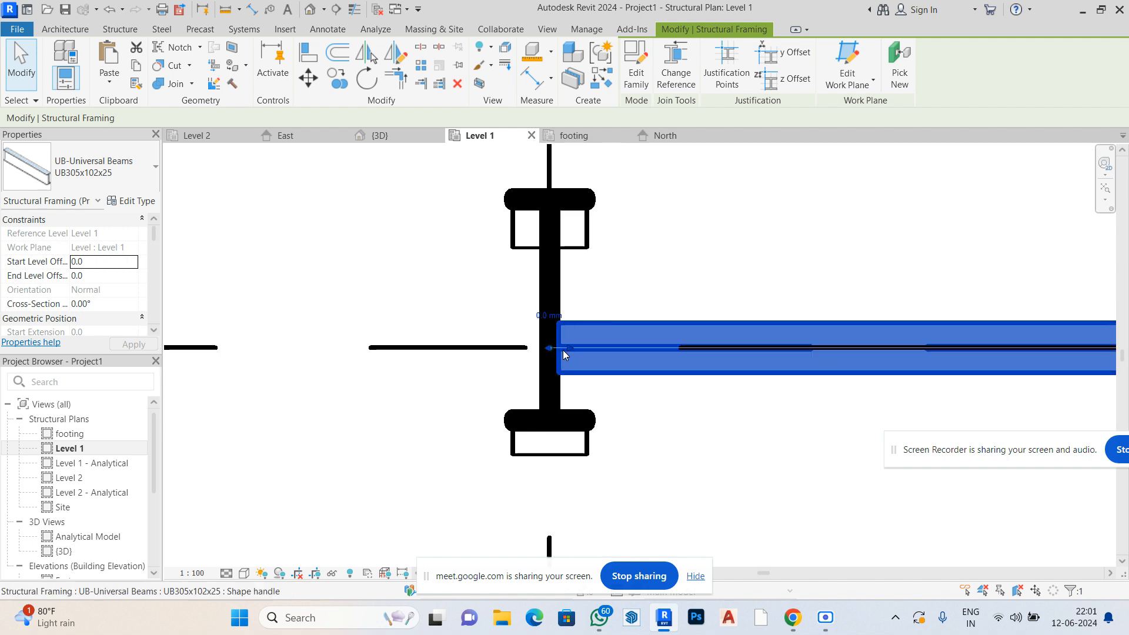
left_click(607, 285)
scroll(607, 284, "down", 6)
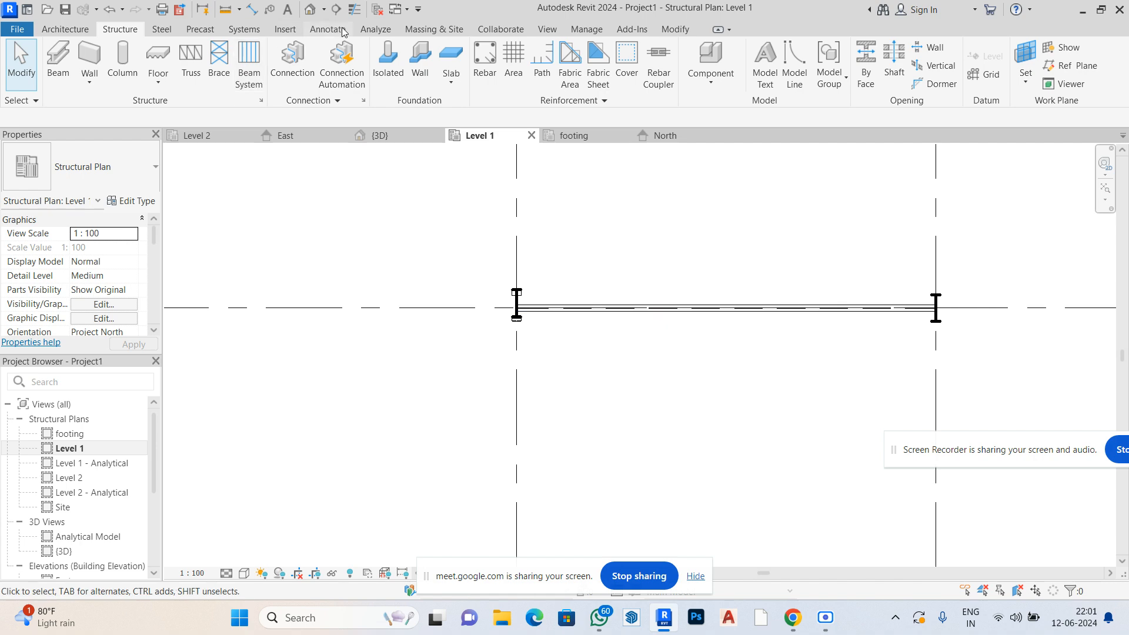
Delete the slanted column at grid 6 in the default 3D view
left_click(306, 11)
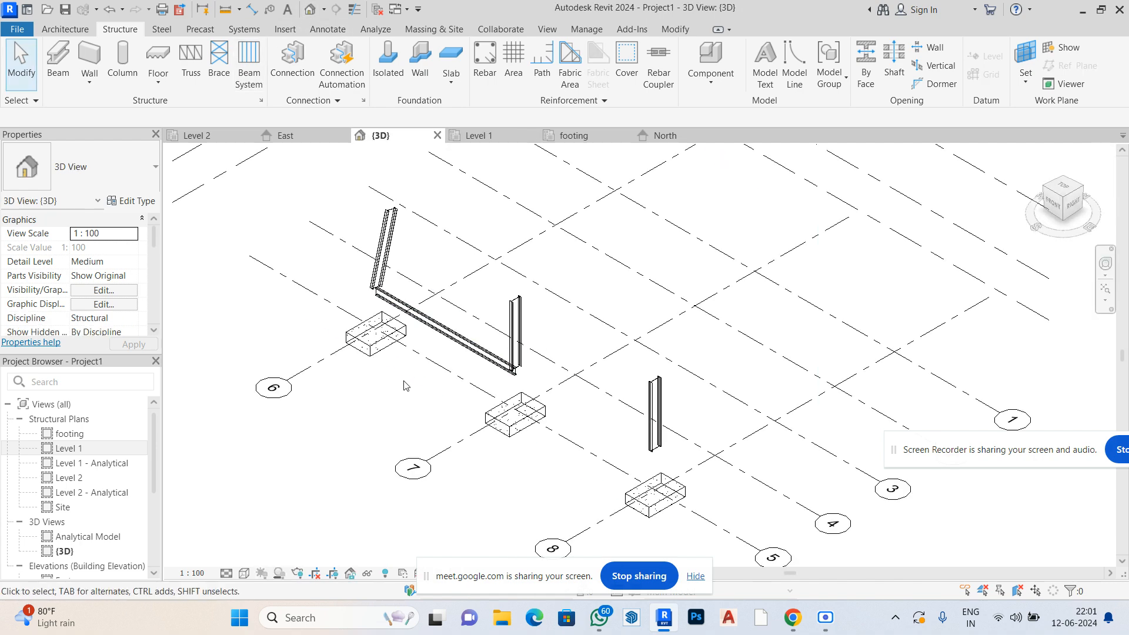
scroll(383, 323, "up", 2)
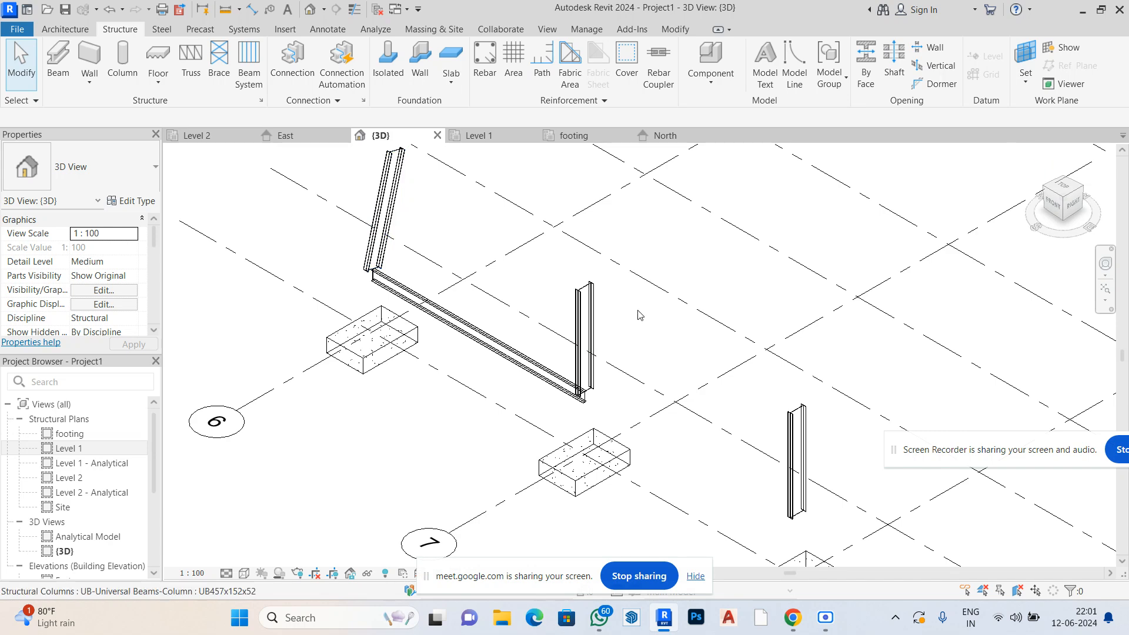
left_click(384, 226)
key("Delete")
scroll(603, 357, "down", 2)
scroll(603, 357, "down", 1)
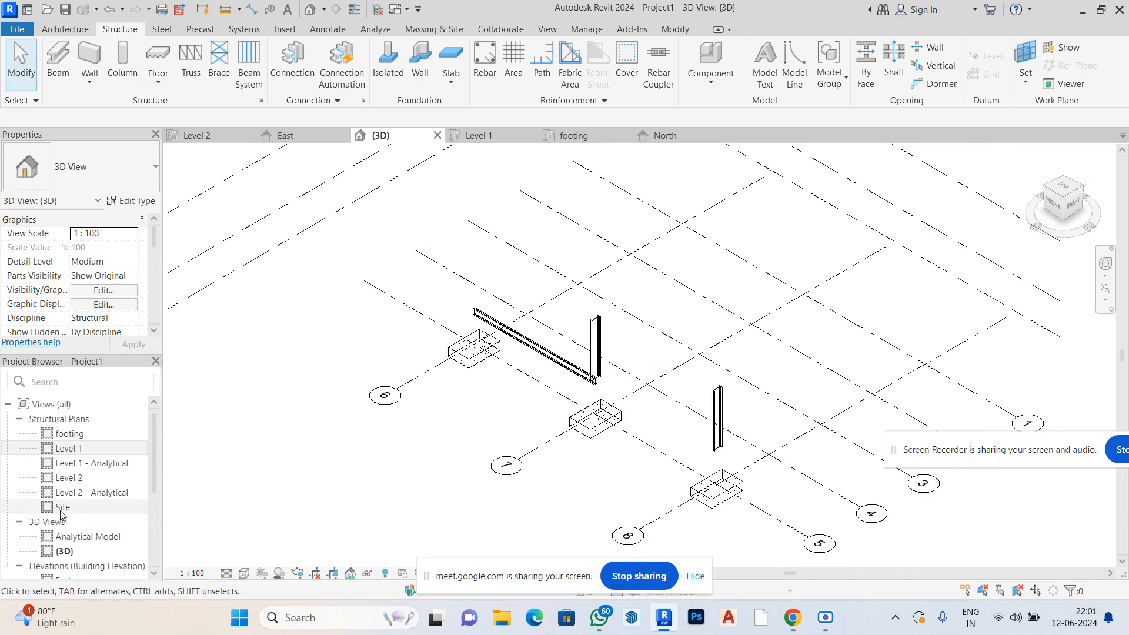
In the South elevation, copy the Level 1 beam between grids 6 and 7, paste it aligned to Level 2, and delete the original
scroll(64, 516, "down", 3)
double_click(67, 468)
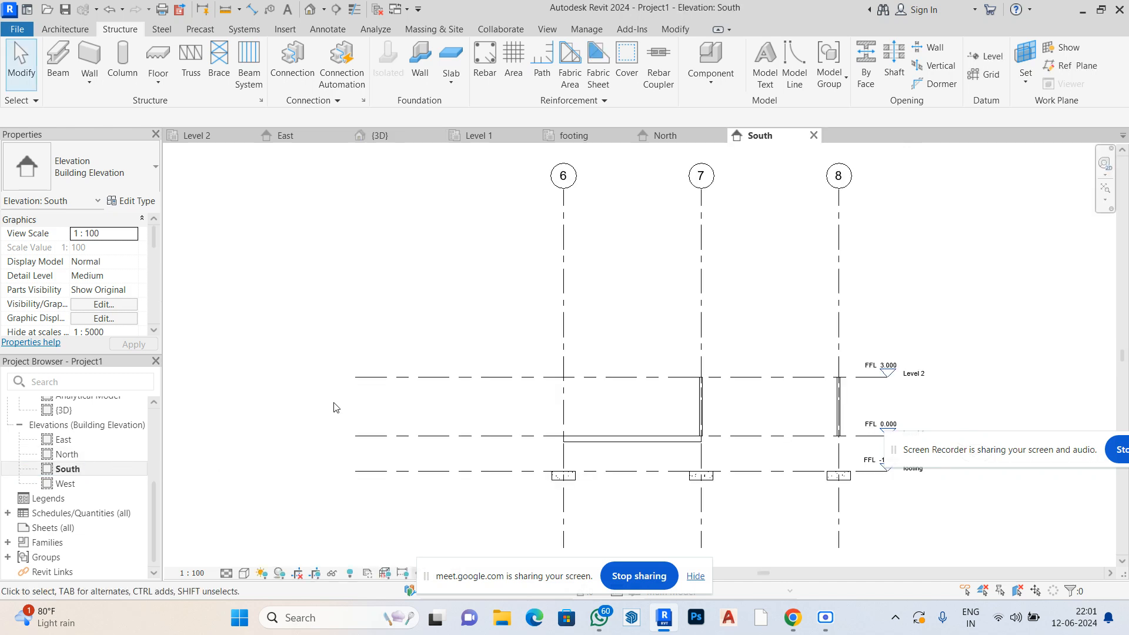
scroll(333, 405, "down", 2)
scroll(730, 434, "up", 3)
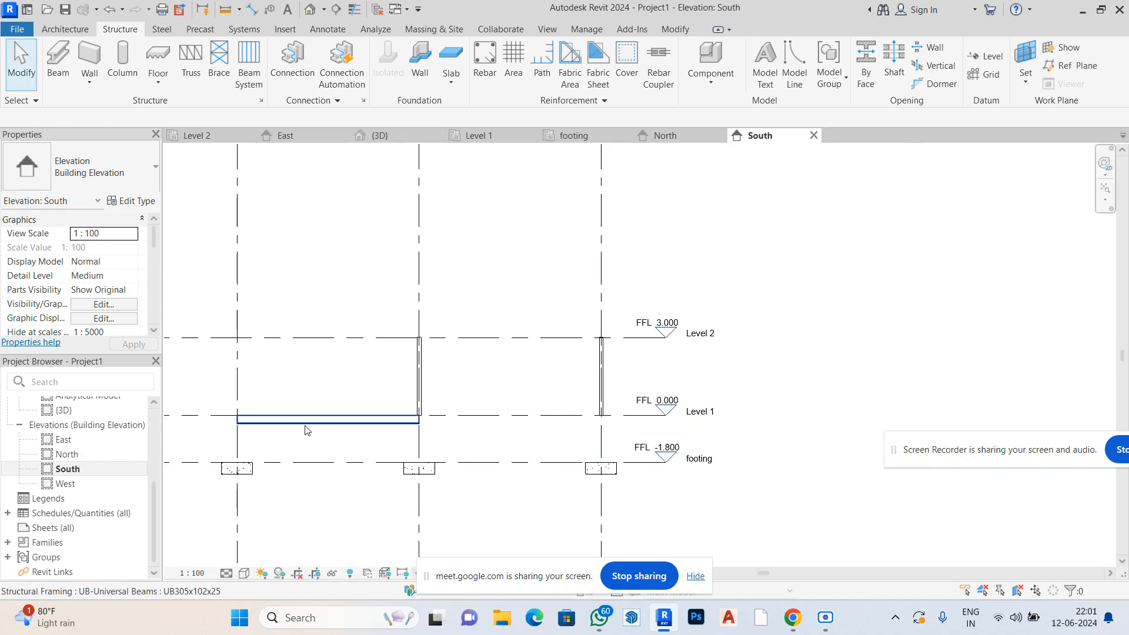
left_click(305, 428)
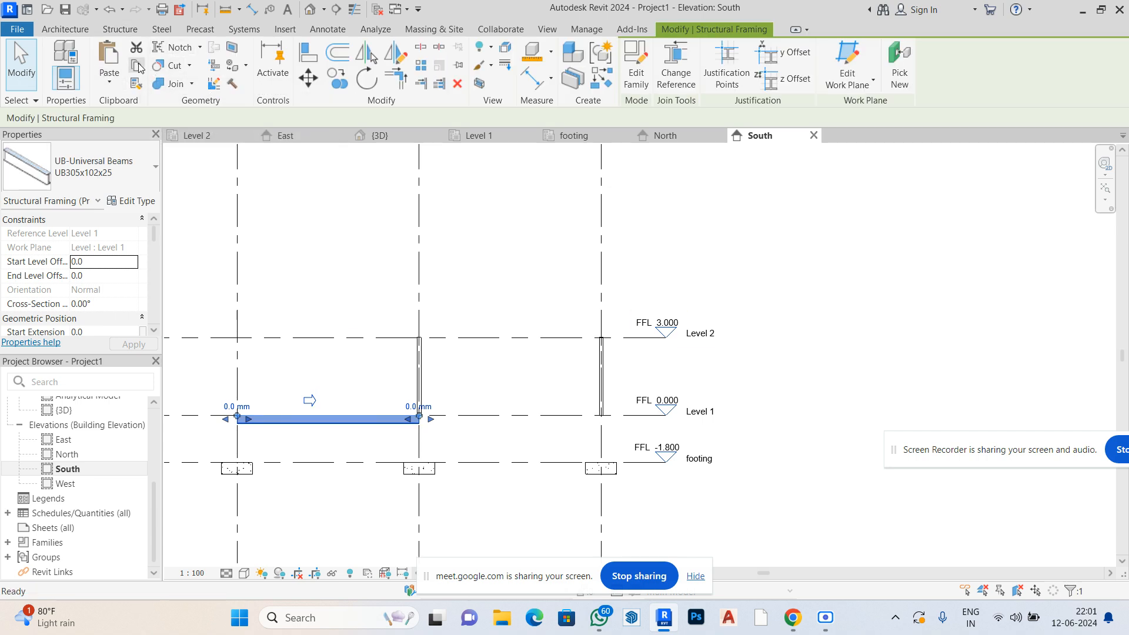
left_click(106, 84)
left_click(162, 136)
left_click(509, 237)
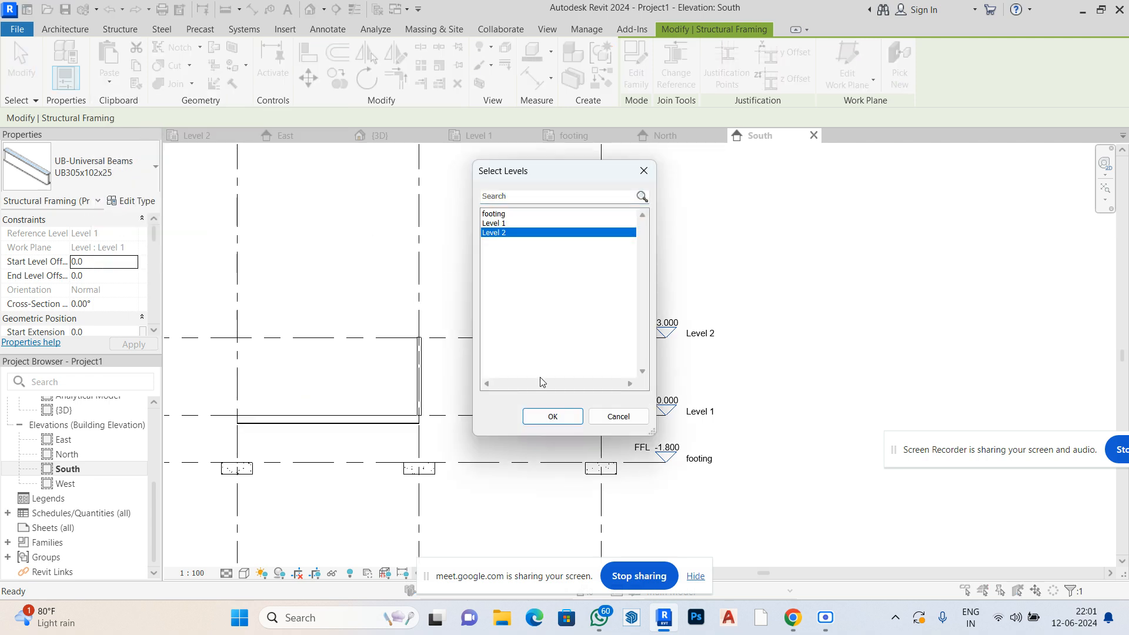
left_click(551, 417)
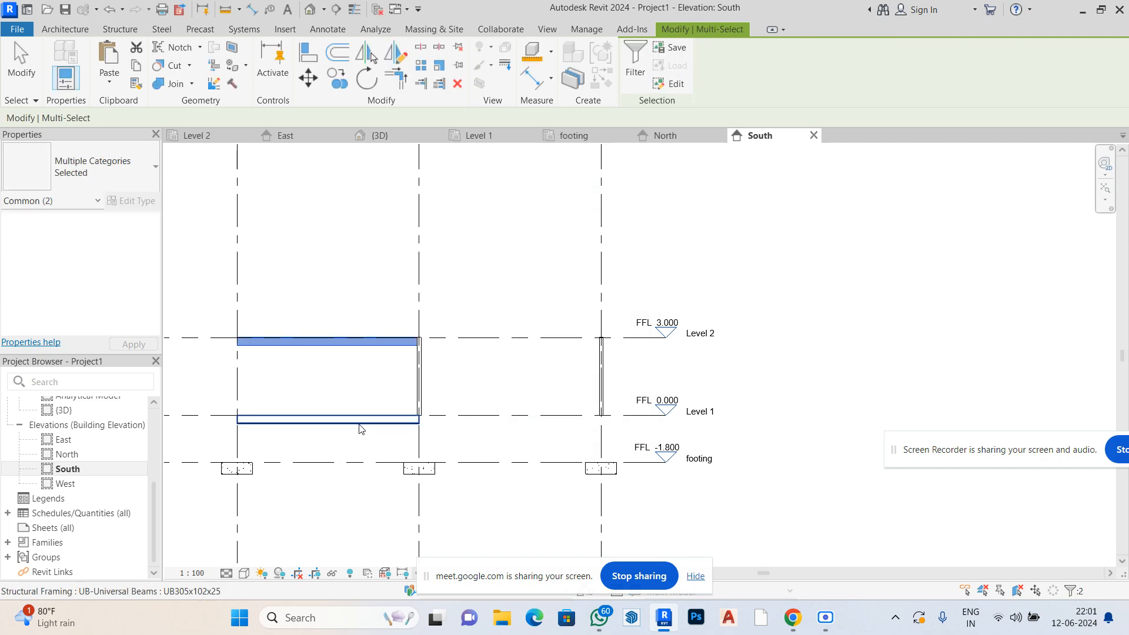
left_click(359, 427)
key("Delete")
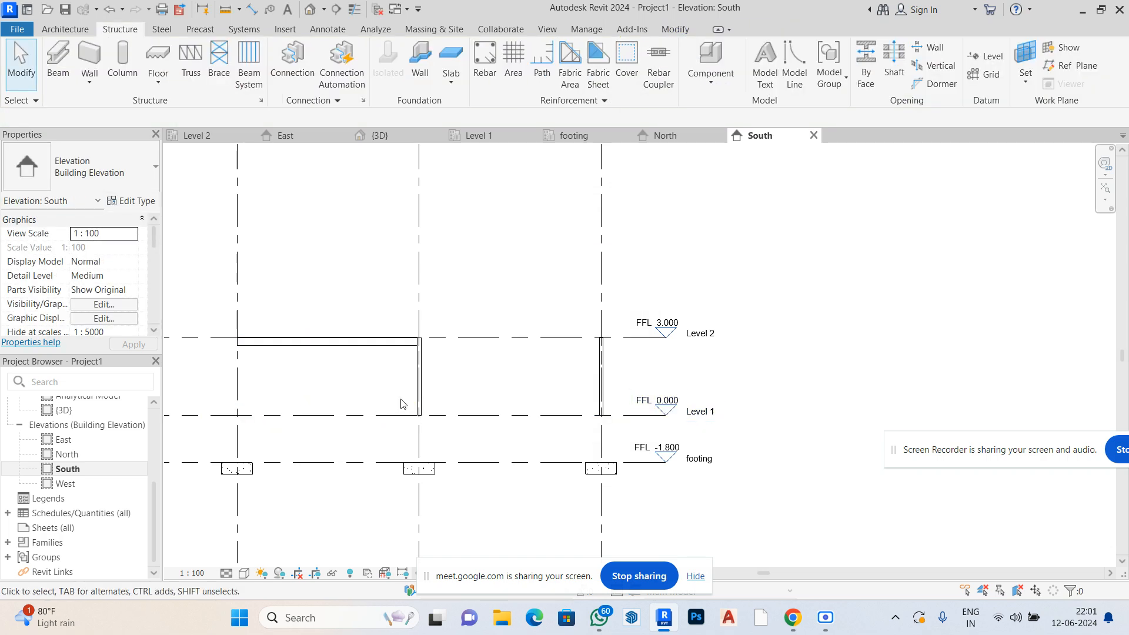
Copy the Level 2 beam from the bay between grids 6 and 7 into the bay between grids 7 and 8
left_click(352, 342)
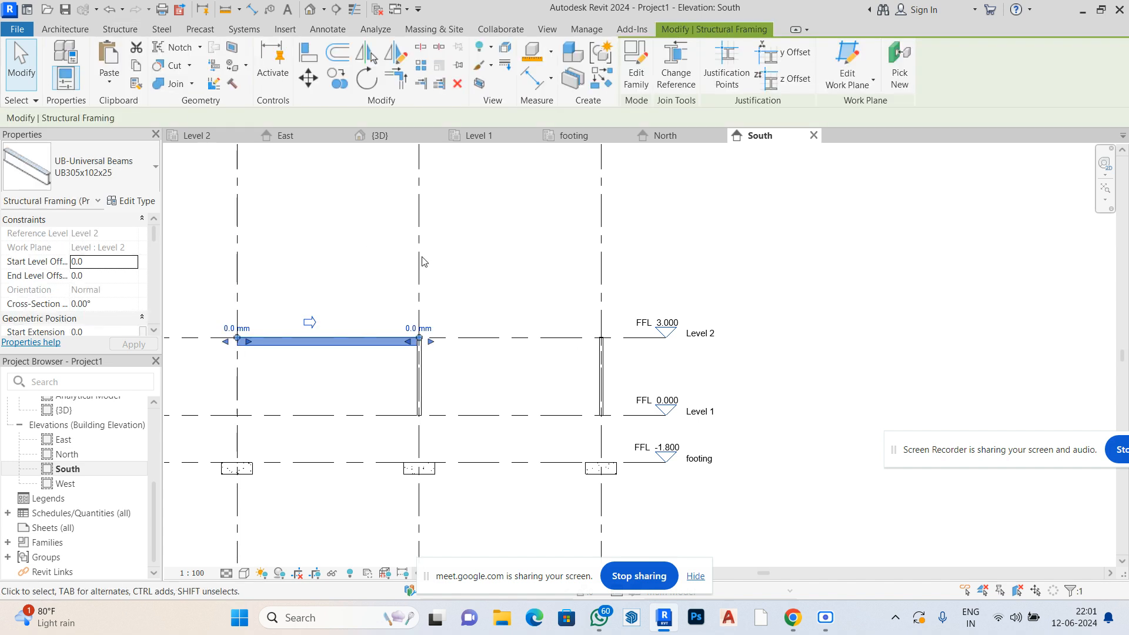
left_click(337, 78)
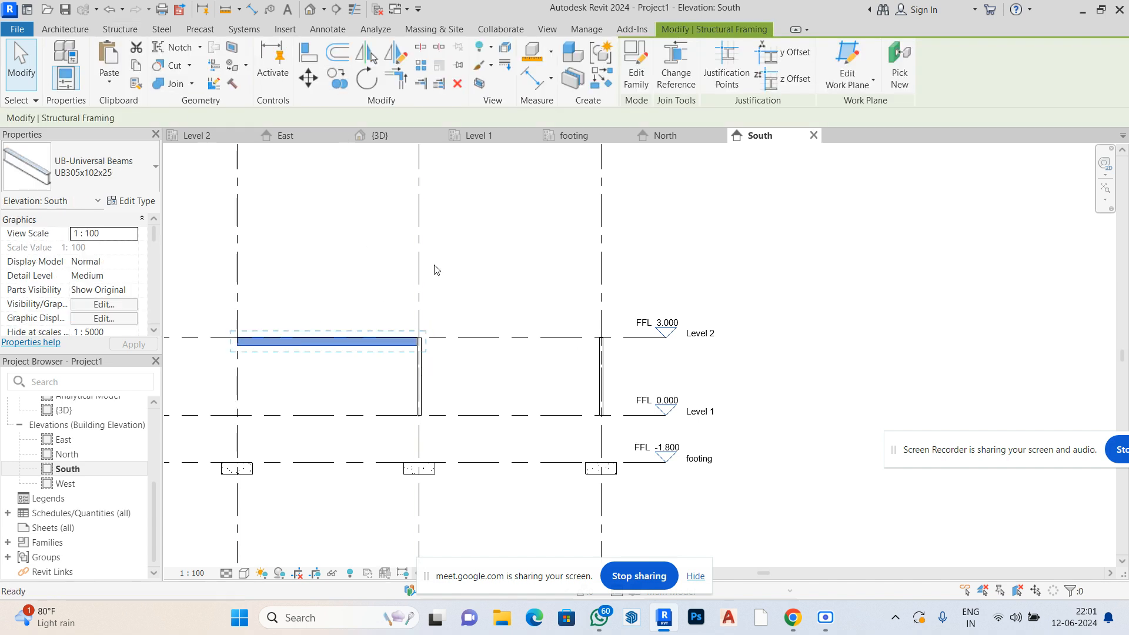
left_click(419, 346)
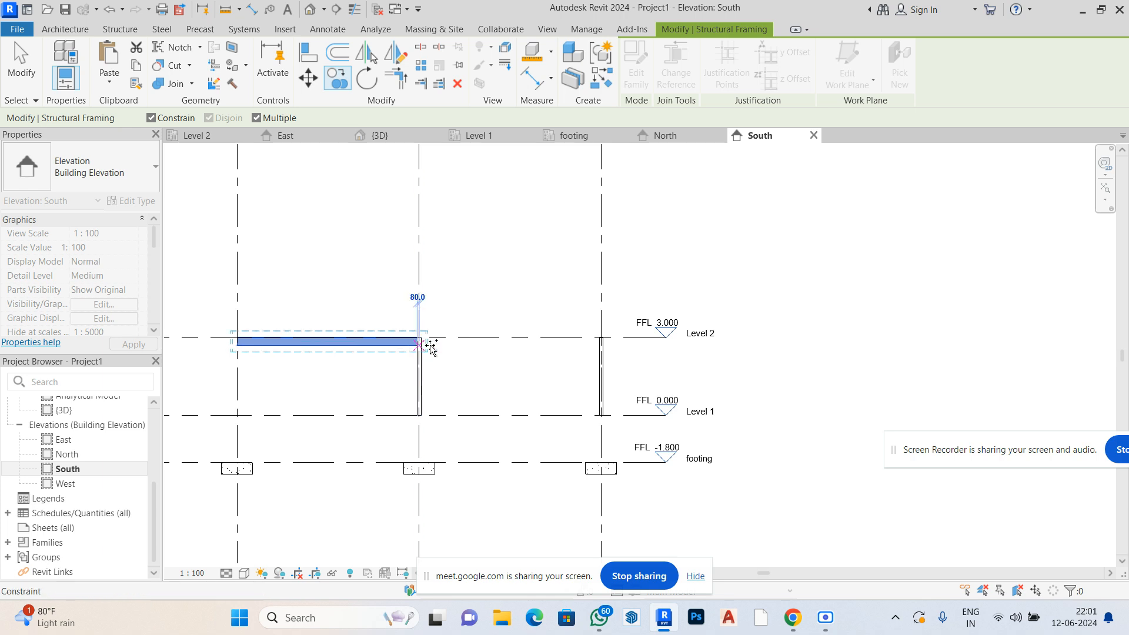
left_click(600, 340)
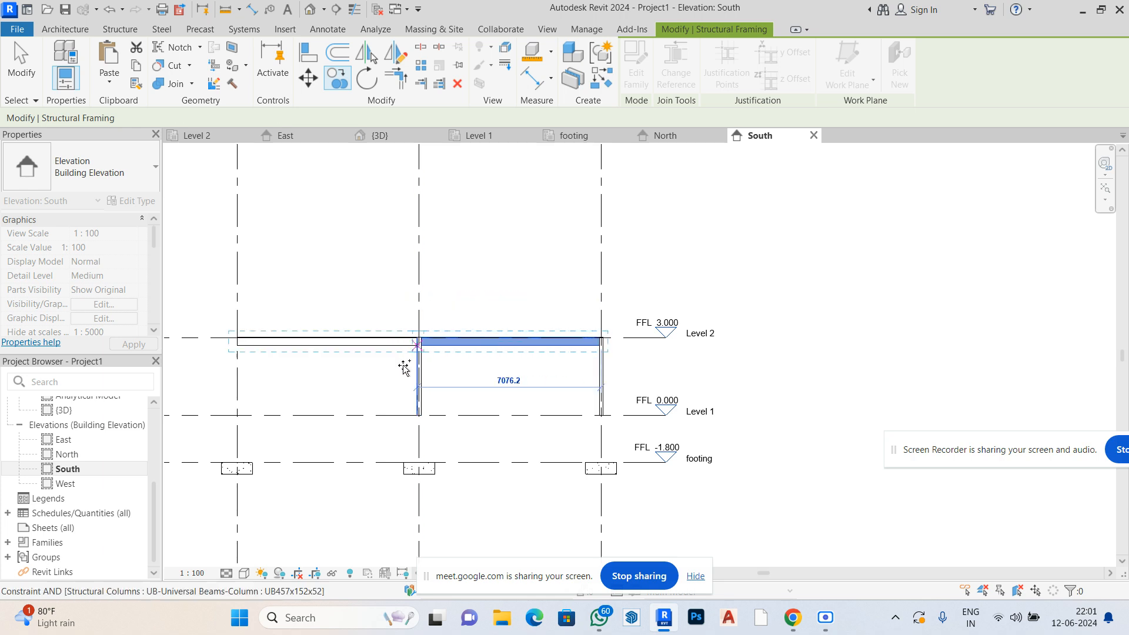
key("Escape")
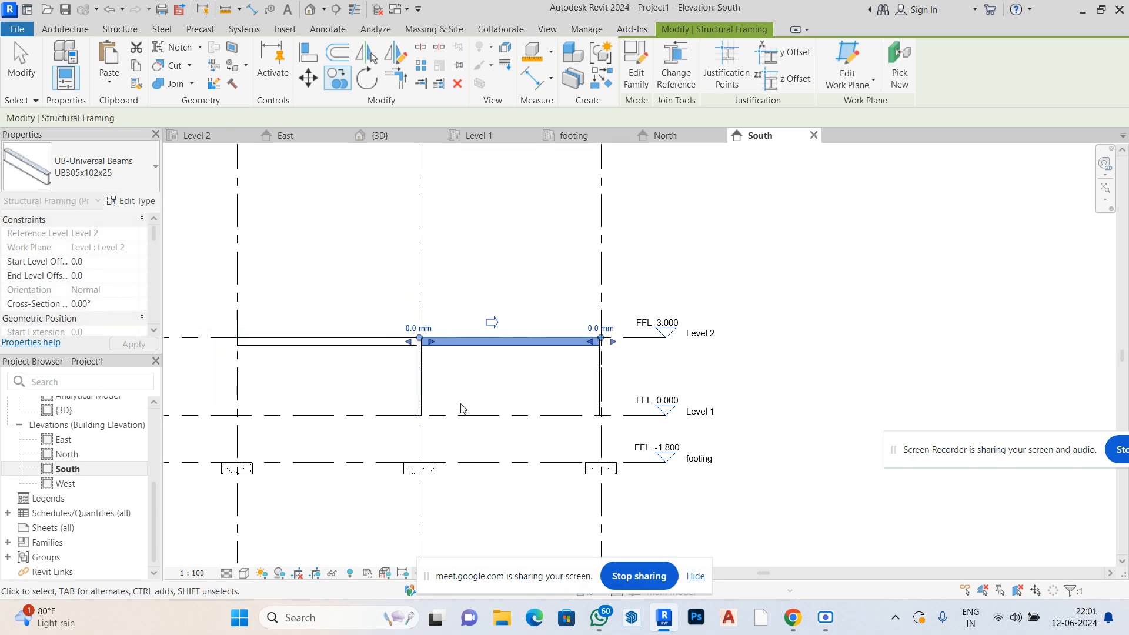
Copy the column at grid 7, unconstrained, to the intersection of grid 6 and Level 1
left_click(419, 379)
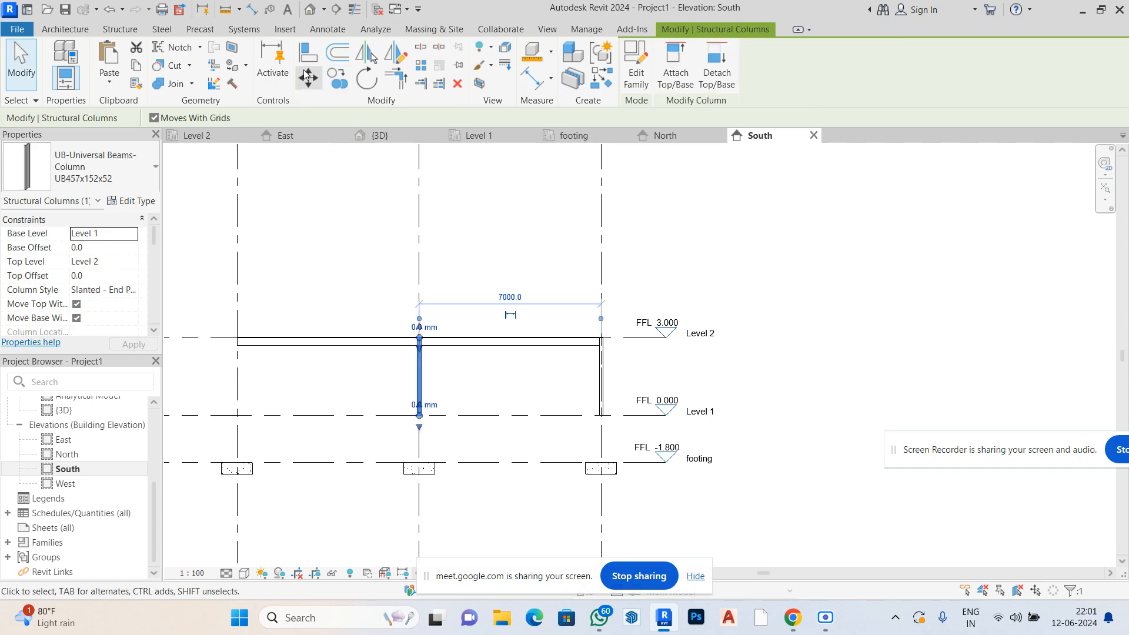
left_click(336, 77)
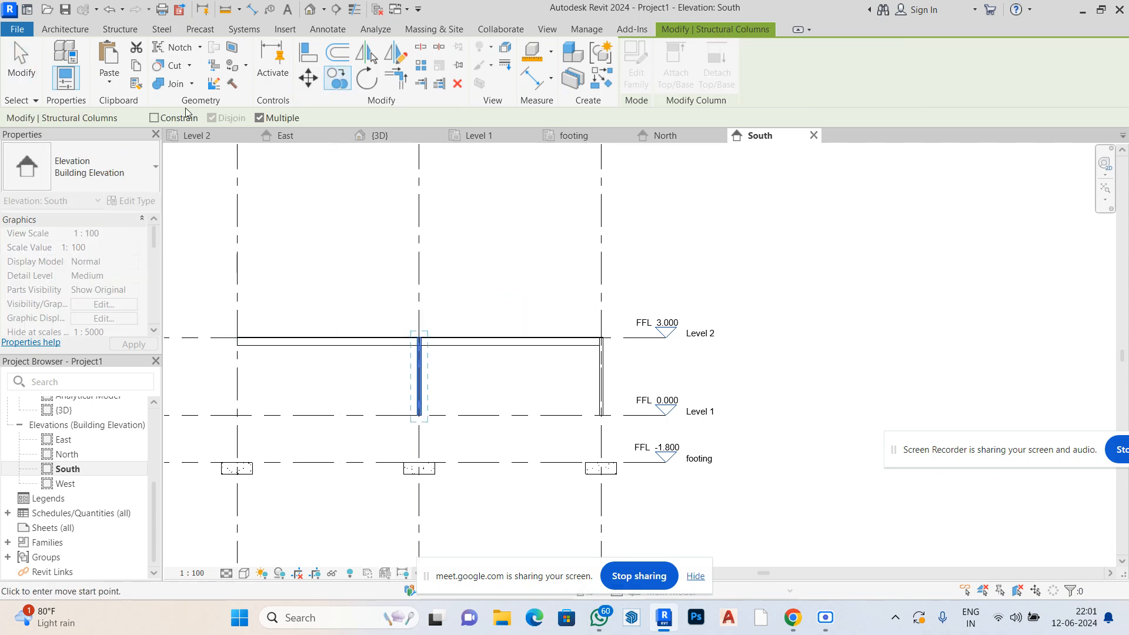
left_click(419, 416)
left_click(237, 415)
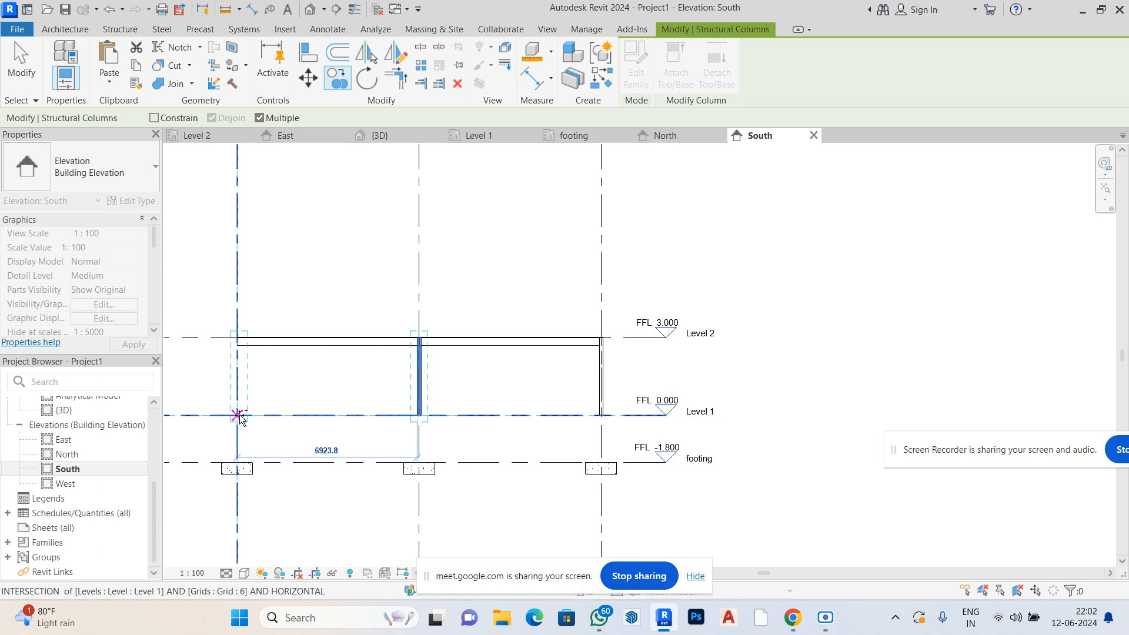
key("Escape")
key("Escape")
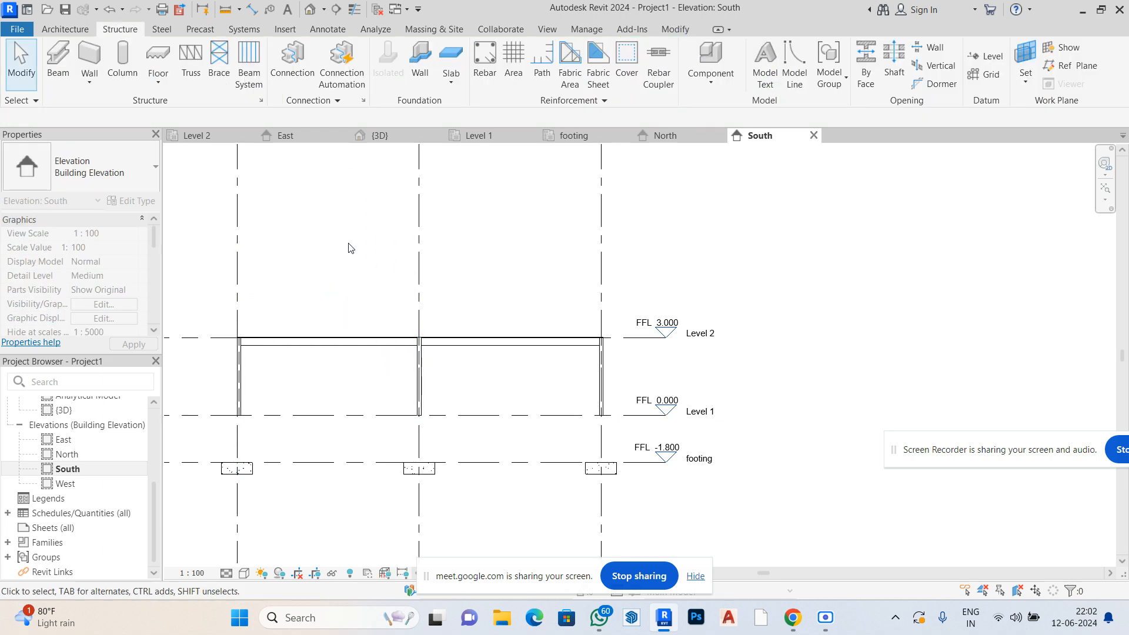
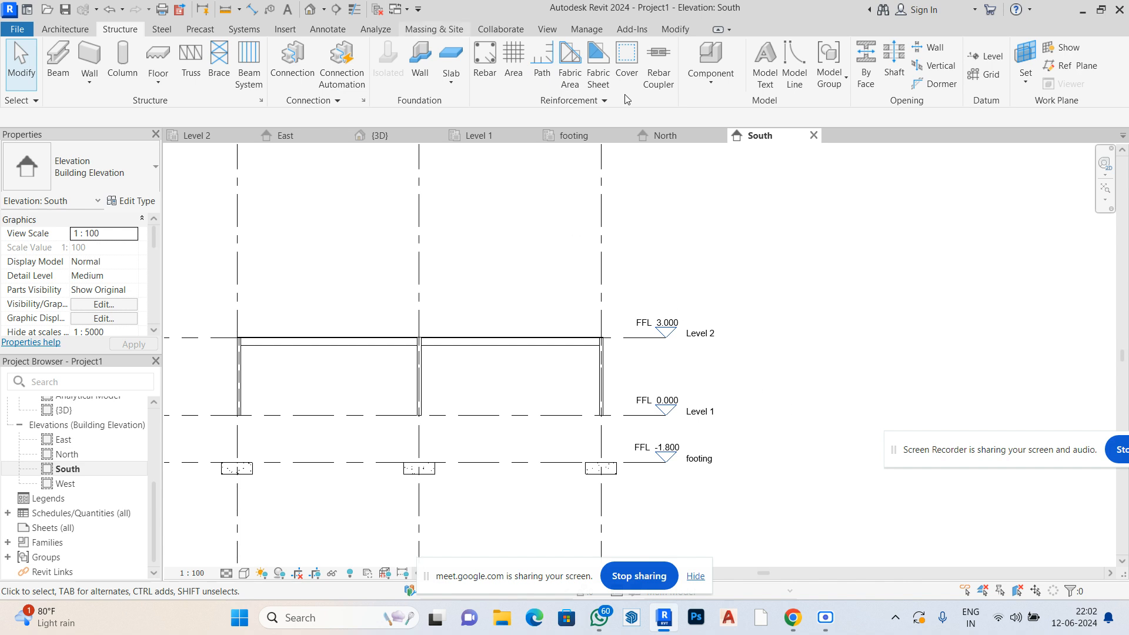
Examine the columns, the Level 2 beams and the footings below them in the South elevation
scroll(662, 288, "down", 3)
scroll(483, 358, "up", 3)
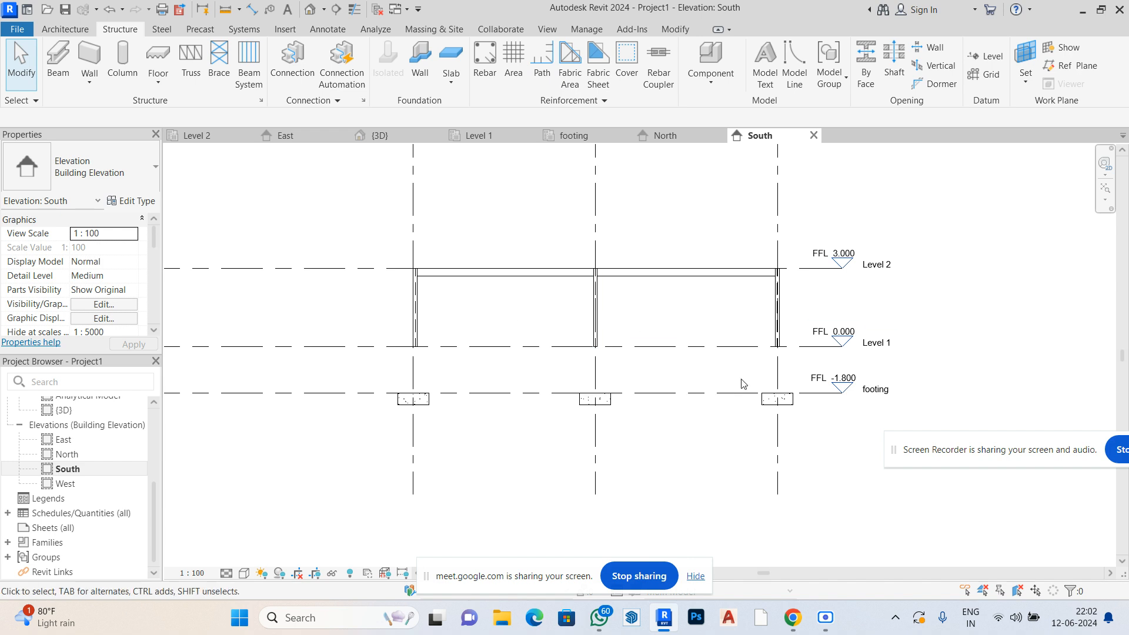
scroll(835, 360, "up", 2)
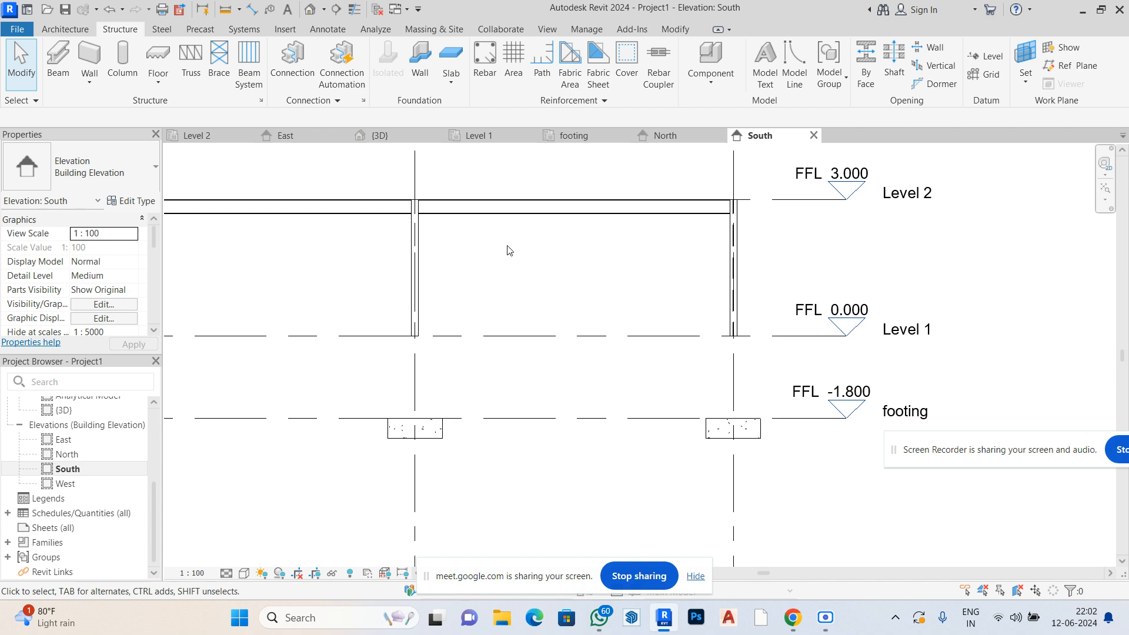
scroll(382, 251, "down", 2)
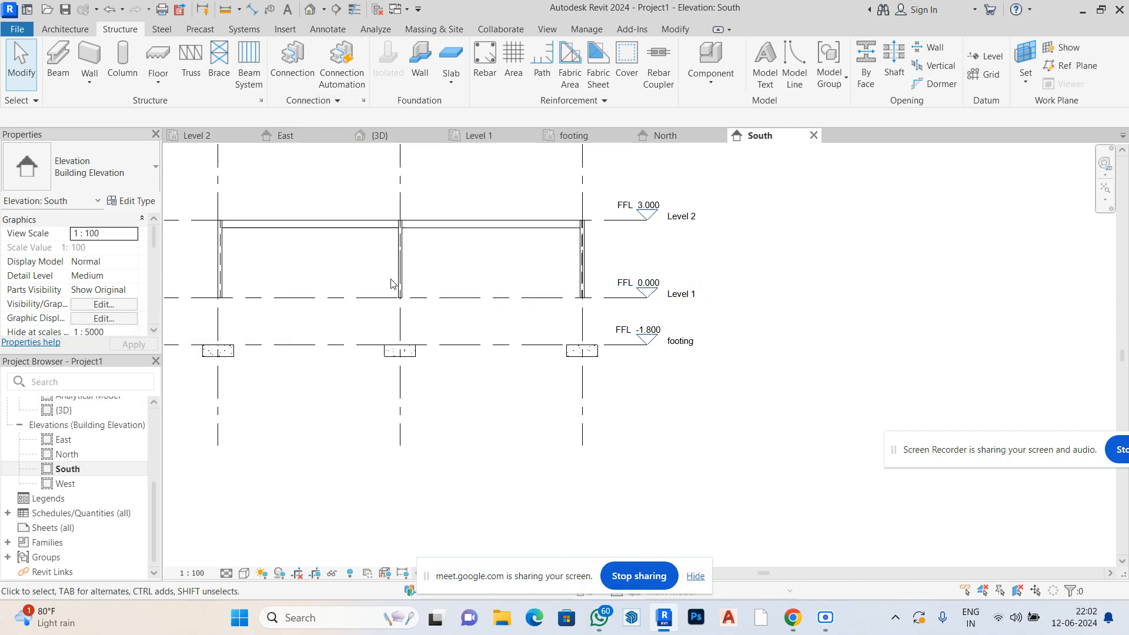
scroll(376, 230, "up", 2)
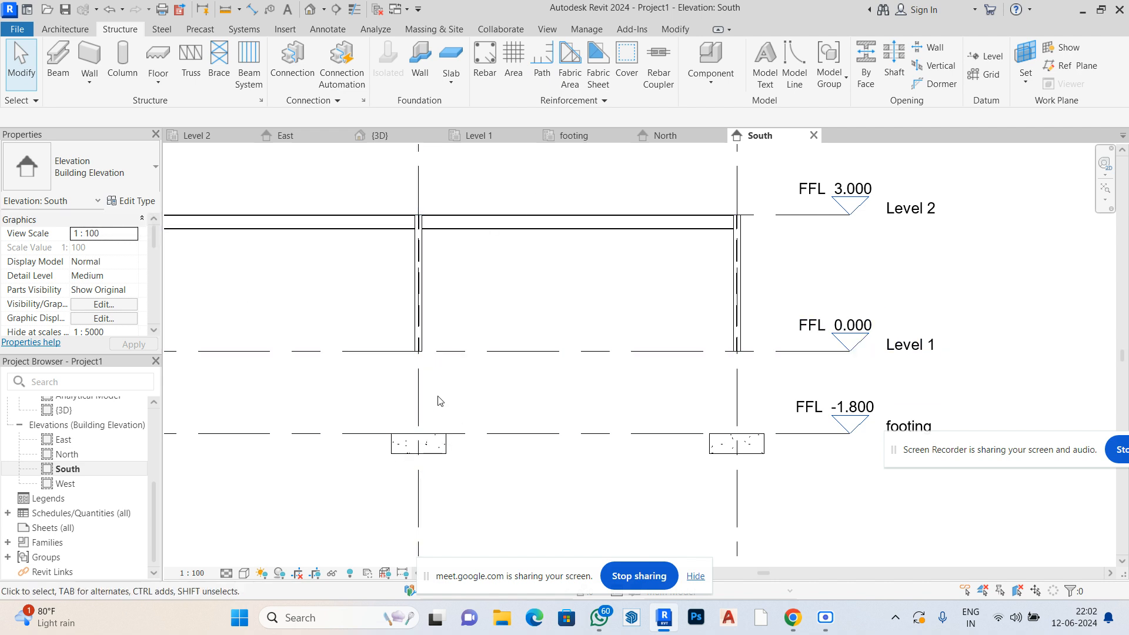
scroll(623, 371, "down", 2)
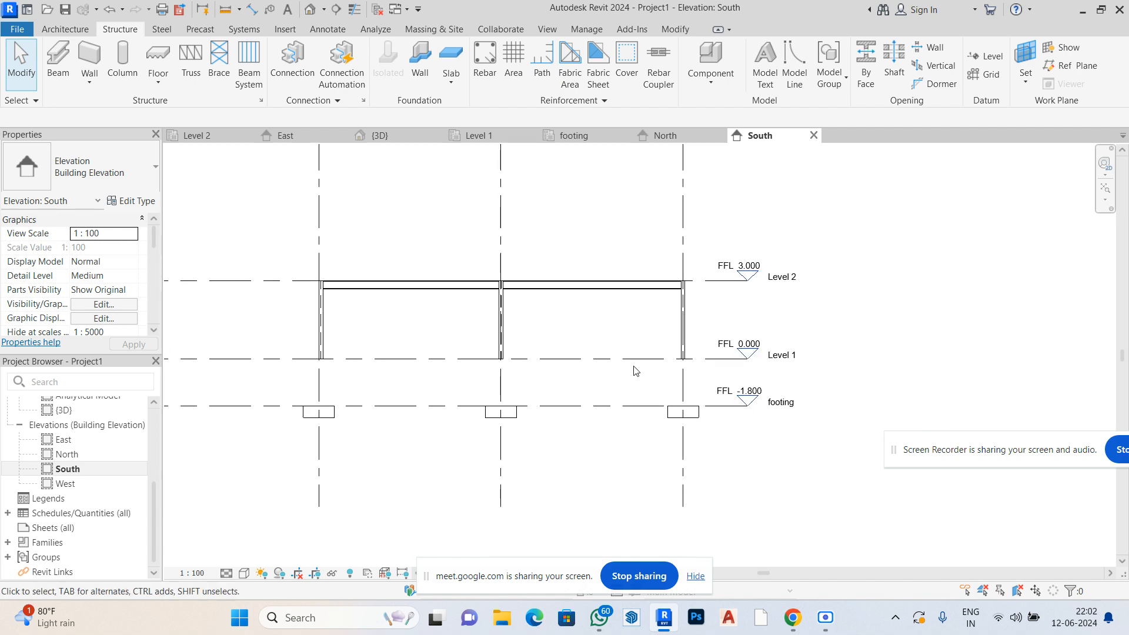
scroll(425, 379, "up", 2)
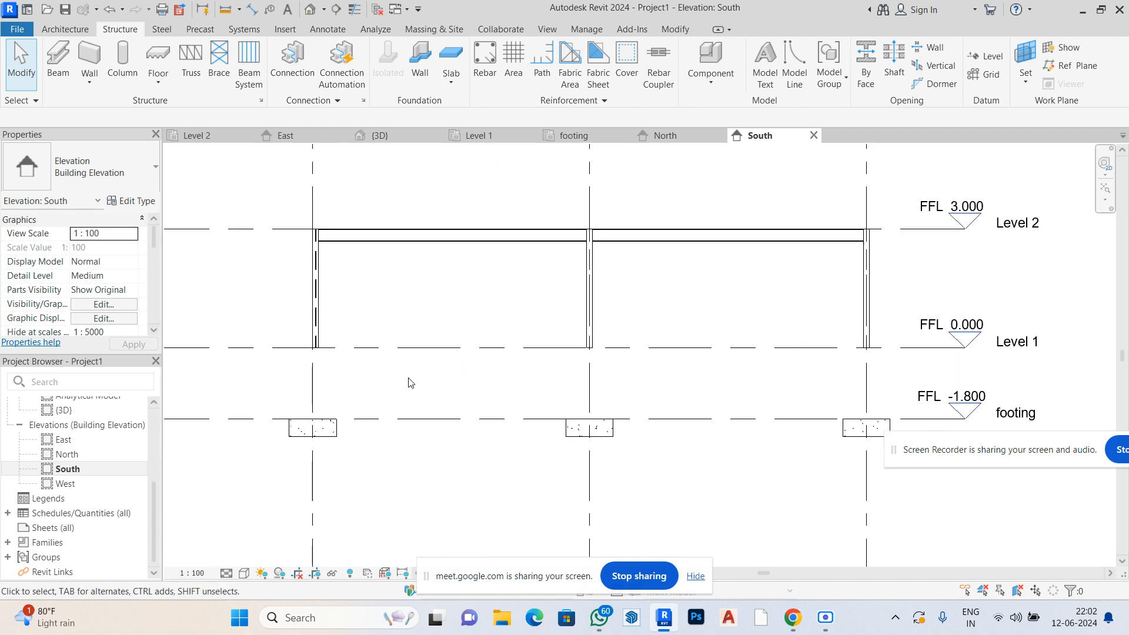
left_click(121, 61)
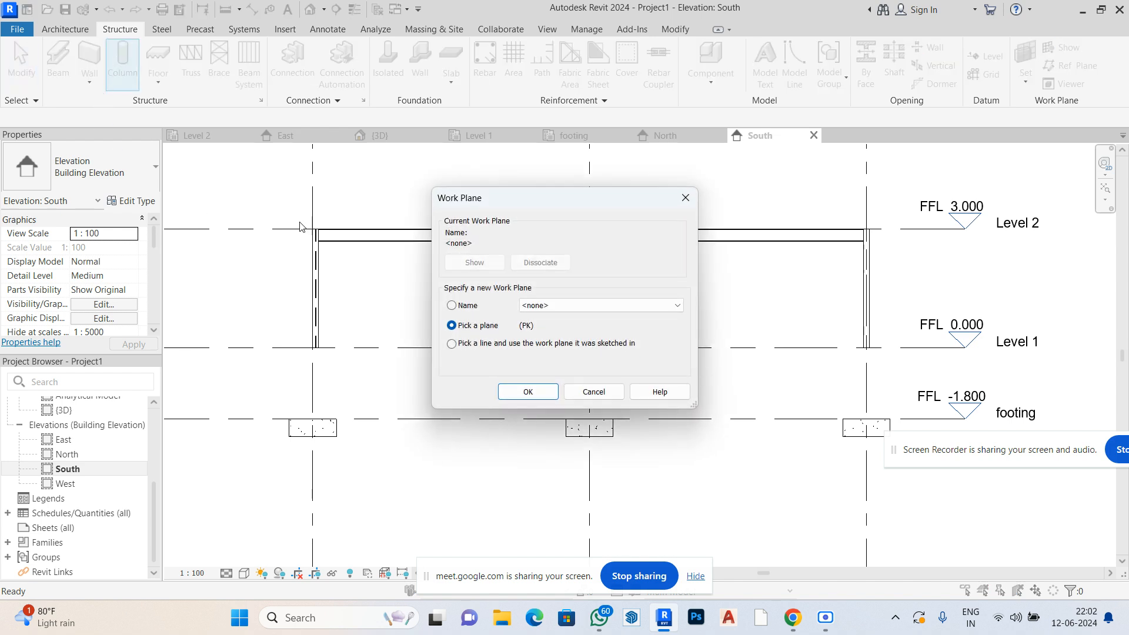
left_click(686, 198)
scroll(65, 450, "up", 3)
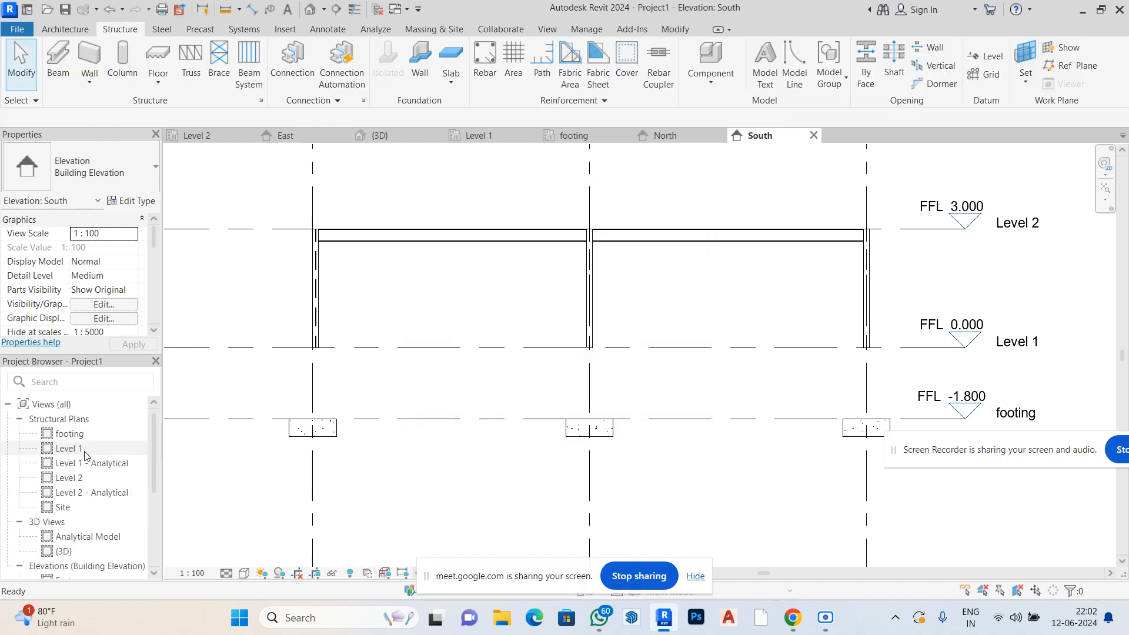
double_click(82, 435)
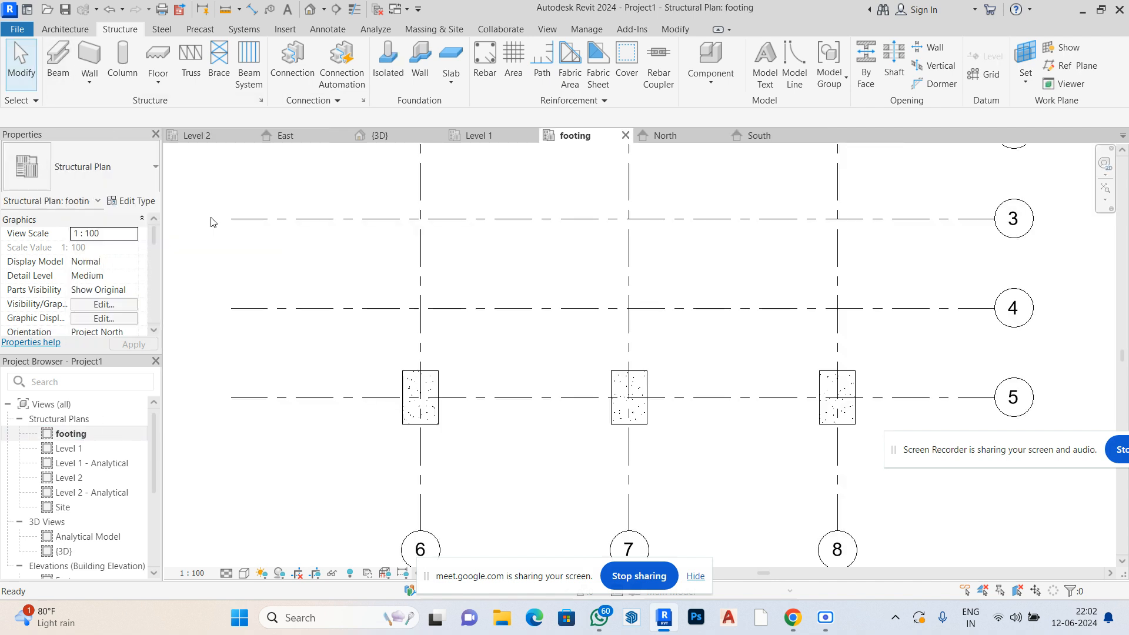
left_click(59, 59)
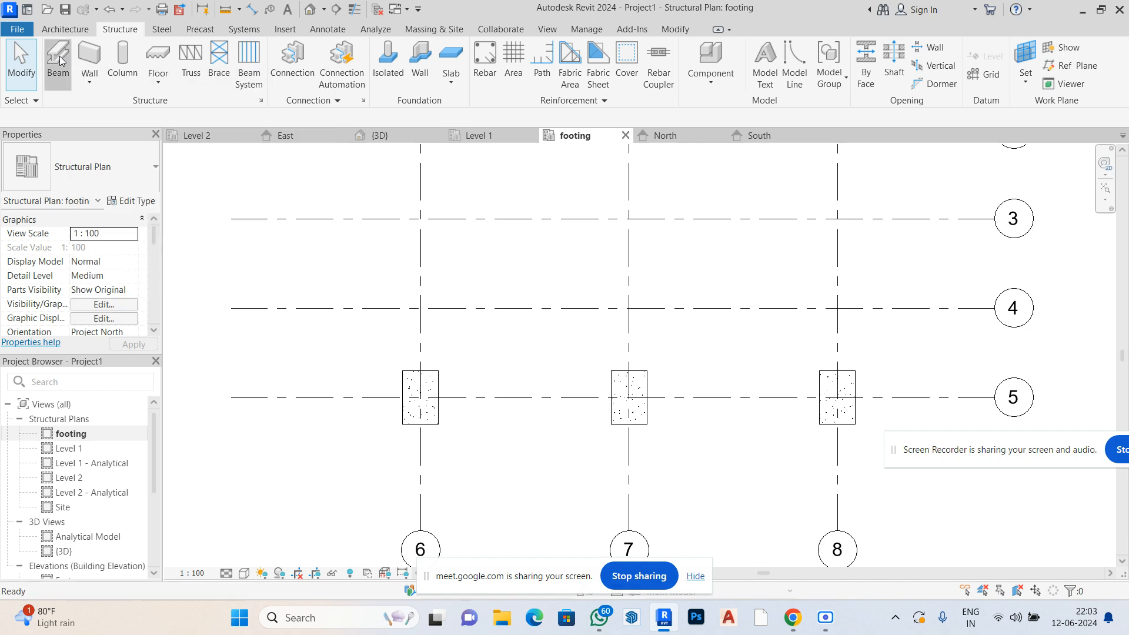
left_click(133, 172)
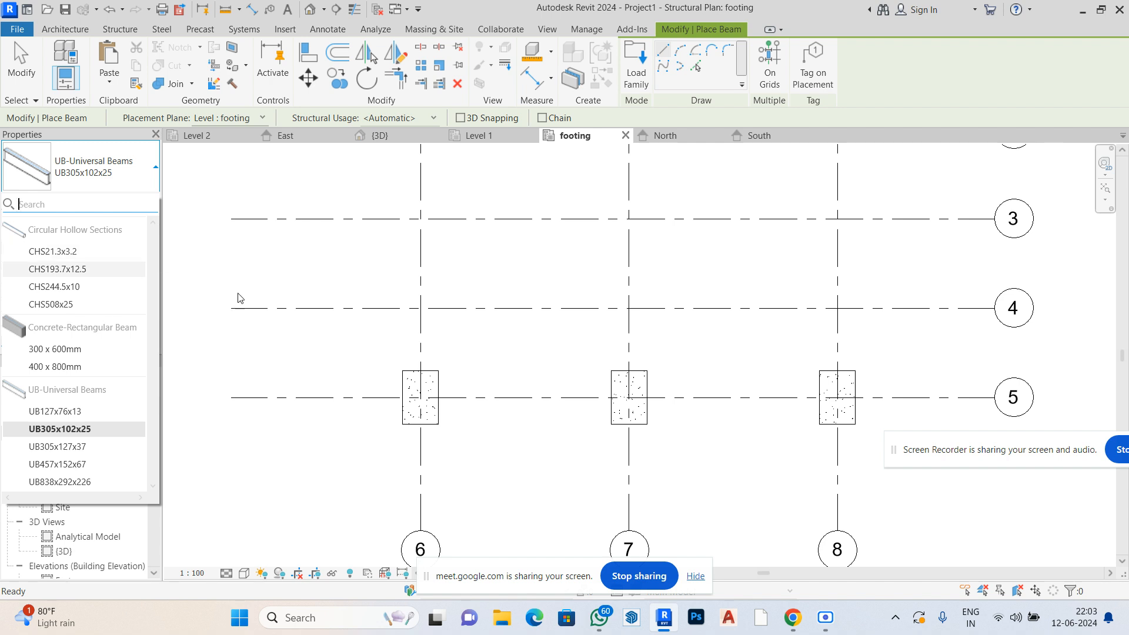
left_click(253, 218)
key("Escape")
key("Escape")
key("Escape")
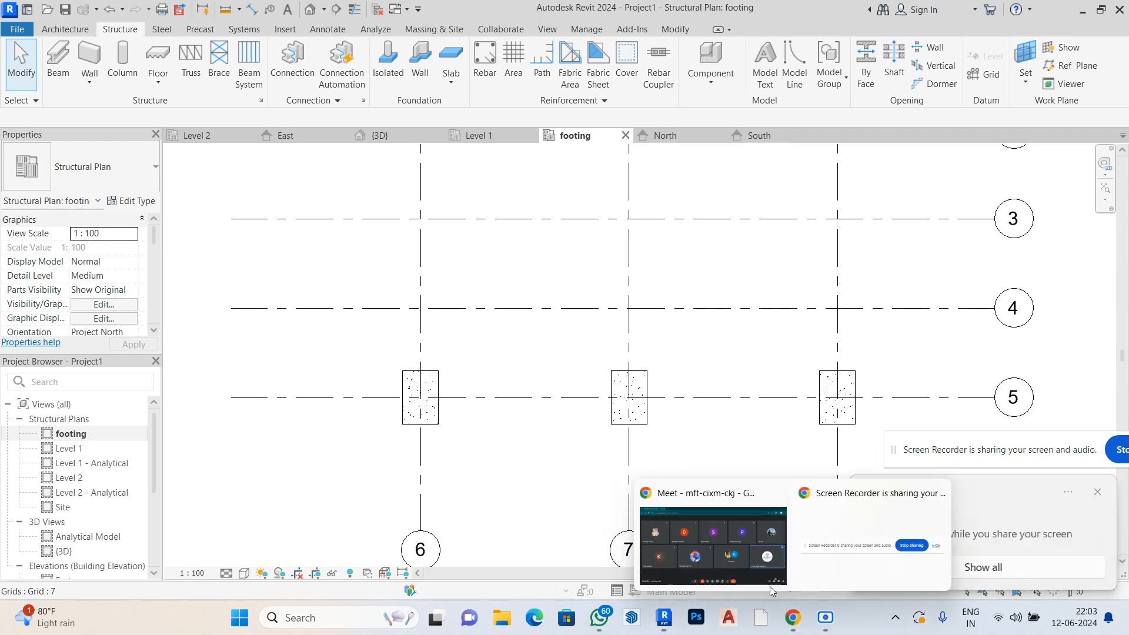
Switch to Chrome, search for "precast residence 1000sqft" in a new tab, and follow the suggested query "precast residential 1000 sq ft"
left_click(742, 571)
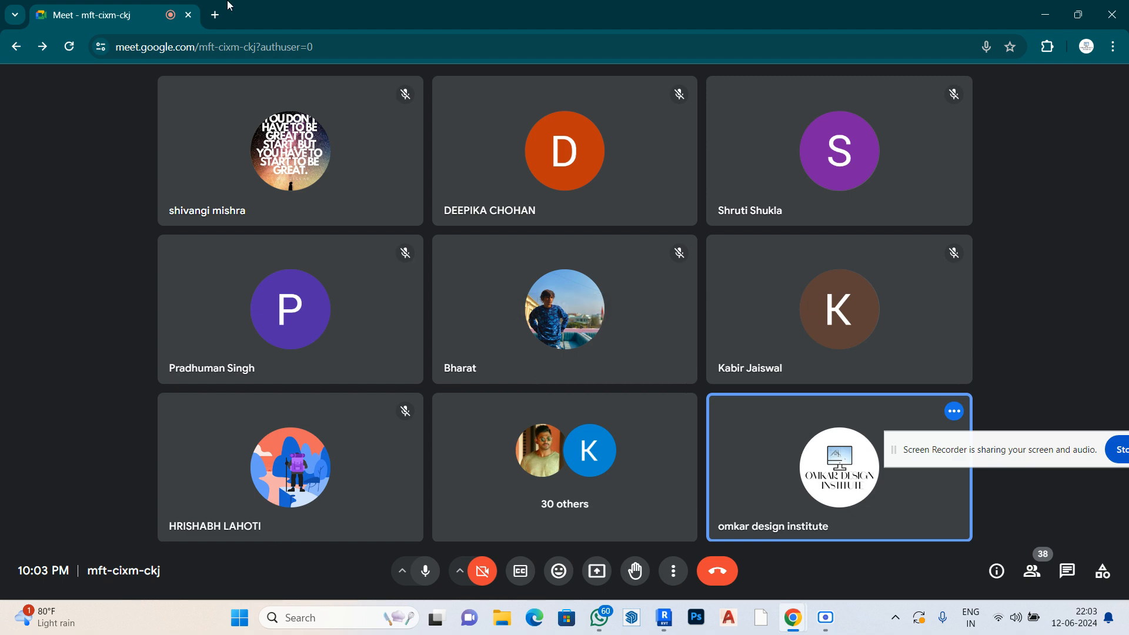
left_click(217, 15)
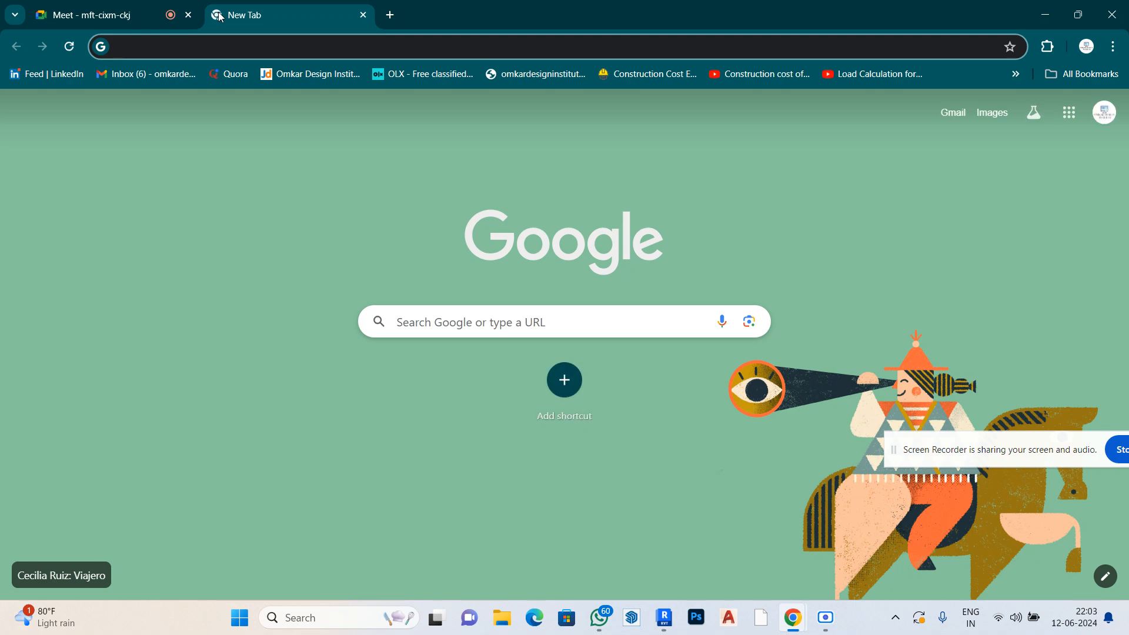
type("precast")
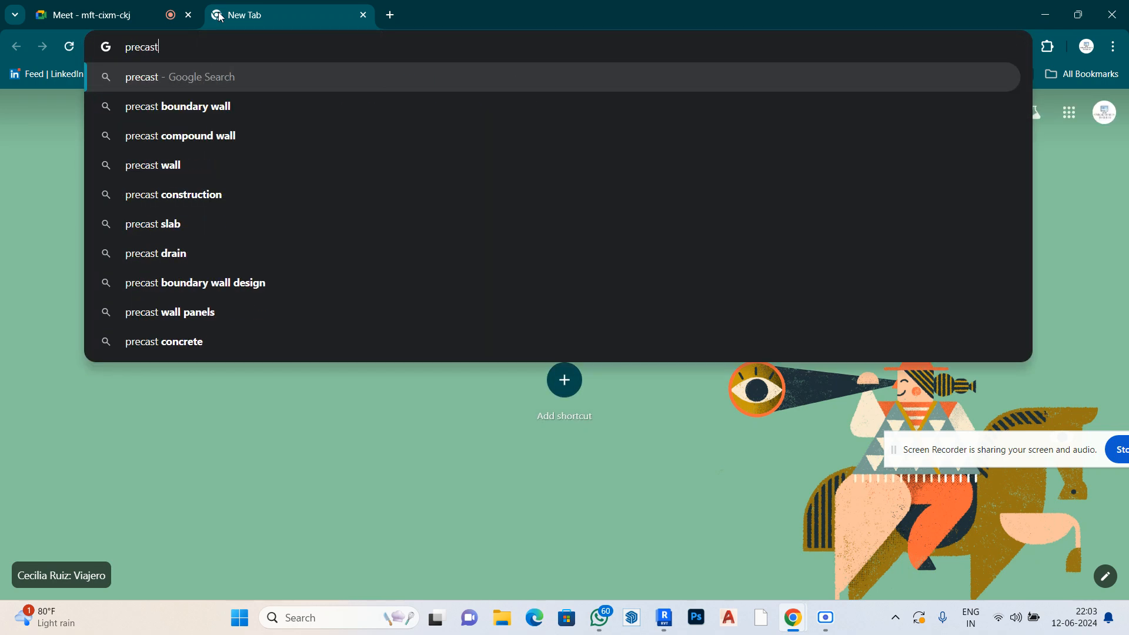
type(" residence")
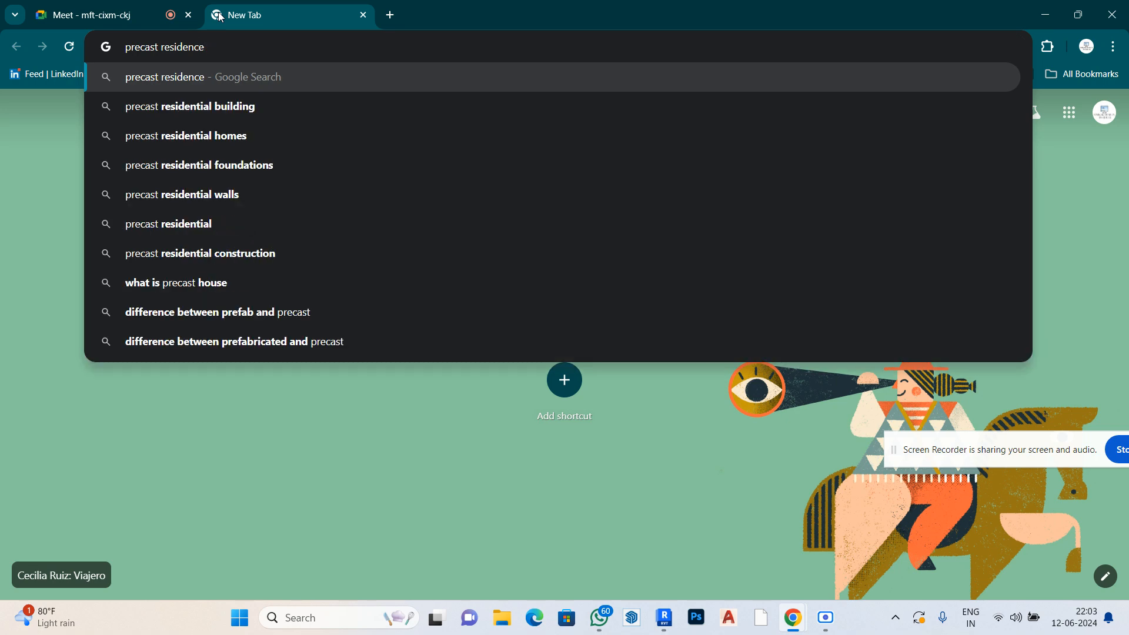
type(" 1000sqft")
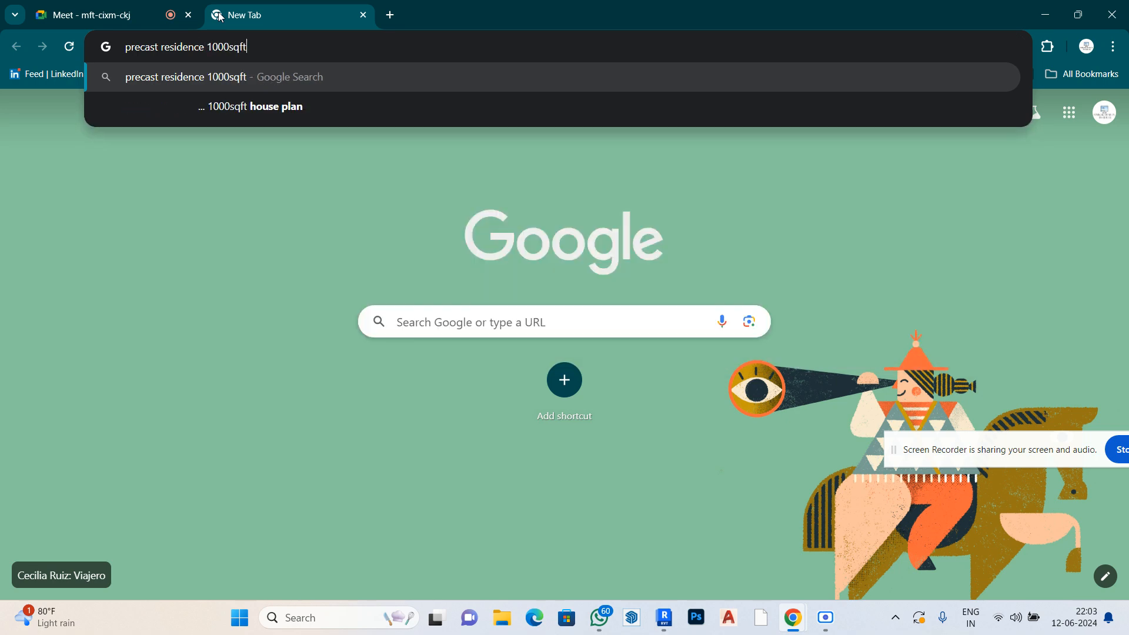
key("Return")
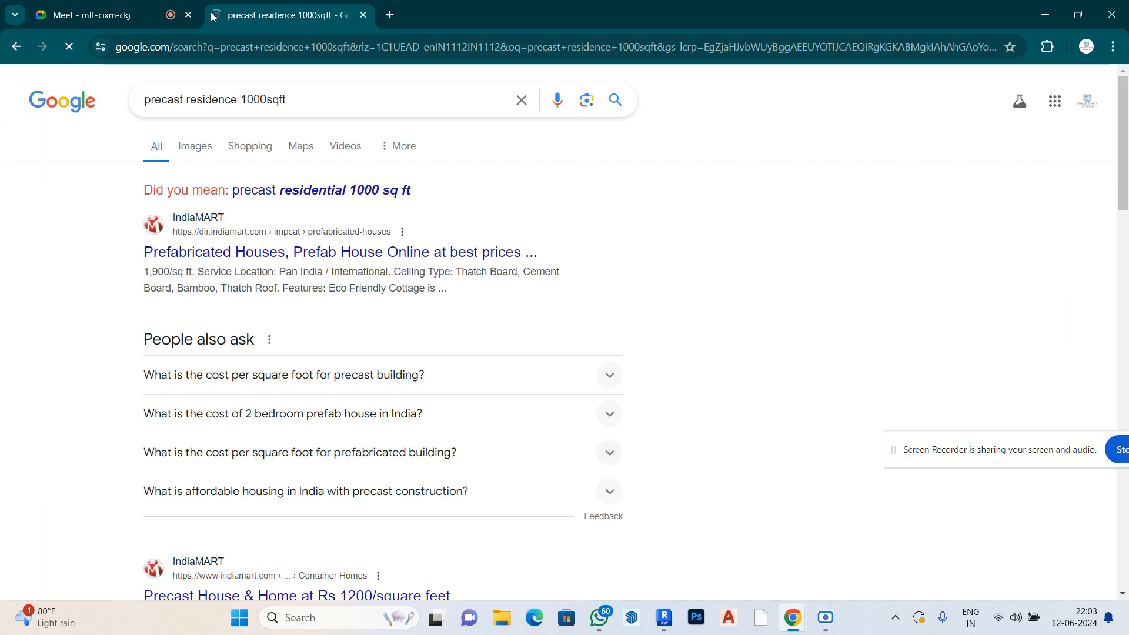
left_click(307, 192)
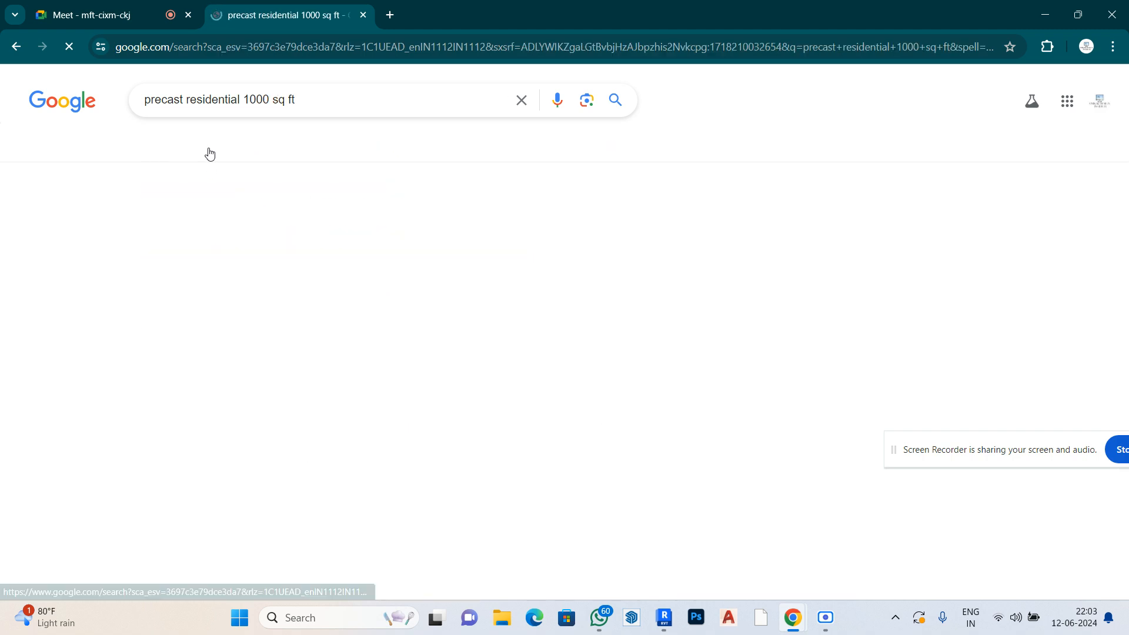
Show the image results for the precast residential 1000 sq ft search
left_click(196, 147)
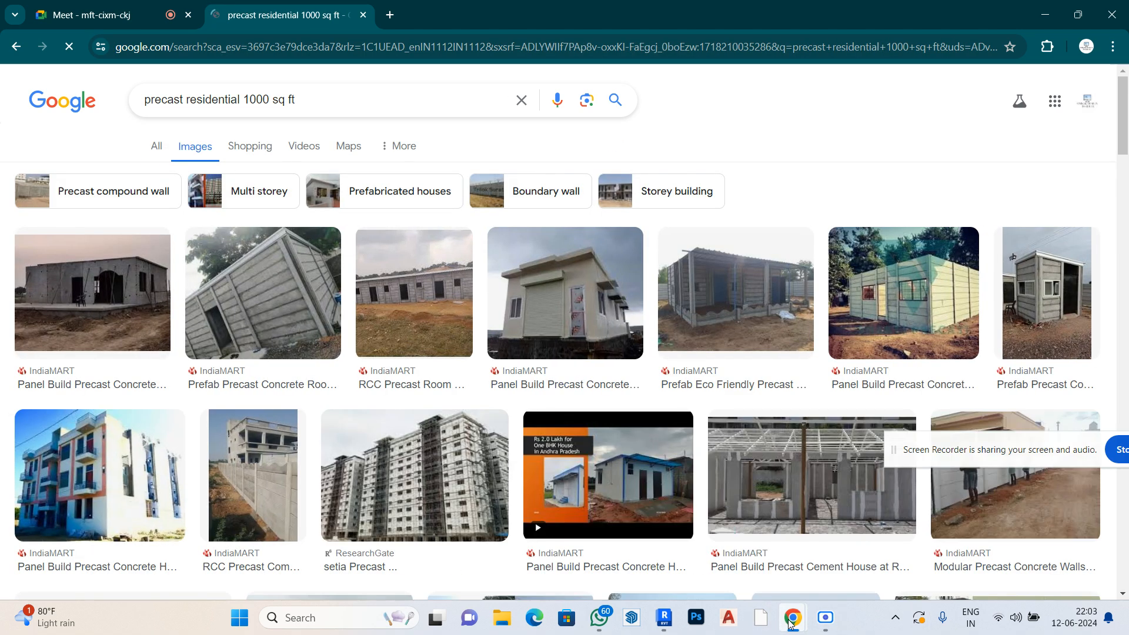
Return to the Google Meet call, take over as main presenter and share the entire screen
left_click(111, 18)
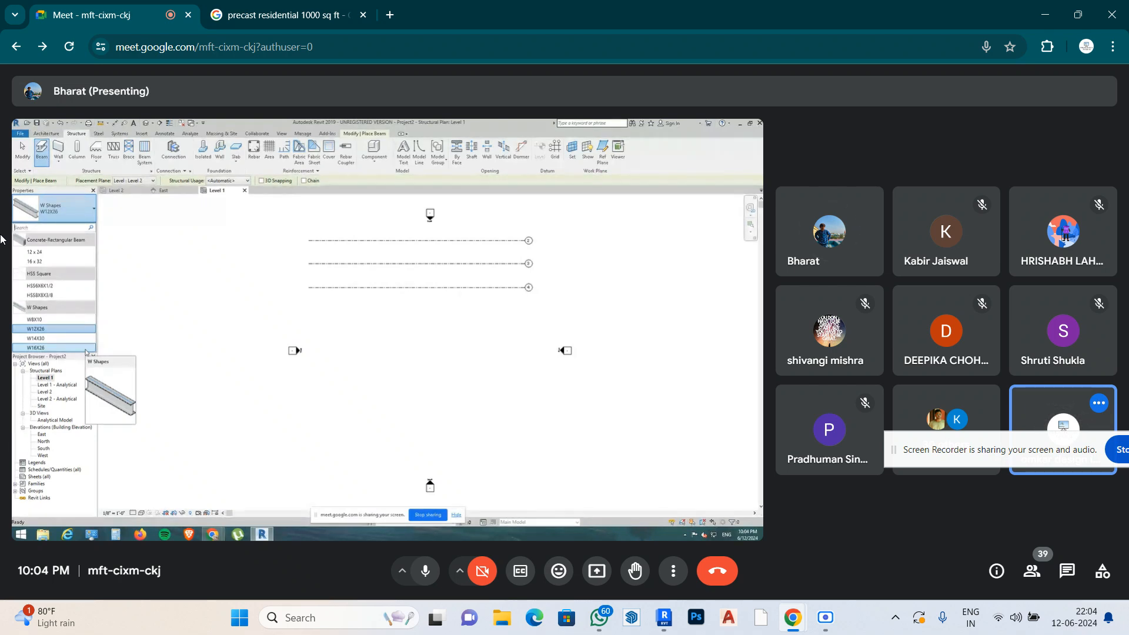
mouse_move(357, 209)
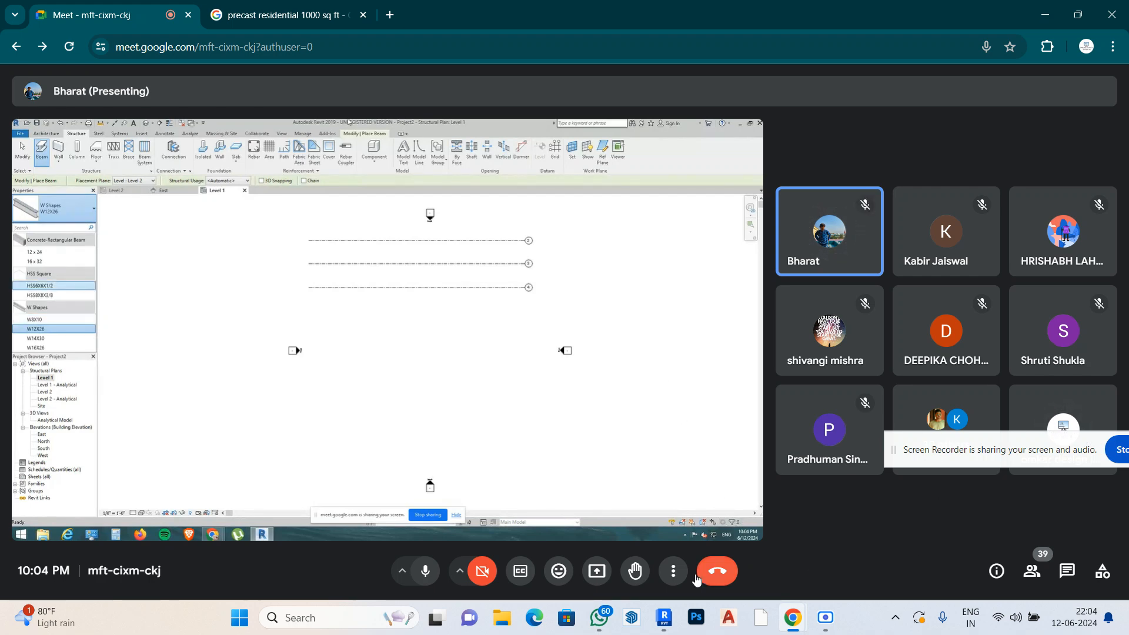
left_click(597, 570)
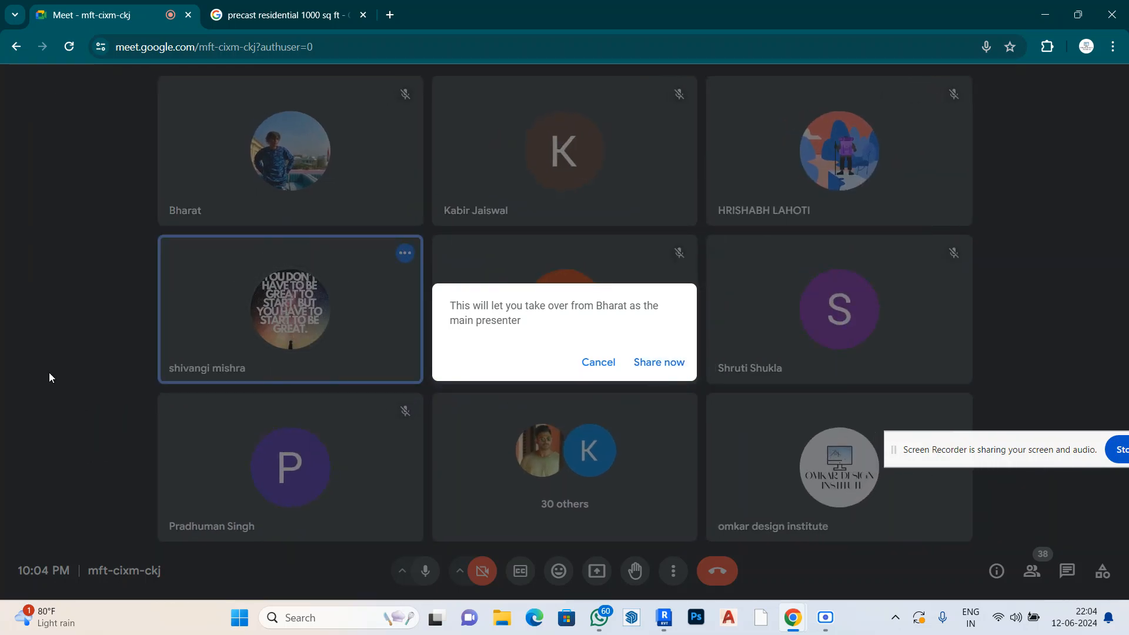
left_click(657, 360)
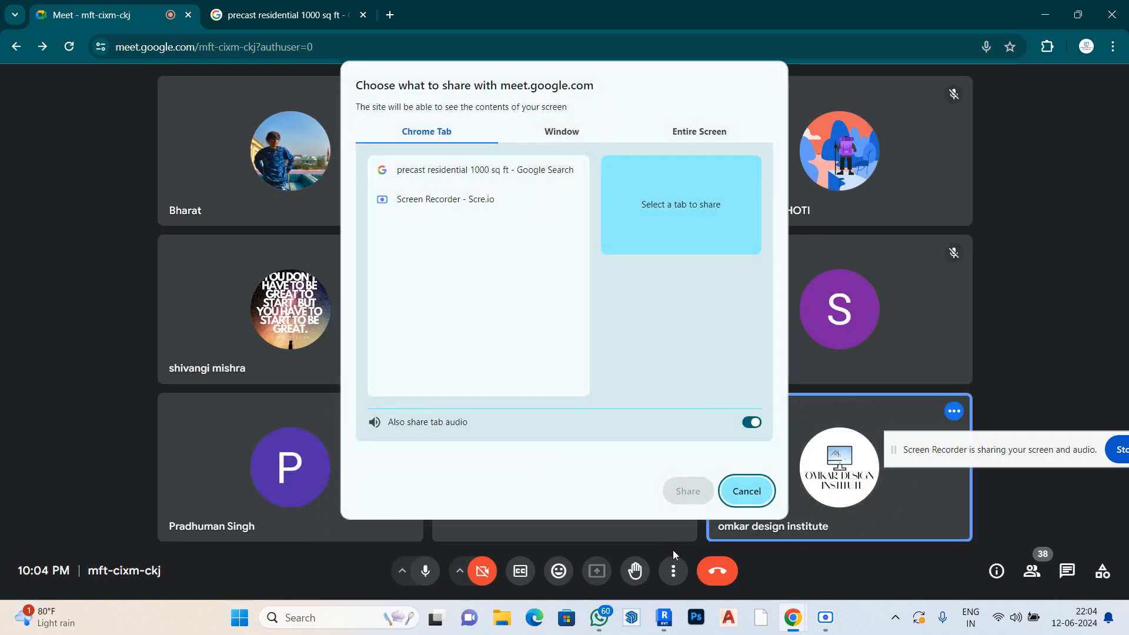
left_click(701, 135)
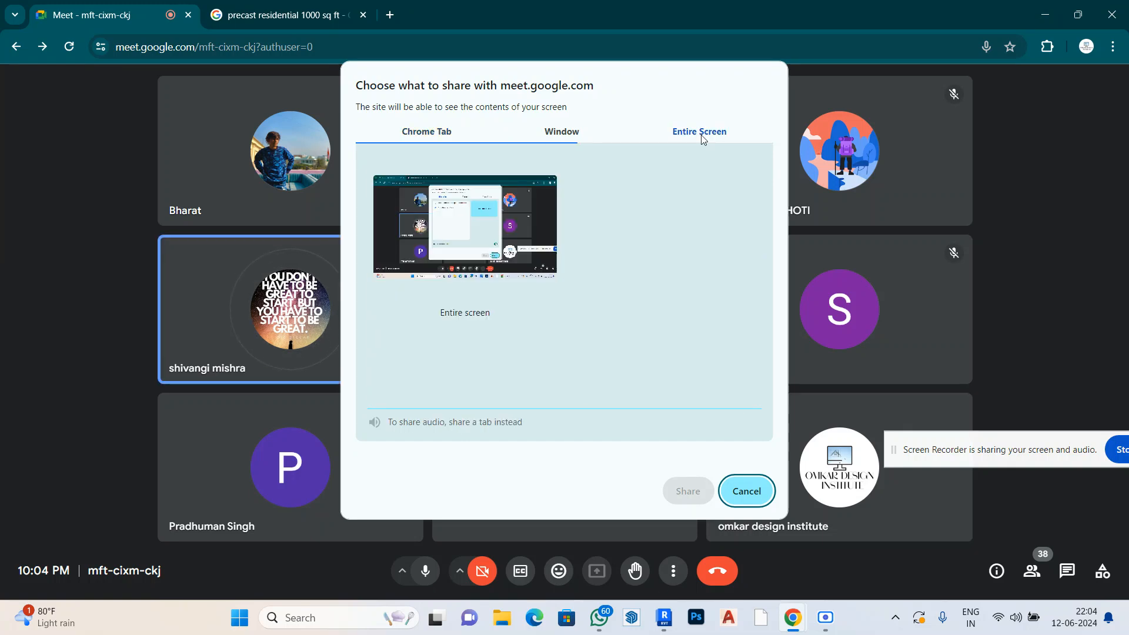
left_click(497, 215)
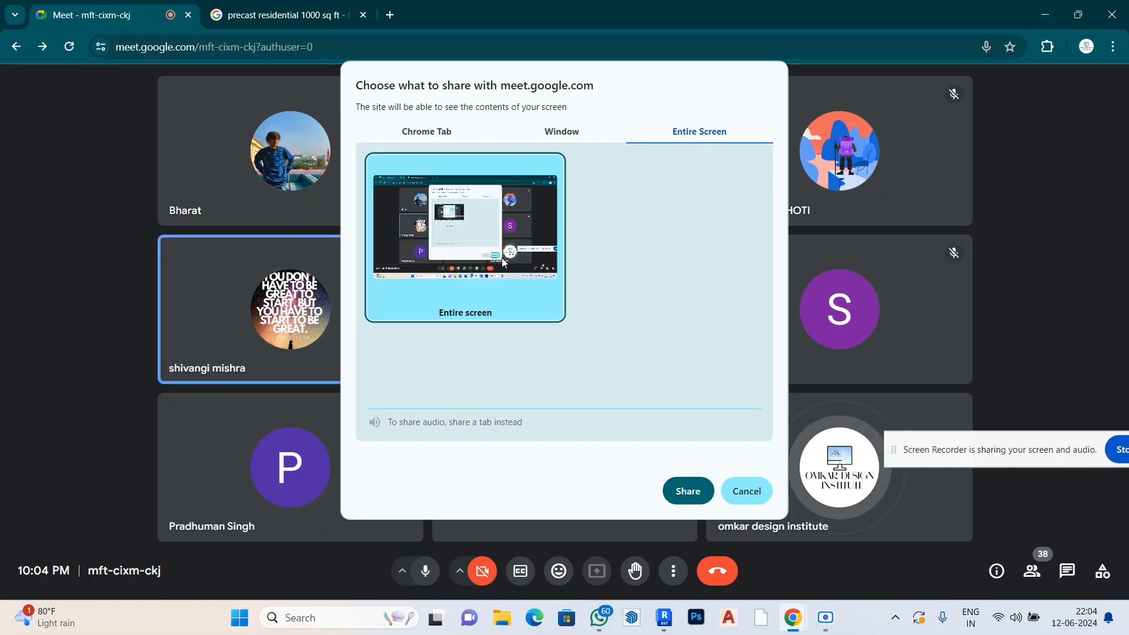
left_click(685, 494)
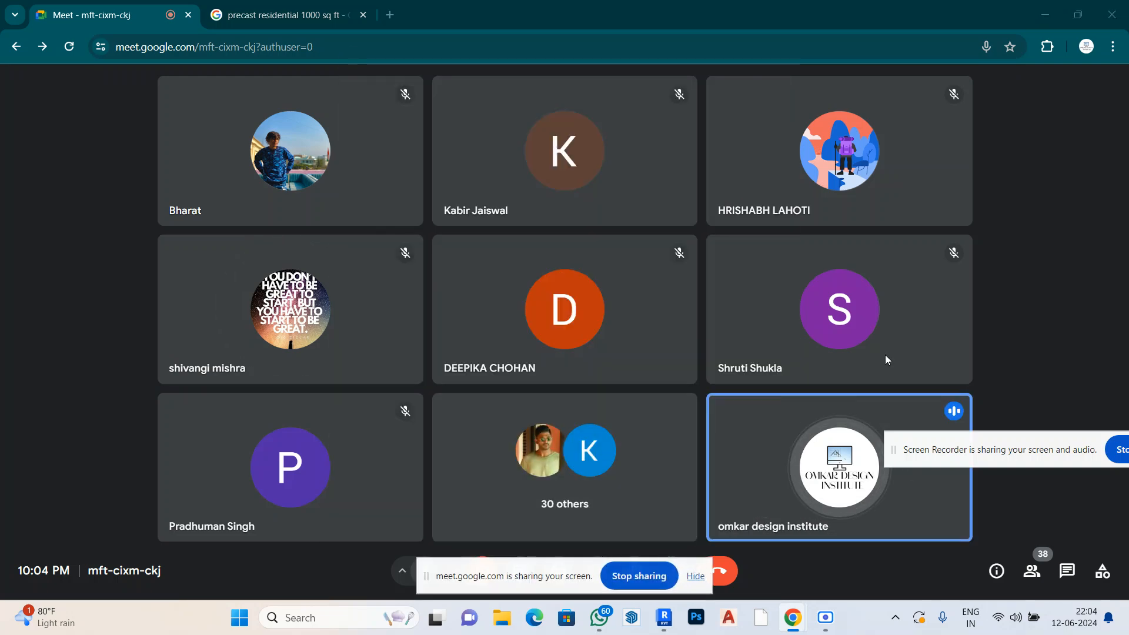
Switch to Revit and examine the footings along grid 5 in the footing structural plan
left_click(667, 623)
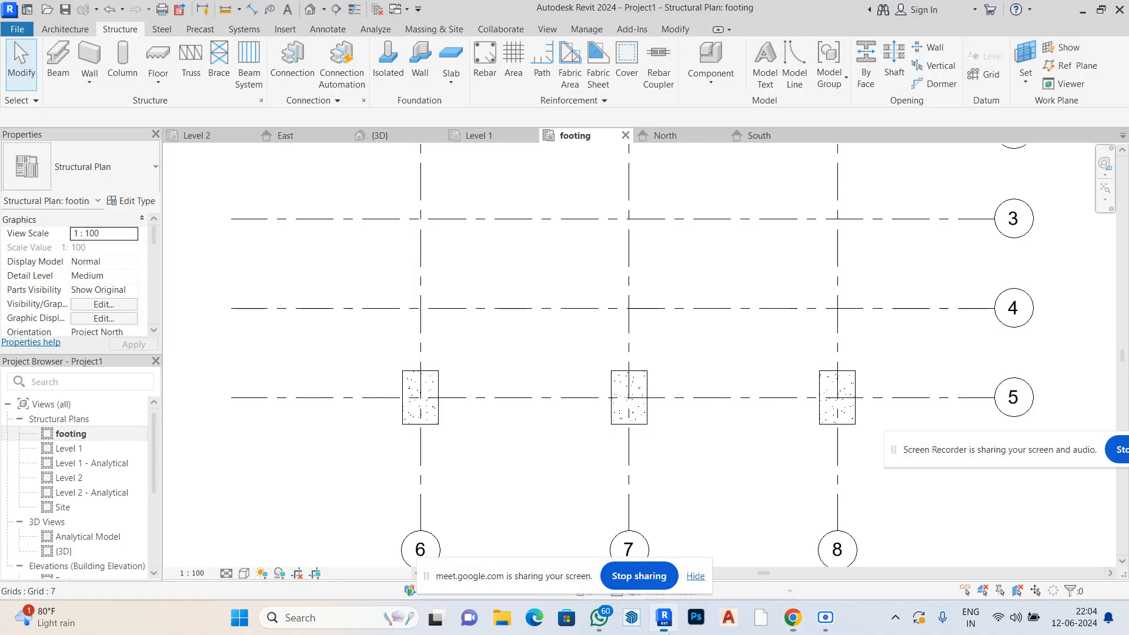
scroll(529, 261, "down", 1)
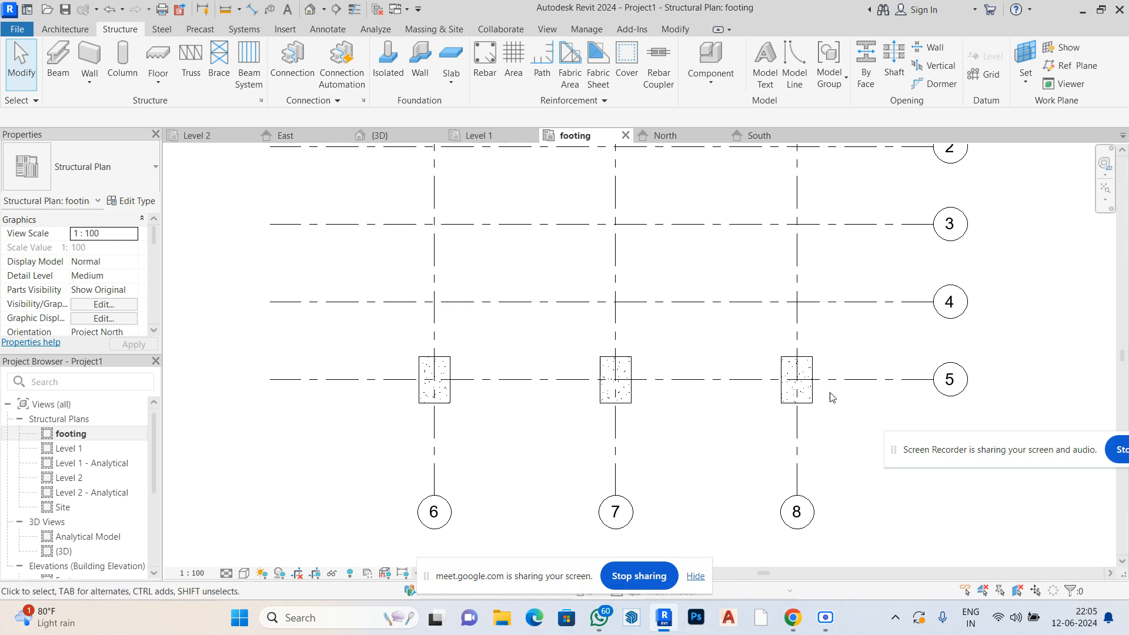
scroll(821, 401, "up", 3)
scroll(819, 391, "down", 2)
scroll(820, 388, "down", 3)
scroll(680, 403, "up", 3)
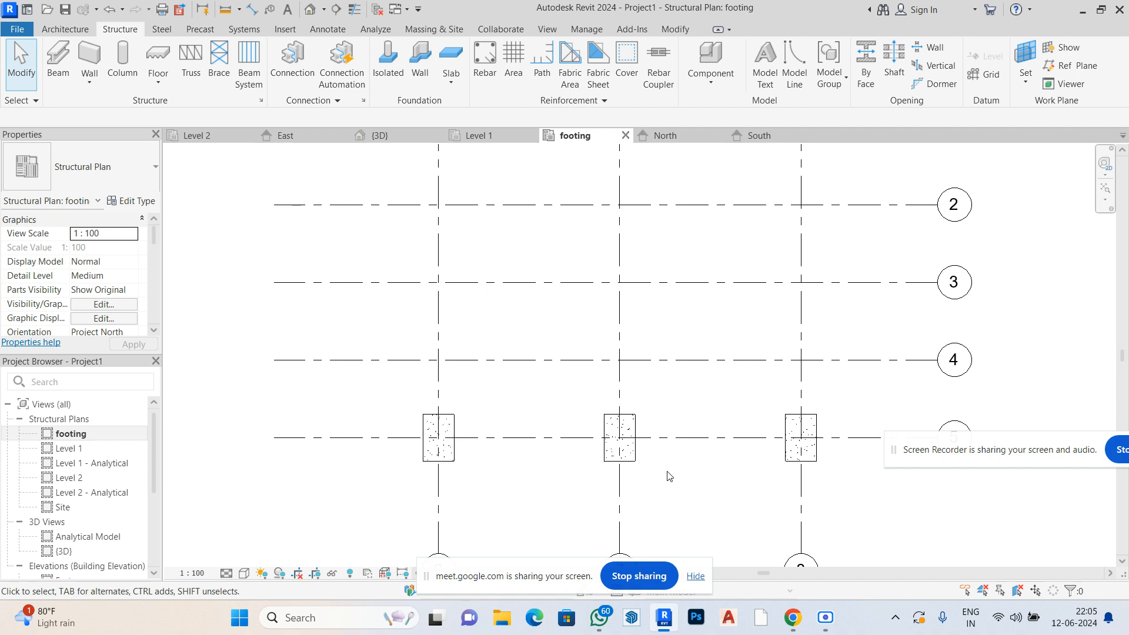
scroll(484, 469, "up", 5)
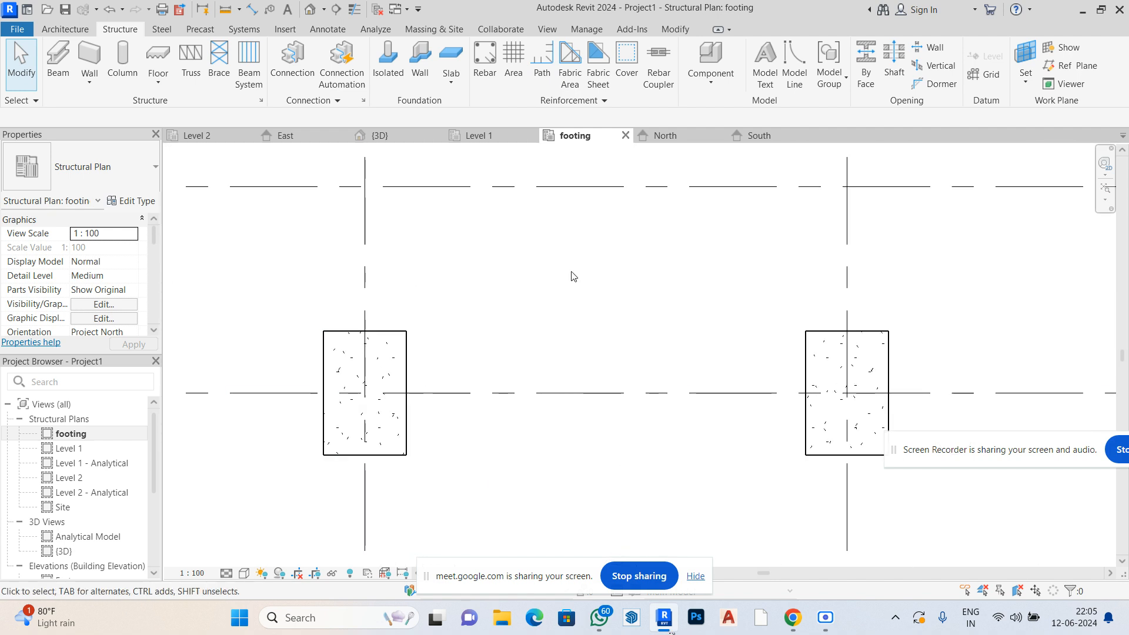
Place a 600 x 750mm Concrete-Rectangular-Column from the footing level to Level 1 at the intersection of grids 6 and 5
left_click(116, 62)
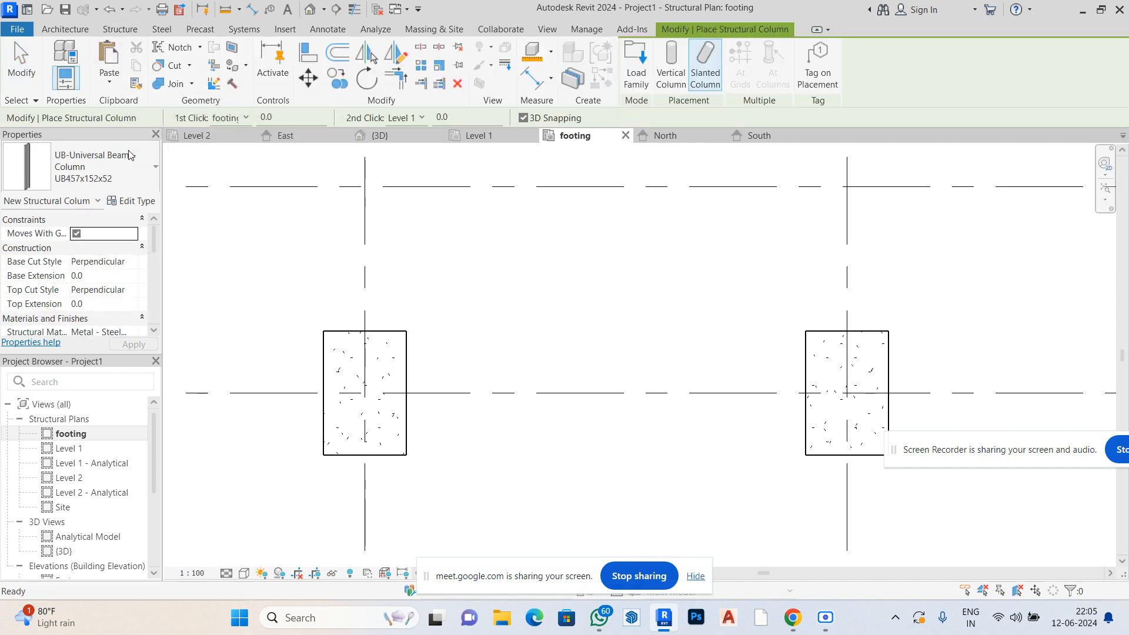
left_click(129, 174)
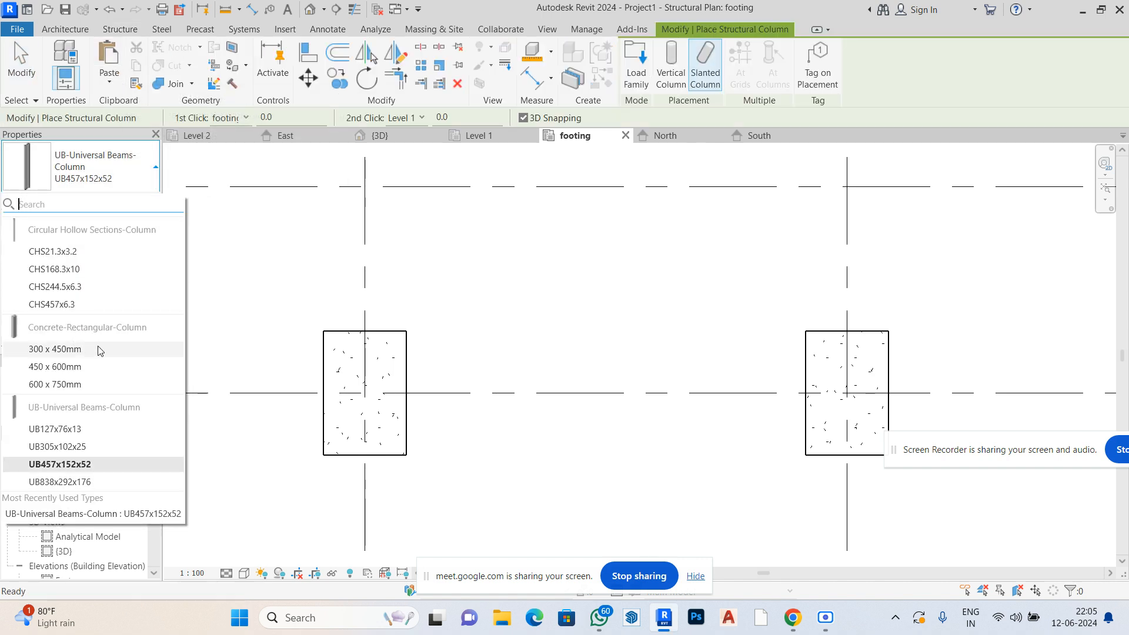
left_click(69, 383)
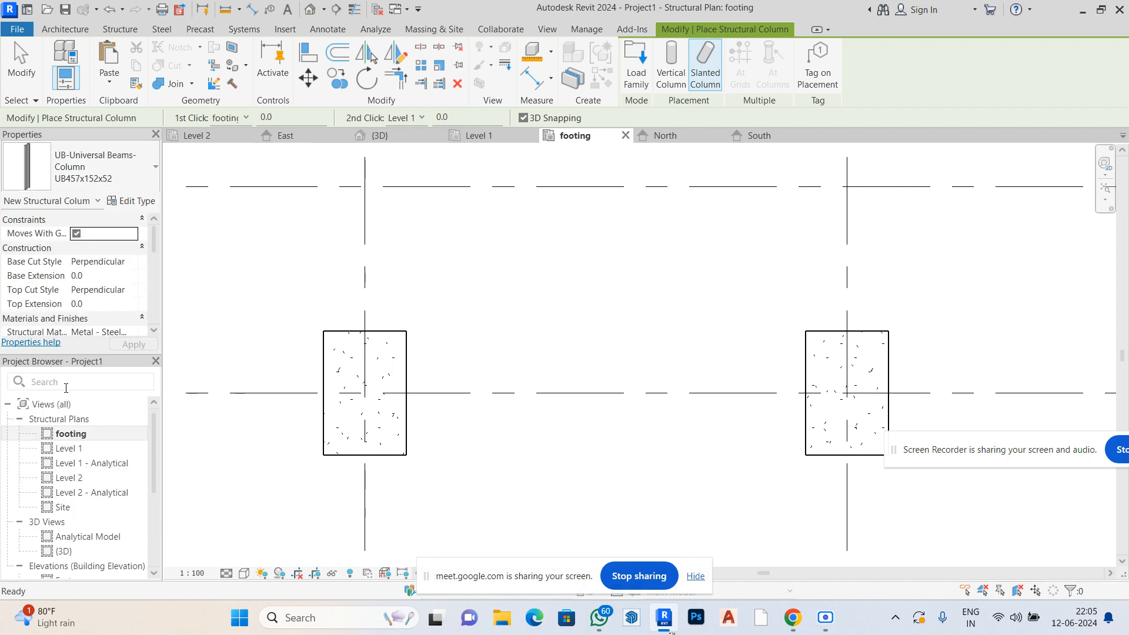
scroll(401, 384, "up", 2)
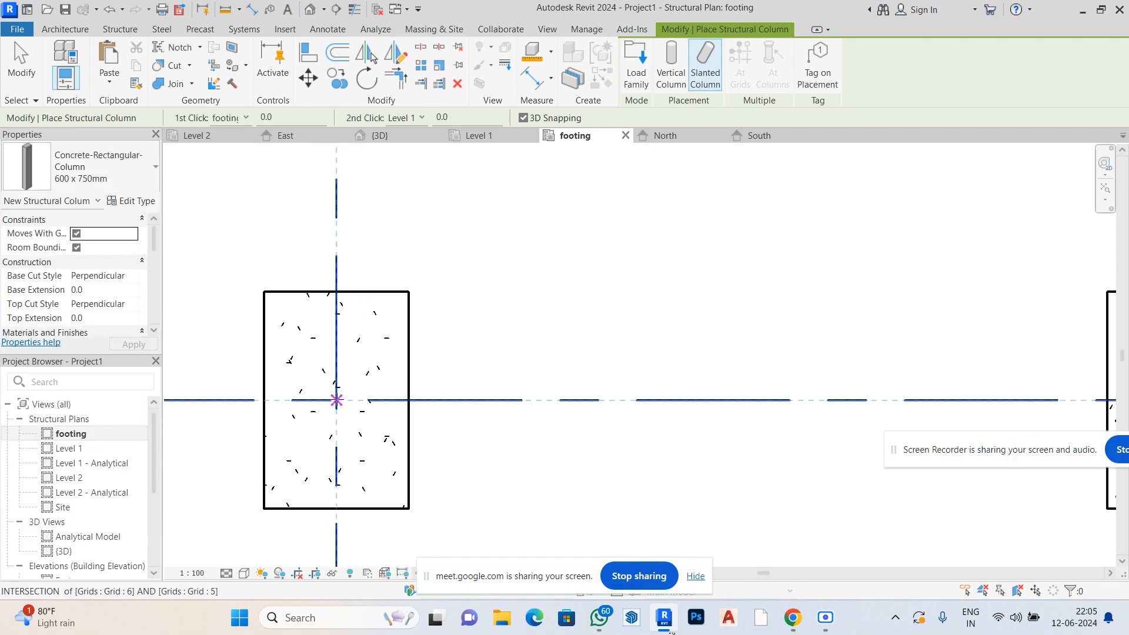
left_click(337, 399)
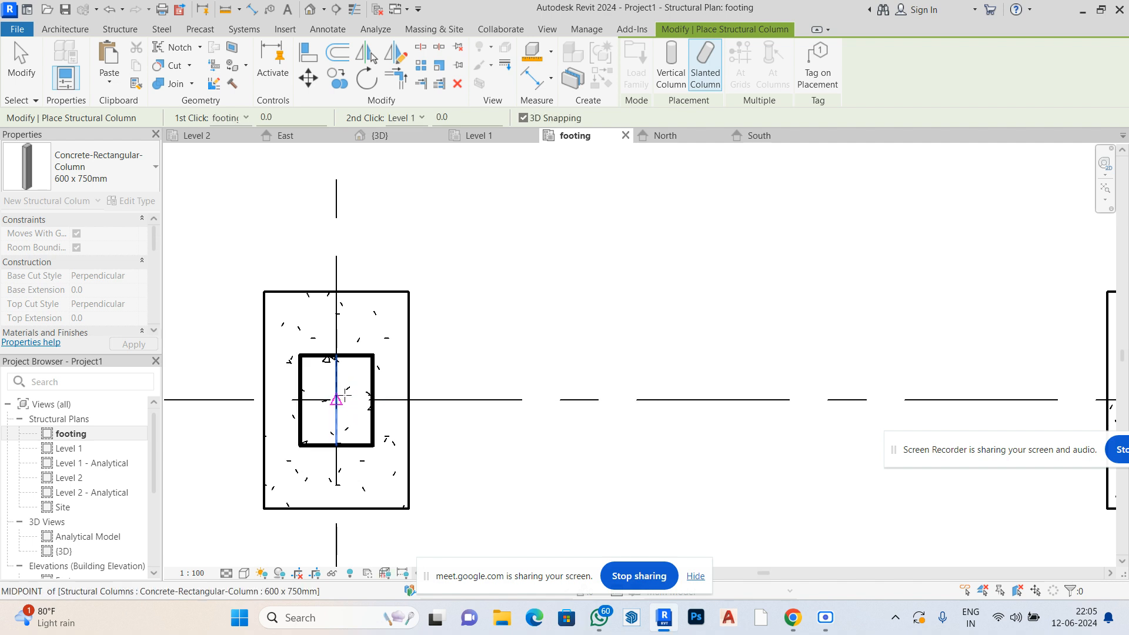
left_click(337, 399)
Place another 600 x 750mm concrete column from the footing level to Level 1 on the footing at grids 7 and 5
scroll(278, 373, "down", 3)
scroll(788, 376, "up", 4)
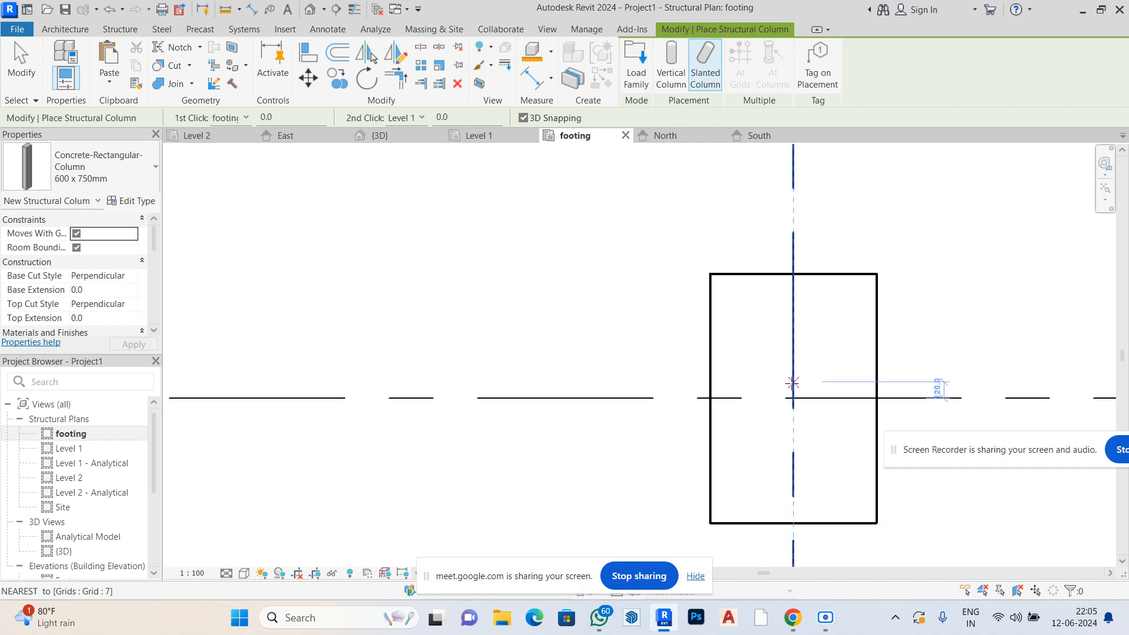
left_click(792, 398)
left_click(793, 398)
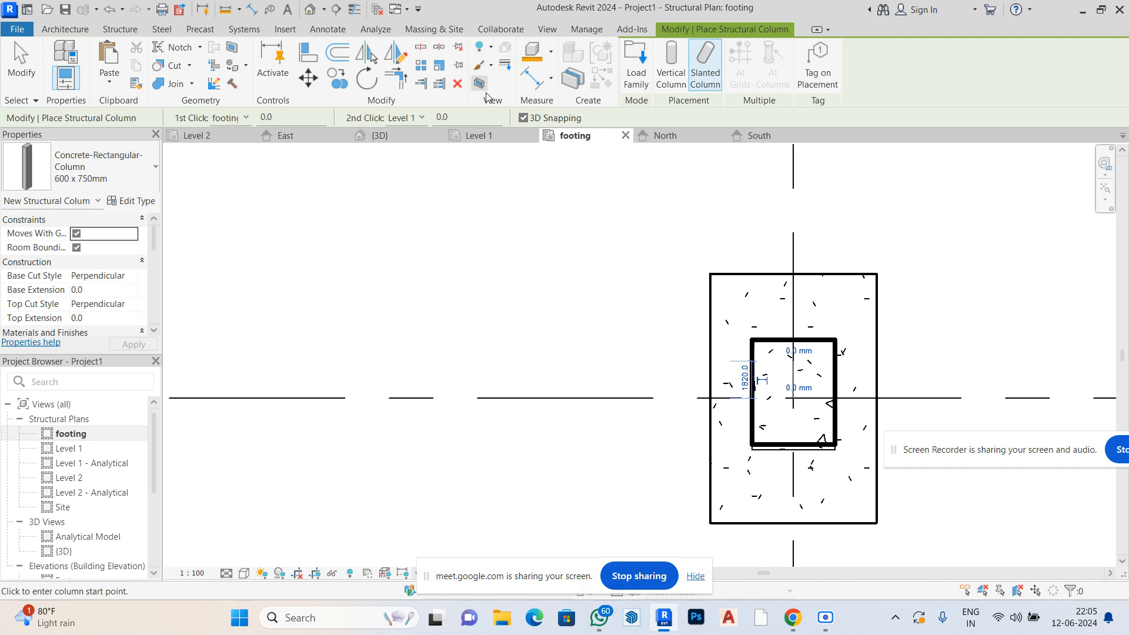
Place a 600 x 750mm concrete column from the footing level to Level 1 on the footing at grids 8 and 5
scroll(594, 311, "down", 4)
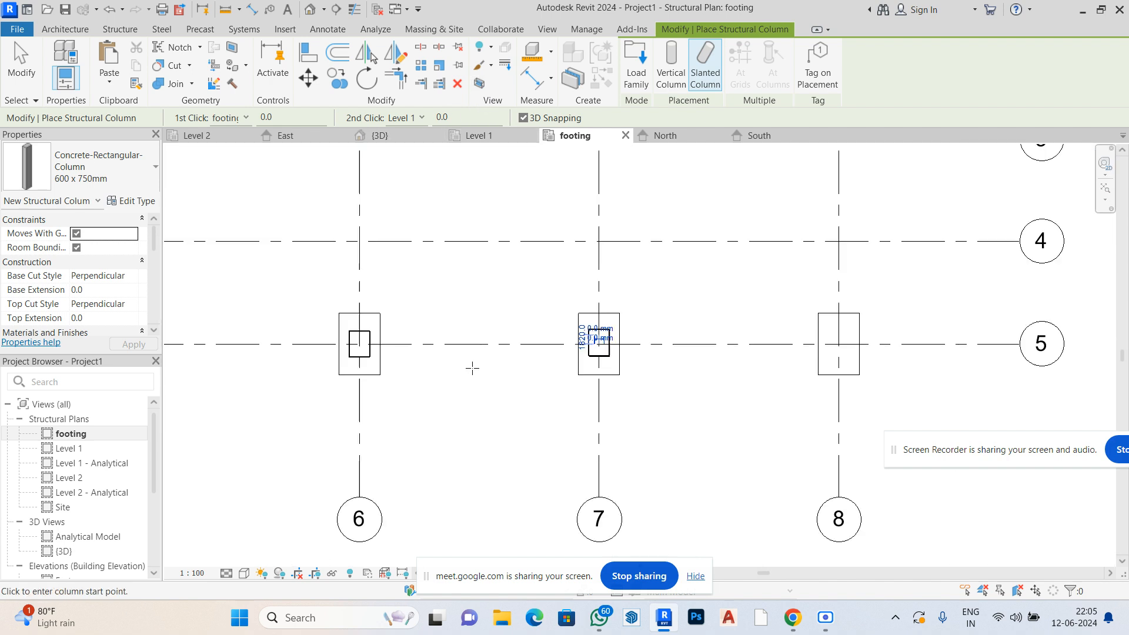
scroll(753, 339, "up", 3)
scroll(739, 333, "up", 3)
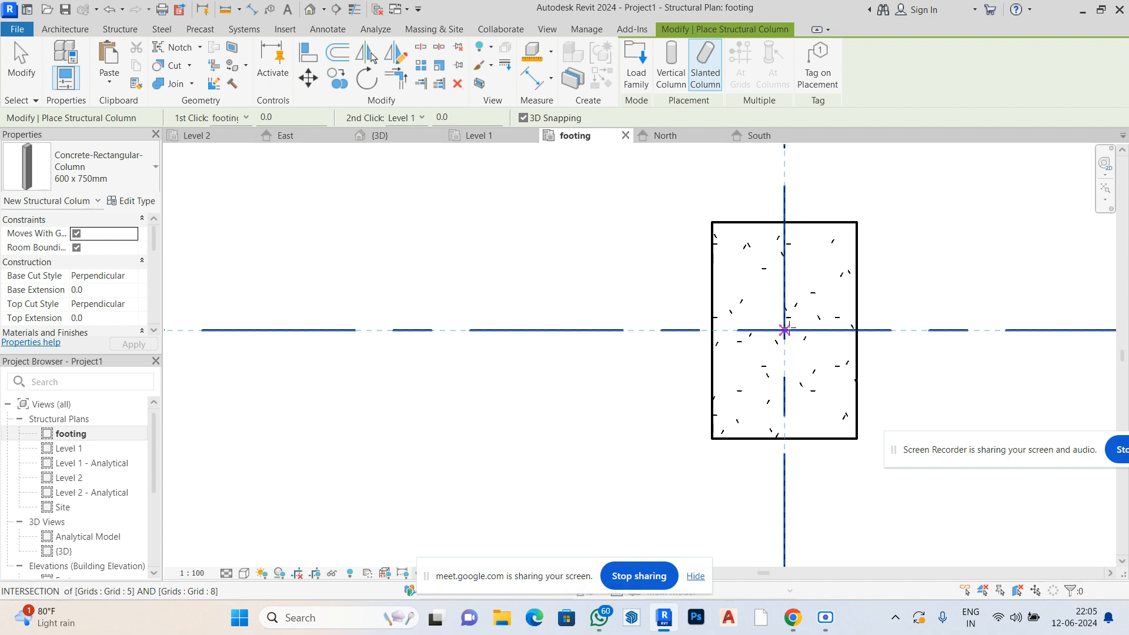
left_click(785, 322)
scroll(759, 320, "down", 3)
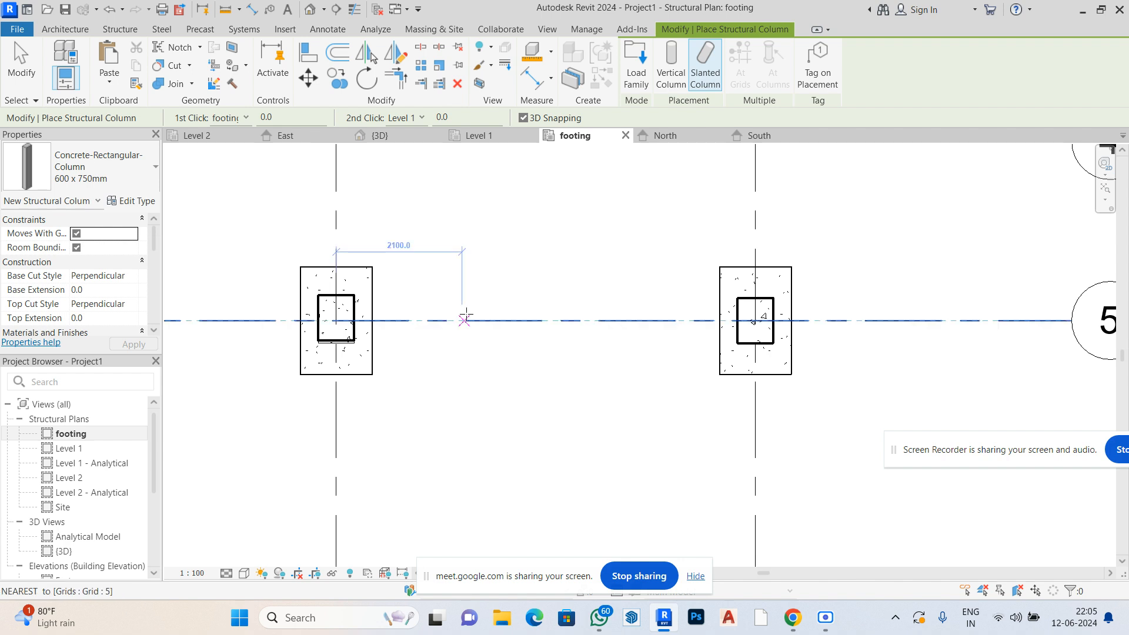
scroll(461, 320, "down", 4)
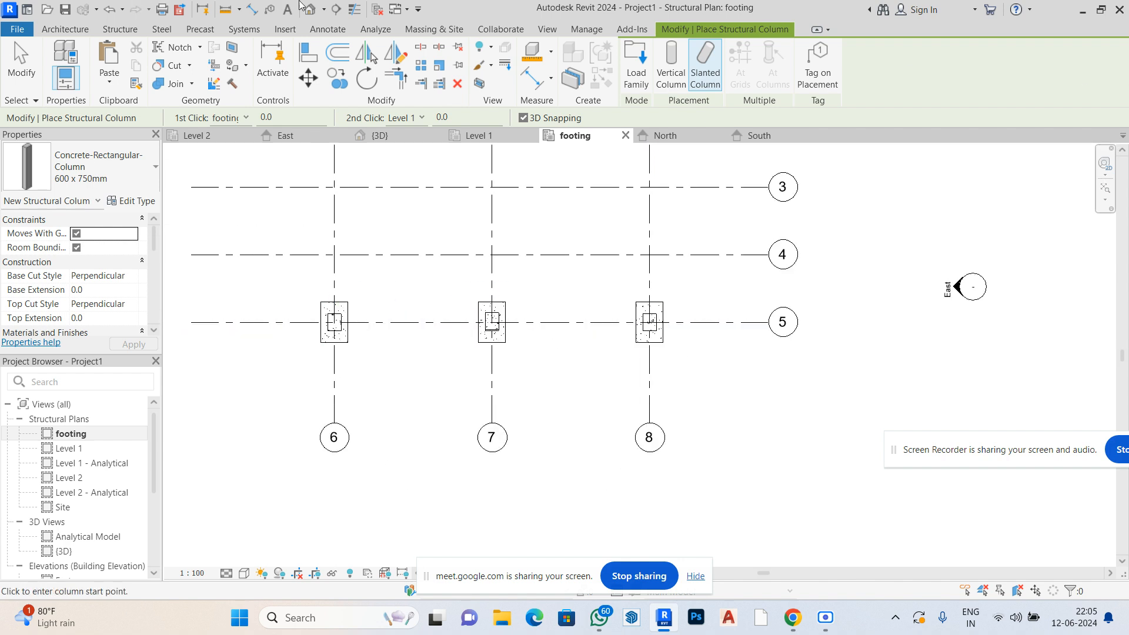
Open the South elevation and examine the concrete columns between the footing level and Level 1
scroll(85, 488, "down", 3)
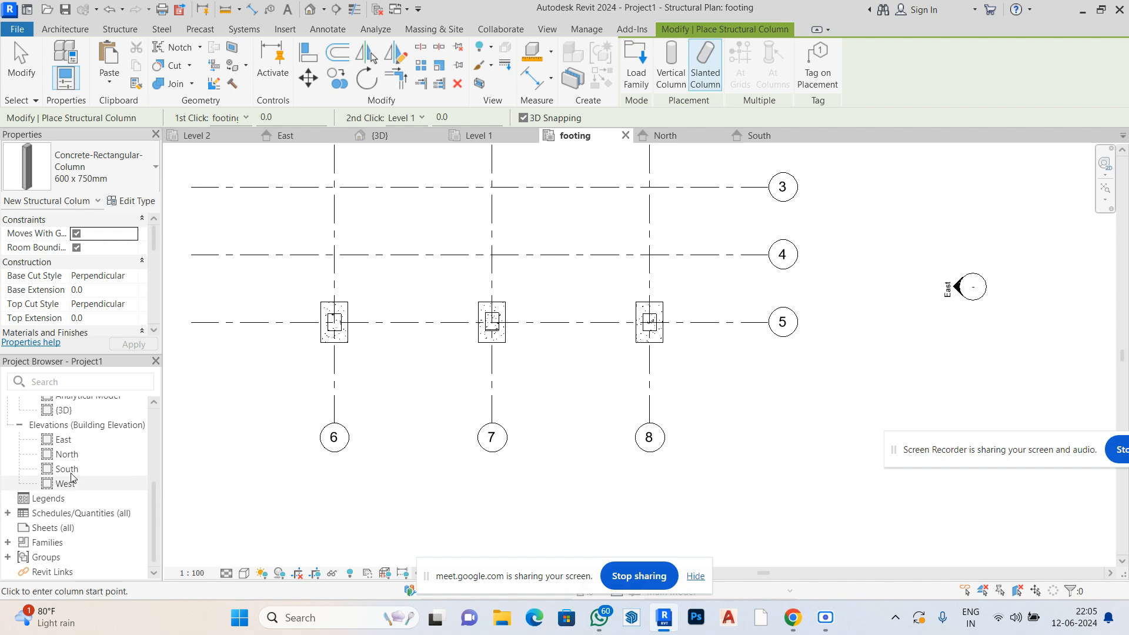
double_click(67, 468)
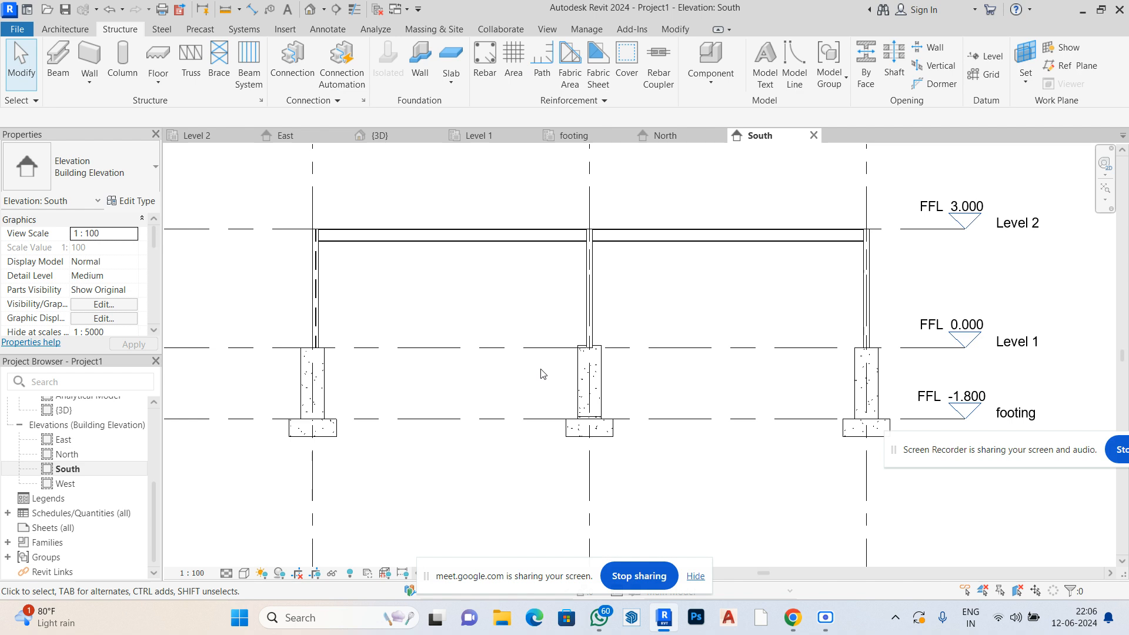
scroll(542, 374, "down", 2)
scroll(539, 408, "up", 2)
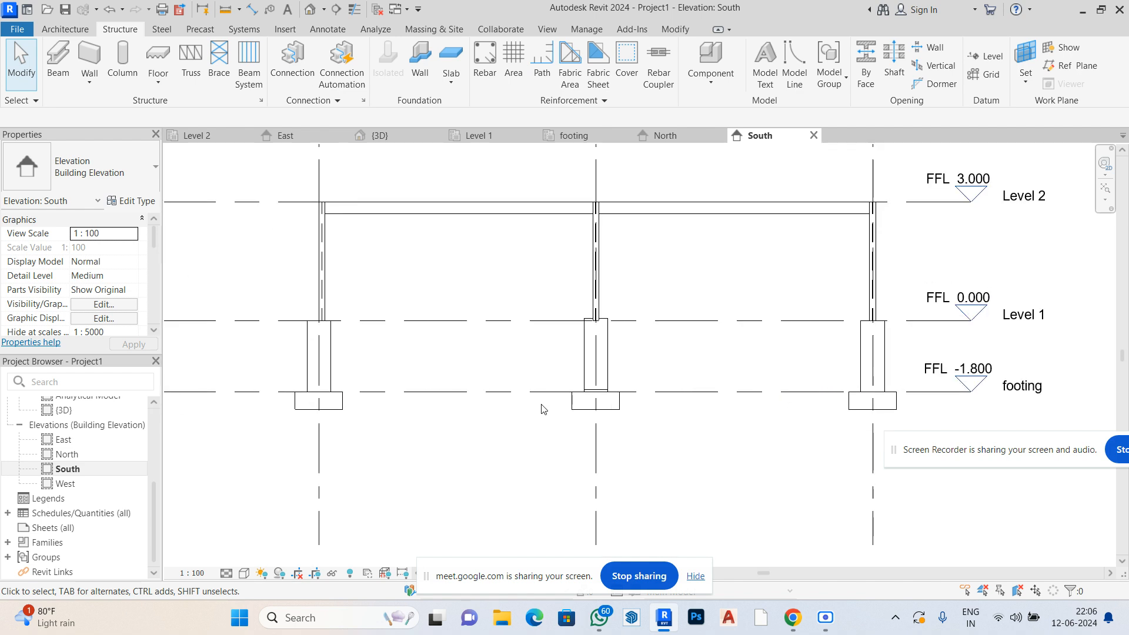
left_click(339, 578)
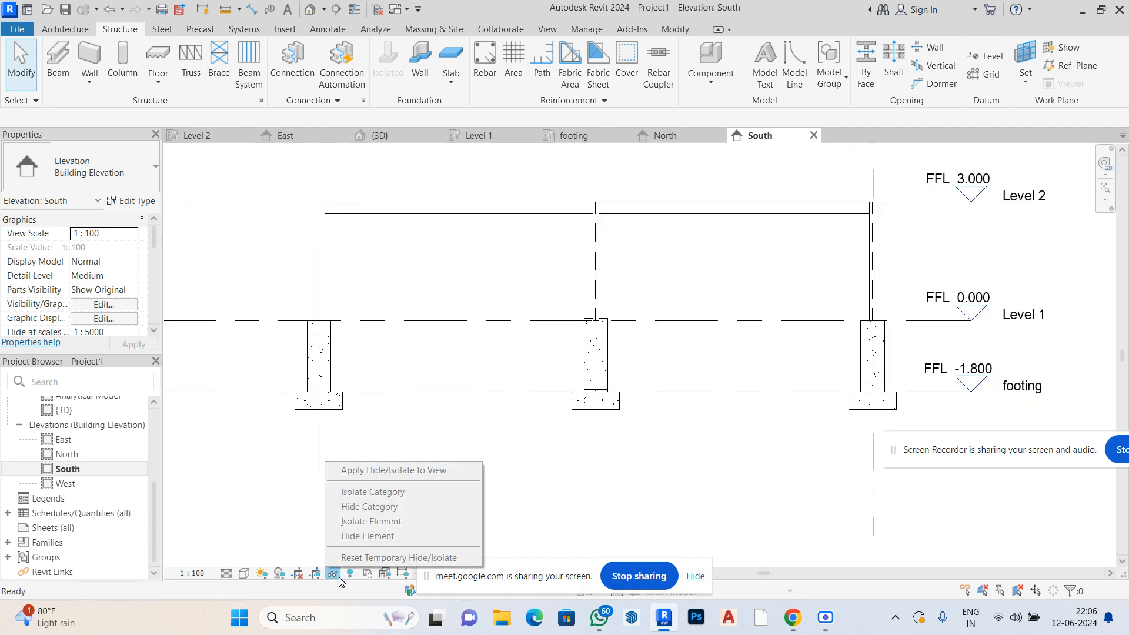
left_click(297, 512)
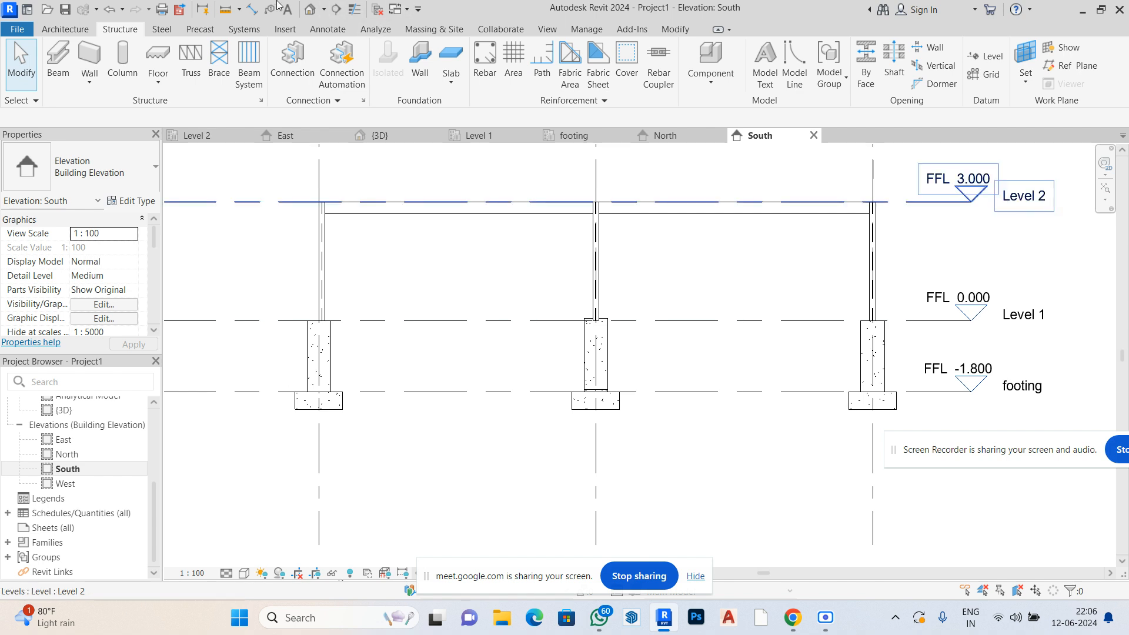
Open the default 3D view and inspect the concrete column on the grid 7 footing
left_click(310, 8)
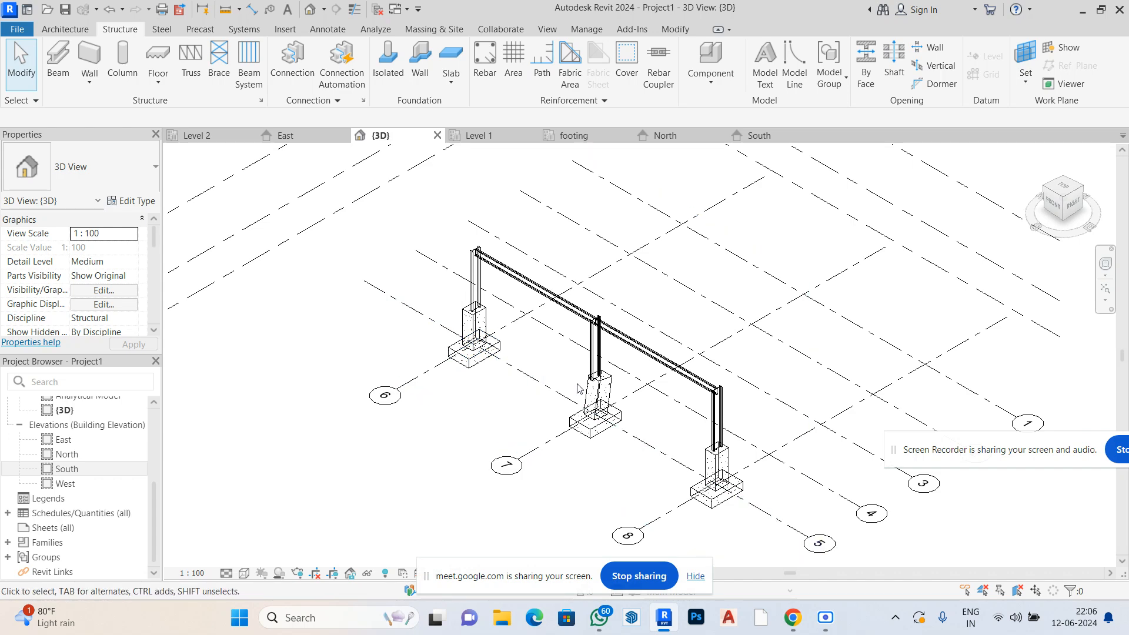
scroll(582, 391, "up", 2)
scroll(558, 421, "down", 2)
scroll(594, 468, "up", 4)
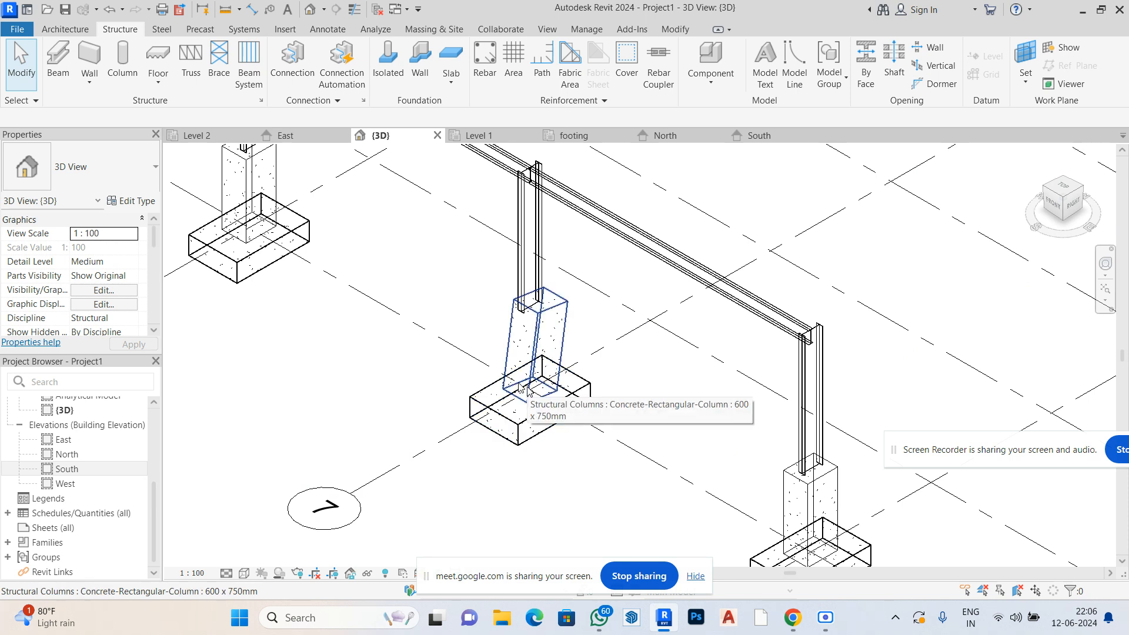
scroll(521, 388, "down", 2)
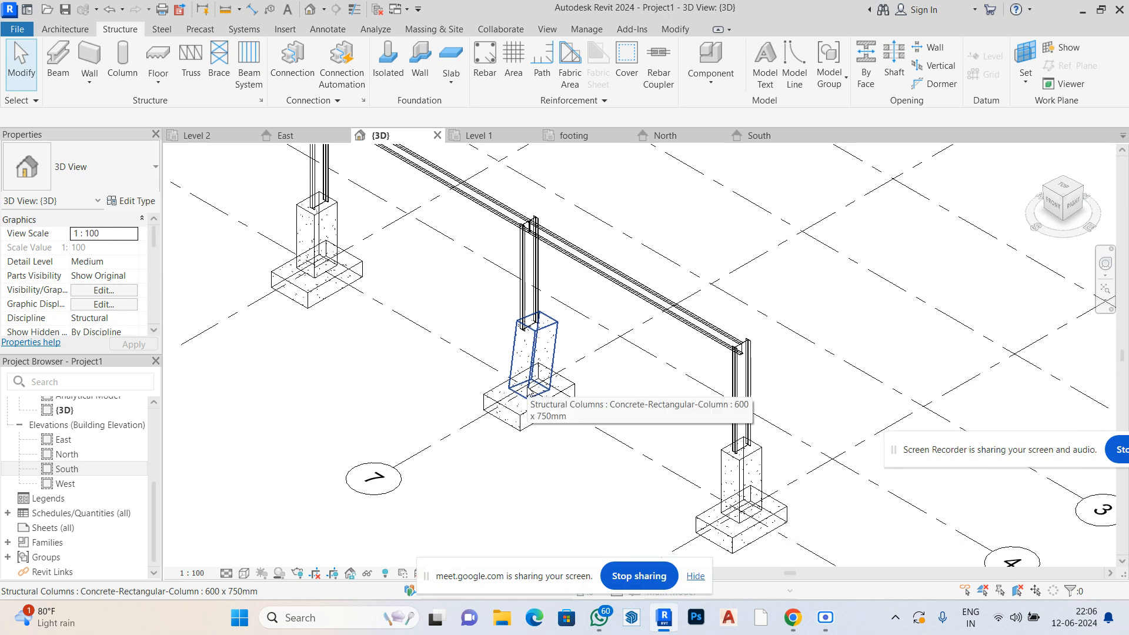
Delete the concrete column at grid 7, working in the South elevation
left_click(523, 391)
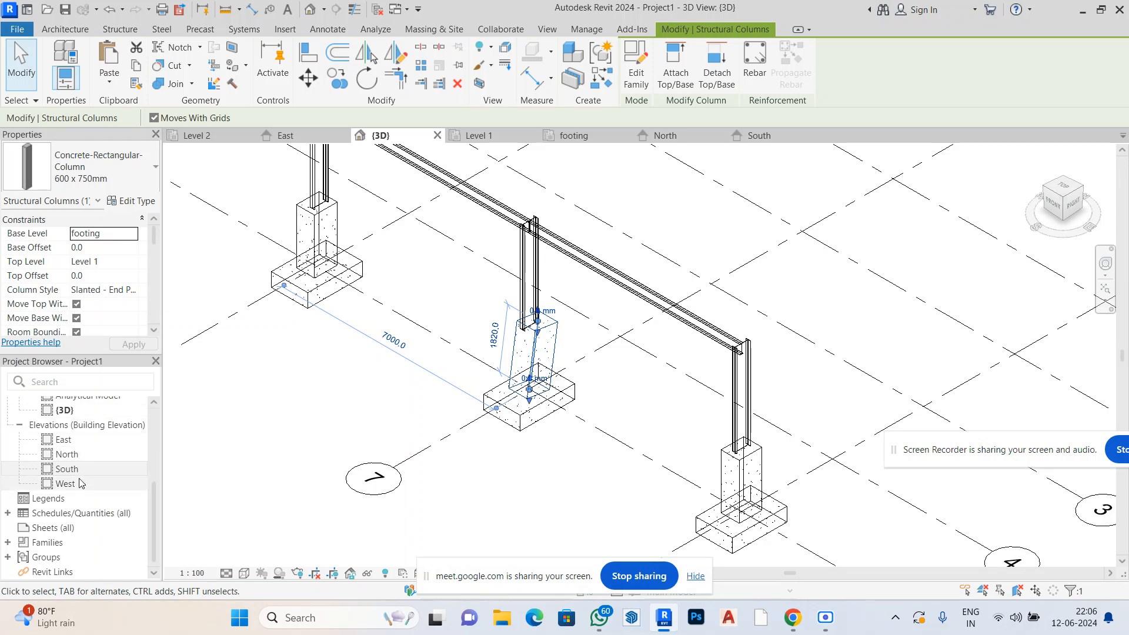
double_click(66, 469)
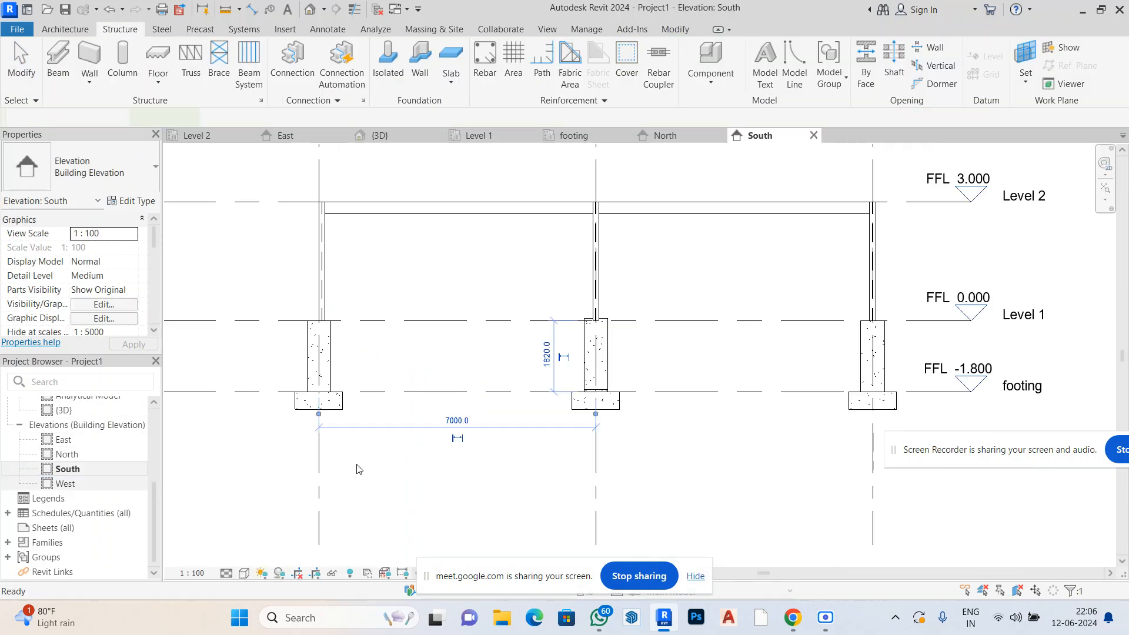
scroll(643, 359, "up", 2)
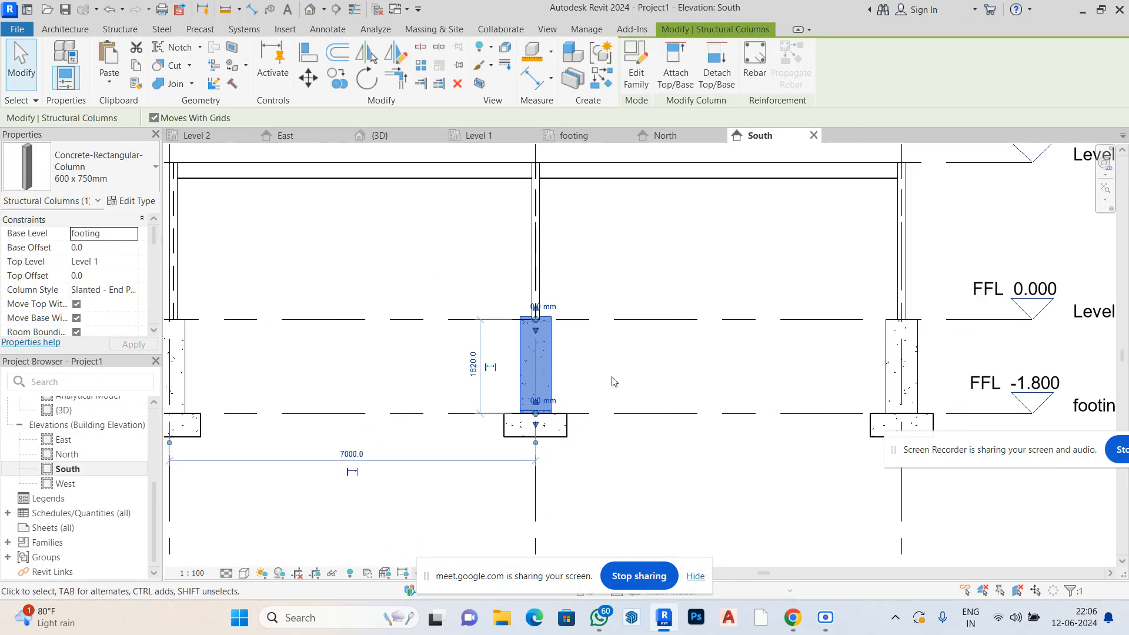
left_click(612, 381)
scroll(591, 393, "down", 2)
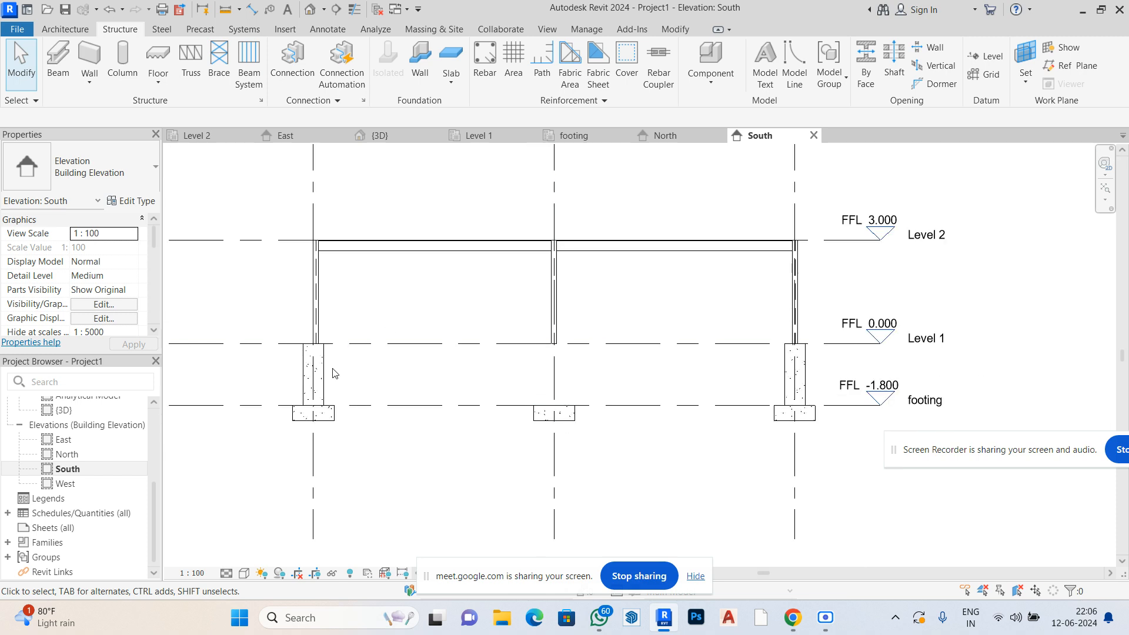
Copy the 600 x 750mm concrete column at grid 6 onto the middle footing at grid 7 in the South elevation
left_click(315, 374)
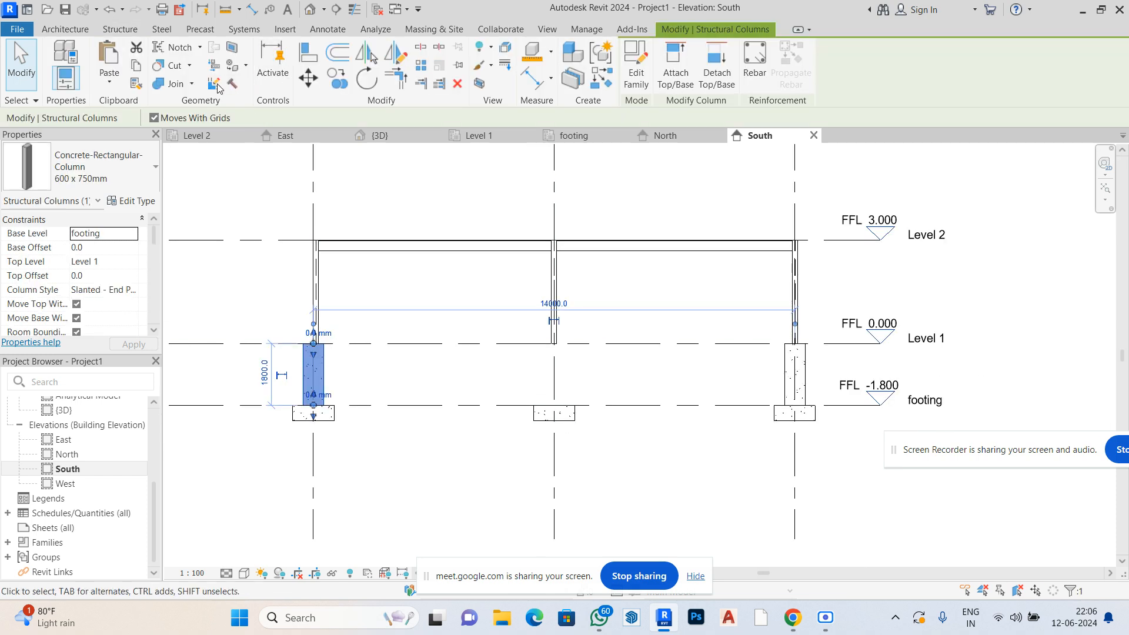
left_click(337, 79)
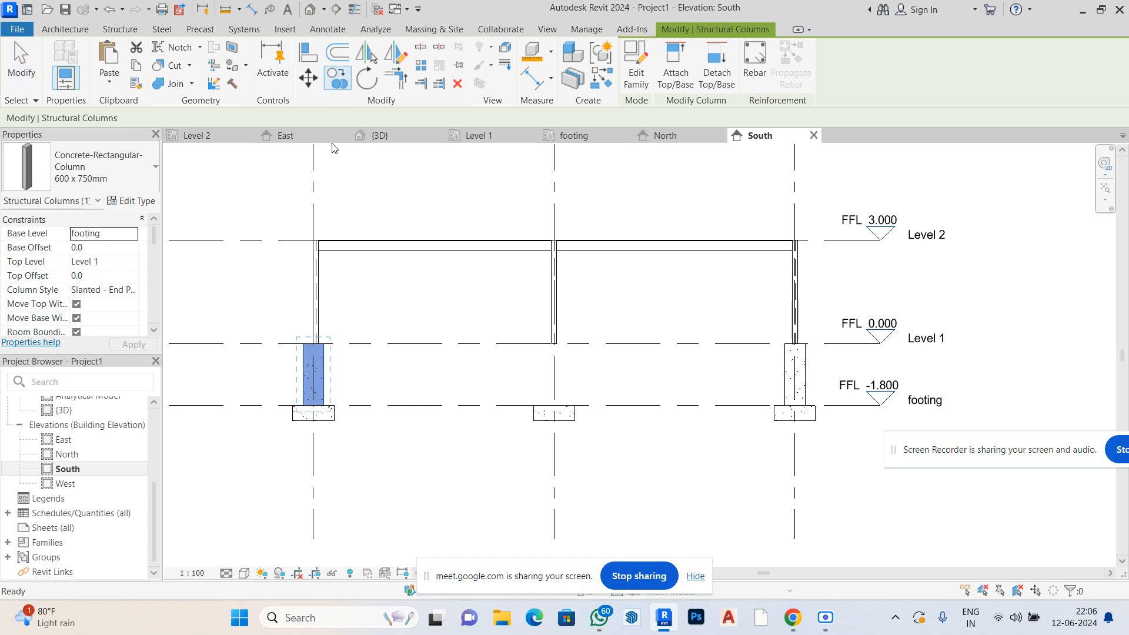
scroll(357, 434, "up", 1)
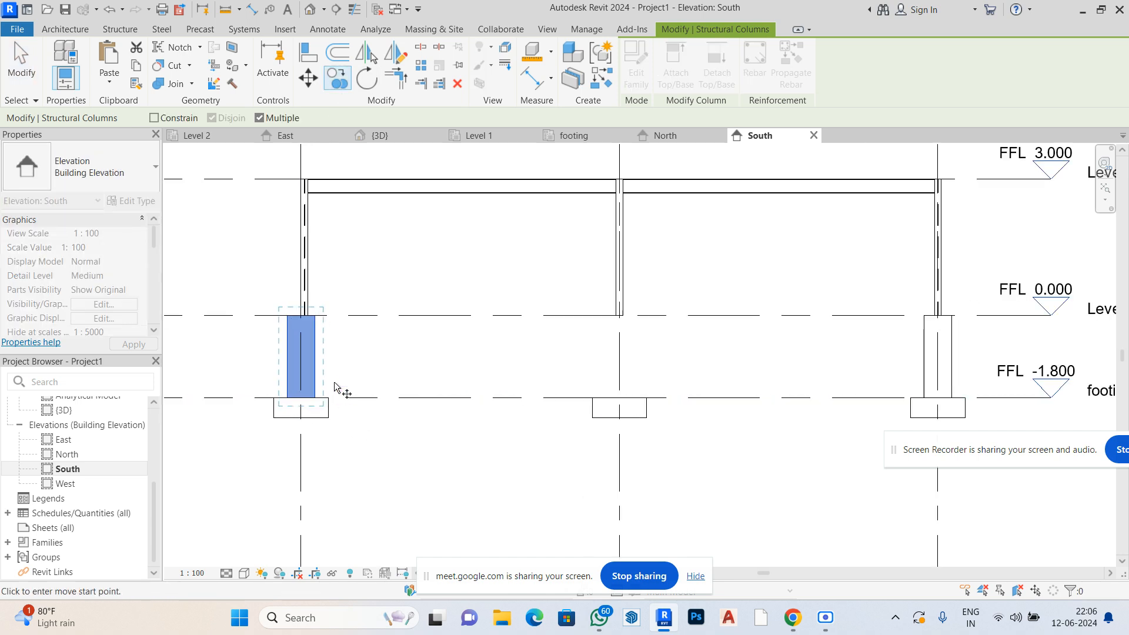
left_click(314, 379)
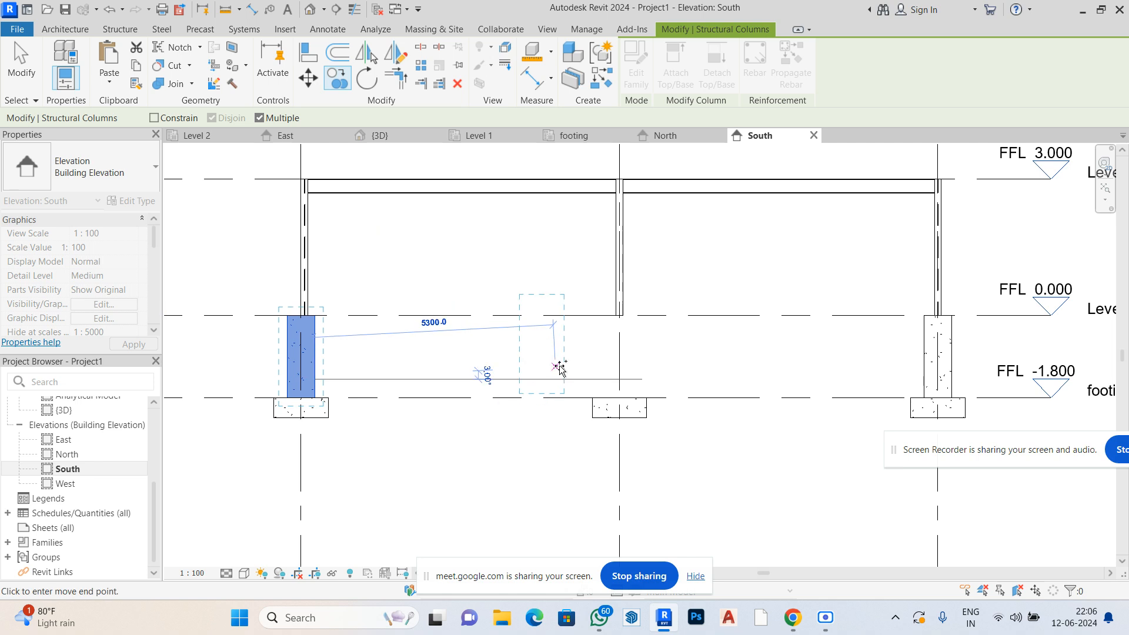
left_click(638, 378)
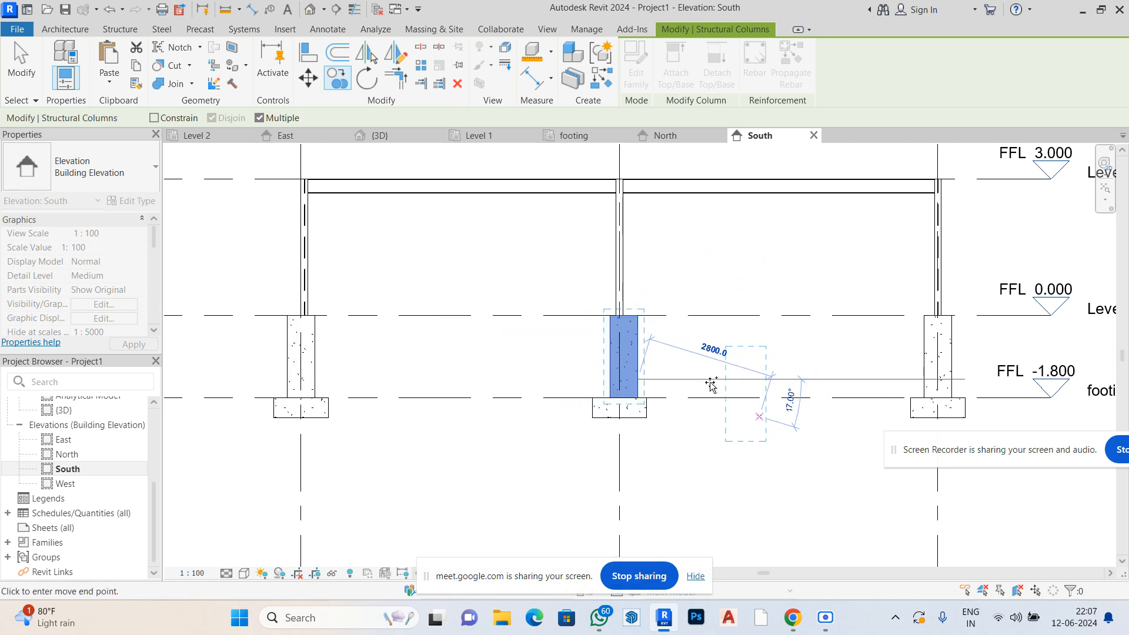
key("Escape")
key("Left")
left_click(697, 353)
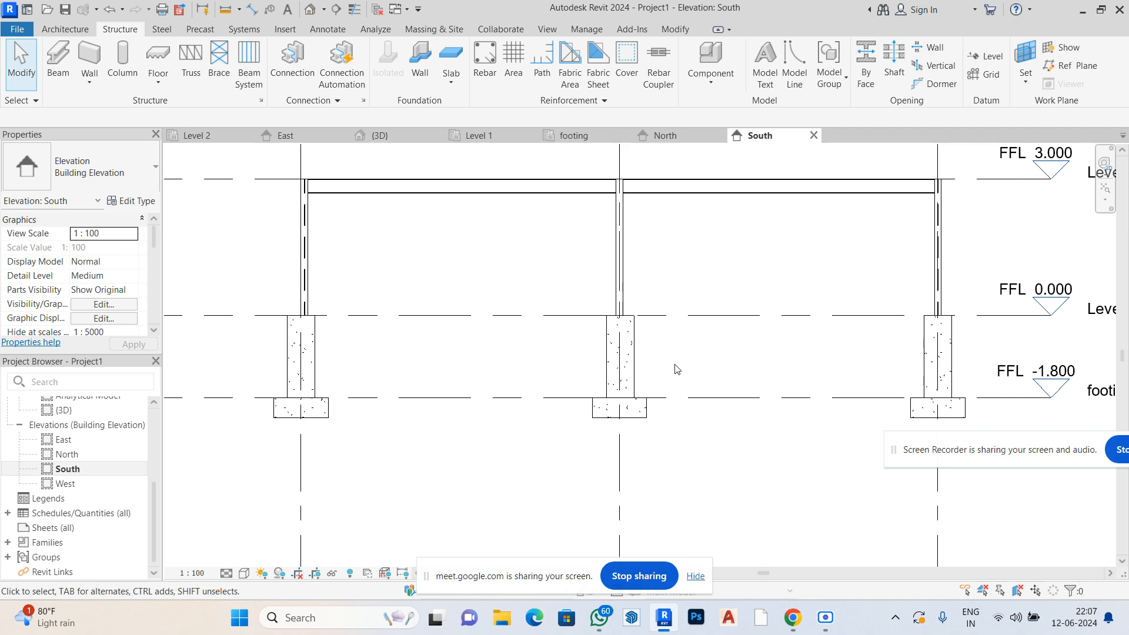
Examine the concrete columns in the South elevation, and check their alignment with the steel columns along grid 5 in the Level 1 plan
scroll(614, 400, "down", 3)
scroll(614, 400, "up", 1)
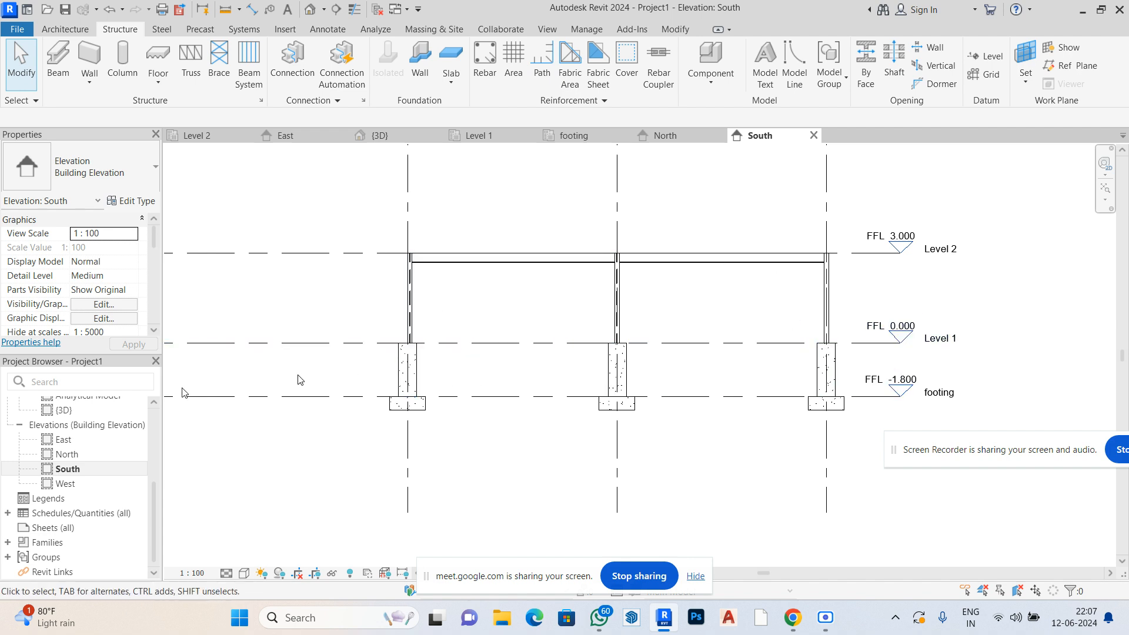
scroll(411, 295, "up", 1)
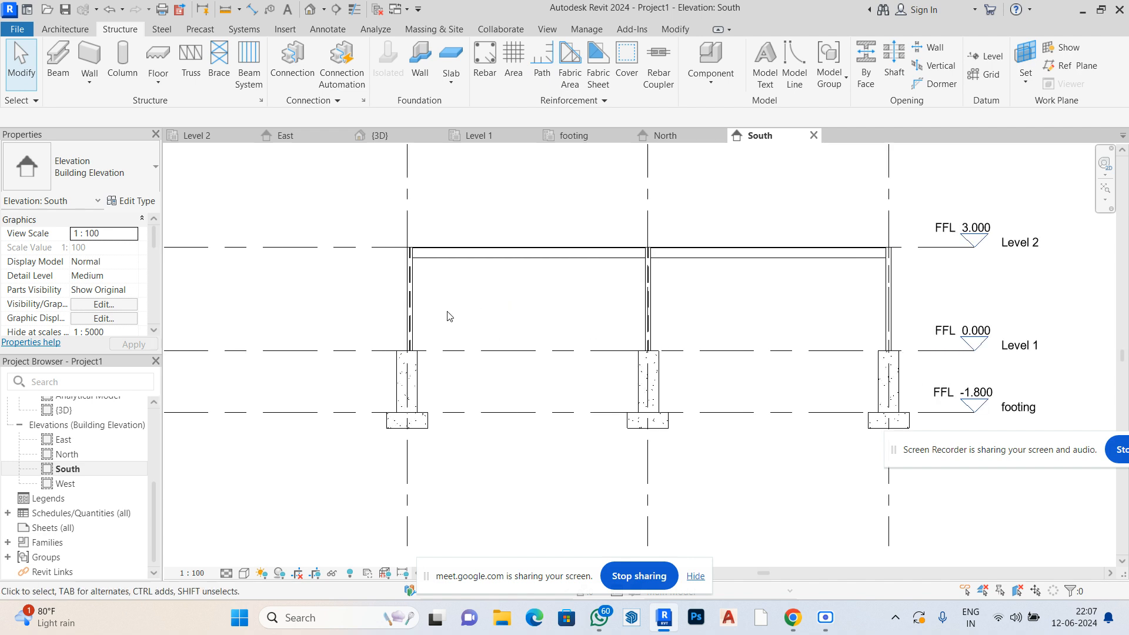
scroll(82, 465, "up", 3)
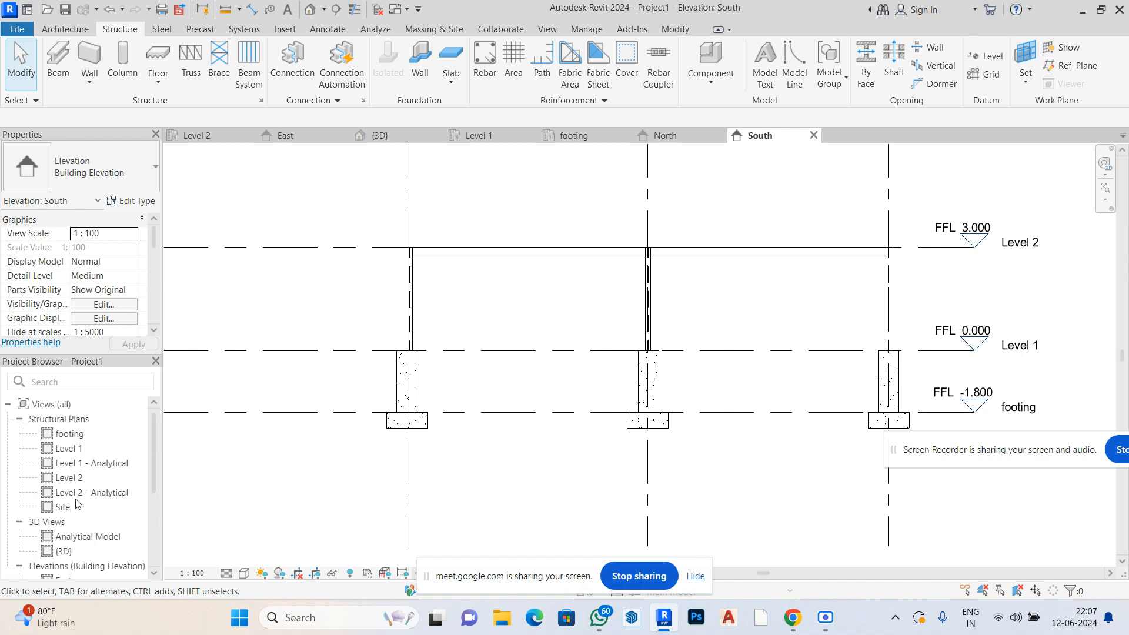
double_click(68, 448)
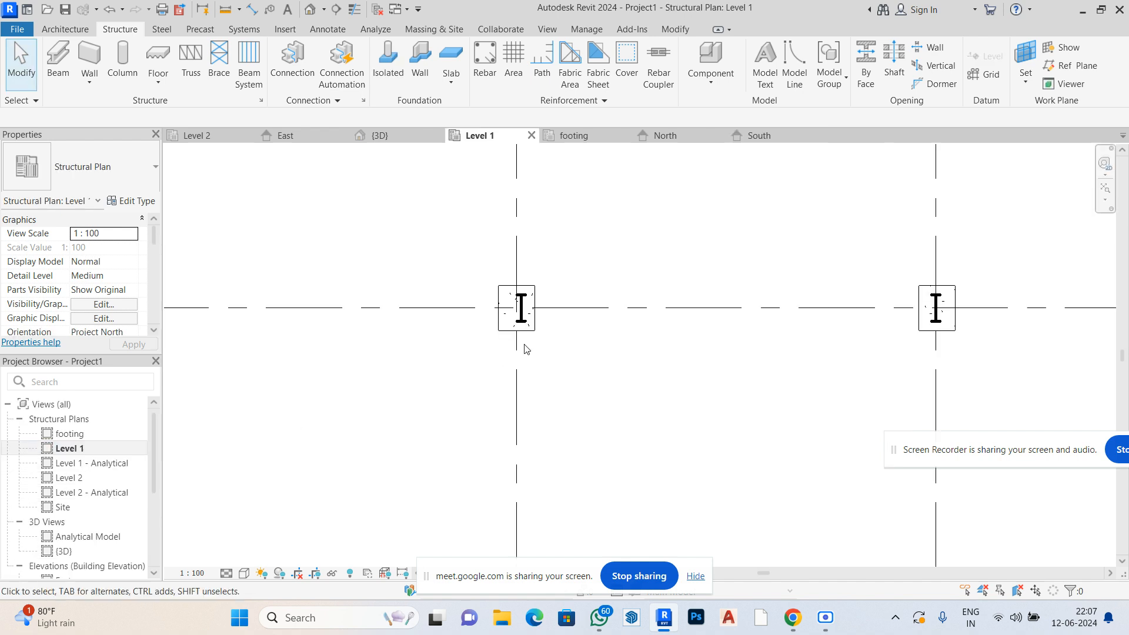
scroll(618, 294, "down", 3)
scroll(623, 311, "up", 5)
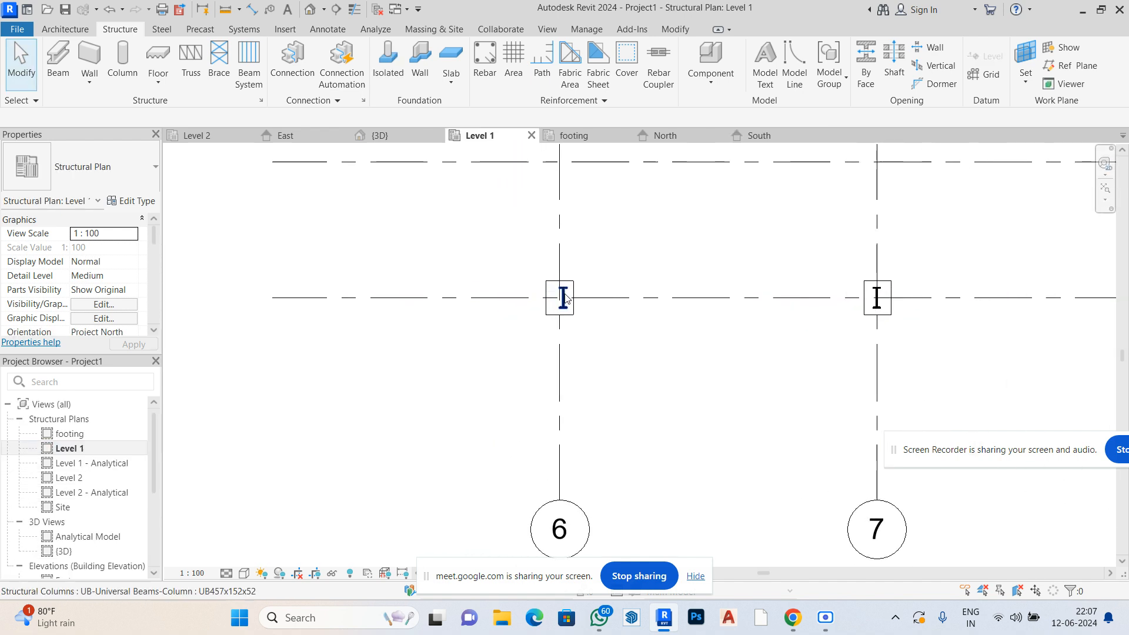
scroll(405, 342, "down", 2)
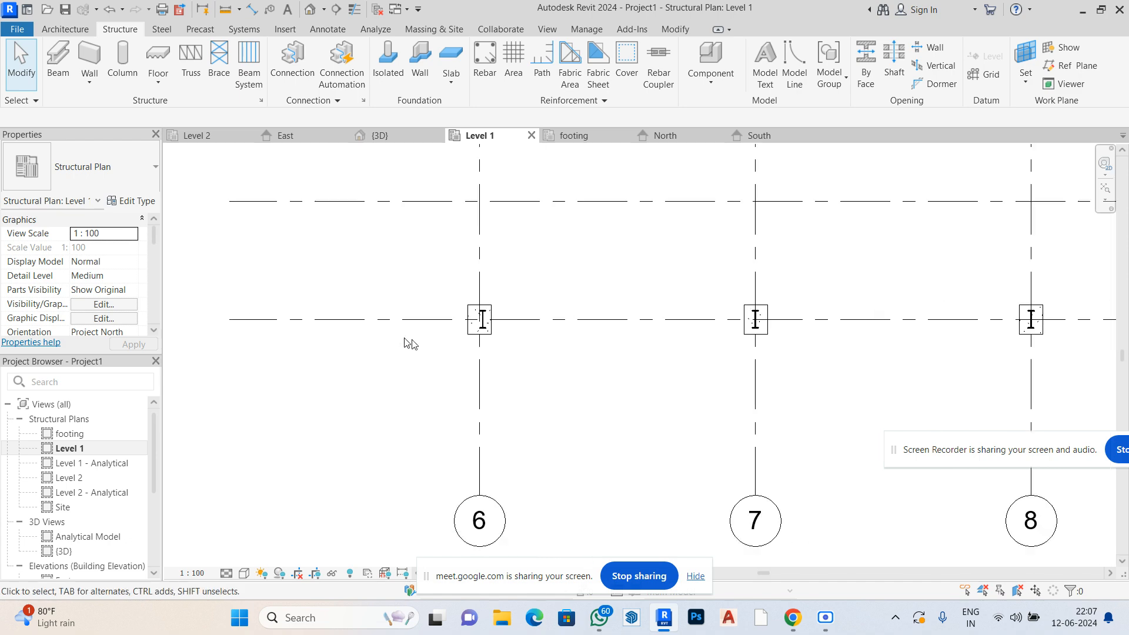
scroll(412, 347, "down", 2)
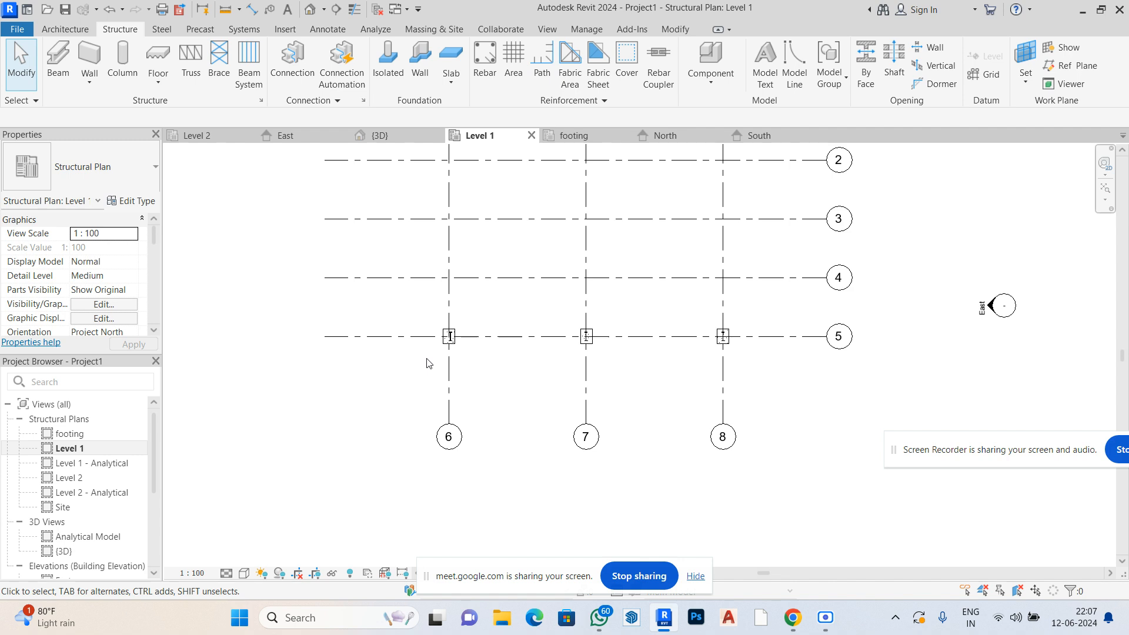
scroll(427, 362, "down", 2)
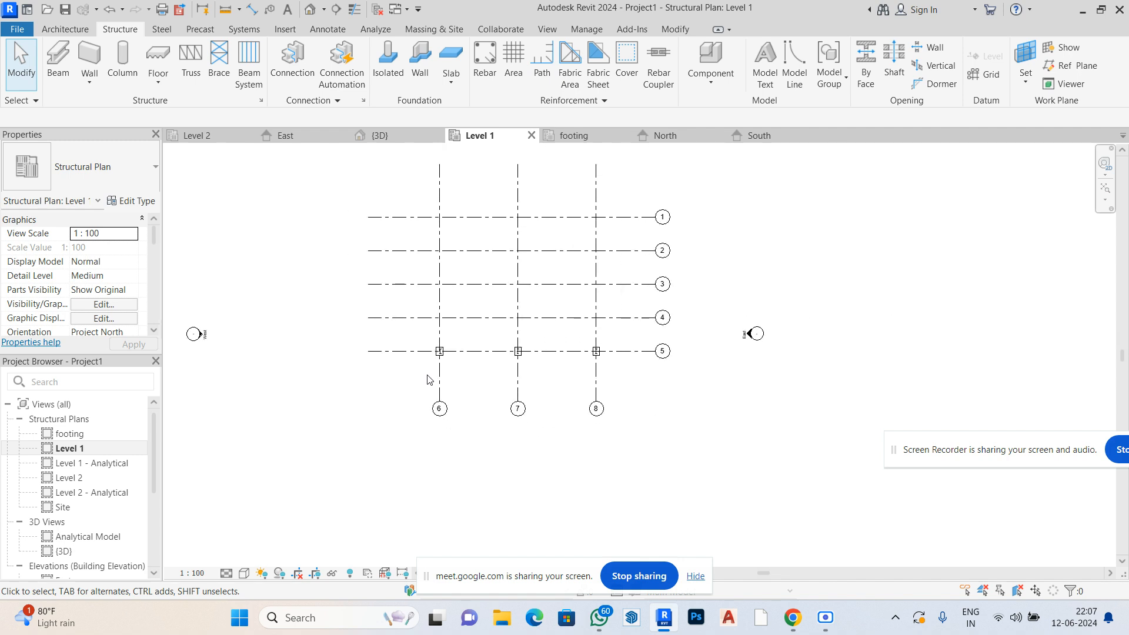
scroll(552, 205, "up", 2)
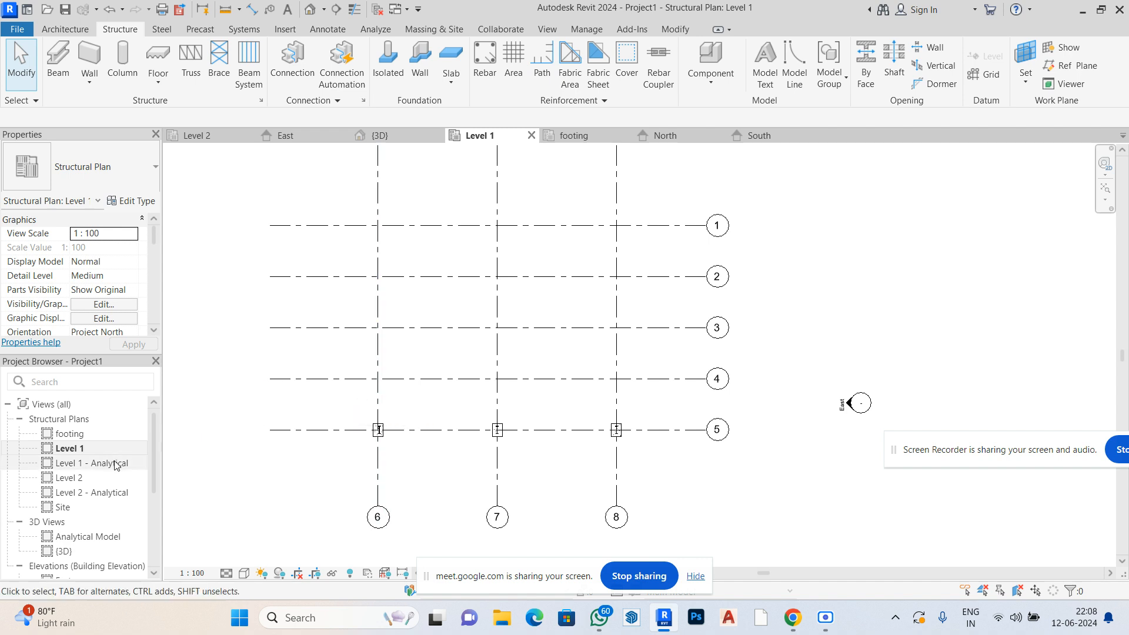
Open the default 3D view, set its visual style to Shaded, and inspect the frame on its concrete columns and footings
left_click(310, 8)
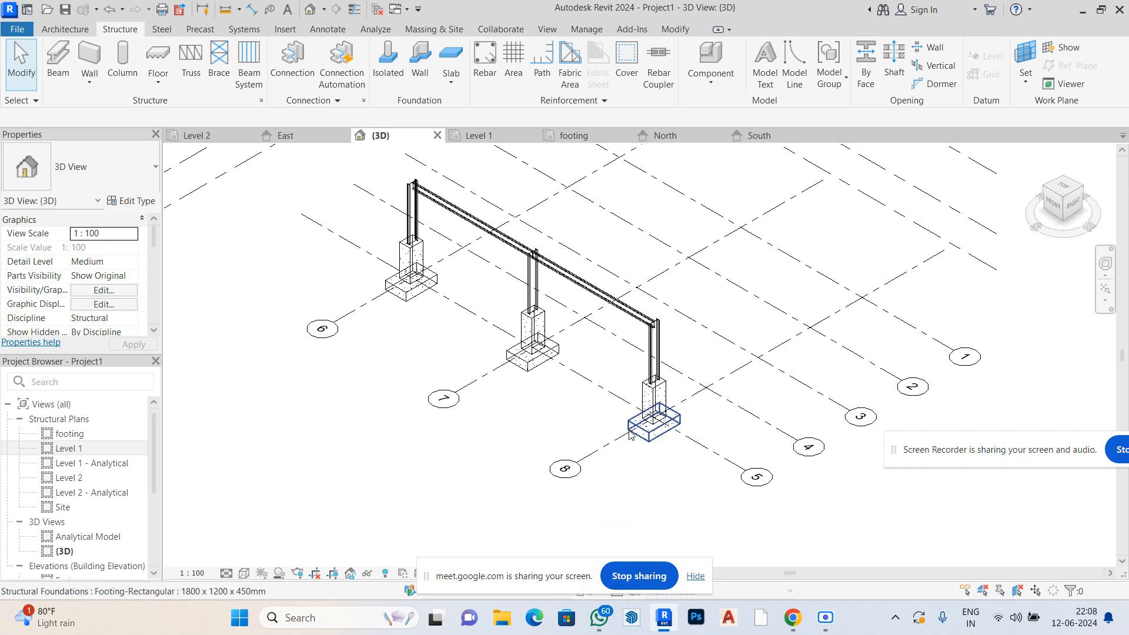
scroll(658, 423, "up", 4)
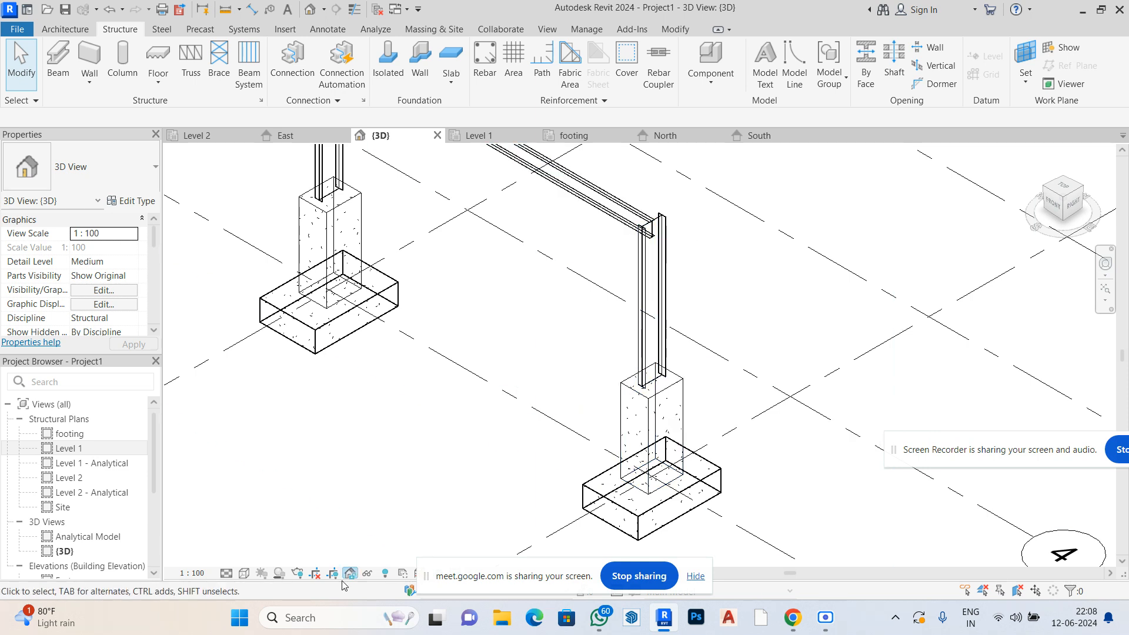
left_click(297, 574)
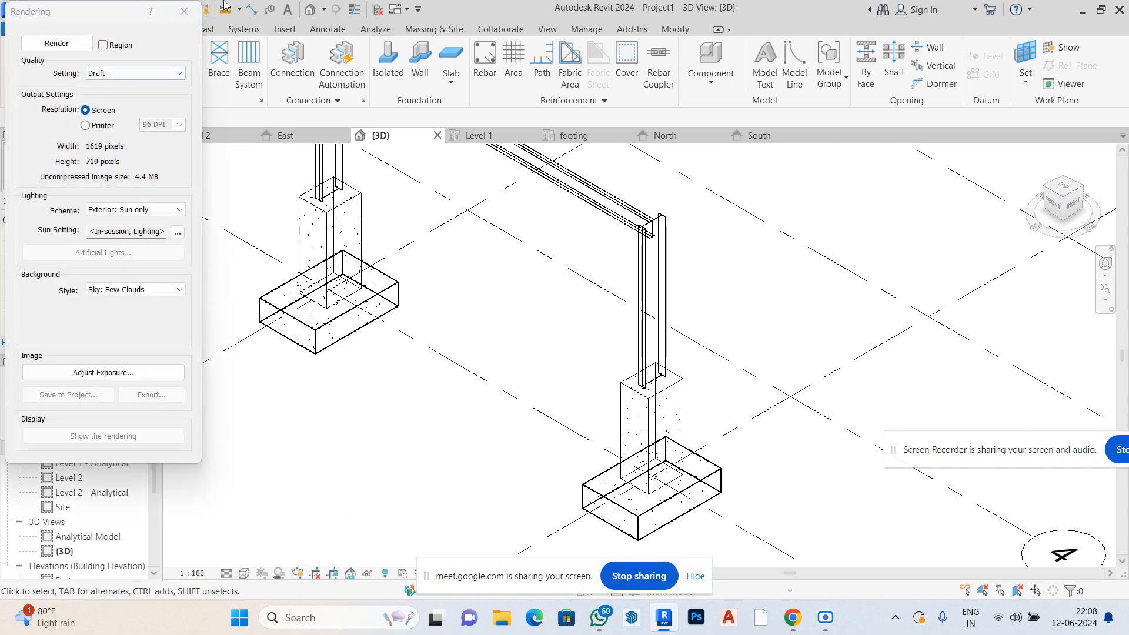
left_click(184, 11)
left_click(226, 574)
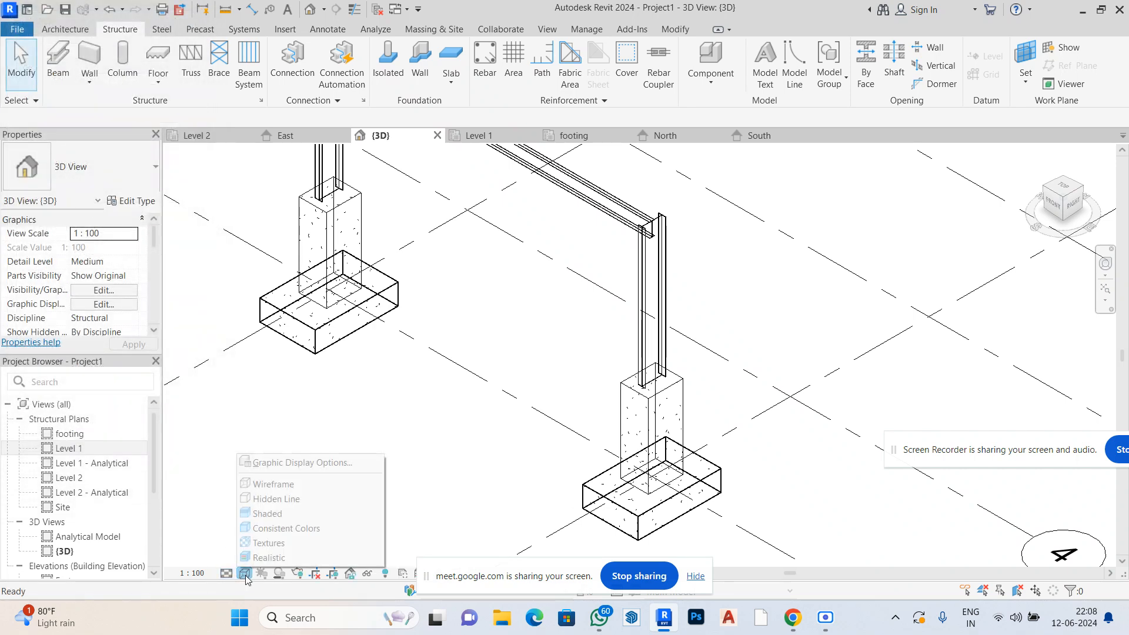
left_click(307, 515)
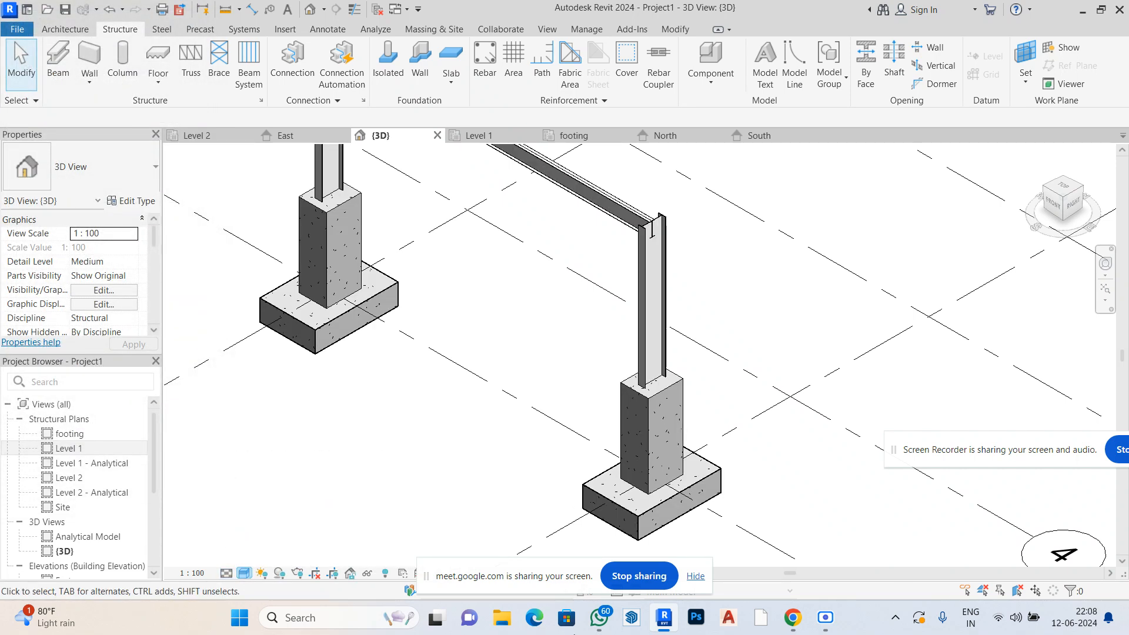
scroll(586, 397, "down", 4)
scroll(586, 397, "down", 2)
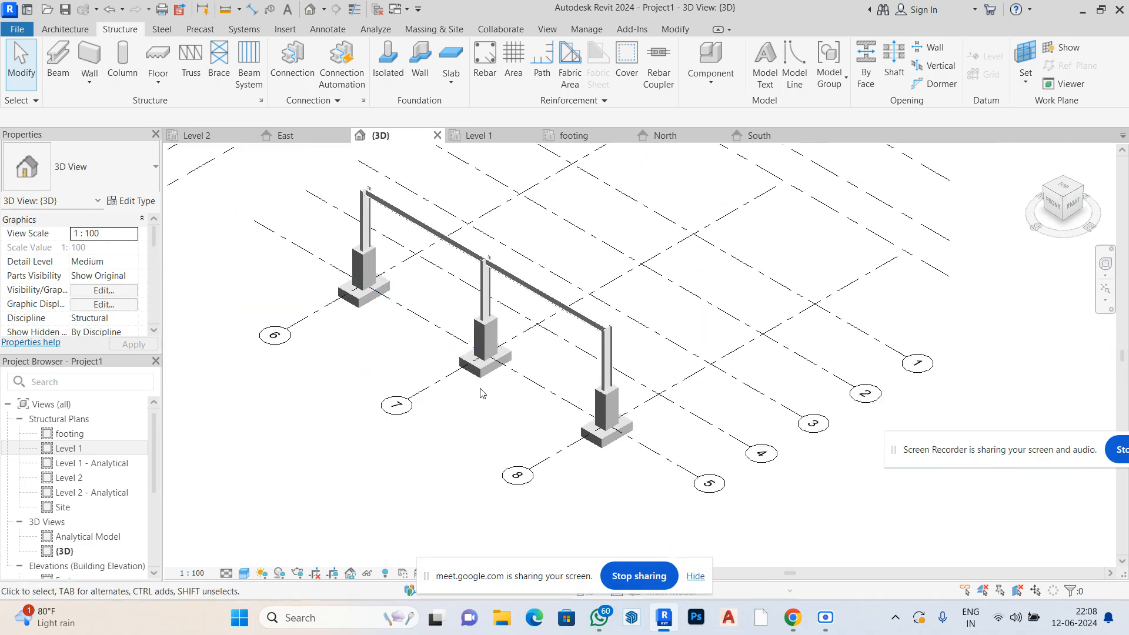
scroll(382, 197, "up", 3)
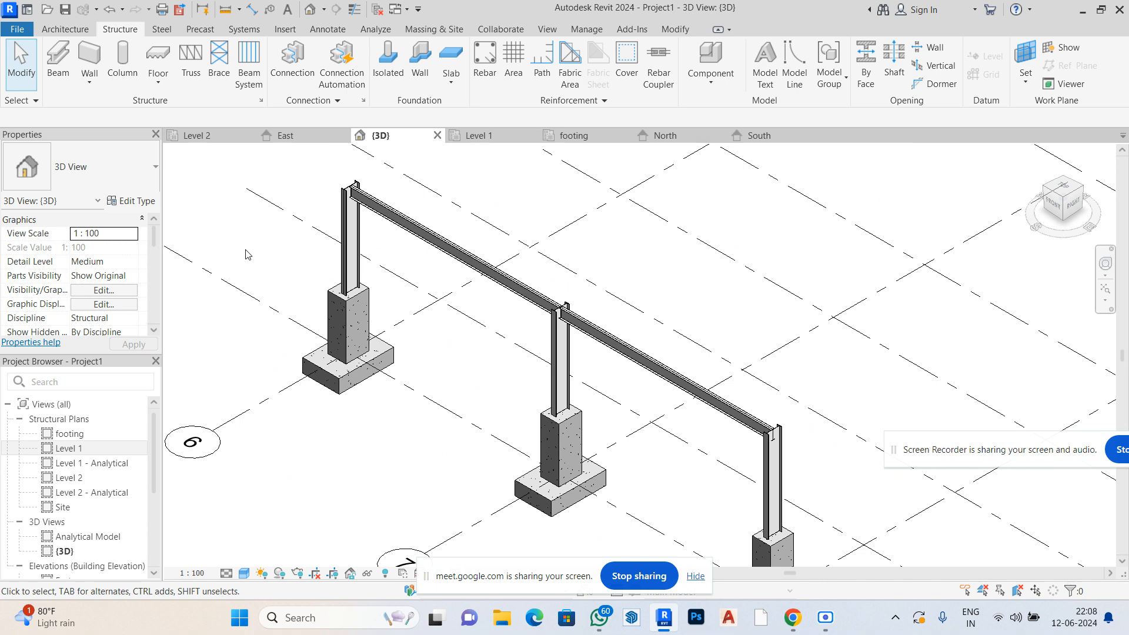
scroll(361, 241, "down", 3)
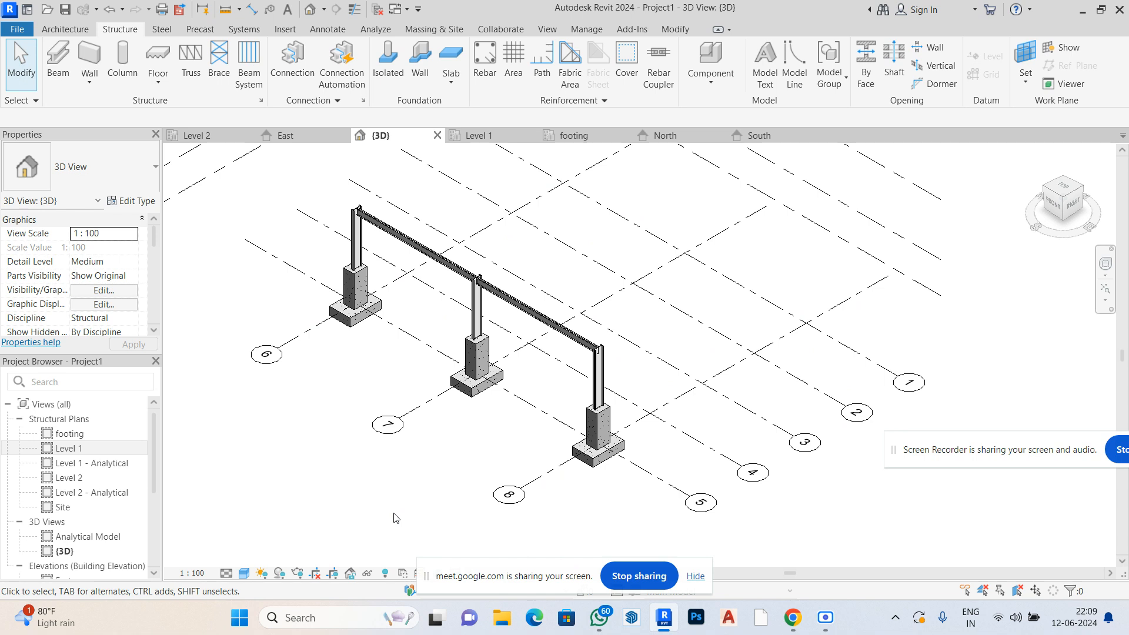
Delete the three footings and their concrete columns along grid 5 in the footing structural plan
double_click(106, 450)
scroll(506, 425, "down", 1)
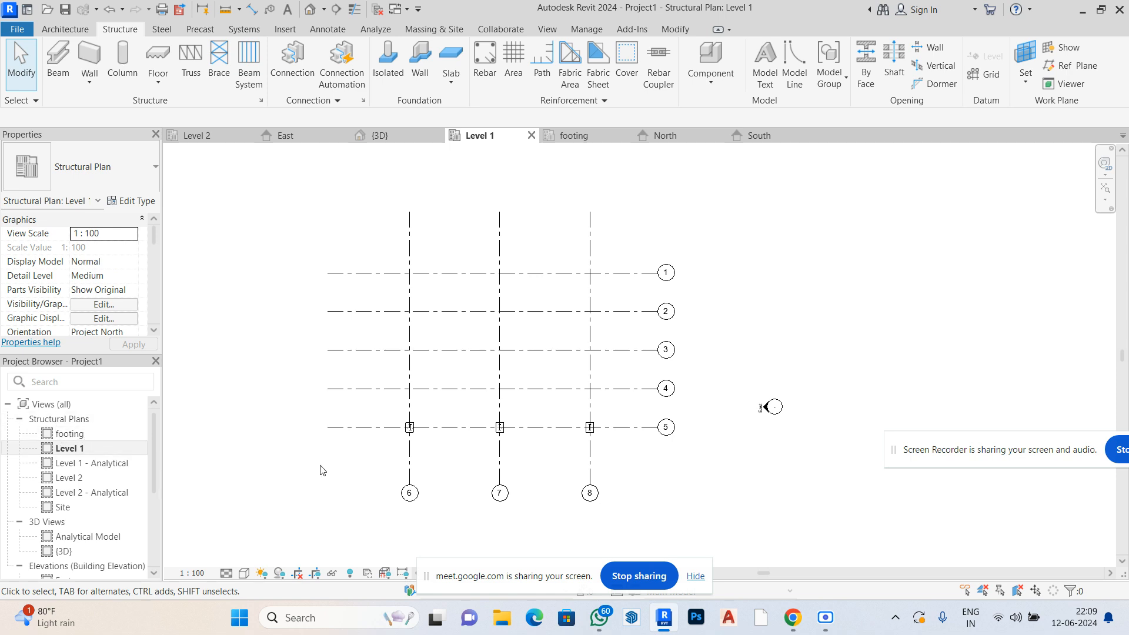
scroll(499, 471, "up", 1)
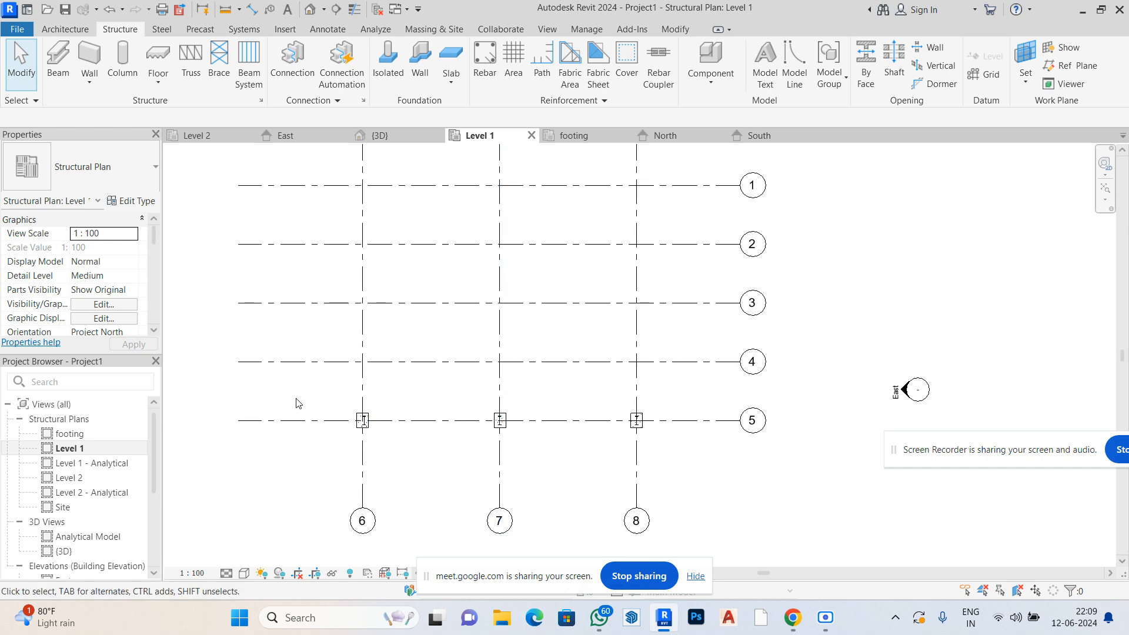
left_click(65, 450)
left_click(84, 440)
double_click(84, 440)
left_click_drag(294, 274, 700, 382)
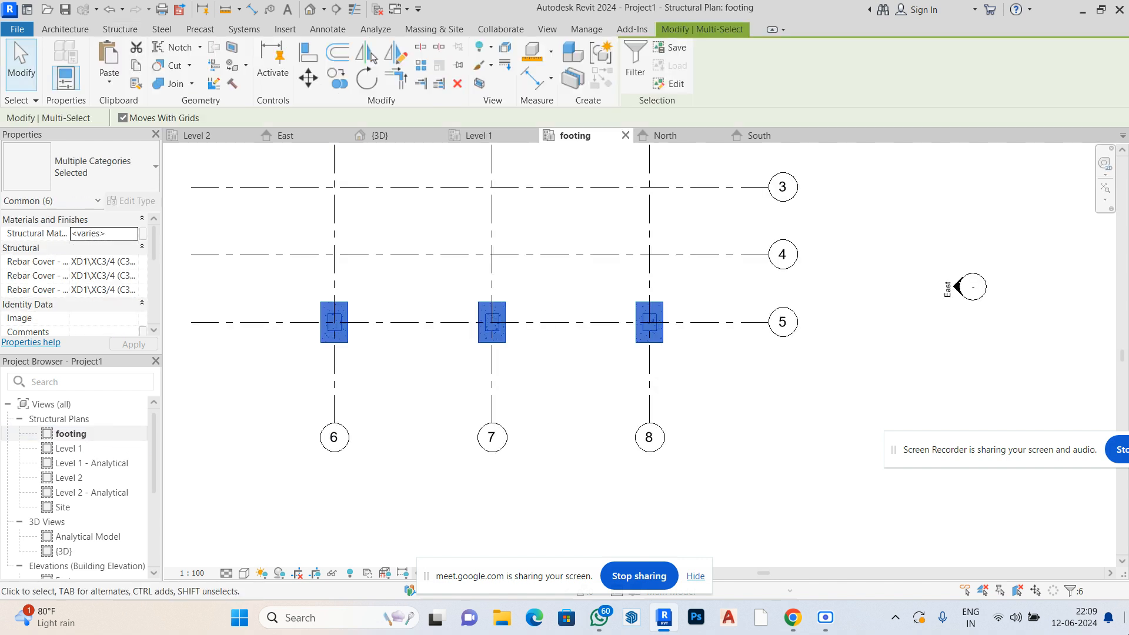
key("Delete")
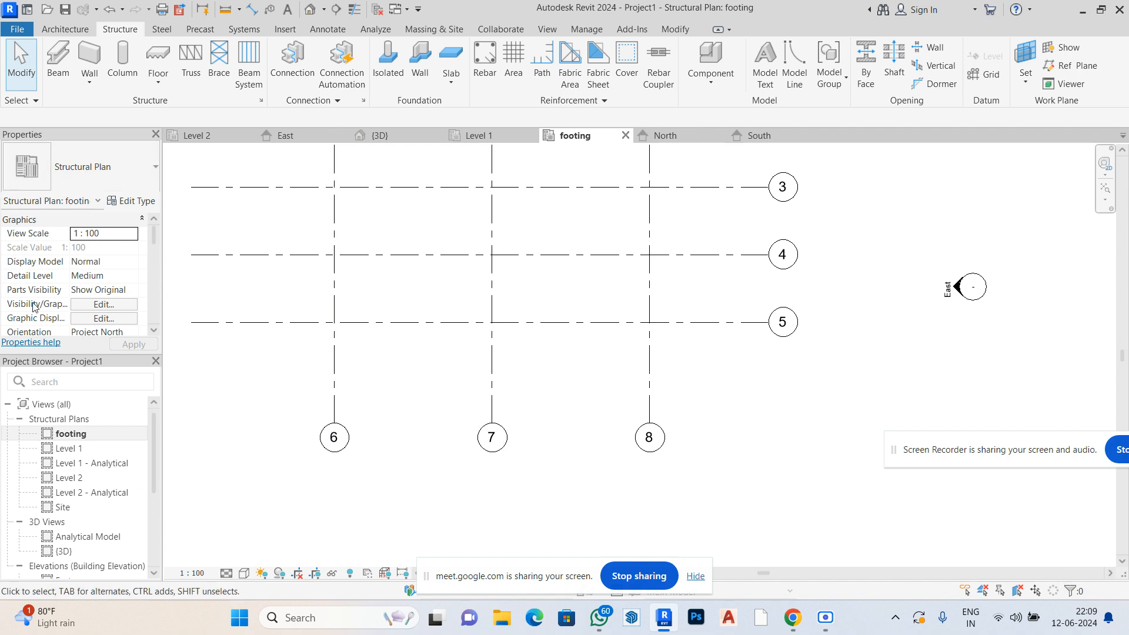
Place 1800 x 1200 x 450mm rectangular isolated footings where grid 5 crosses grids 6, 7 and 8
left_click(388, 59)
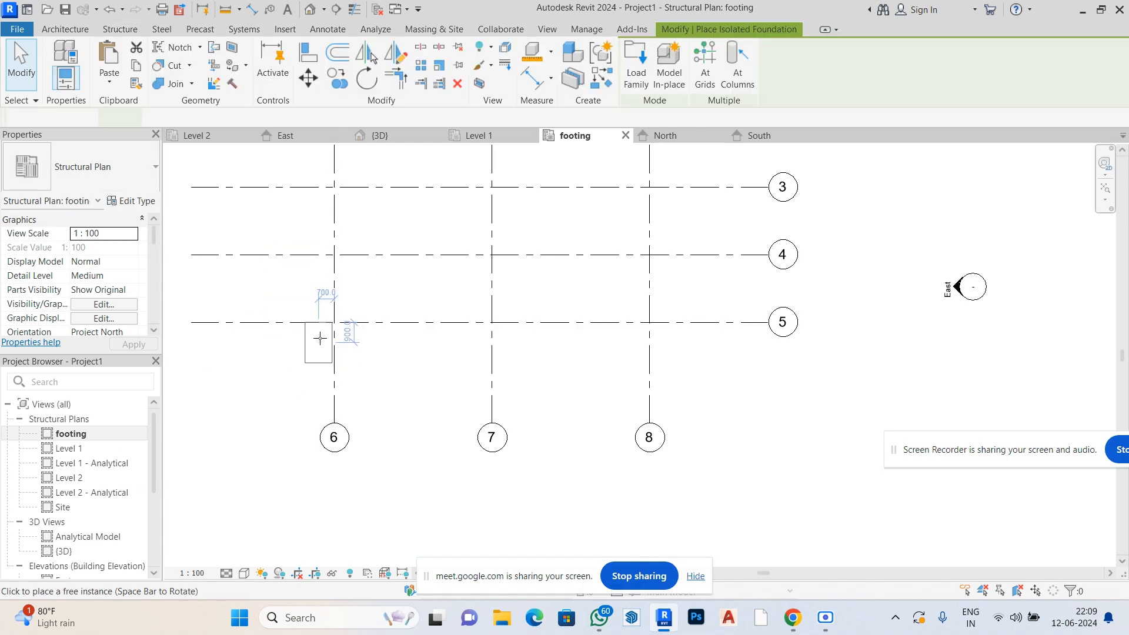
left_click(333, 318)
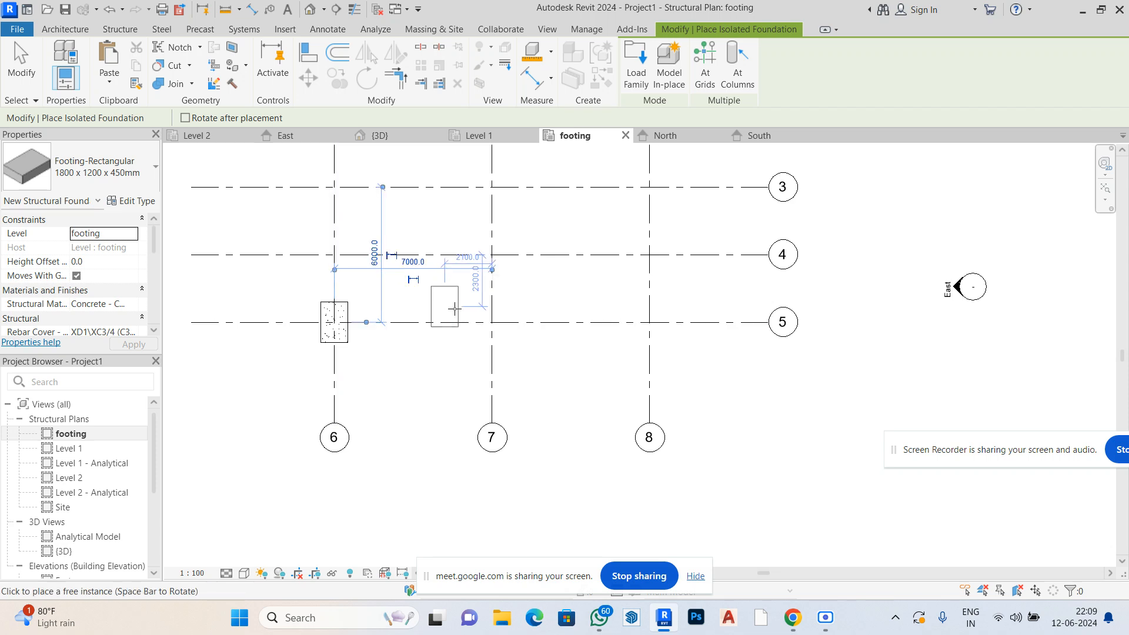
left_click(492, 322)
left_click(651, 319)
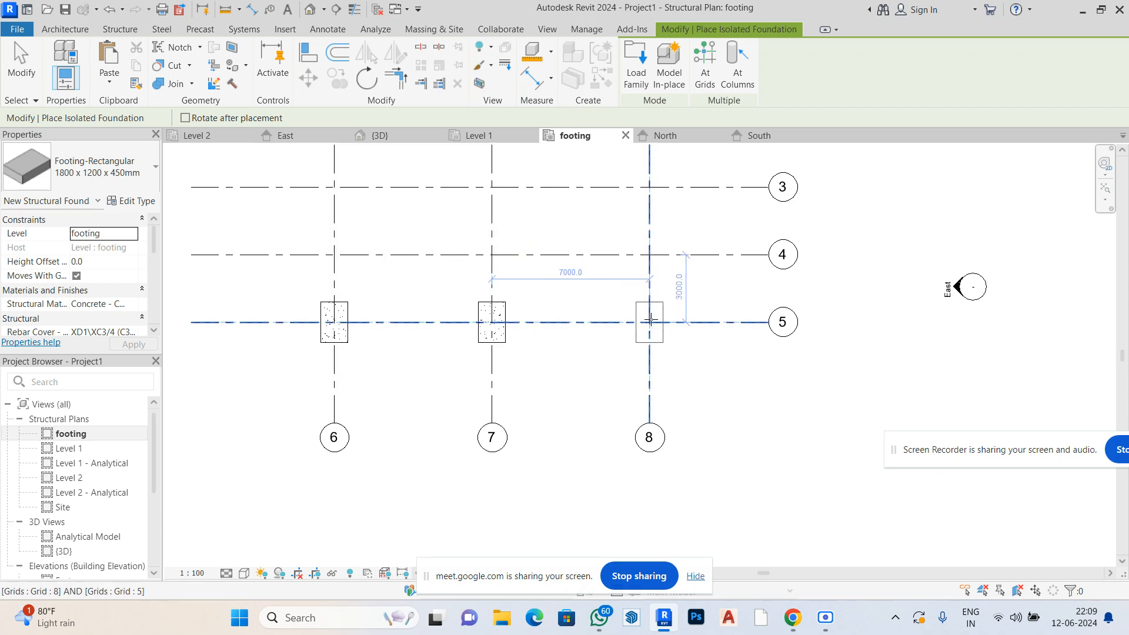
Place a 600 x 750mm concrete rectangular column from the footing level to Level 1 where grid 5 crosses grid 6
left_click(118, 30)
left_click(122, 58)
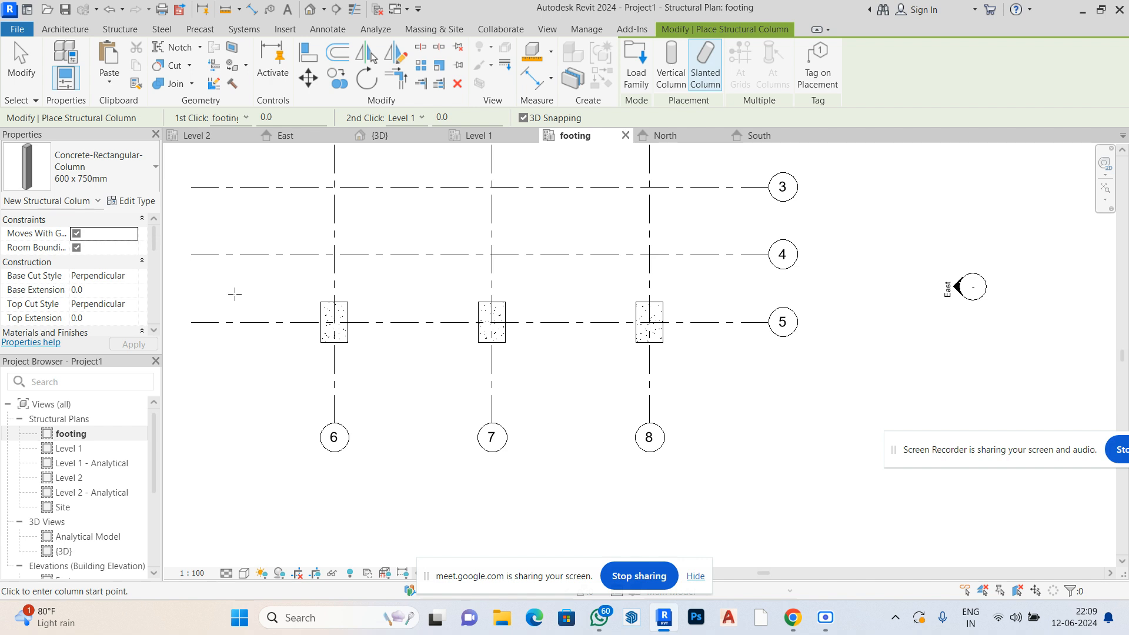
left_click(94, 167)
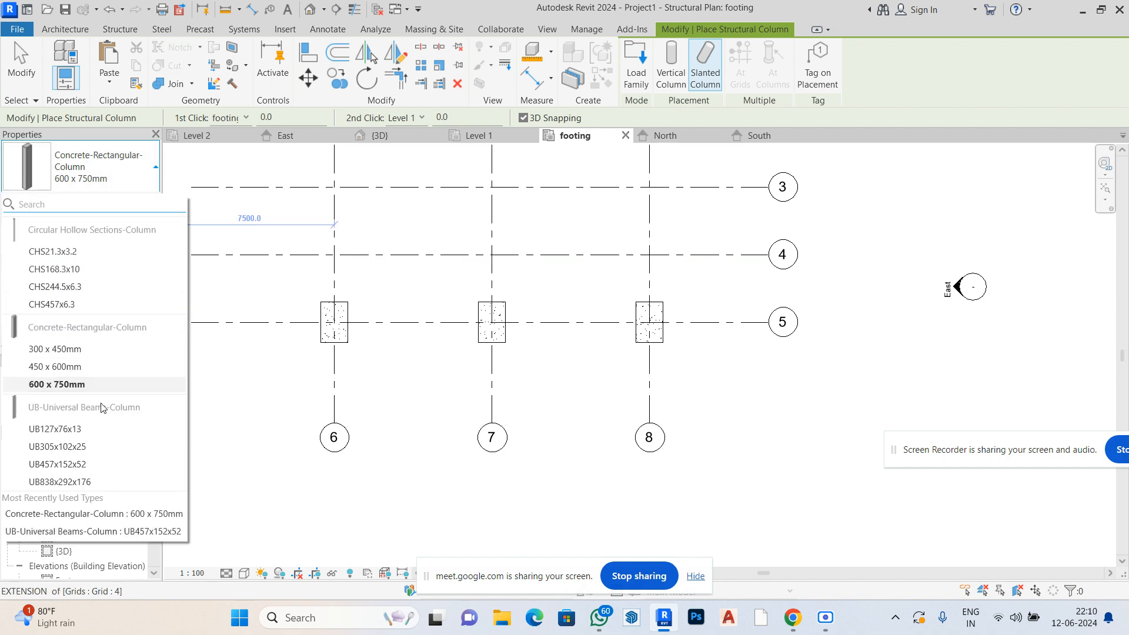
left_click(85, 386)
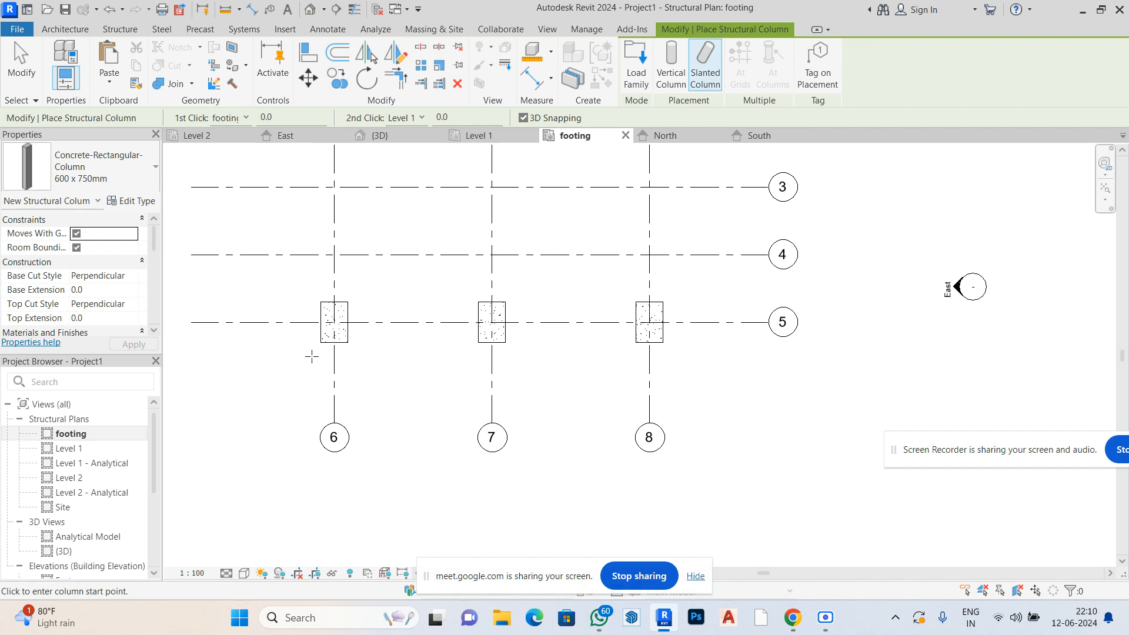
left_click(334, 320)
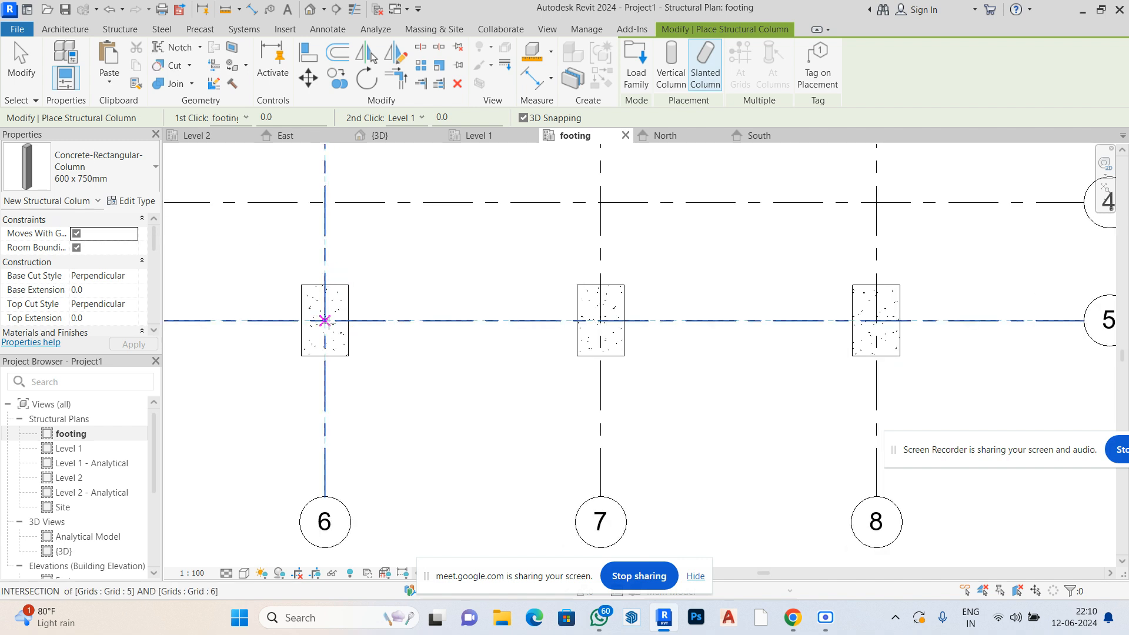
scroll(333, 321, "up", 5)
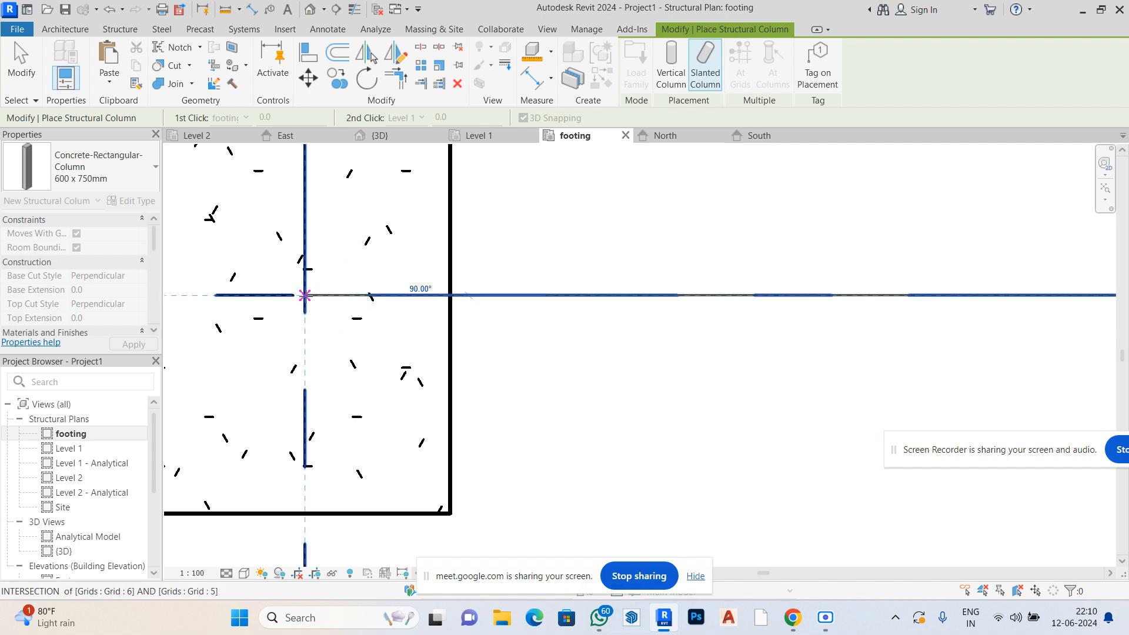
left_click(305, 295)
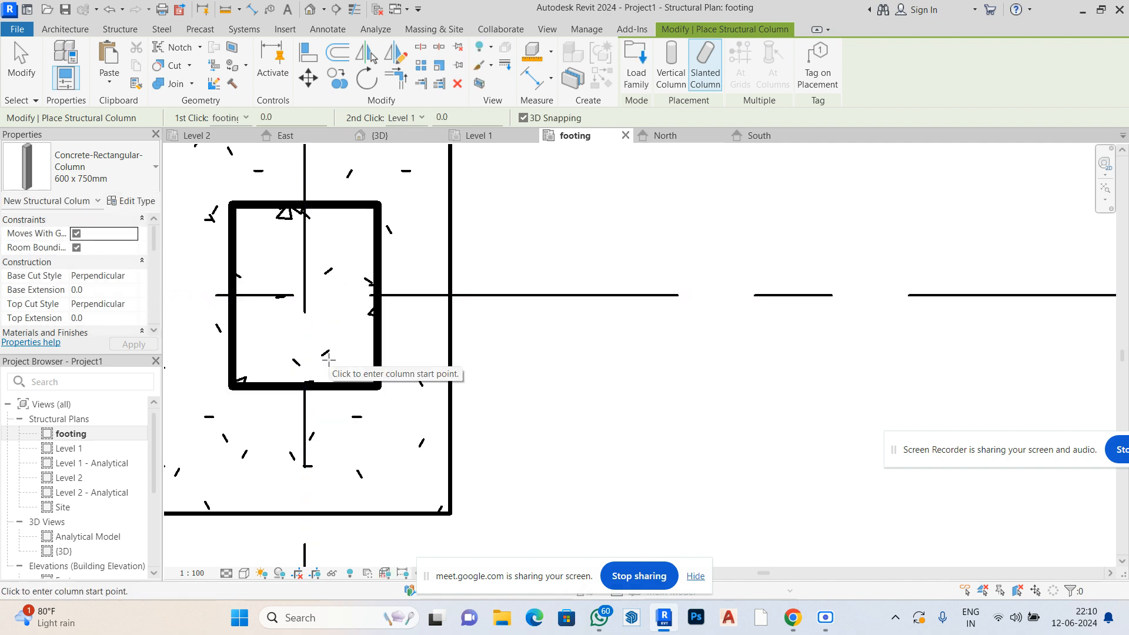
Place matching 600 x 750mm concrete columns on the footings where grid 5 crosses grids 7 and 8
scroll(328, 359, "down", 5)
scroll(800, 353, "up", 4)
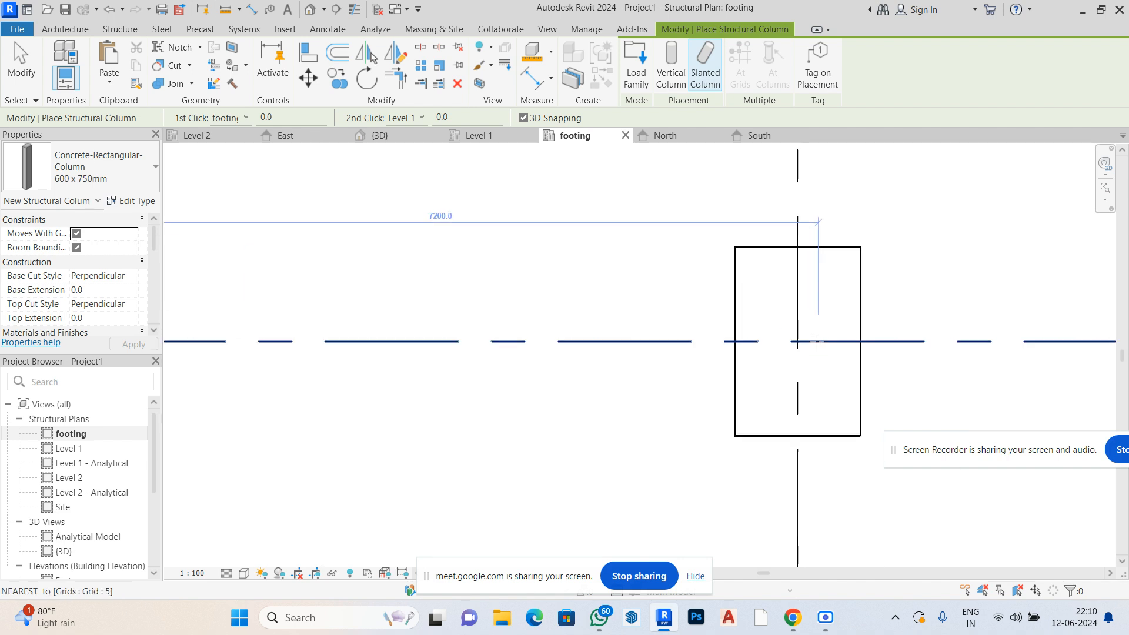
left_click(791, 341)
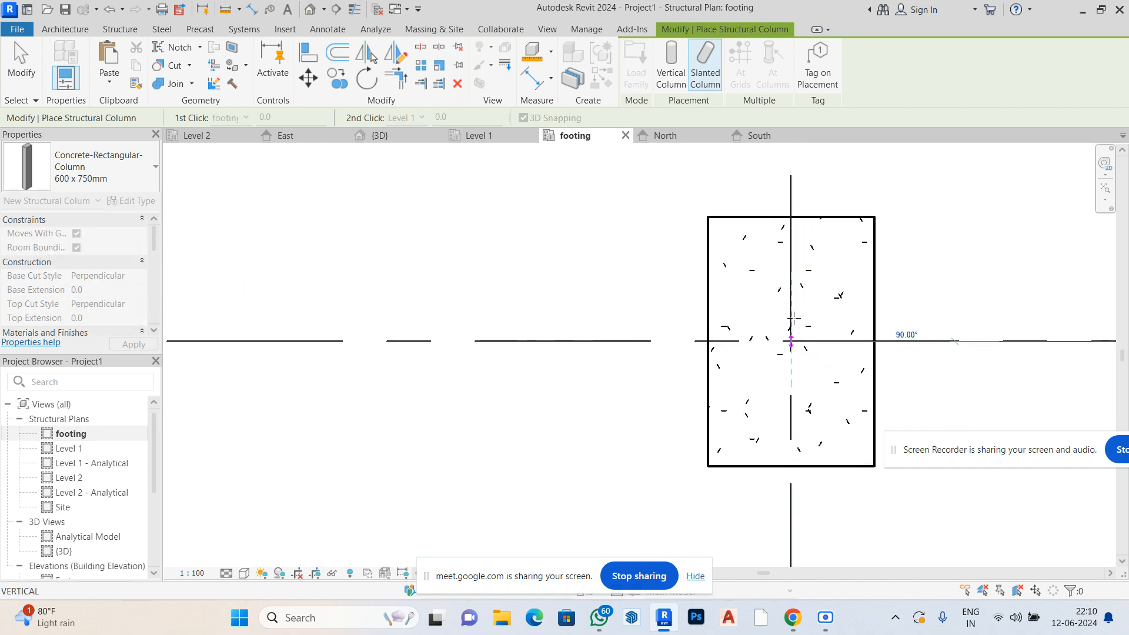
left_click(794, 320)
scroll(621, 320, "down", 5)
scroll(751, 330, "down", 2)
scroll(633, 351, "up", 6)
left_click(633, 351)
left_click(633, 322)
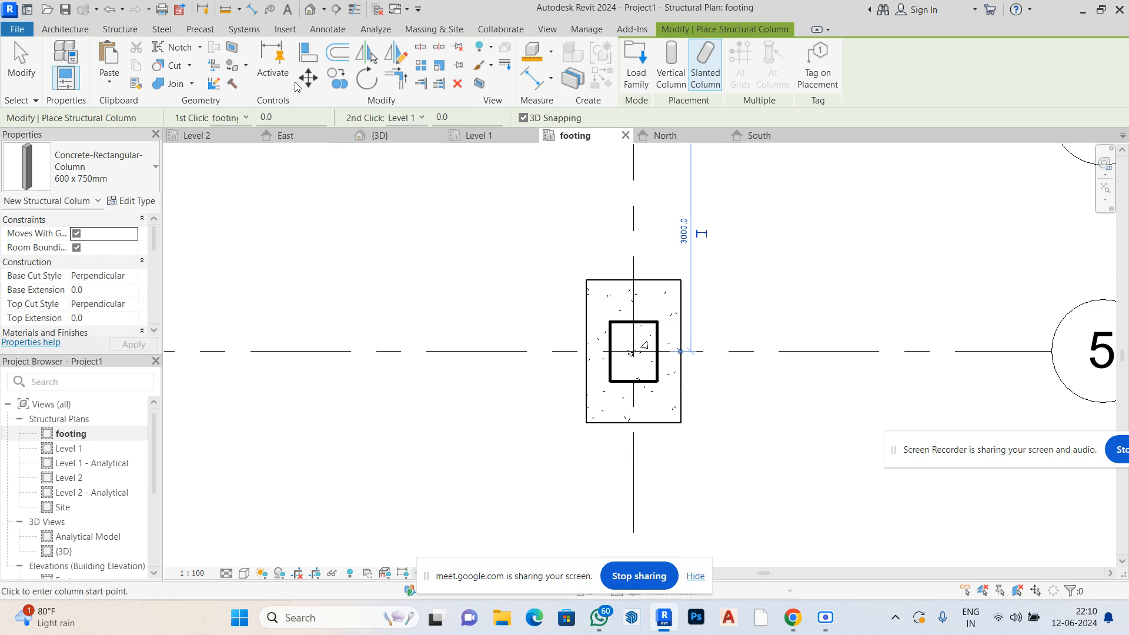
Delete the three steel columns and the two steel beams along grid 5 in the default 3D view
left_click(312, 10)
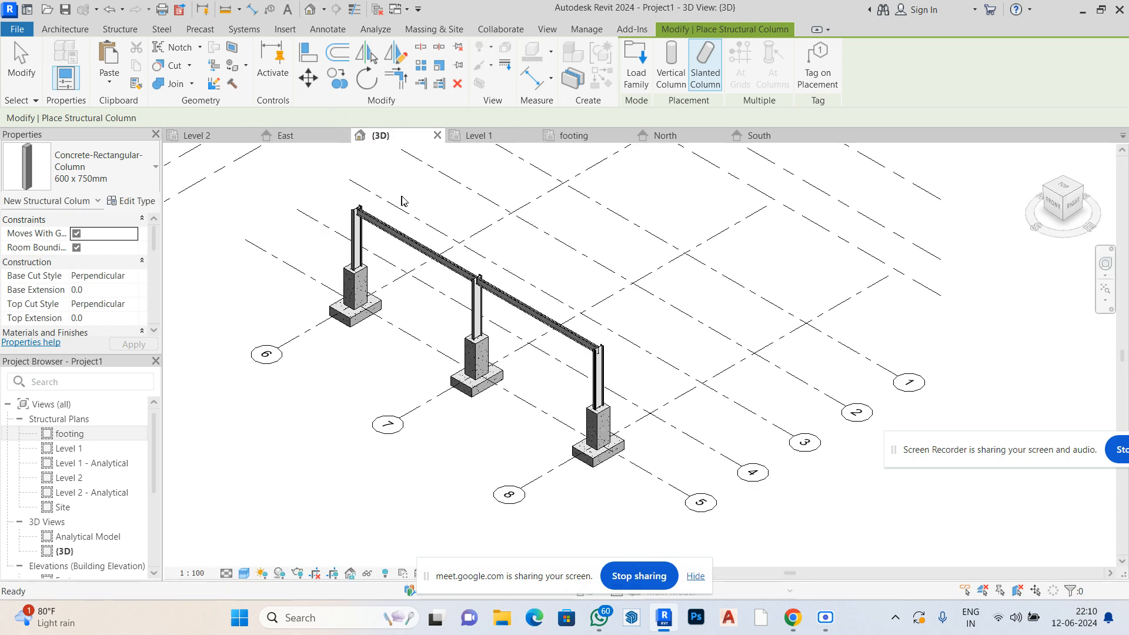
key("Escape")
key("Escape")
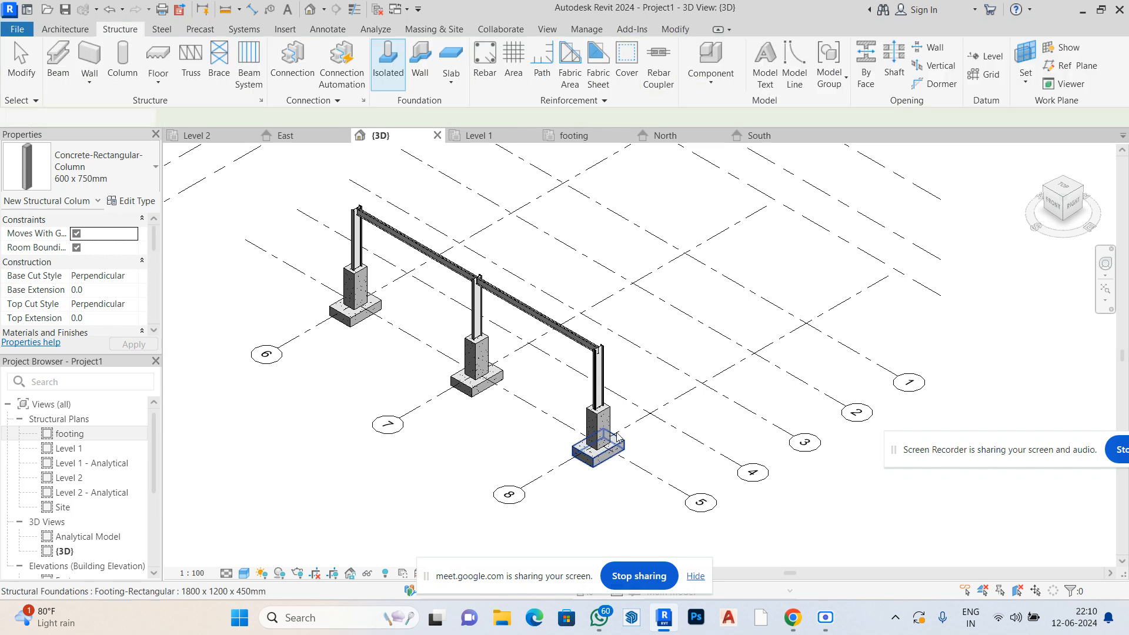
left_click(607, 392)
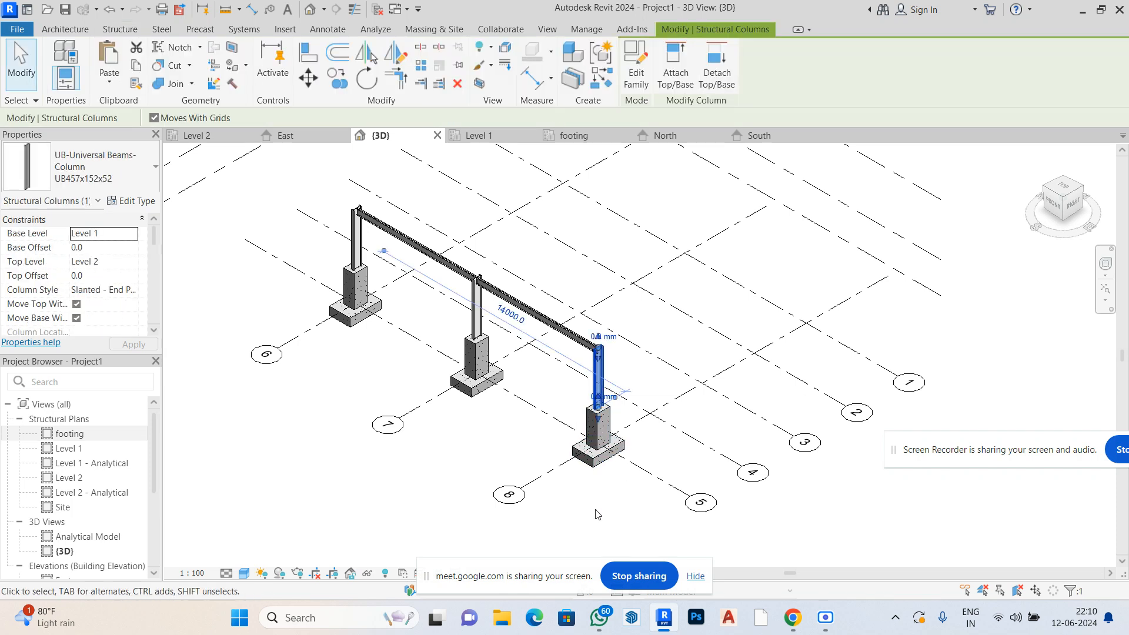
key("Delete")
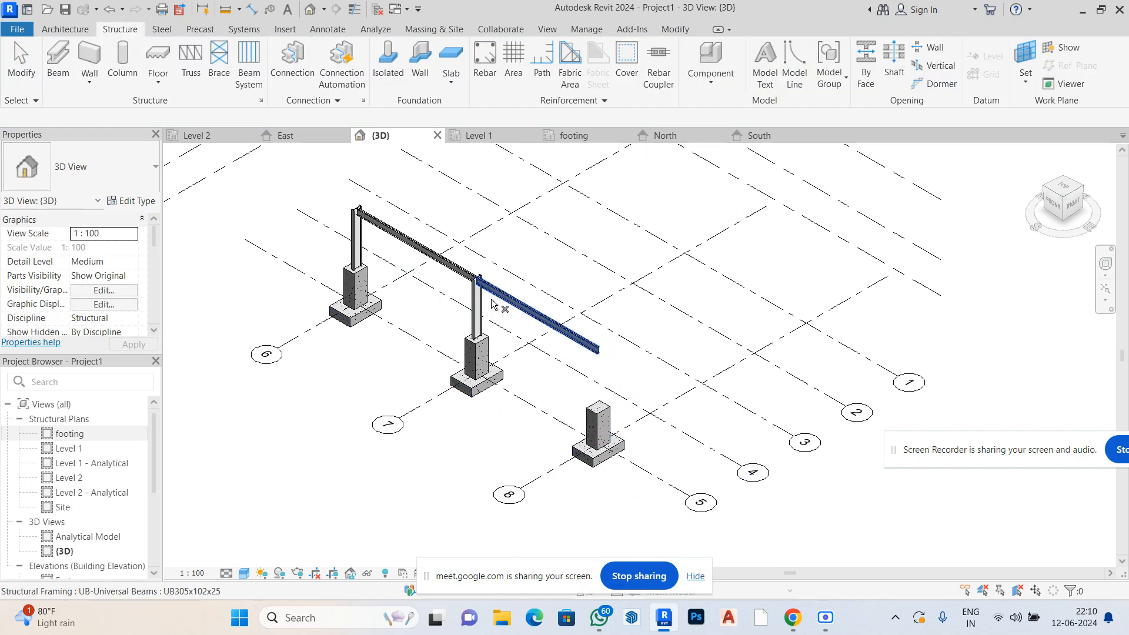
left_click(498, 296)
key("Delete")
left_click(476, 307)
key("Delete")
left_click(462, 274)
key("Delete")
left_click(357, 236)
key("Delete")
scroll(300, 446, "down", 1)
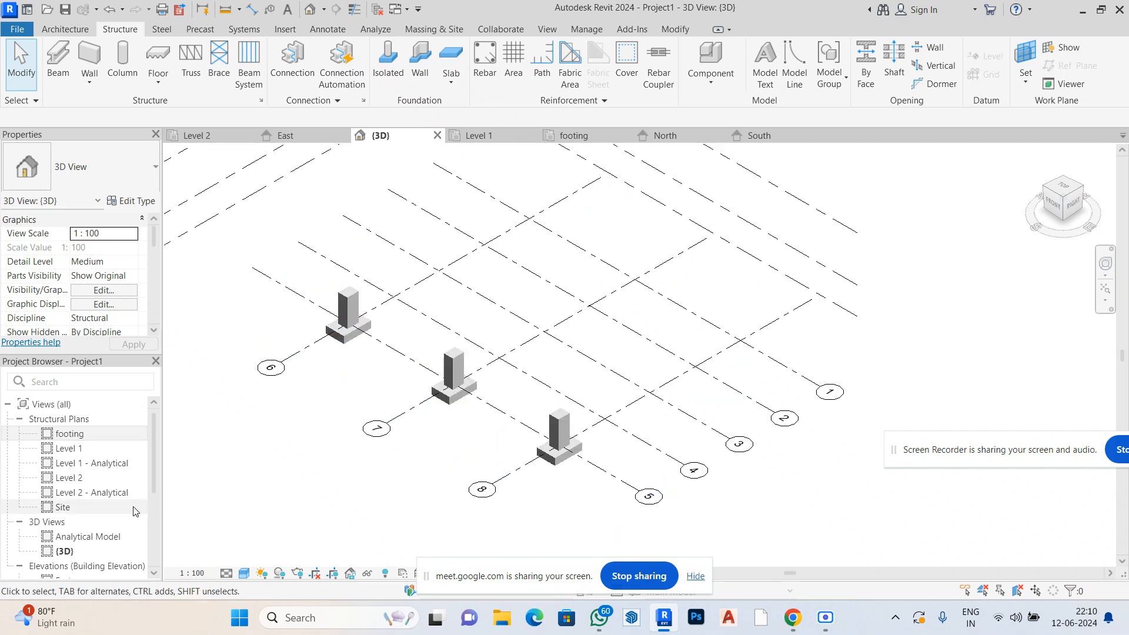
In the Level 1 plan, place a UB838x292x176 steel column up to Level 2 where grid 5 crosses grid 6
double_click(89, 432)
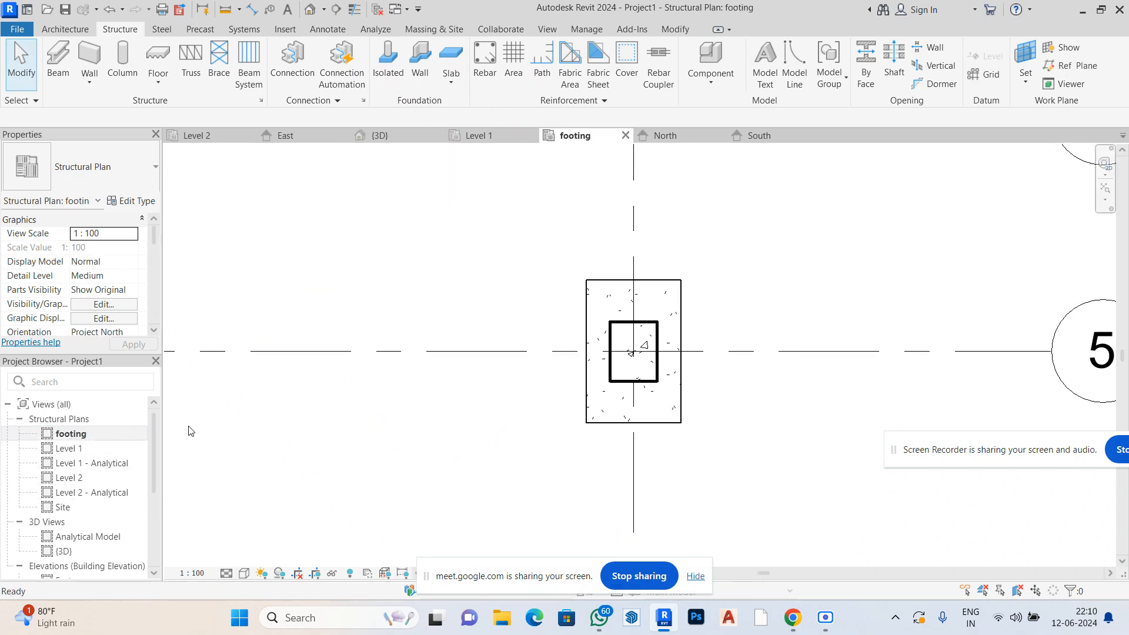
scroll(522, 393, "down", 5)
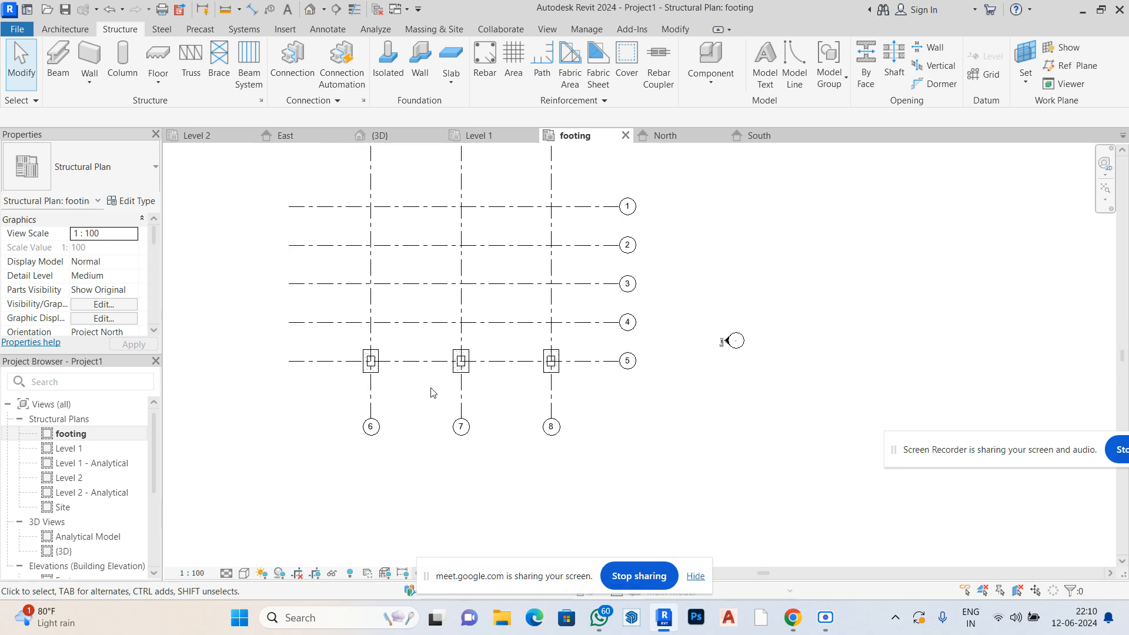
double_click(78, 449)
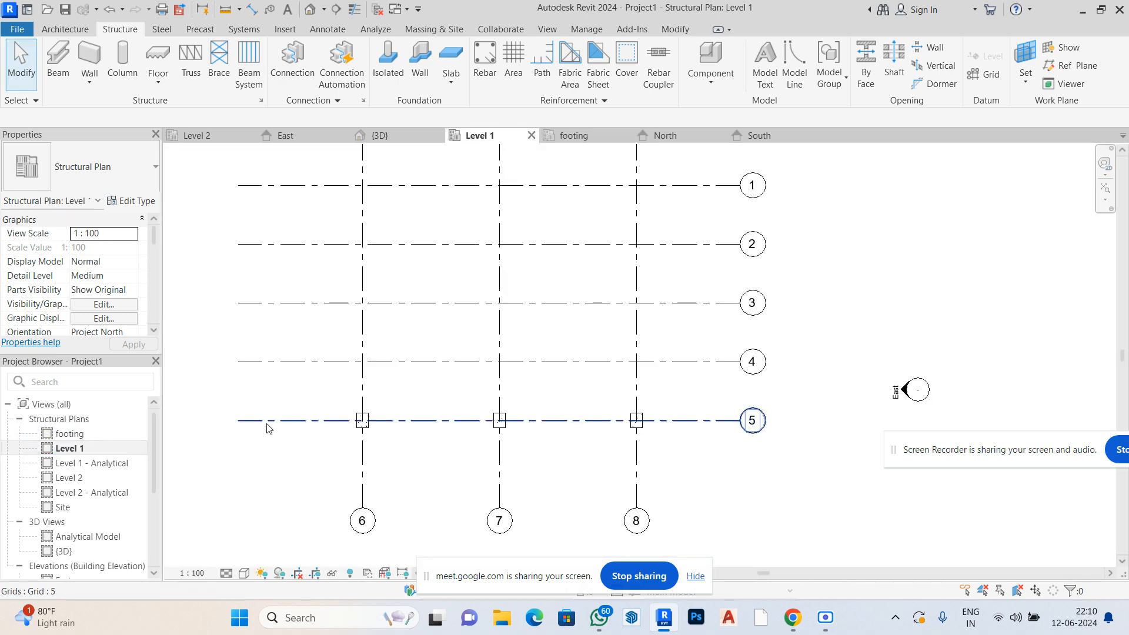
scroll(377, 435, "up", 5)
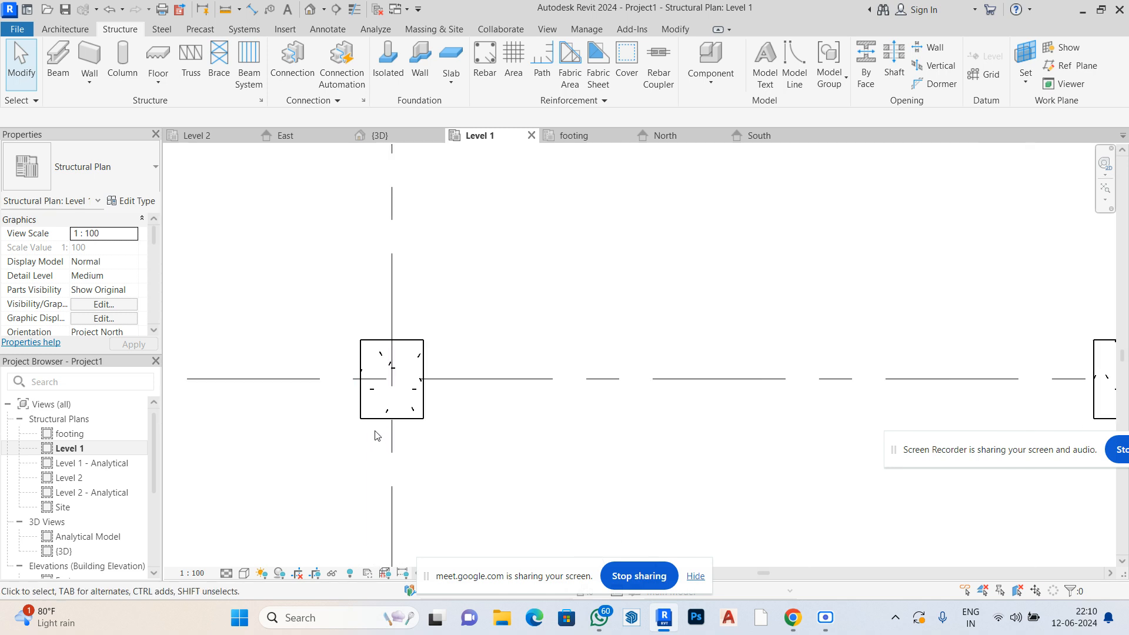
left_click(62, 55)
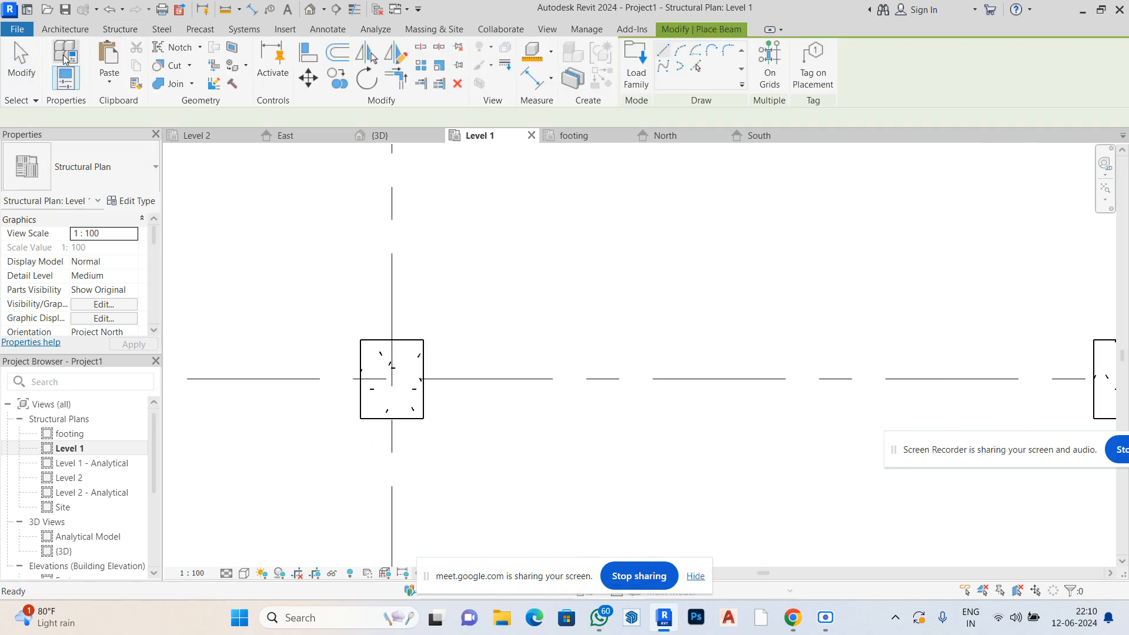
left_click(120, 29)
left_click(118, 61)
left_click(111, 166)
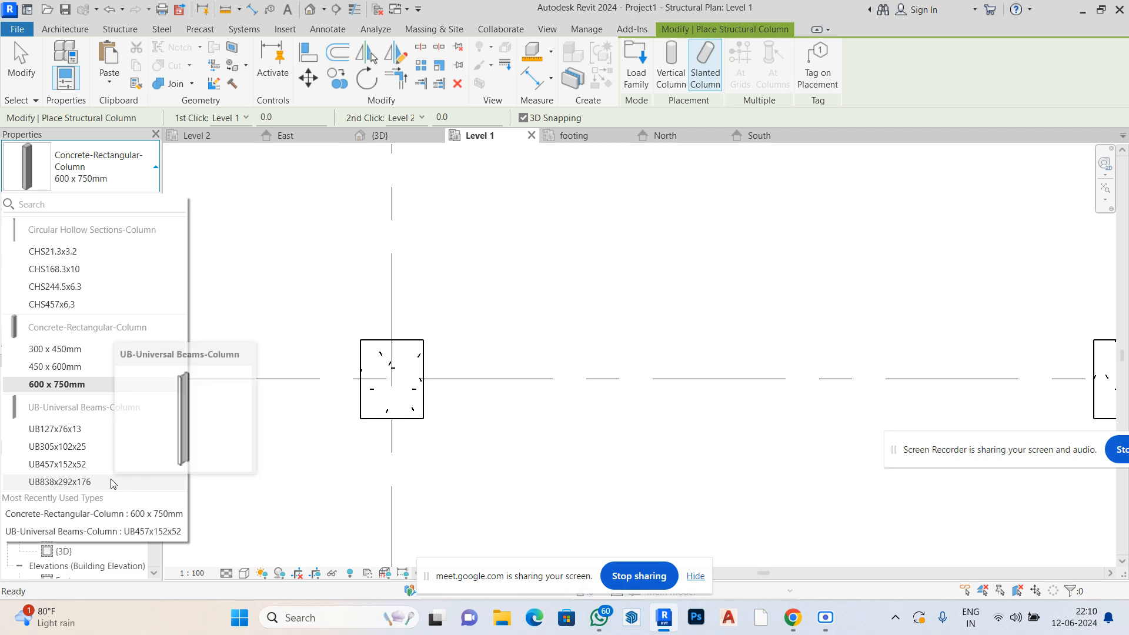
left_click(118, 483)
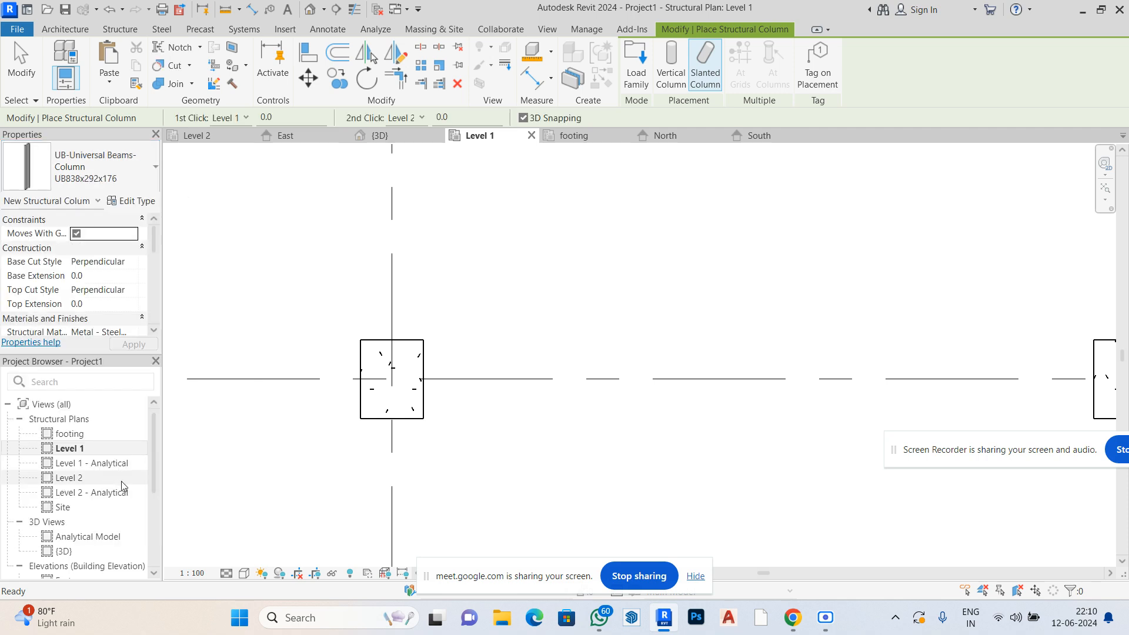
left_click(392, 378)
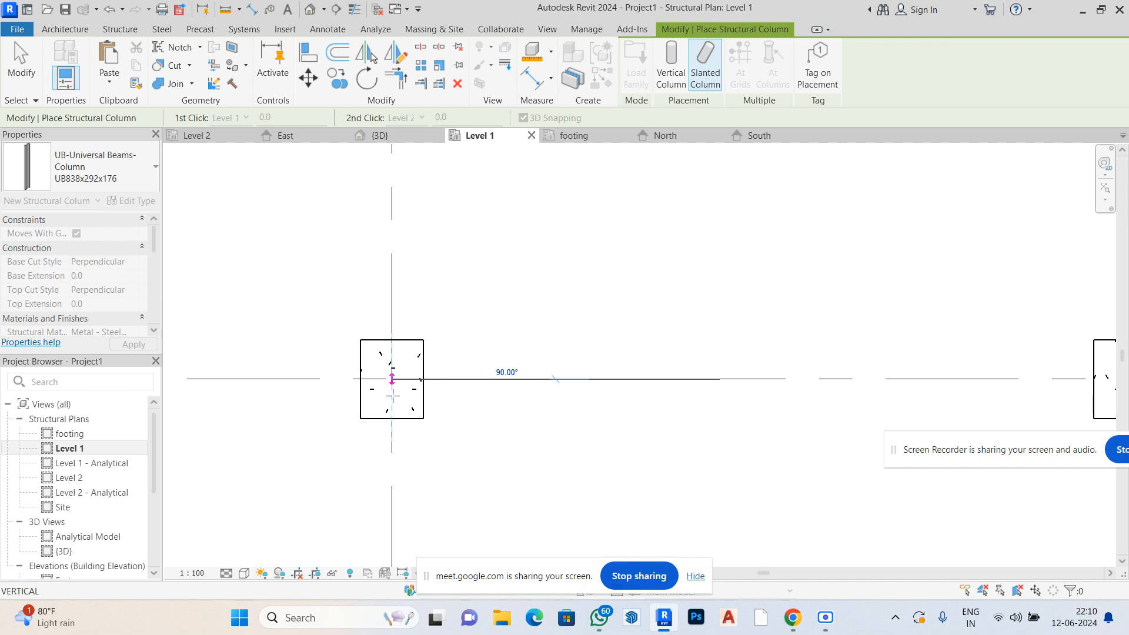
left_click(393, 397)
Place UB838x292x176 steel columns on the concrete columns where grid 5 crosses grids 7 and 8
scroll(310, 384, "down", 3)
scroll(597, 383, "up", 5)
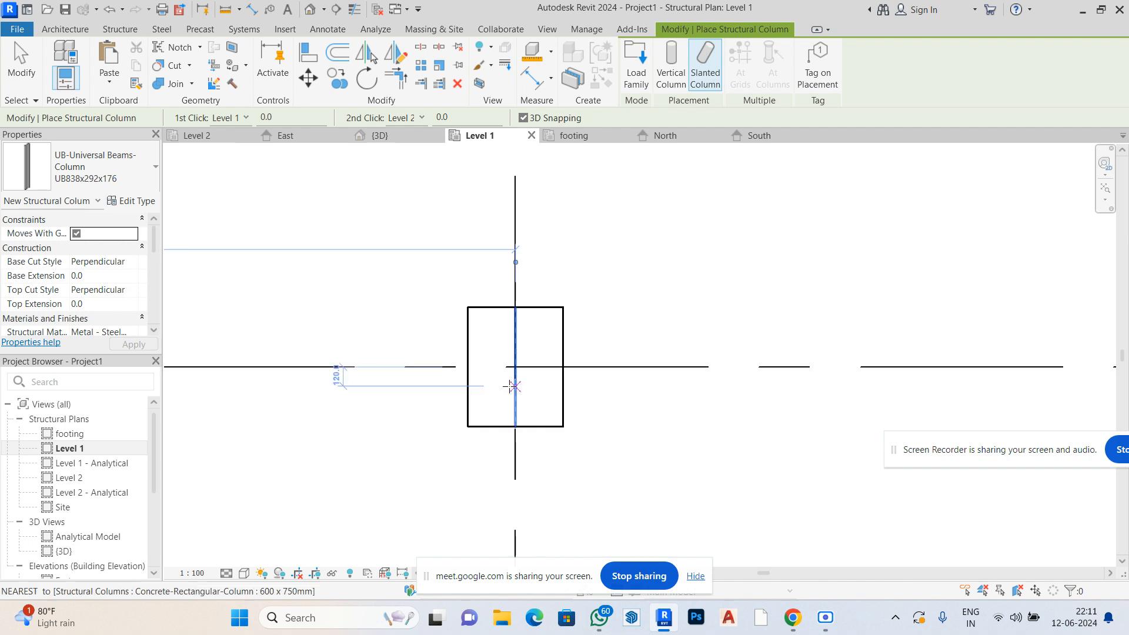
left_click(515, 367)
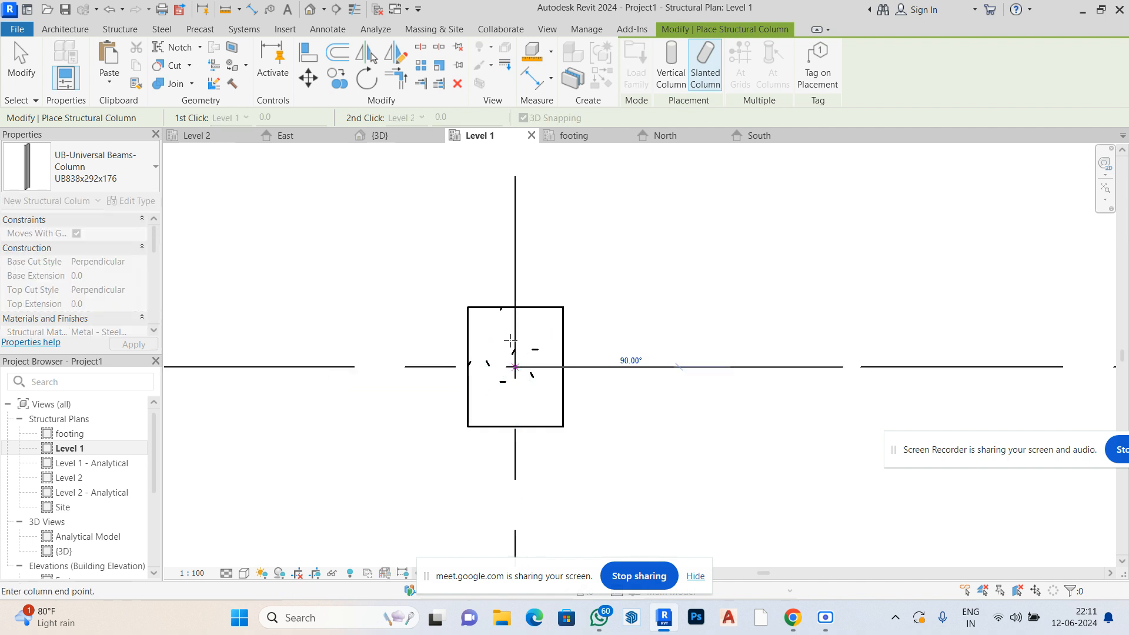
left_click(515, 339)
scroll(423, 330, "down", 4)
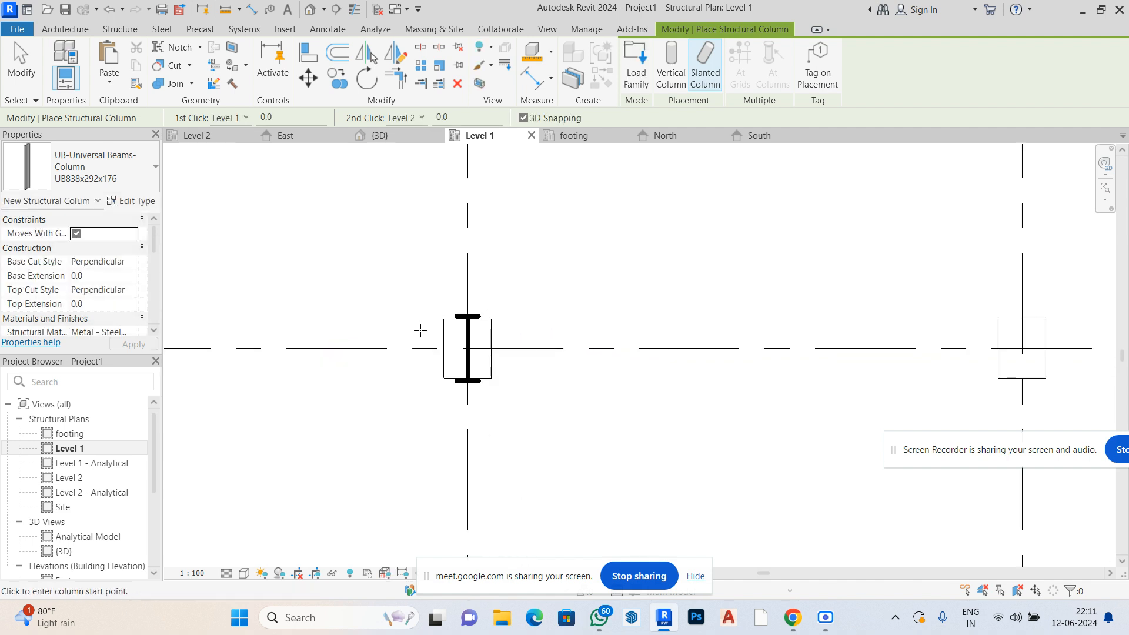
scroll(646, 344, "up", 5)
left_click(657, 344)
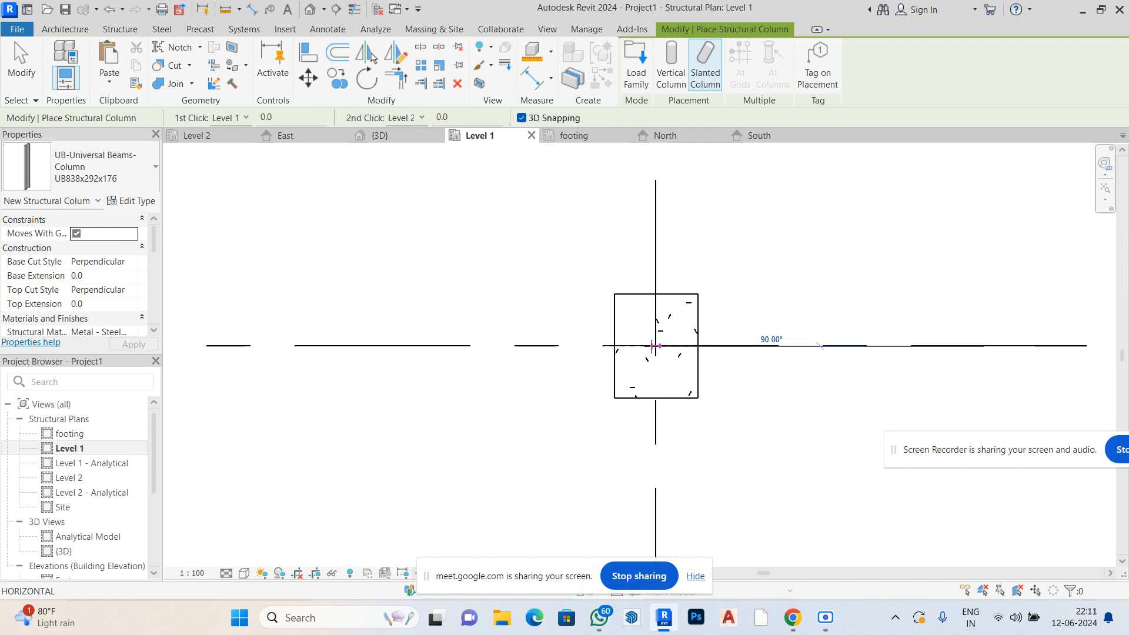
left_click(657, 320)
scroll(658, 346, "down", 5)
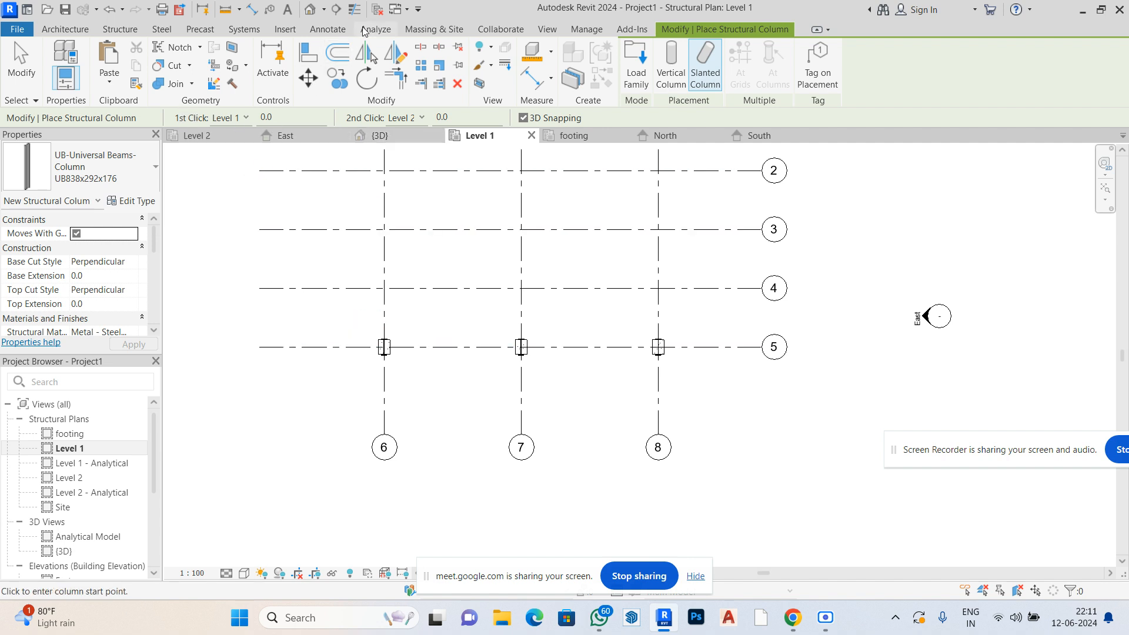
Inspect the steel columns on their concrete columns and footings in the default 3D view
left_click(312, 12)
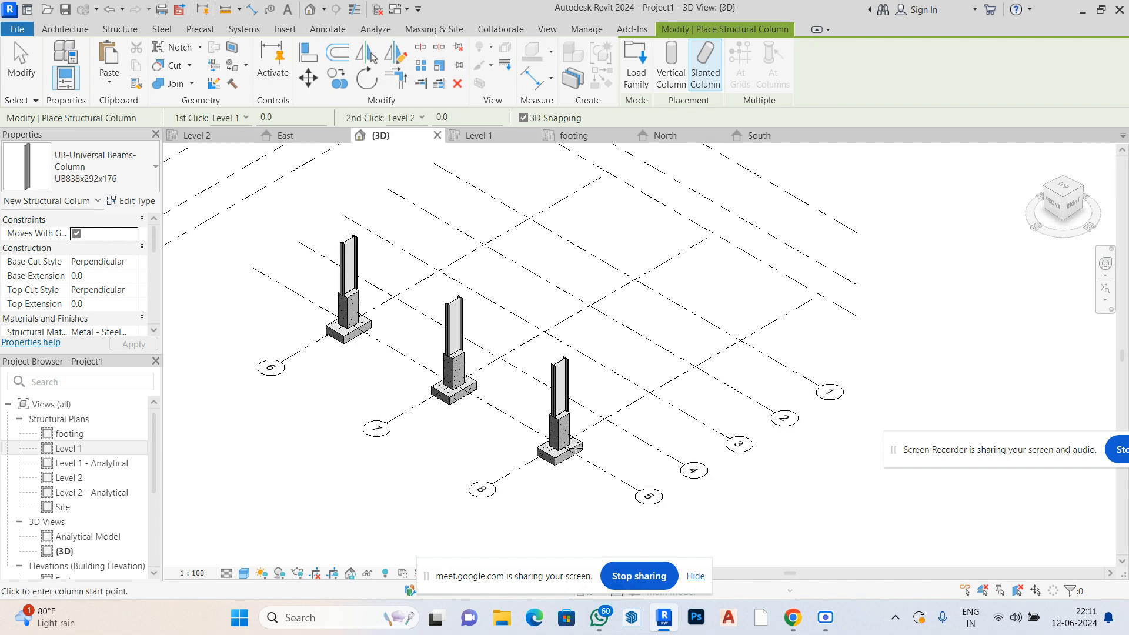
scroll(544, 384, "up", 3)
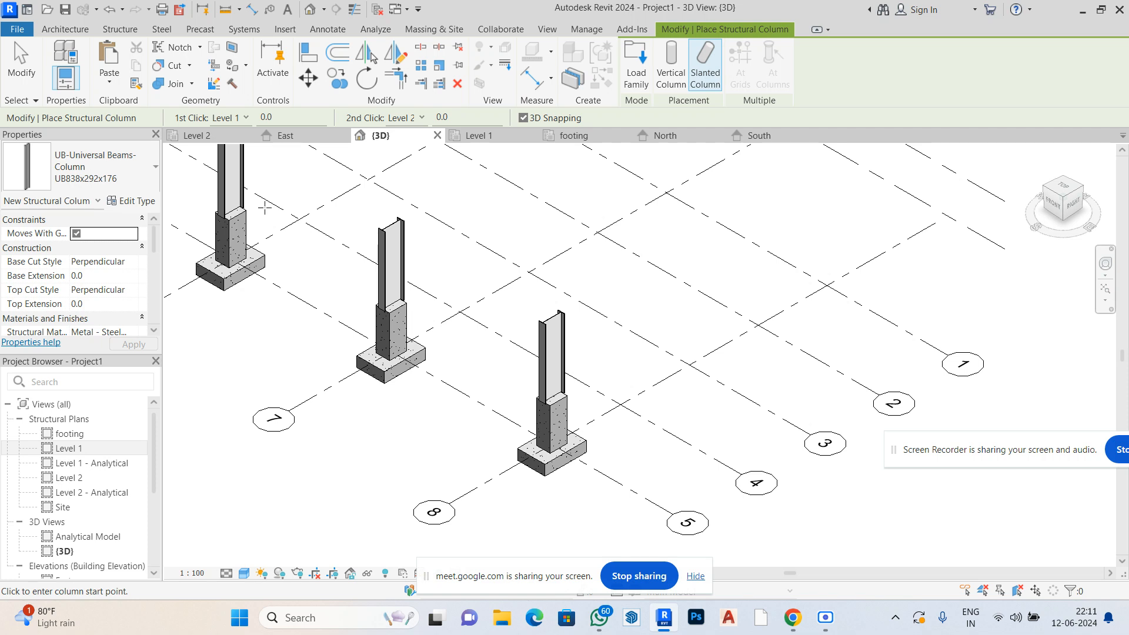
scroll(505, 271, "down", 3)
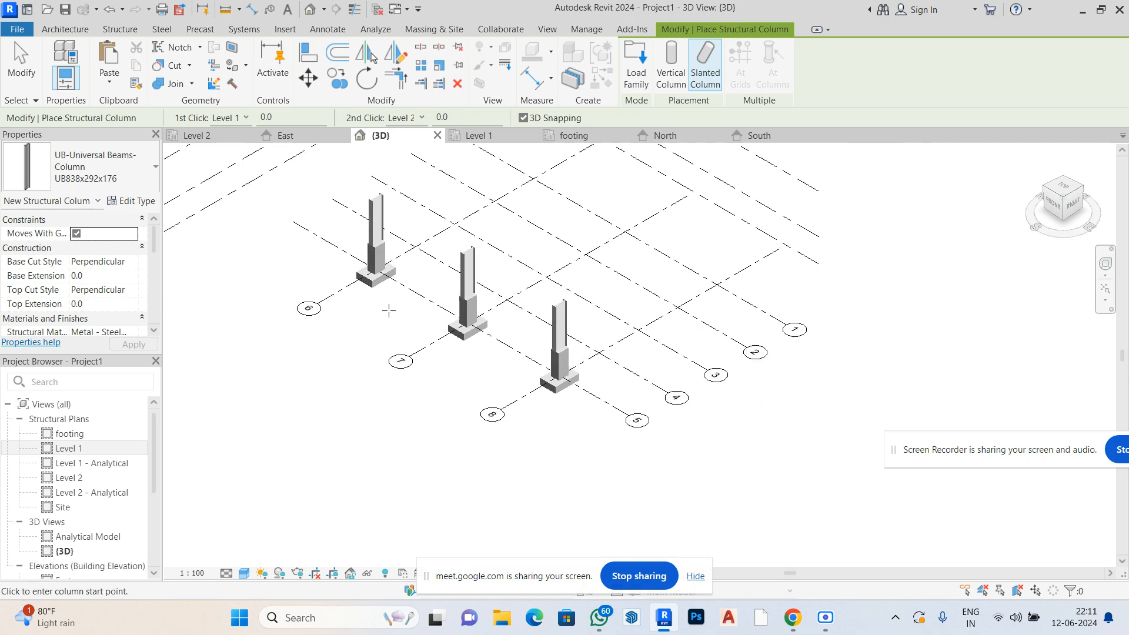
In the Level 2 plan, place a UB838x292x226 beam along grid 5 between the steel columns at grids 6 and 7
double_click(85, 450)
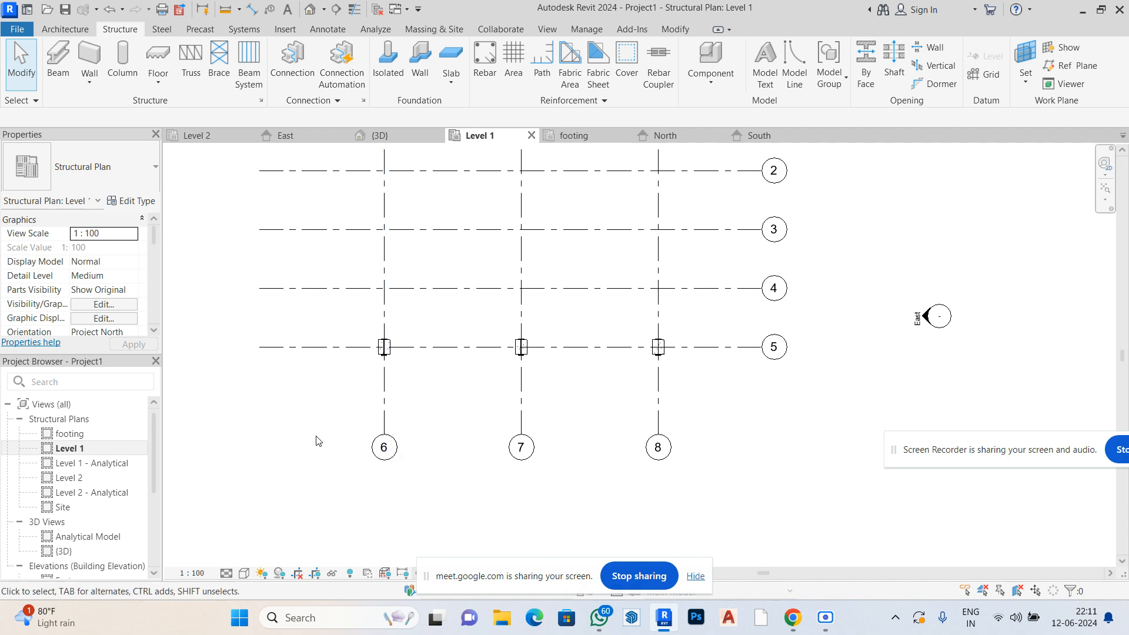
double_click(69, 477)
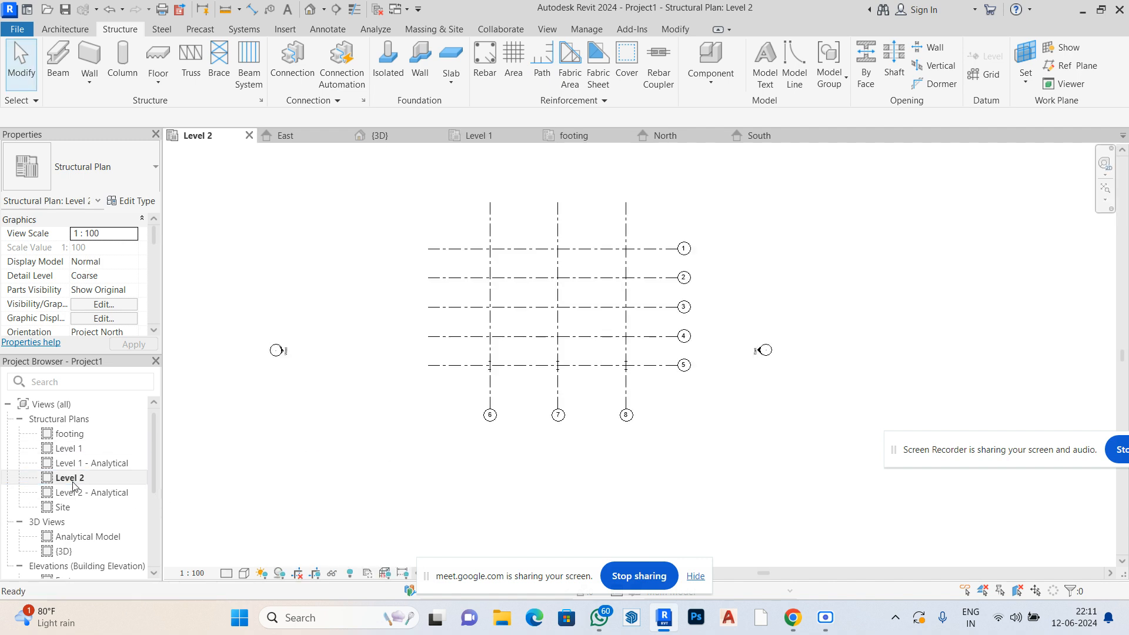
scroll(582, 384, "up", 5)
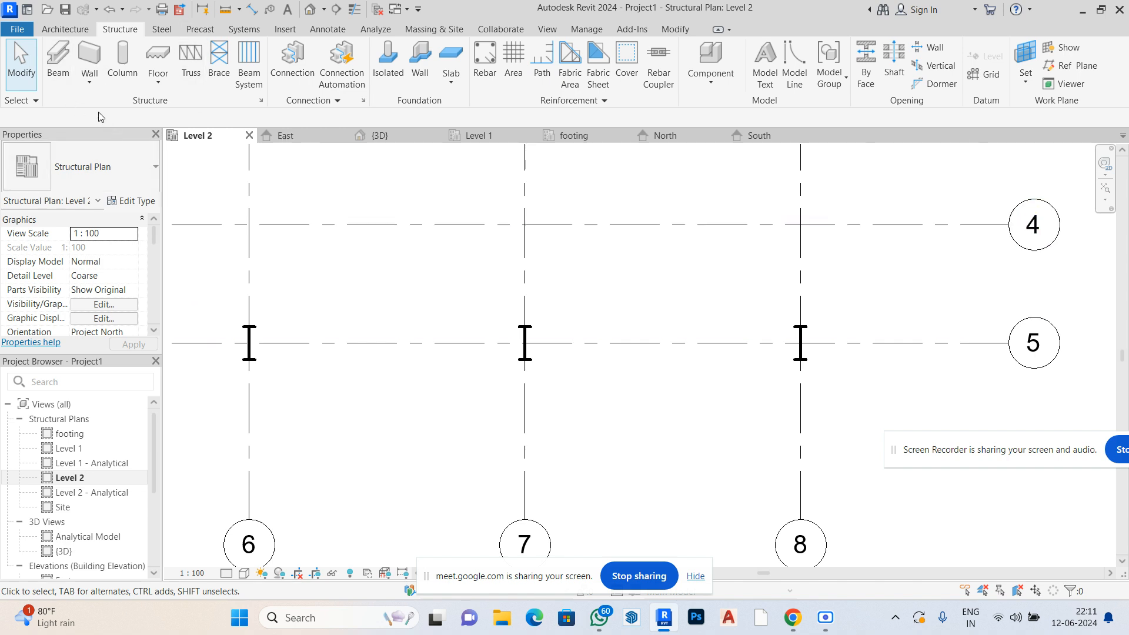
left_click(54, 66)
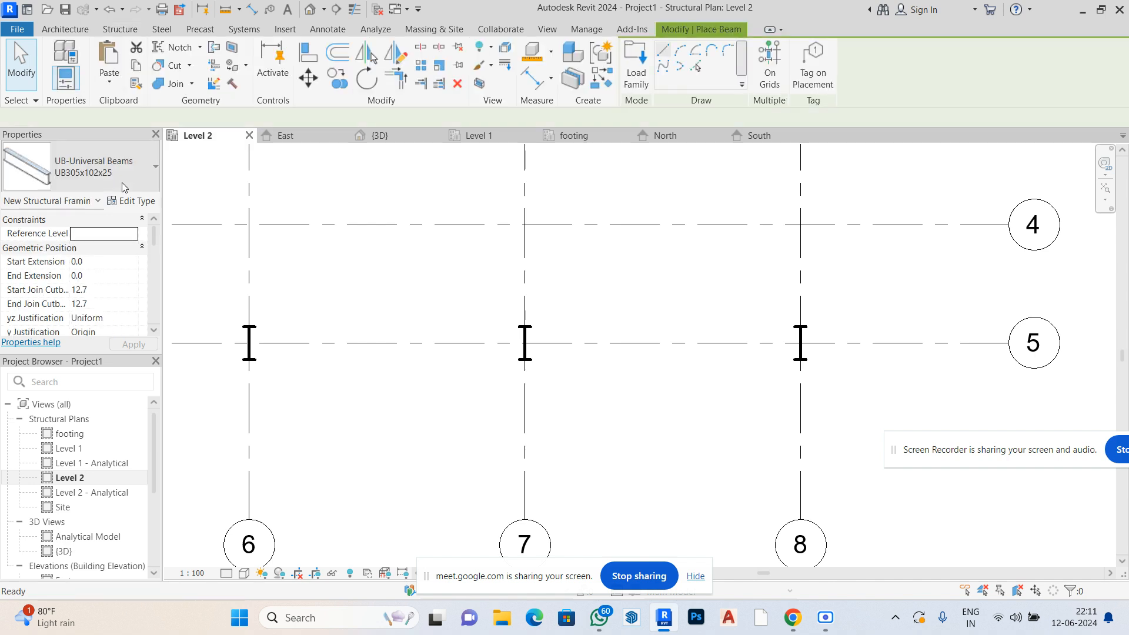
left_click(137, 180)
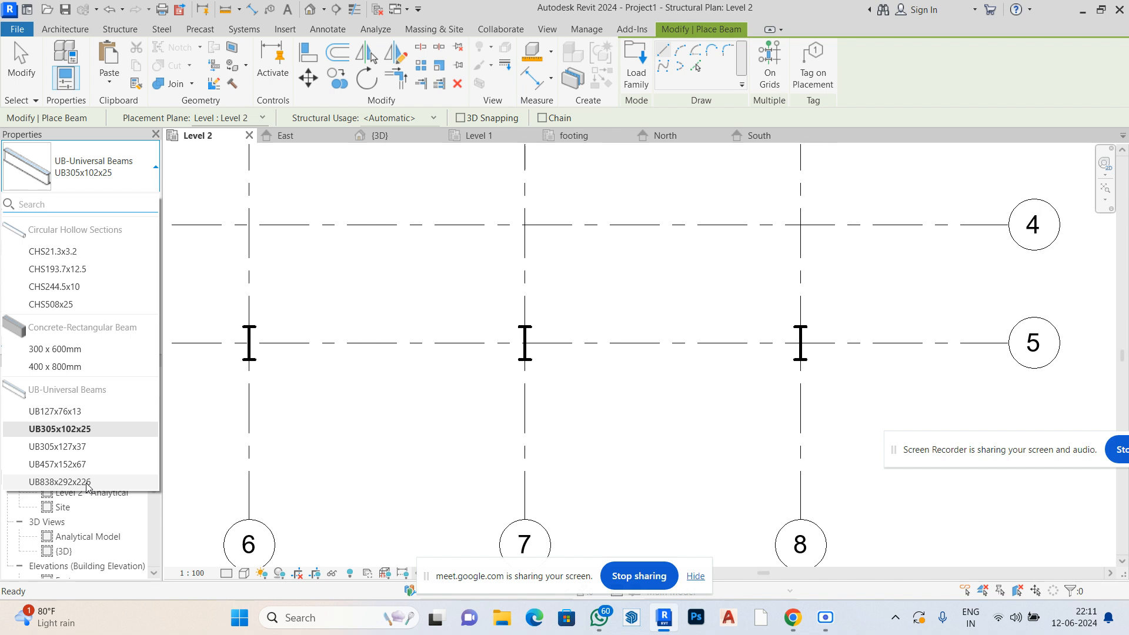
left_click(59, 482)
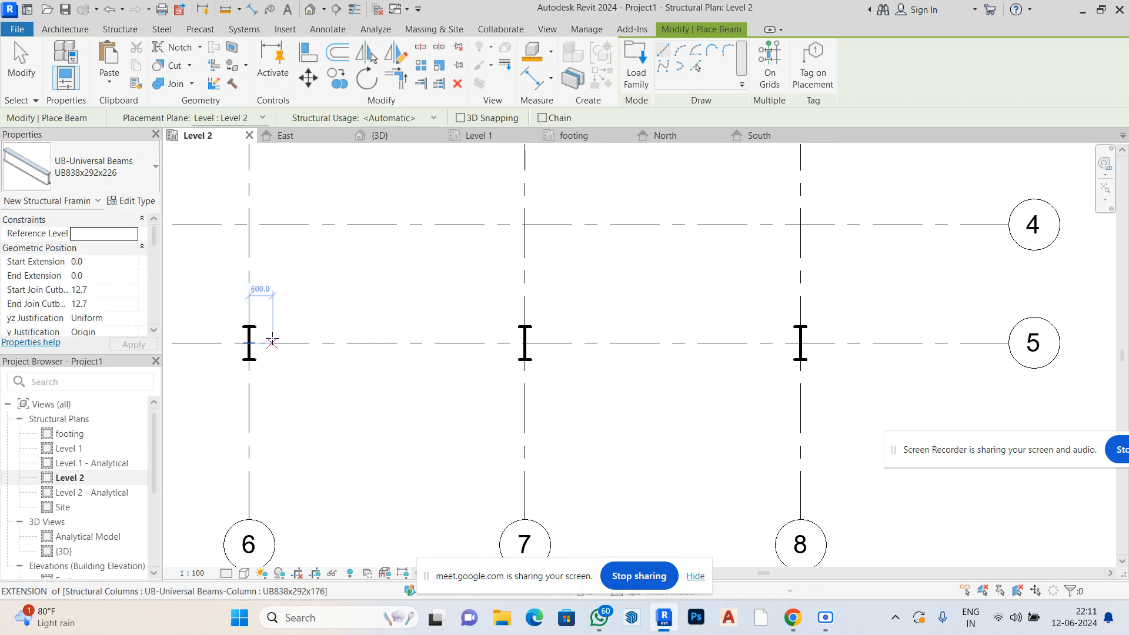
left_click(250, 342)
left_click(524, 342)
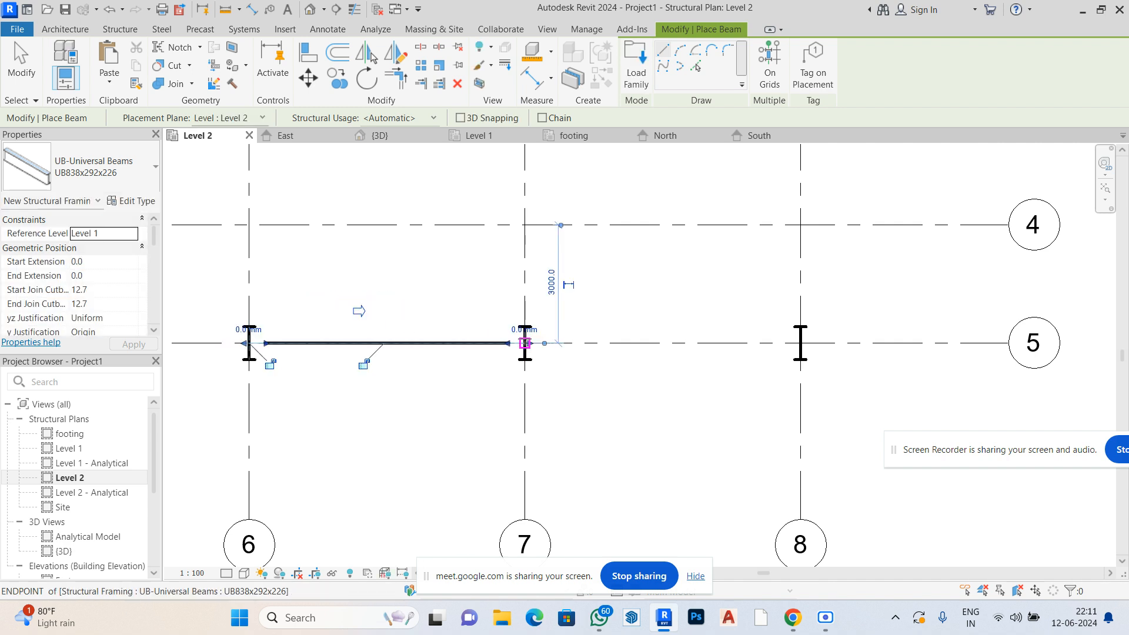
Inspect the beam's connection to the steel column at grid 7 in the default 3D view
scroll(505, 352, "up", 1)
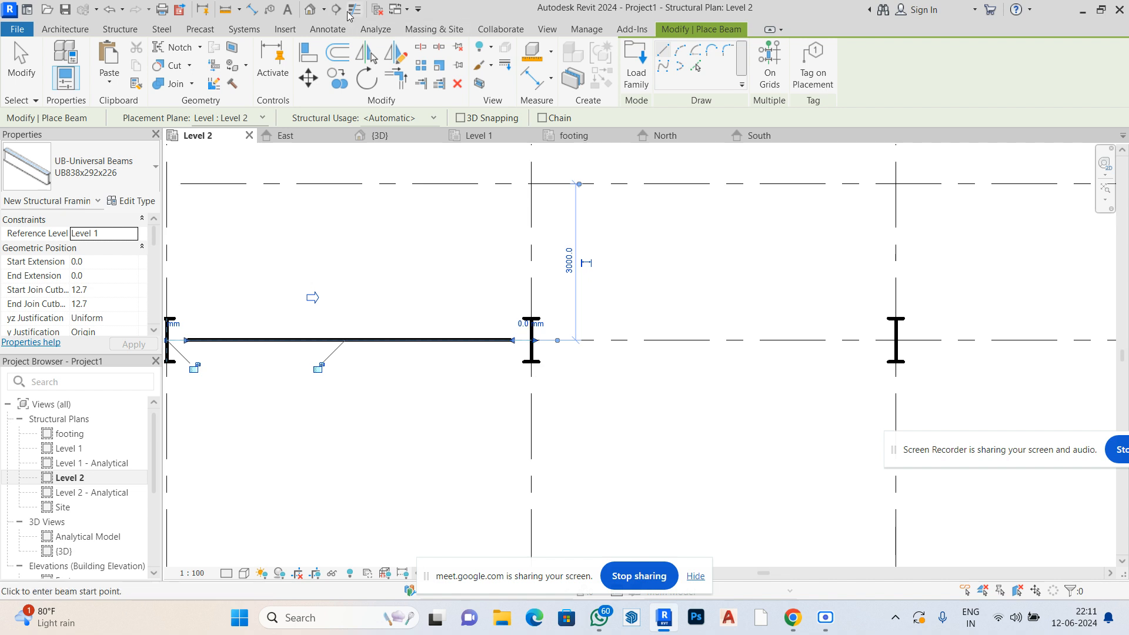
left_click(310, 10)
scroll(418, 224, "up", 5)
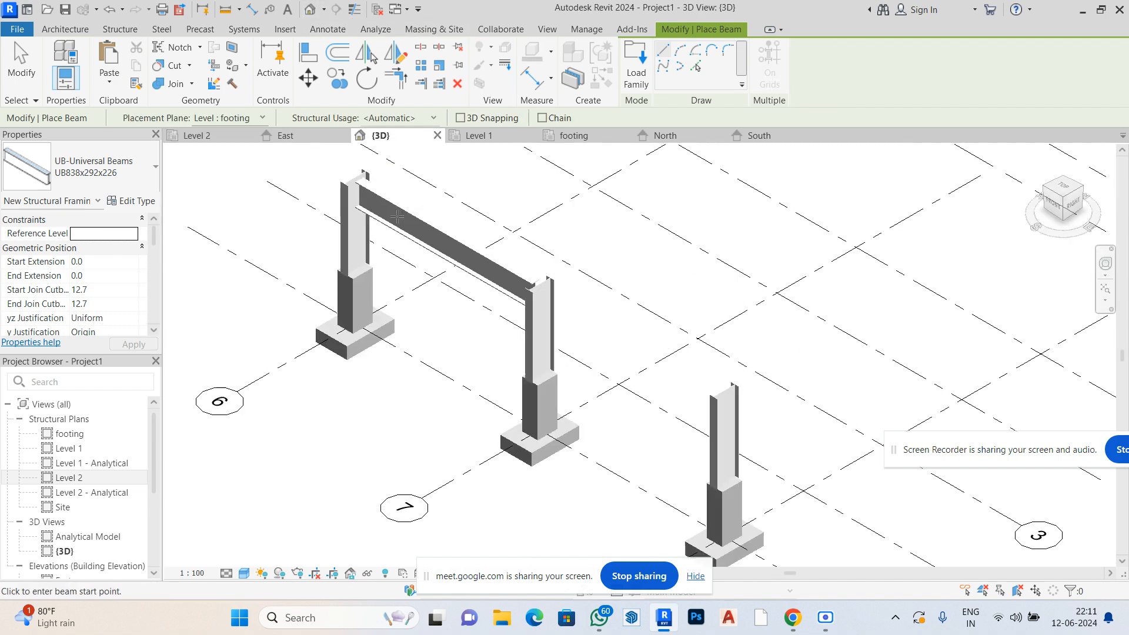
scroll(550, 292, "up", 5)
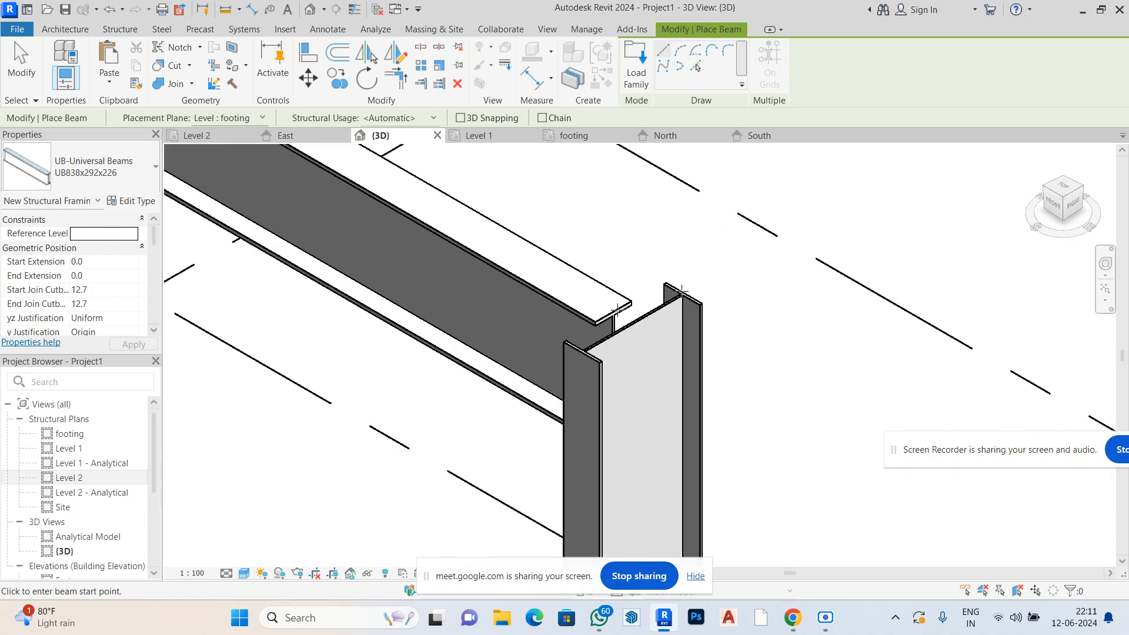
scroll(616, 310, "down", 8)
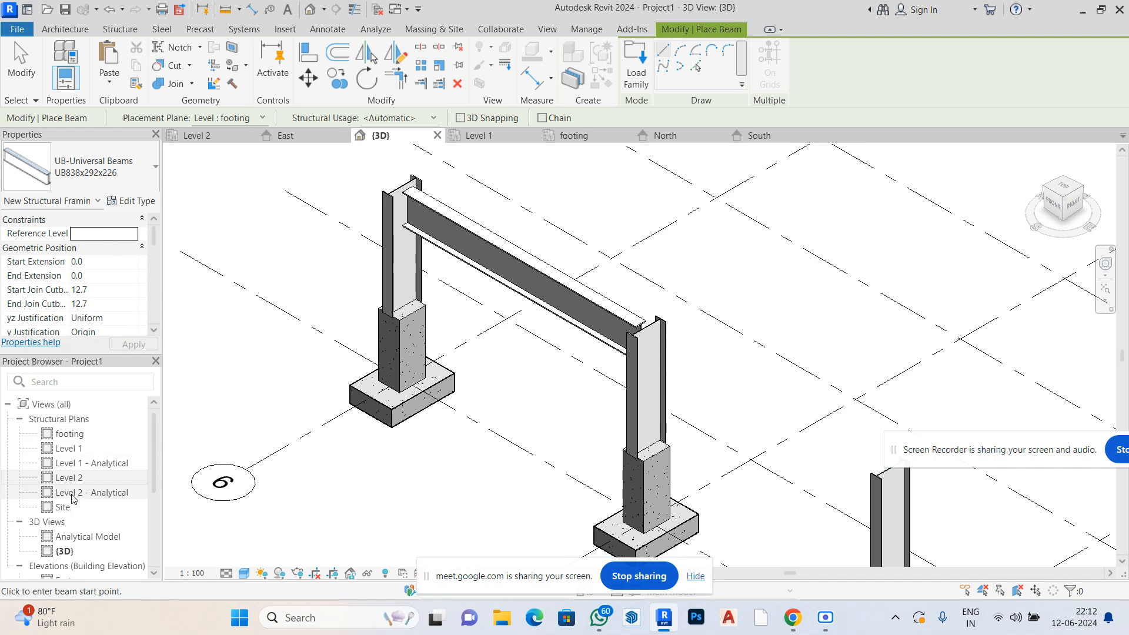
In the Level 2 plan, adjust the beam's ends at the steel columns on grids 7 and 6
double_click(69, 477)
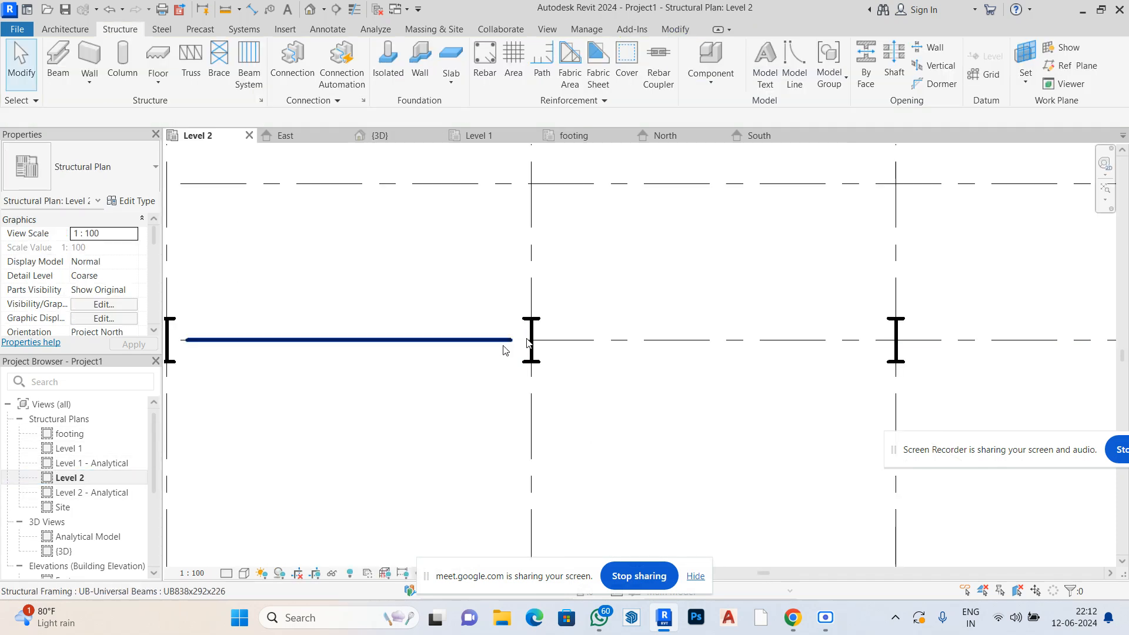
left_click(503, 351)
scroll(518, 347, "up", 3)
left_click_drag(513, 336, 539, 335)
scroll(545, 338, "up", 1)
scroll(545, 342, "up", 3)
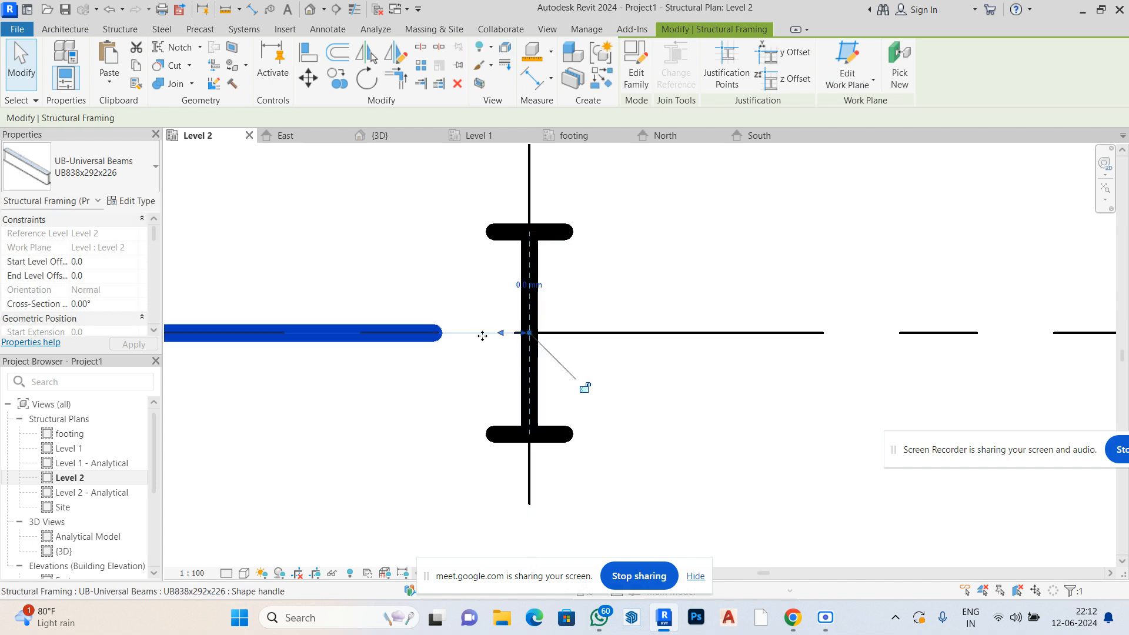
scroll(572, 327, "down", 2)
left_click_drag(522, 329, 581, 330)
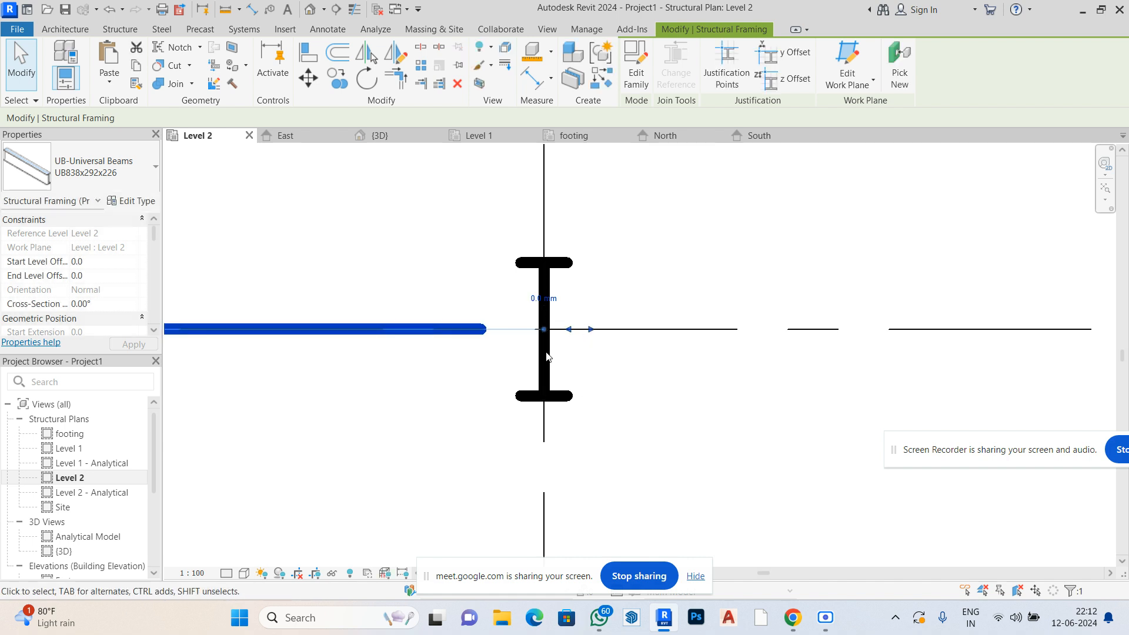
scroll(579, 360, "down", 1)
scroll(570, 374, "down", 5)
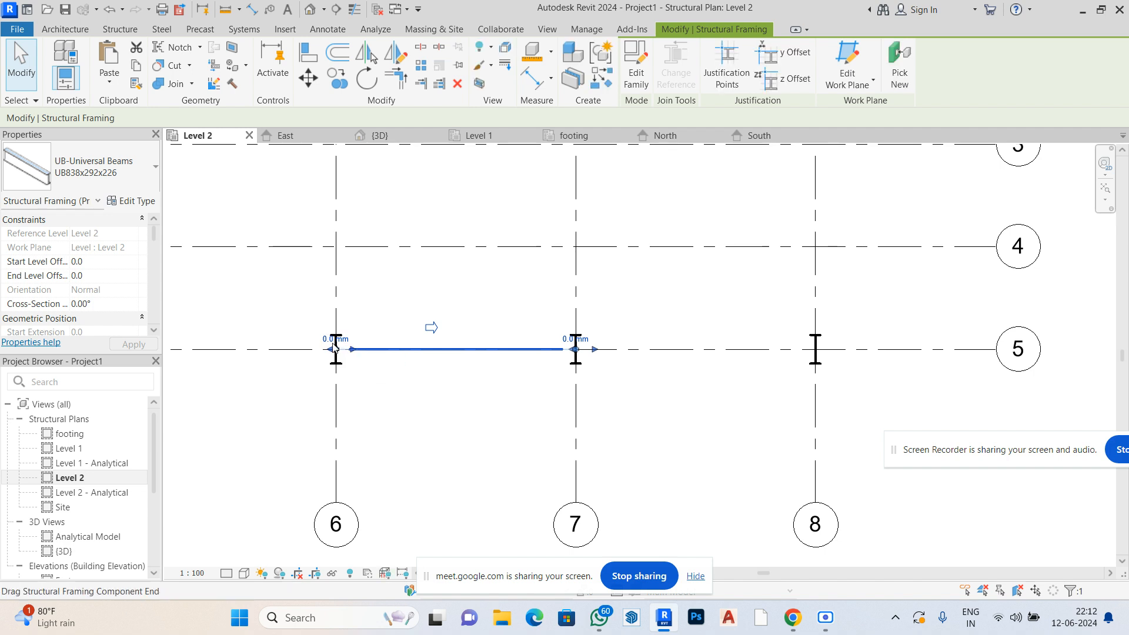
left_click_drag(331, 347, 326, 350)
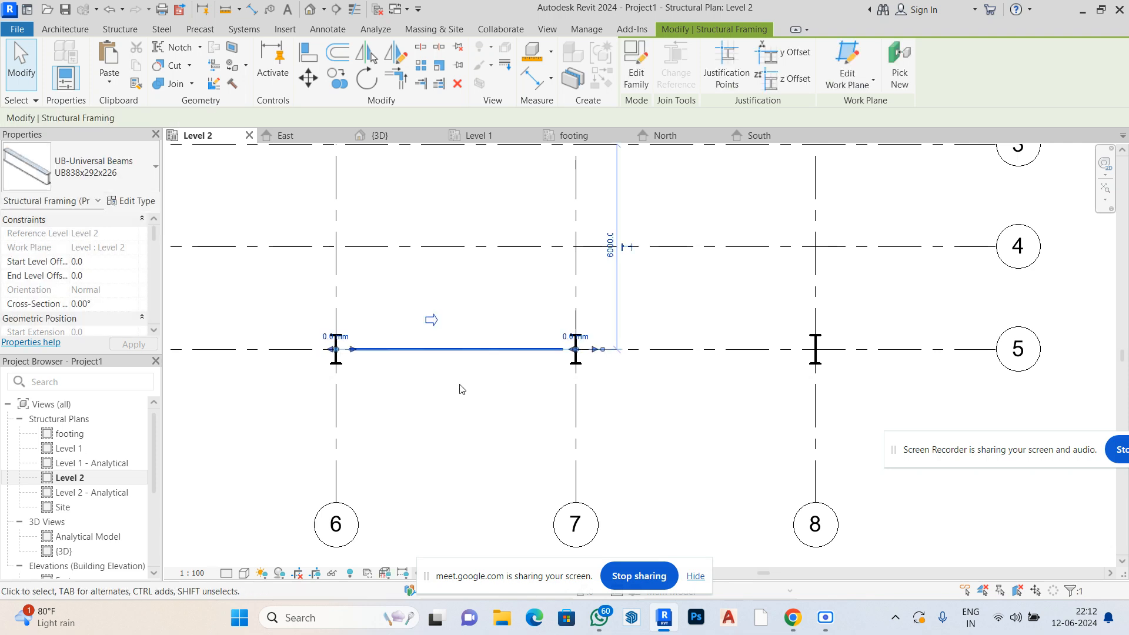
Copy the beam along grid 5 into the bay between grids 7 and 8, and delete the extra copy beyond grid 8
left_click(530, 354)
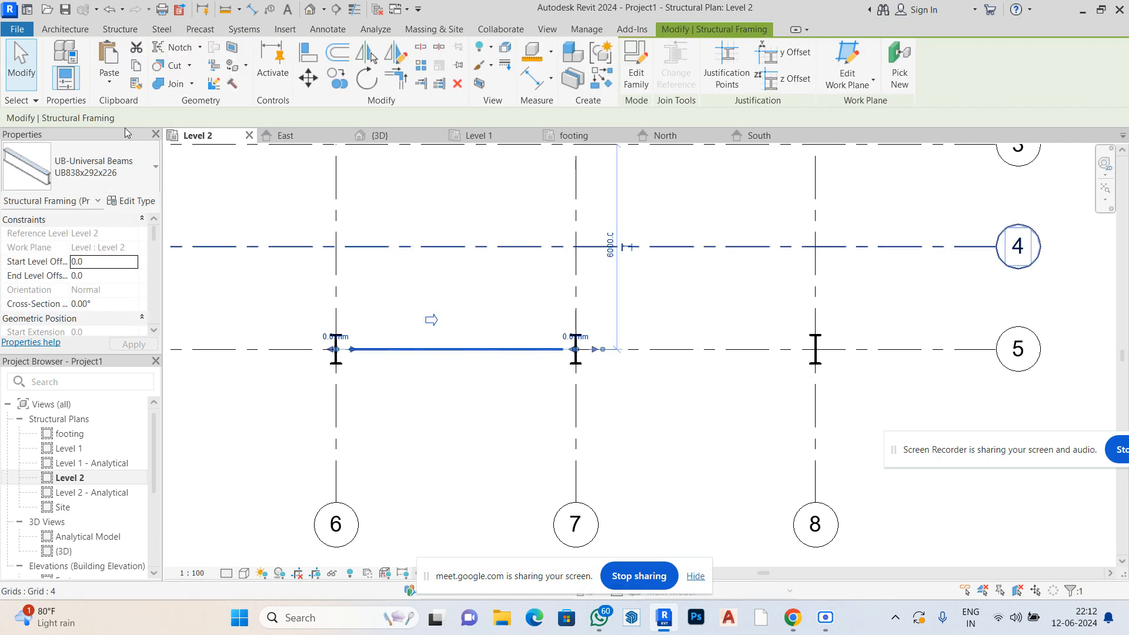
left_click(338, 80)
left_click(350, 349)
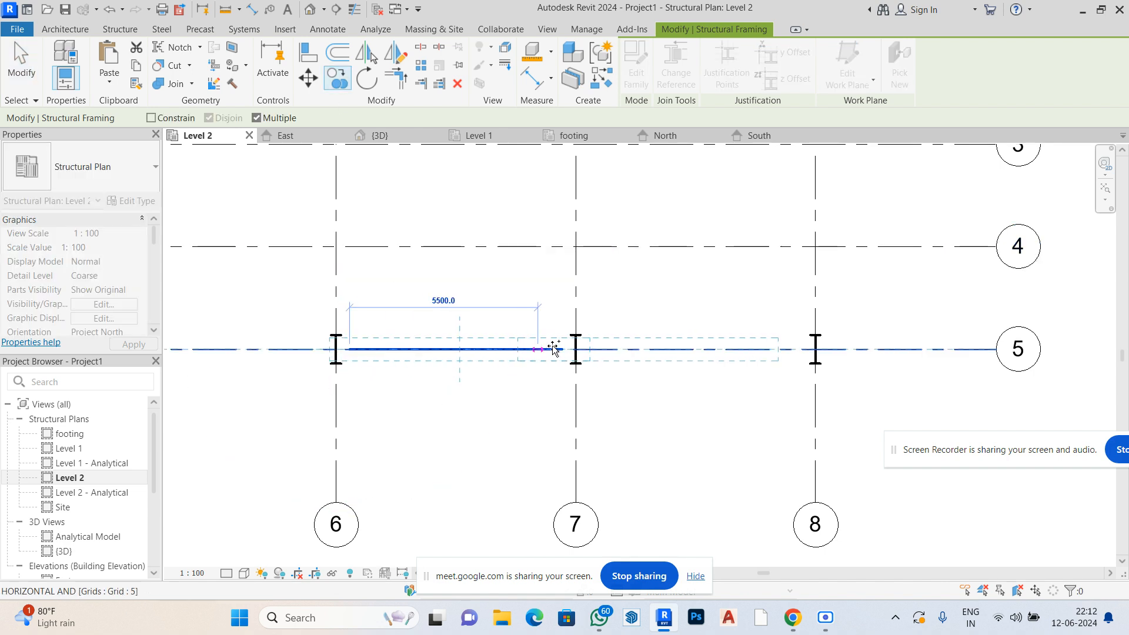
left_click(576, 349)
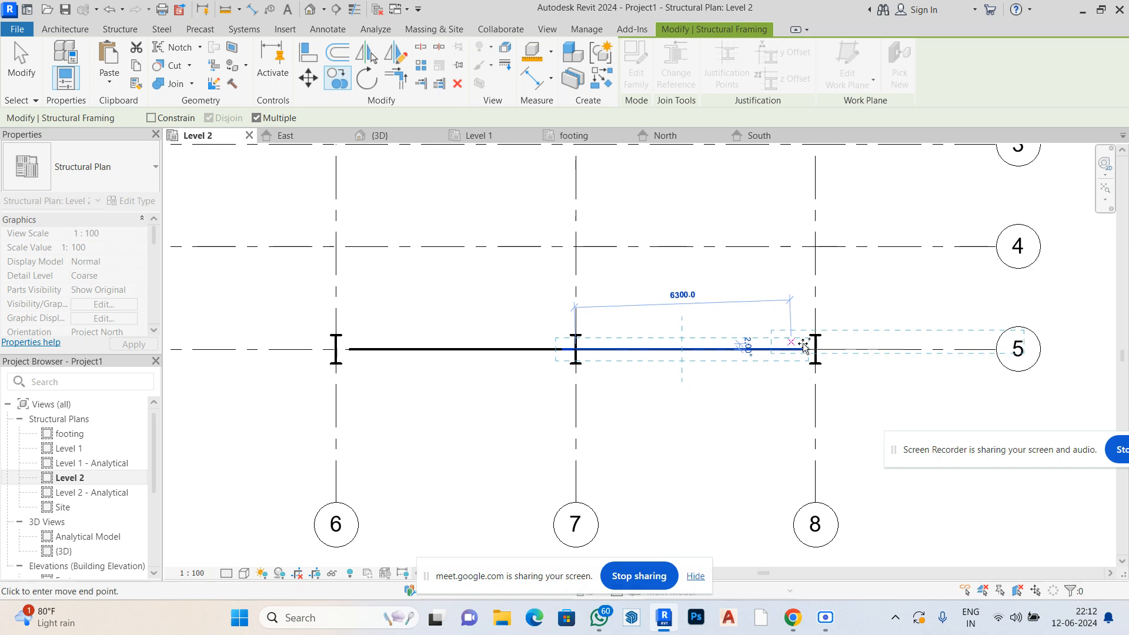
left_click(815, 349)
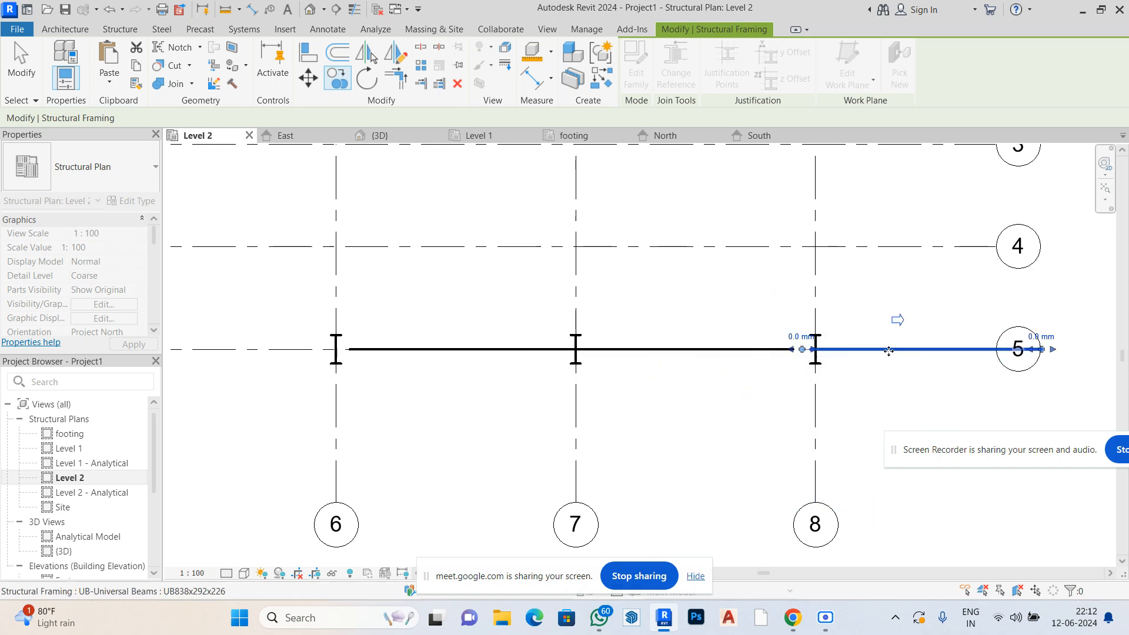
key("Escape")
key("Escape")
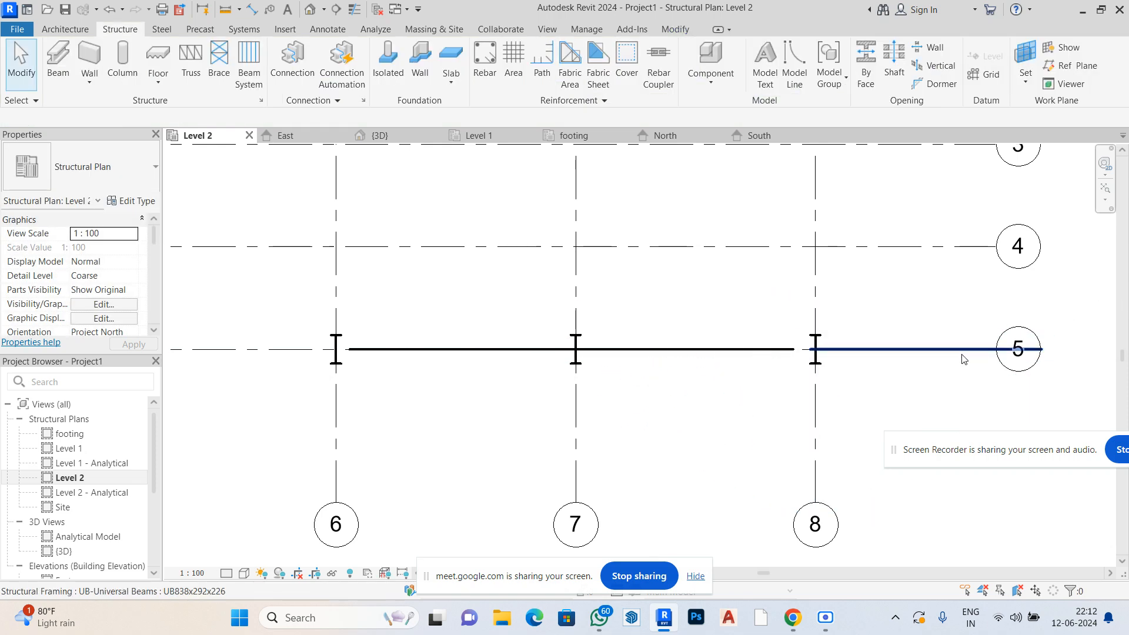
left_click(952, 349)
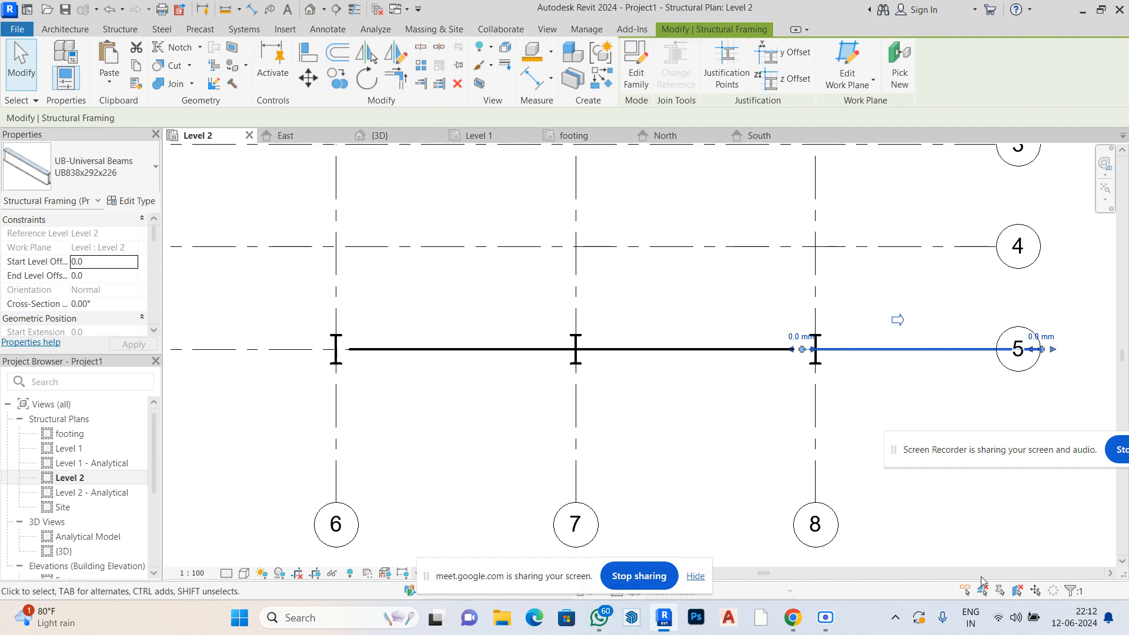
key("Delete")
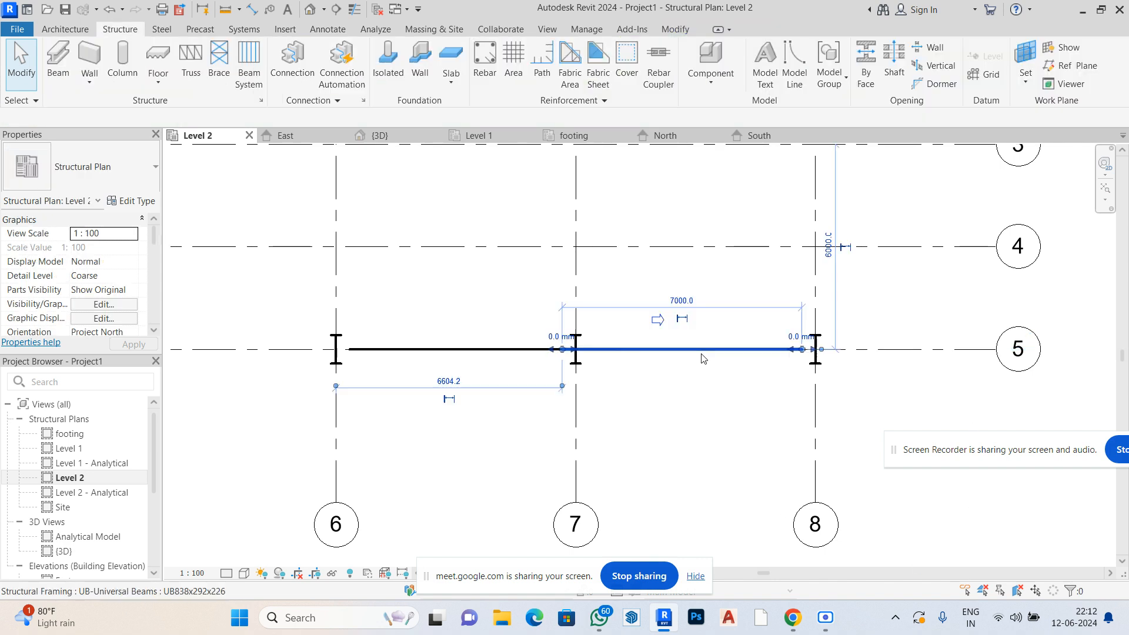
Fit the copied beam's ends to the columns at grids 8 and 7, unjoining the elements where required
left_click(704, 351)
scroll(840, 359, "up", 3)
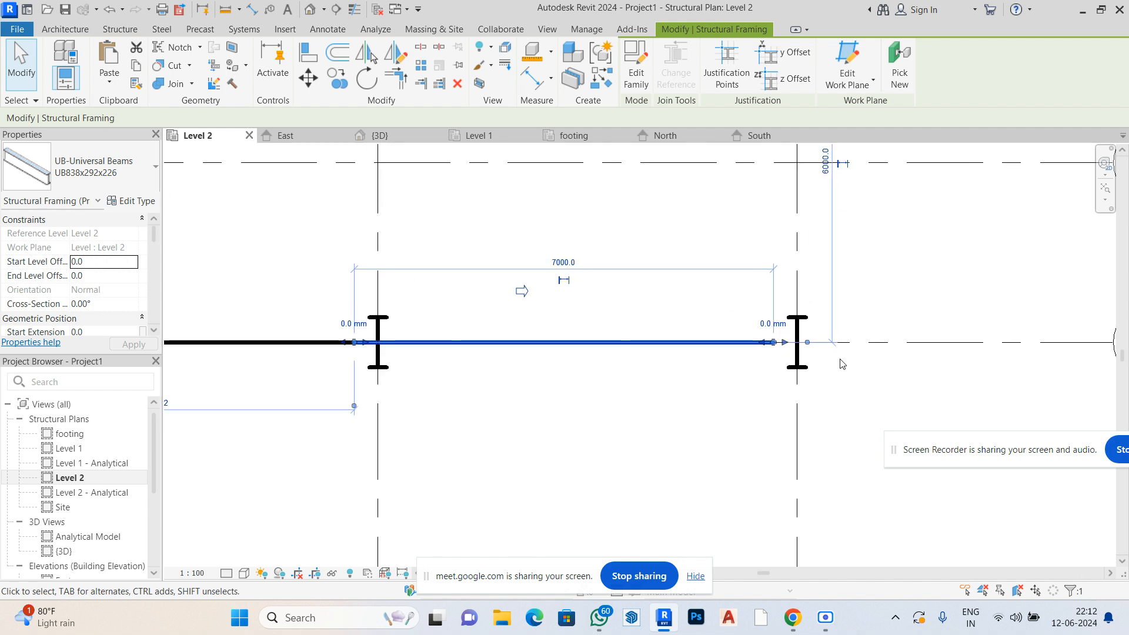
mouse_move(784, 347)
left_mouse_down()
mouse_move(839, 343)
mouse_move(800, 342)
left_mouse_up()
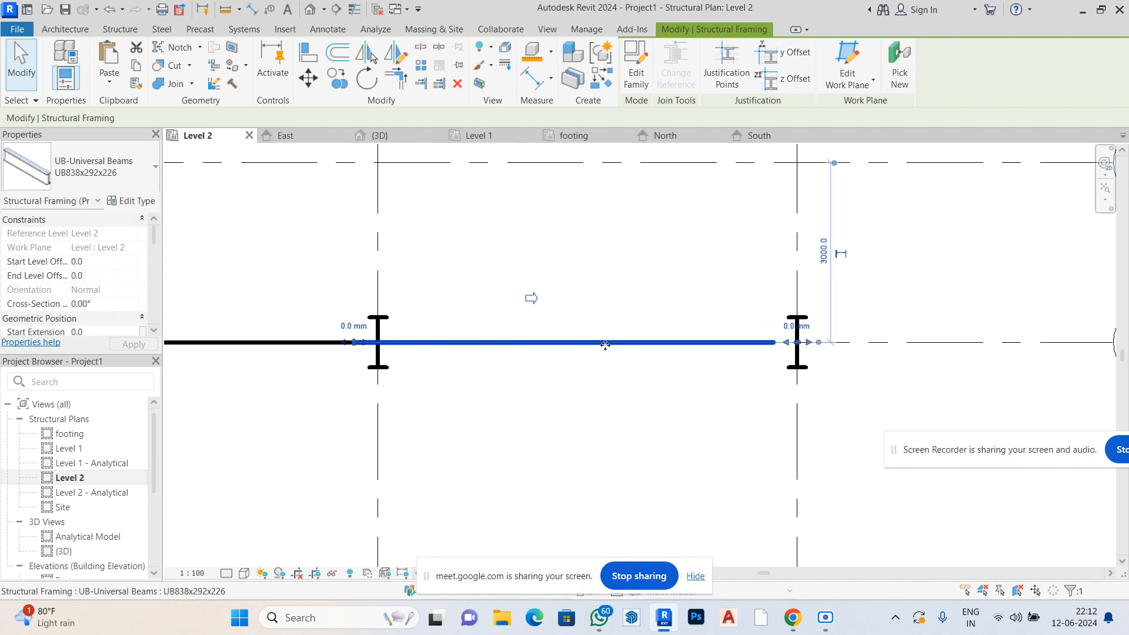
key("Right")
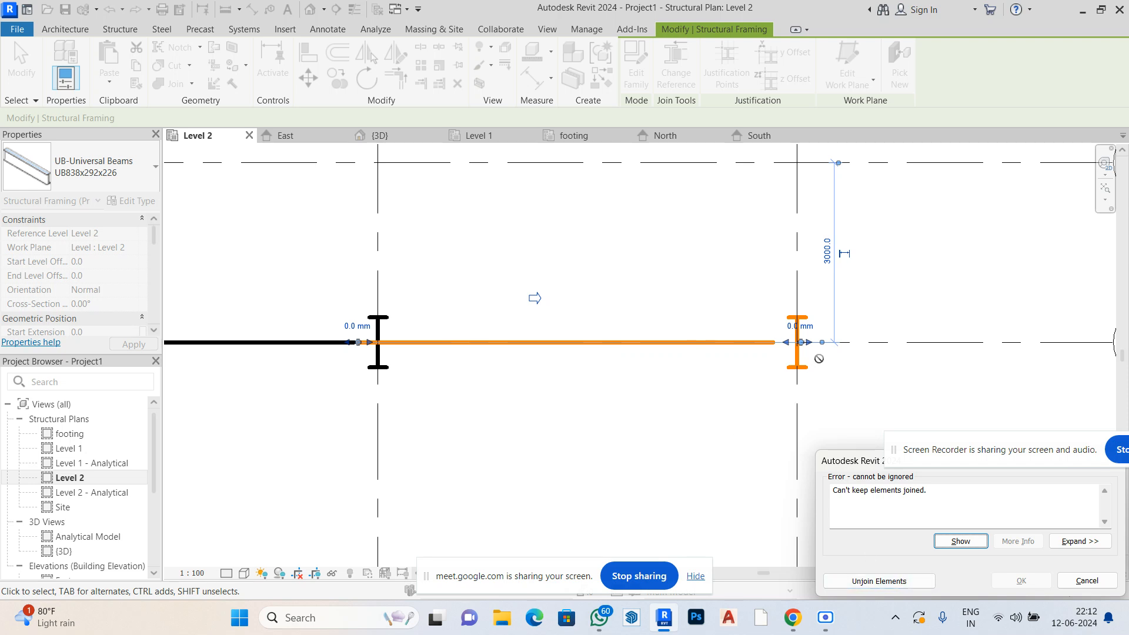
left_click(917, 581)
left_click(657, 411)
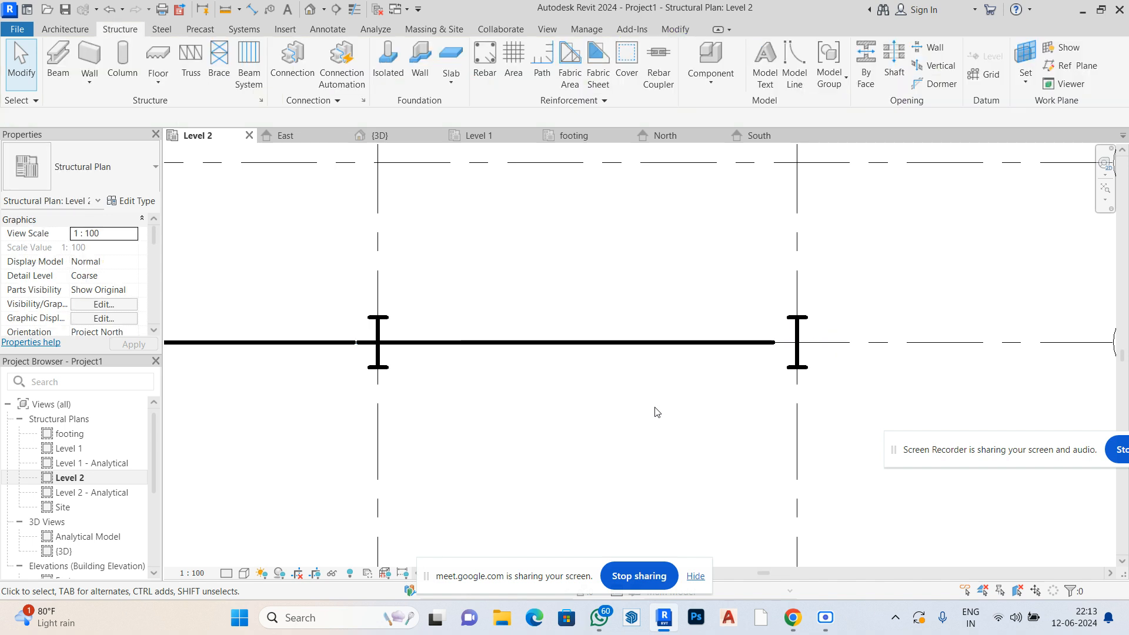
left_click(575, 347)
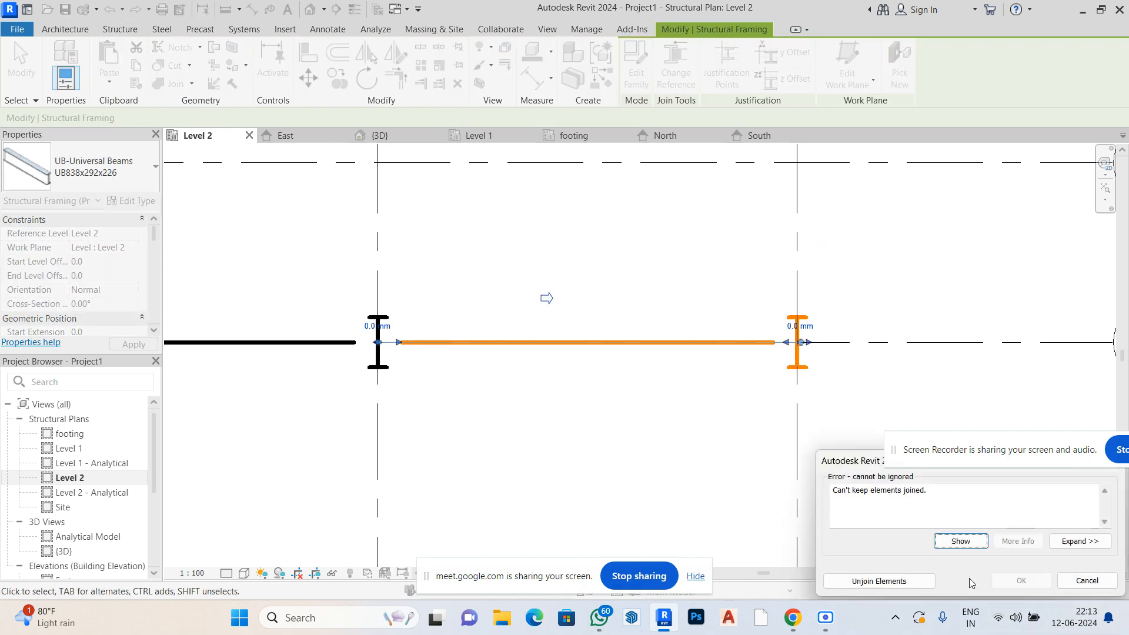
left_click(926, 582)
key("Escape")
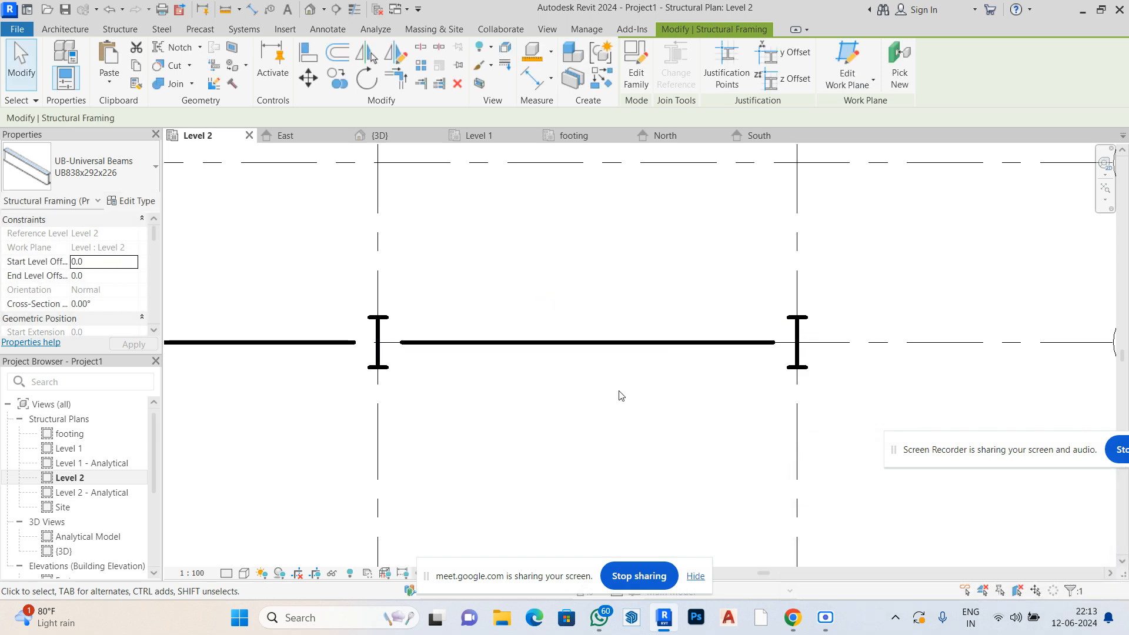
Inspect both beams and their column connections along grid 5 from a more frontal 3D angle
scroll(582, 396, "down", 3)
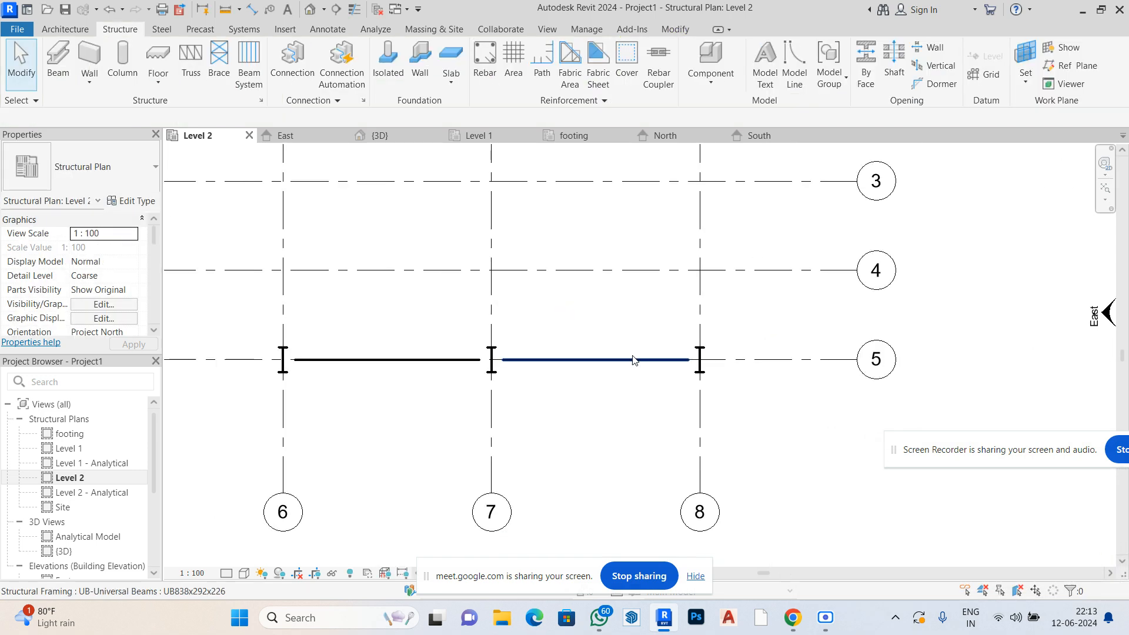
left_click(310, 10)
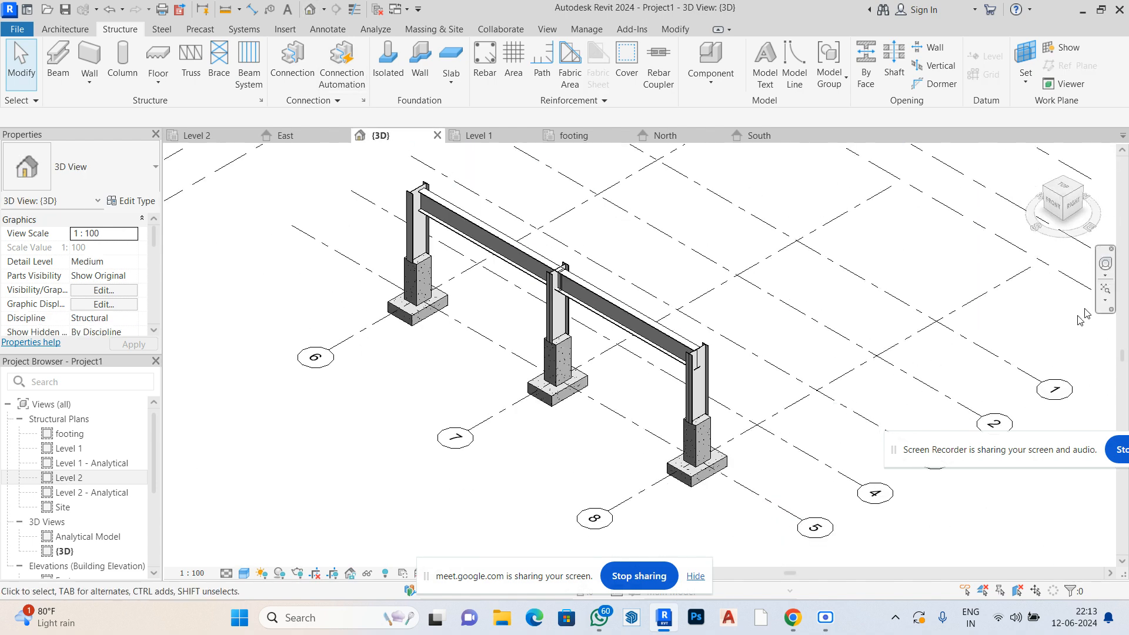
left_click_drag(1057, 210, 1111, 198)
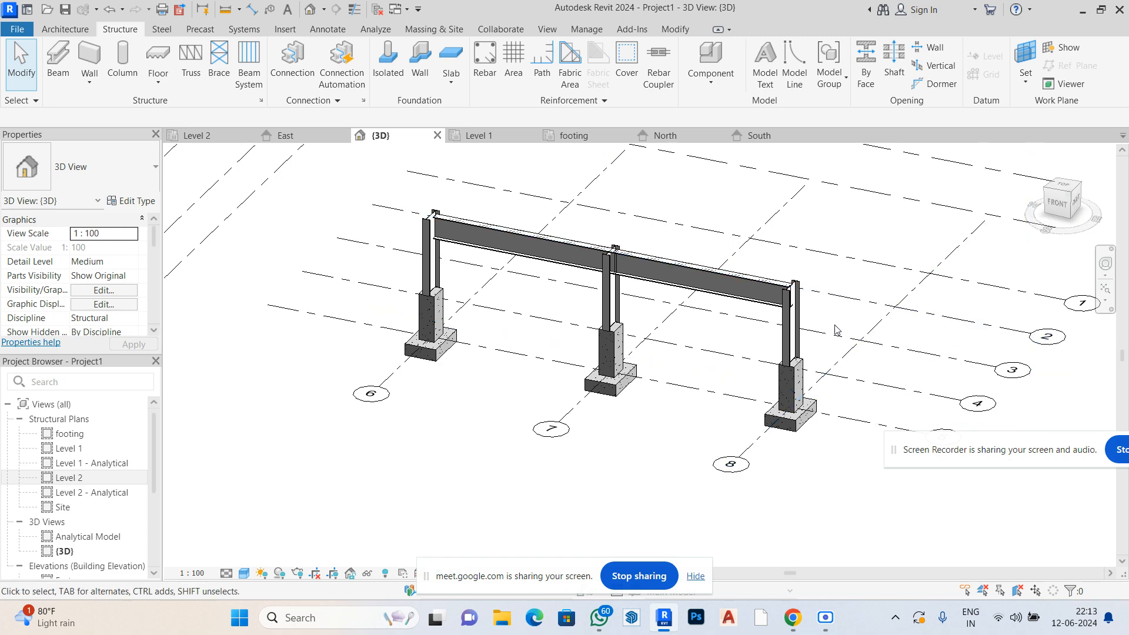
scroll(838, 328, "up", 3)
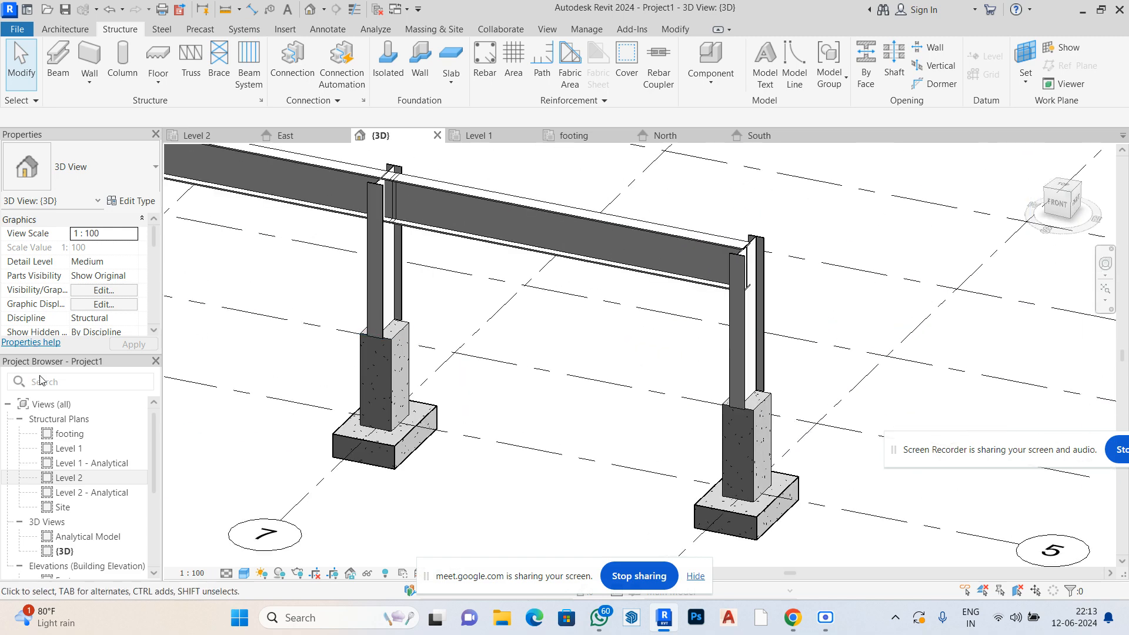
In the Level 1 plan, copy the concrete and steel columns at grids 6, 7 and 8 from grid 5 to grid 4
double_click(69, 448)
scroll(449, 335, "down", 3)
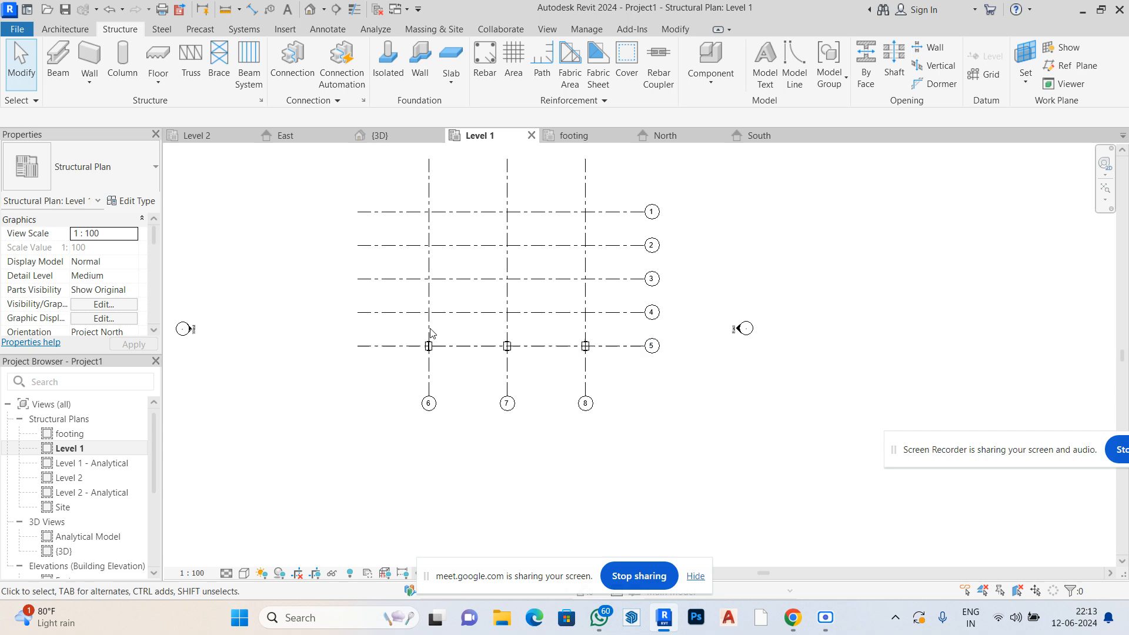
scroll(429, 328, "up", 3)
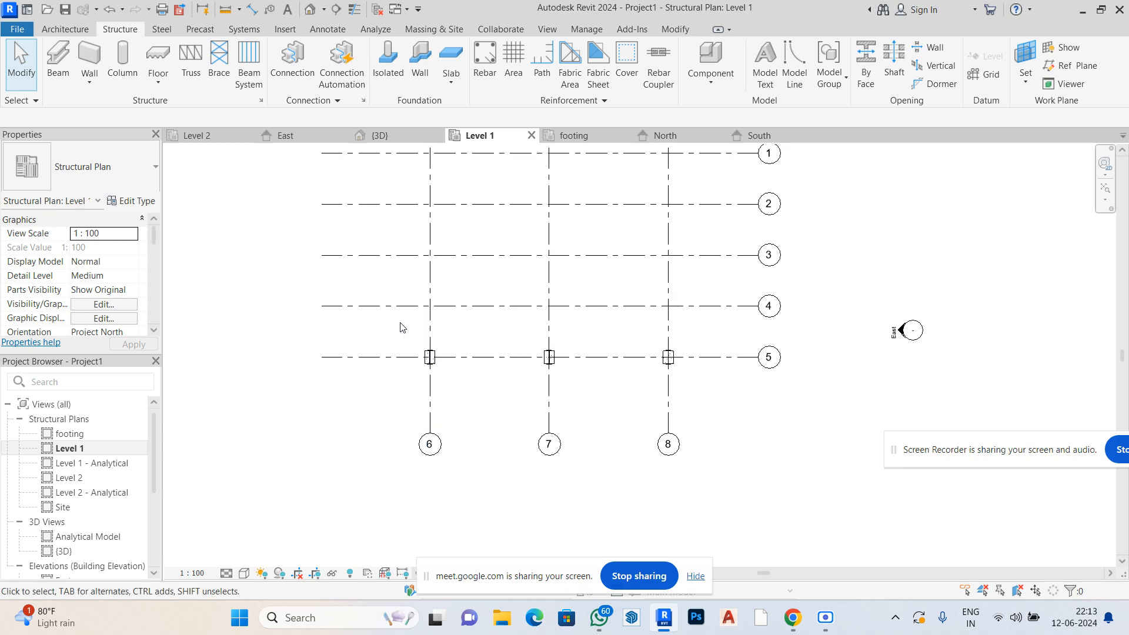
left_click_drag(426, 327, 694, 411)
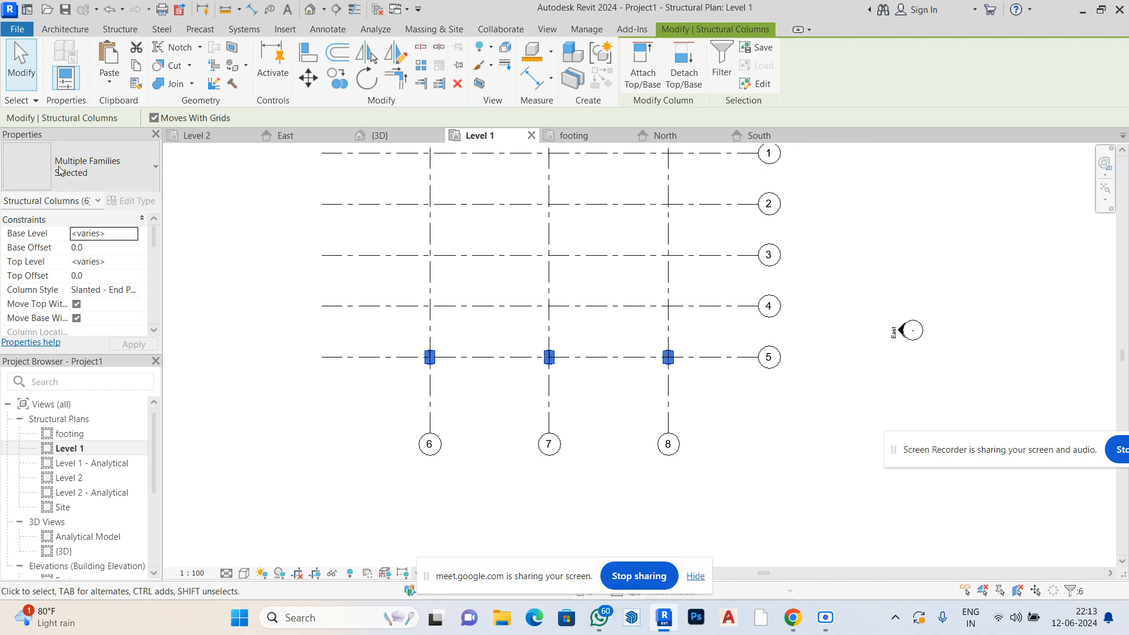
left_click(330, 78)
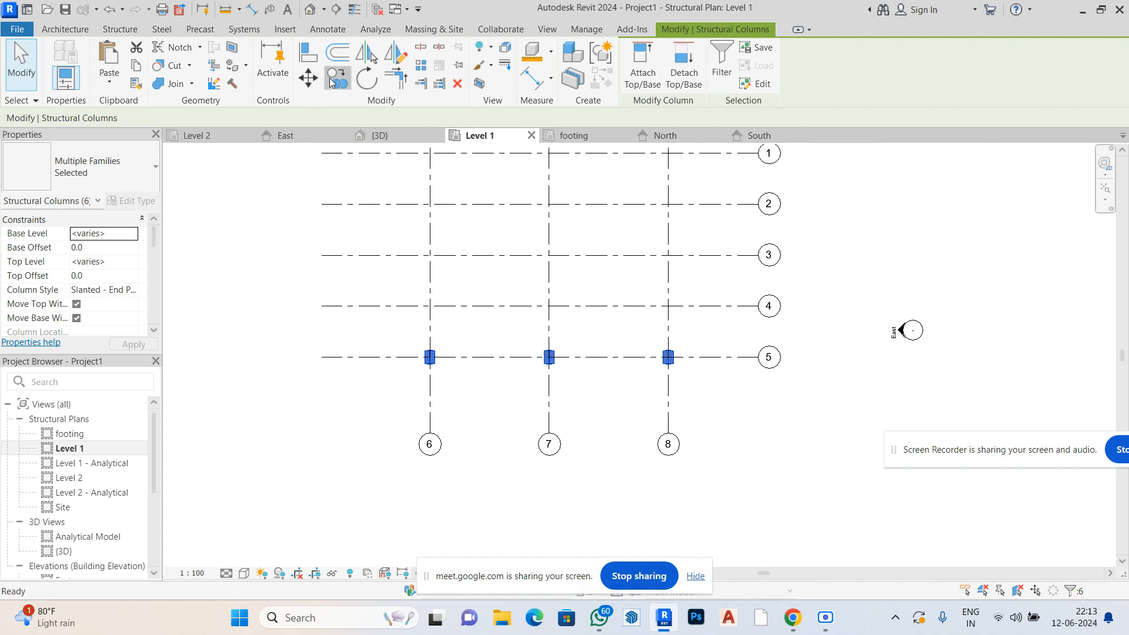
scroll(436, 347, "up", 3)
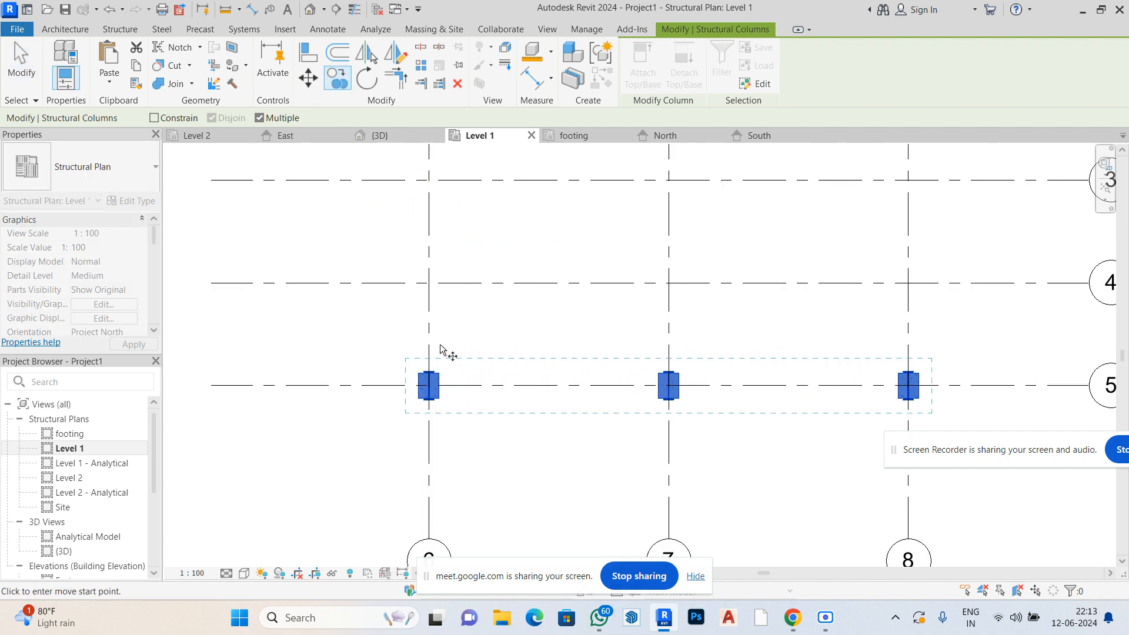
left_click(429, 385)
left_click(431, 285)
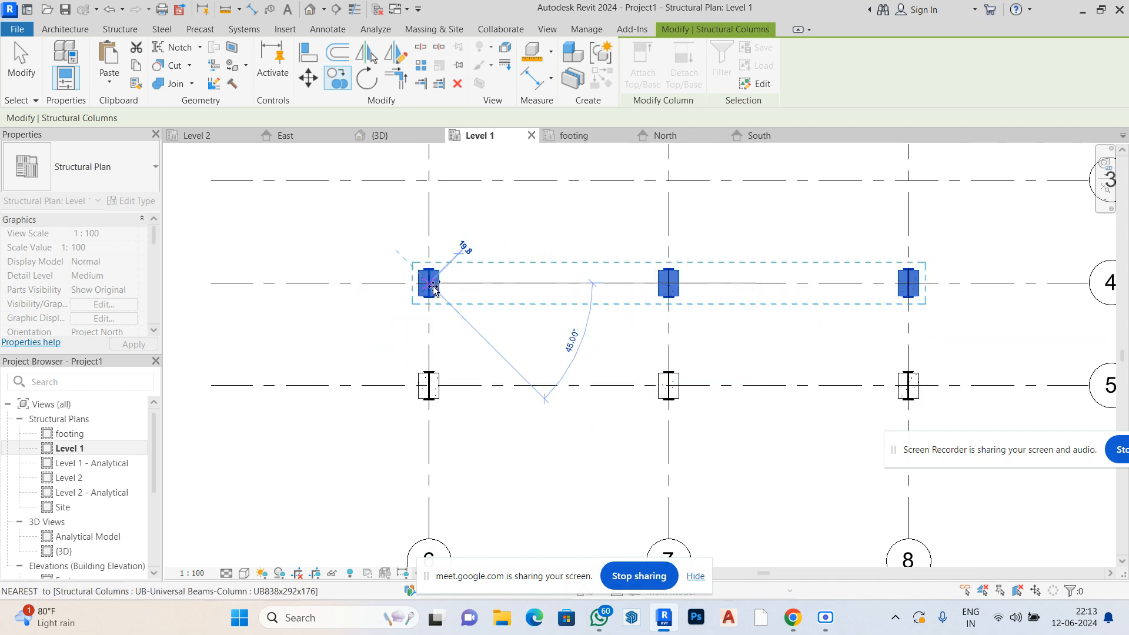
Continue the multiple copy of the column row onto grids 3, 2 and 1, and end the Copy command
scroll(431, 312, "down", 4)
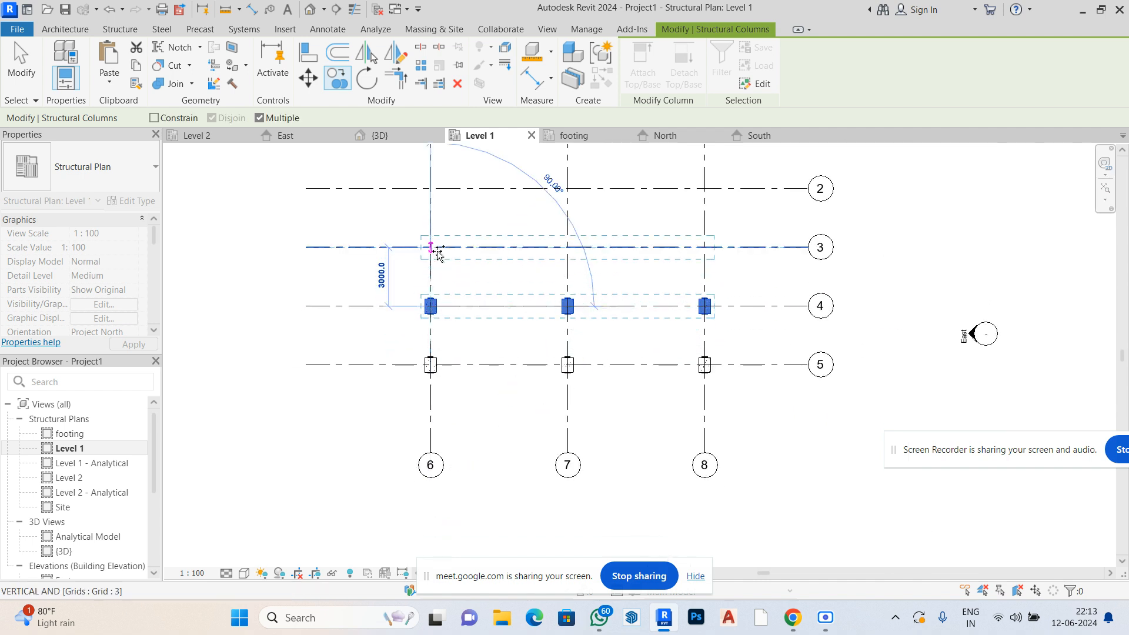
left_click(432, 250)
scroll(431, 307, "down", 2)
scroll(431, 236, "up", 3)
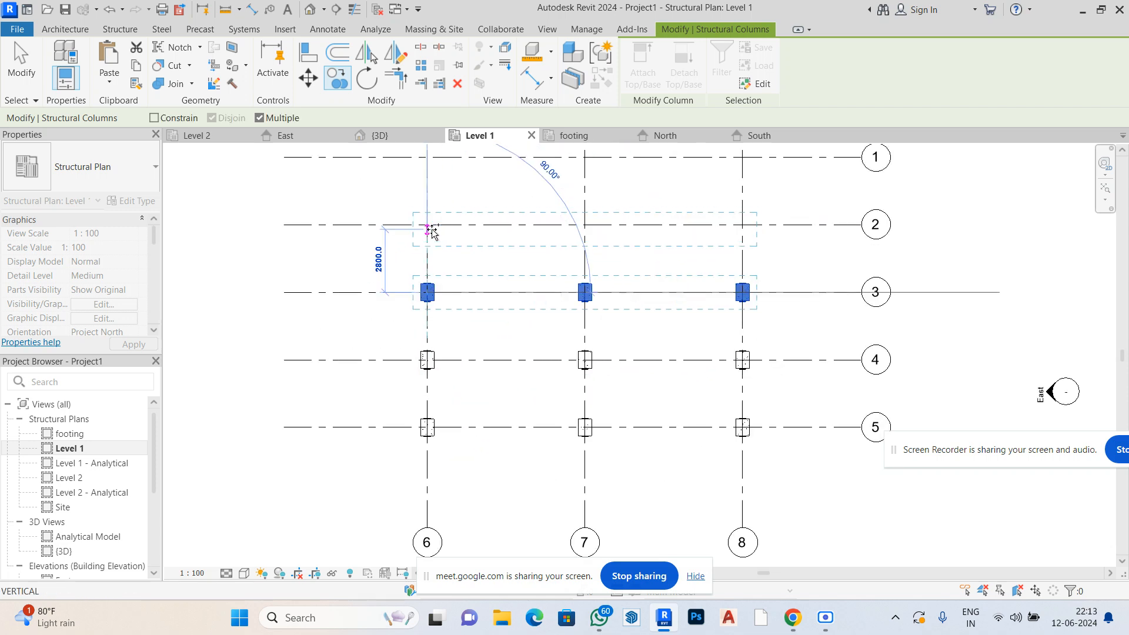
left_click(431, 230)
scroll(435, 223, "down", 2)
scroll(438, 215, "up", 3)
left_click(434, 208)
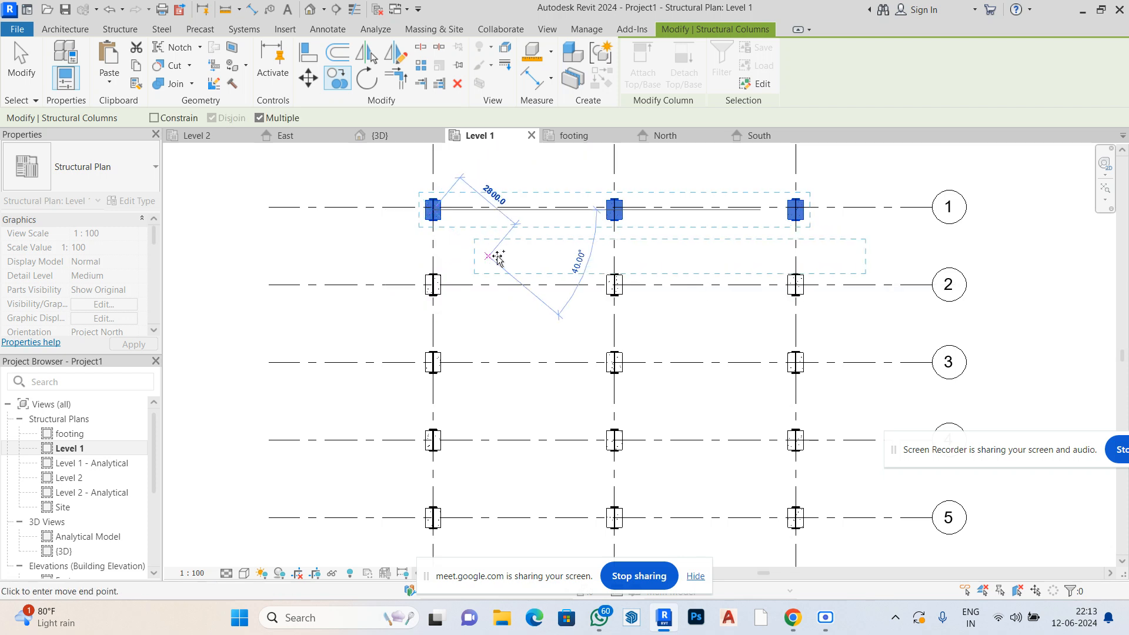
scroll(562, 329, "down", 2)
key("Escape")
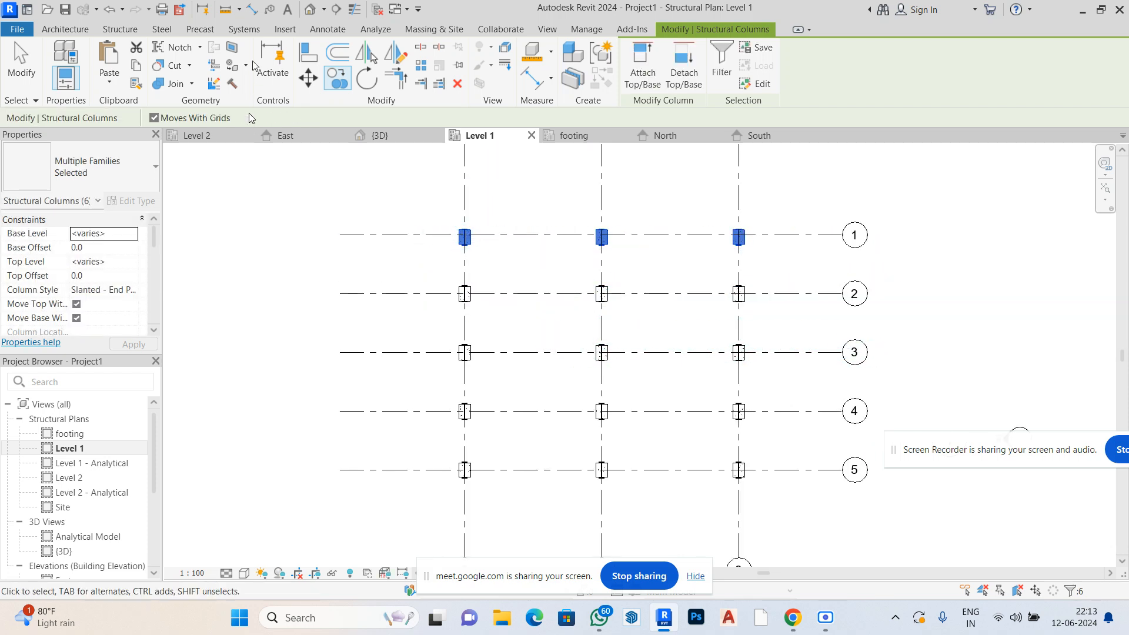
Examine the copied column rows and their bases in the 3D view from the front-right corner
left_click(311, 9)
key("Escape")
scroll(481, 281, "down", 6)
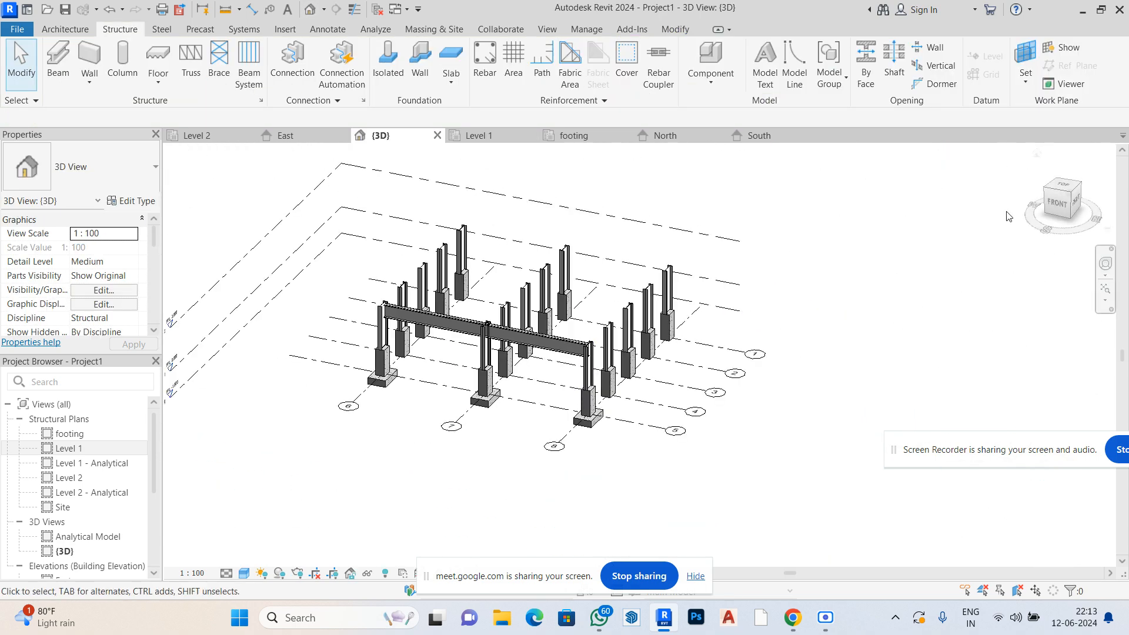
left_click_drag(1072, 205, 976, 205)
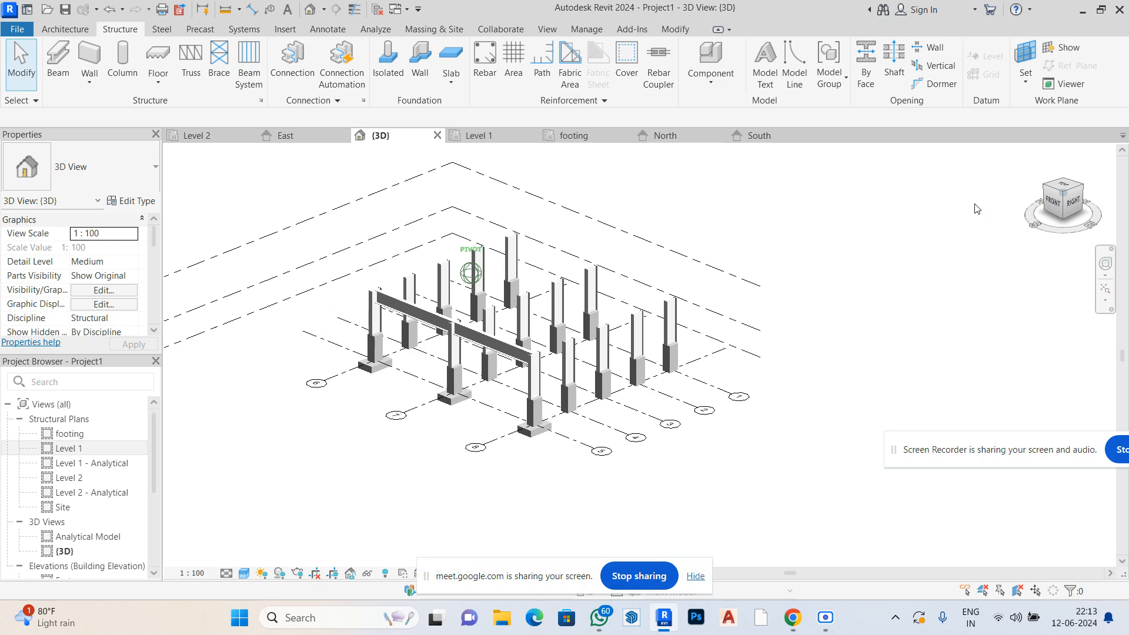
scroll(611, 388, "up", 3)
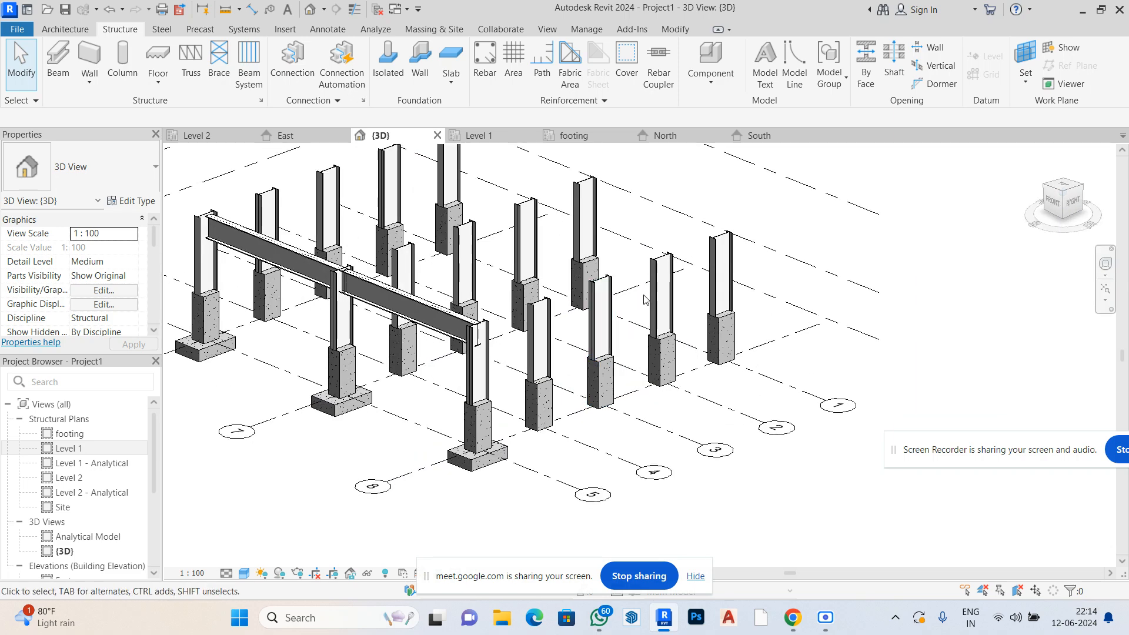
scroll(636, 304, "up", 2)
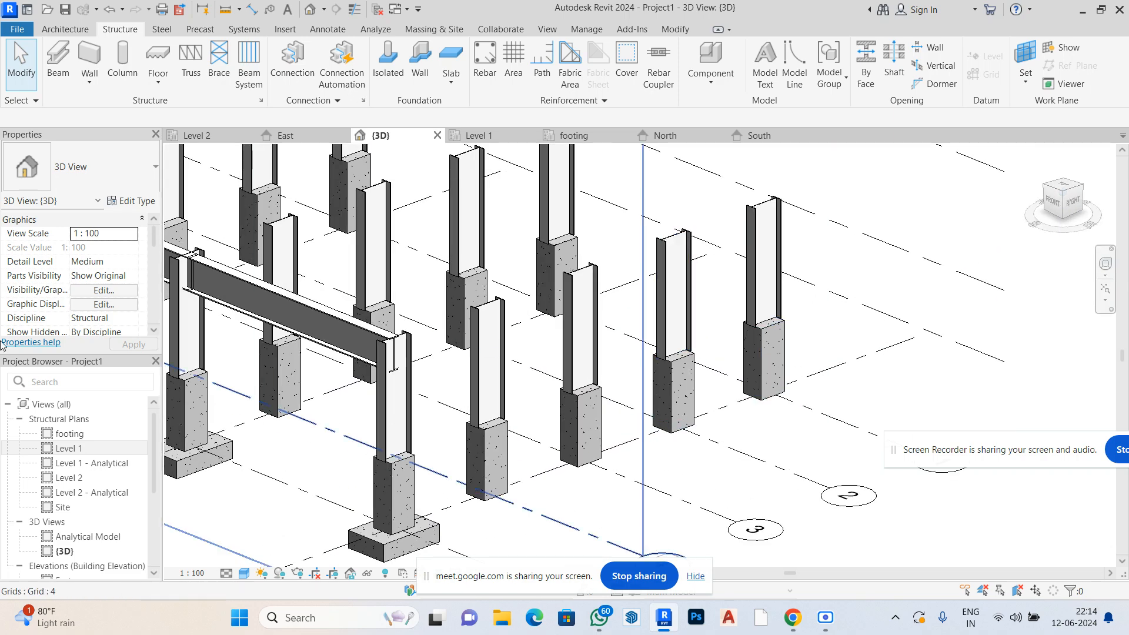
In the footing plan, copy the three isolated footings on grid 5 to the columns on grid 4
left_click(80, 434)
double_click(80, 434)
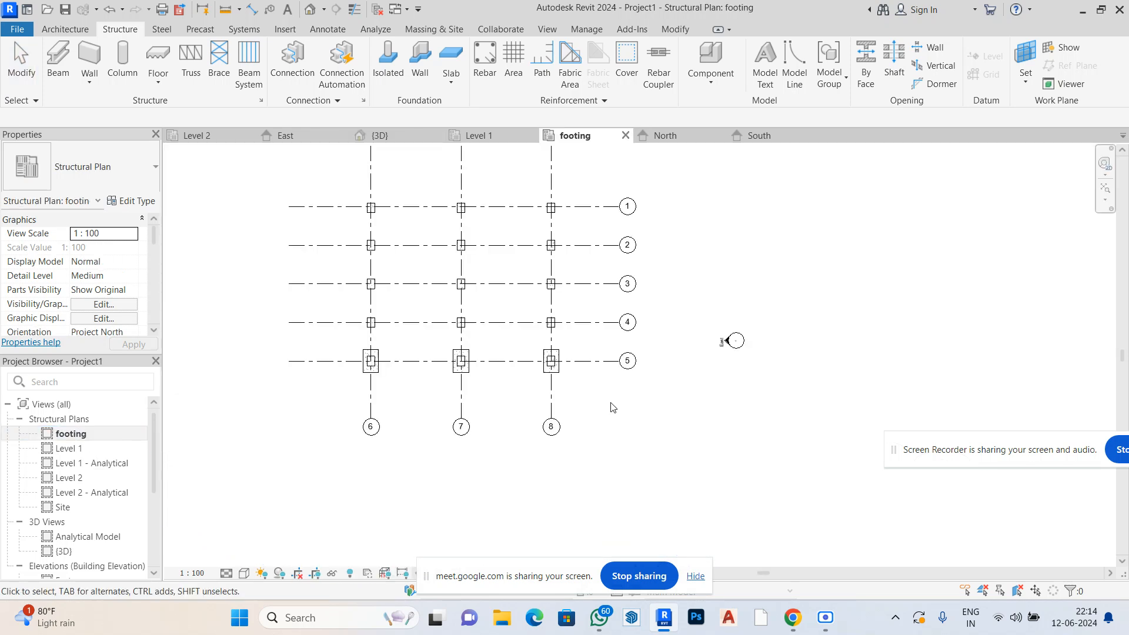
left_click(548, 364)
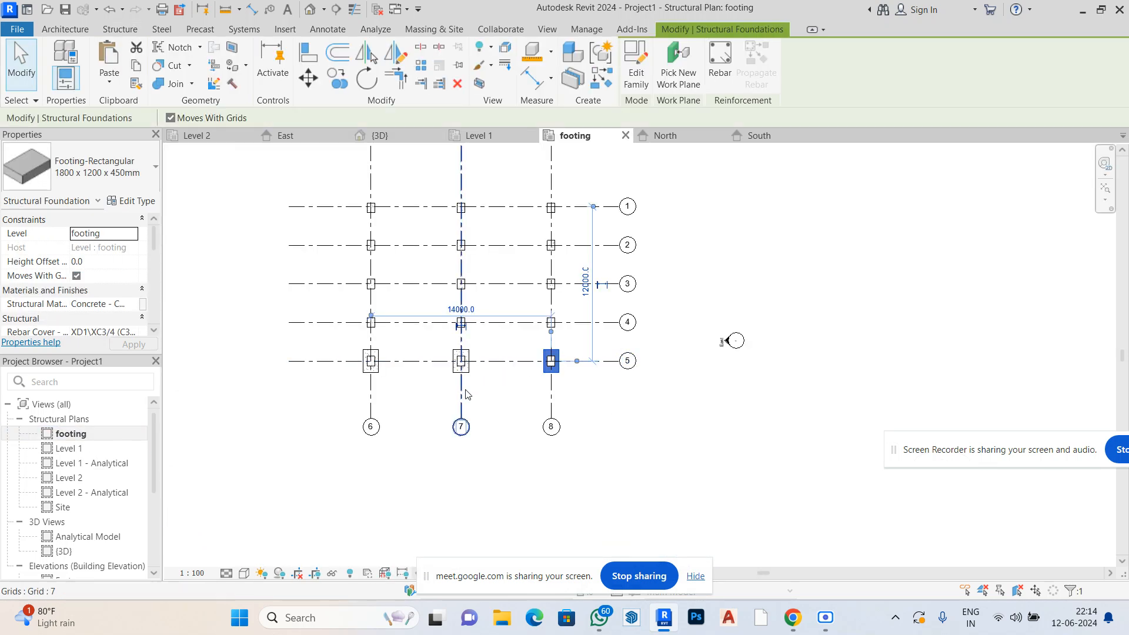
left_click(461, 361, "ctrl")
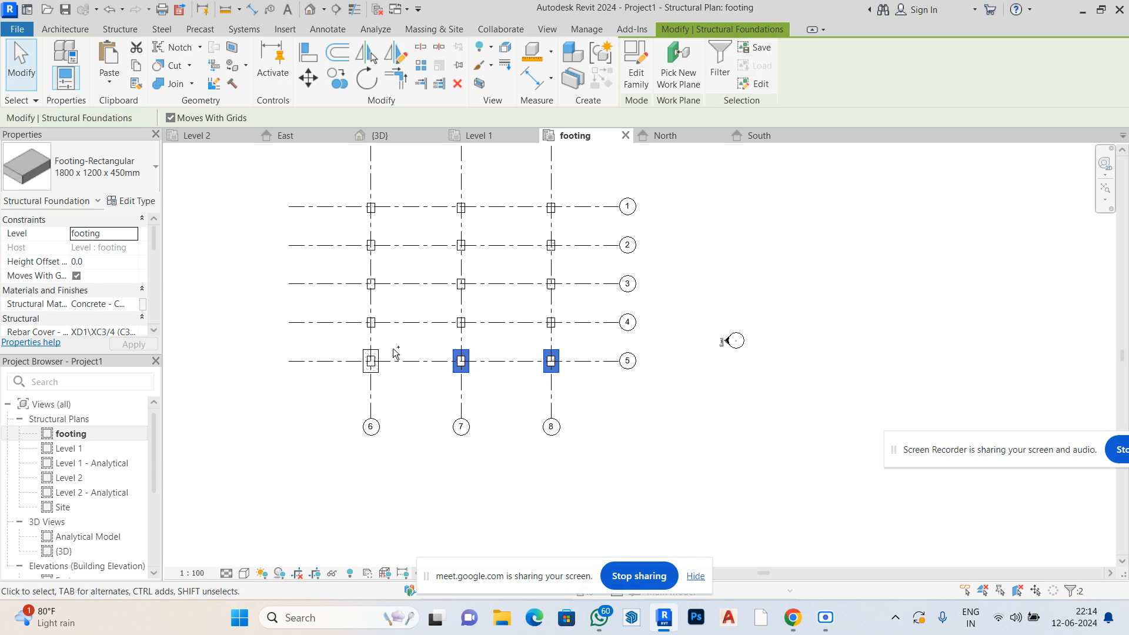
left_click(392, 346, "ctrl")
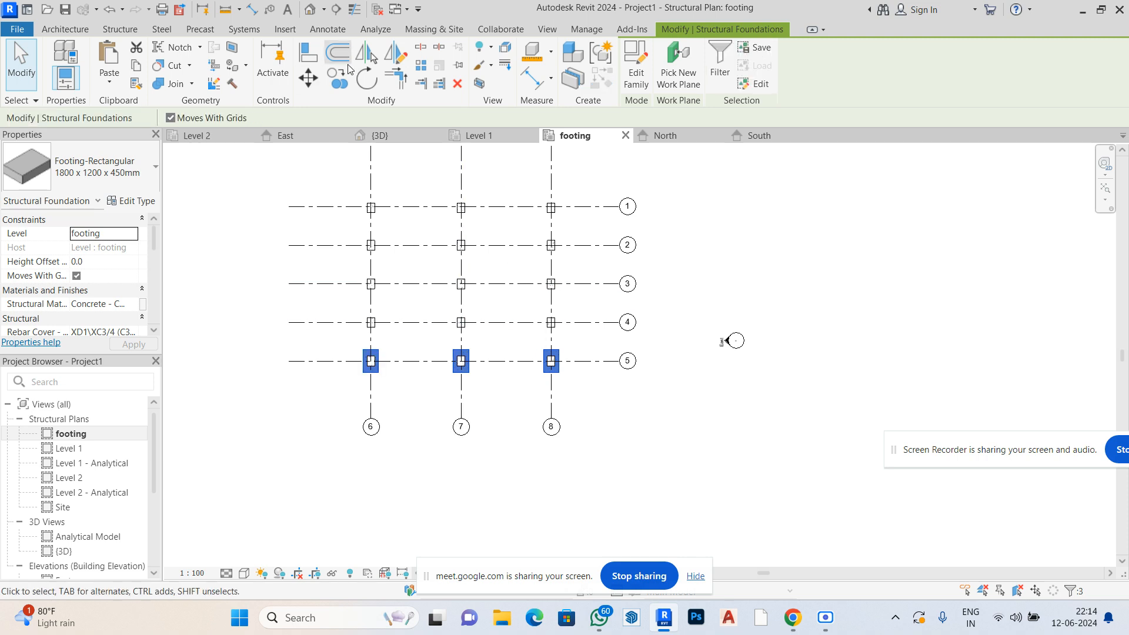
left_click(338, 78)
scroll(537, 349, "up", 3)
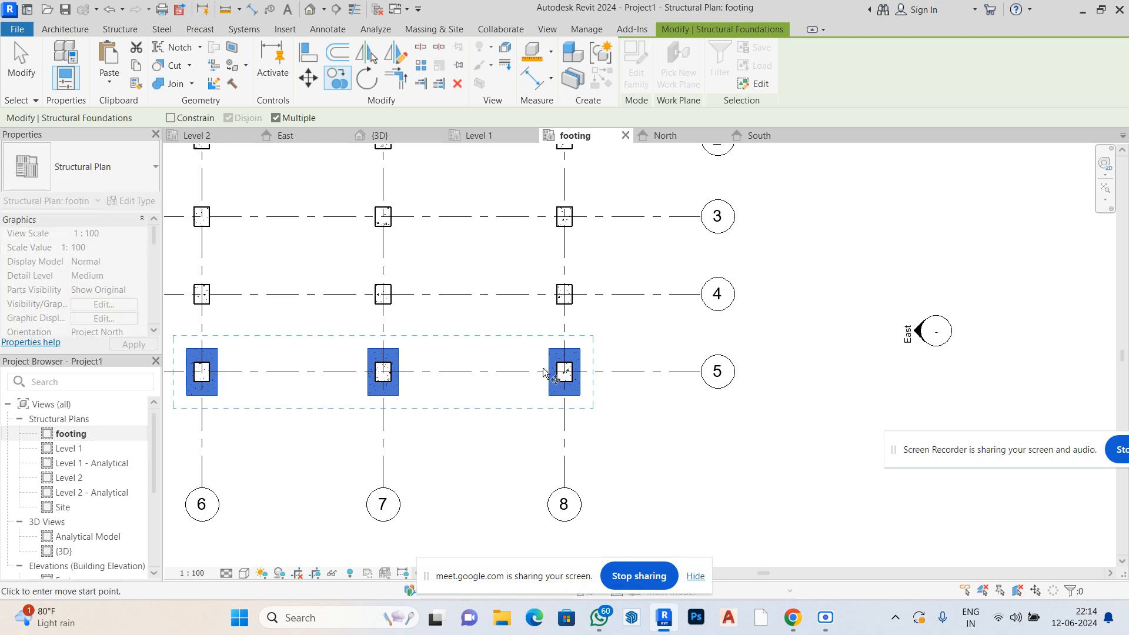
left_click(564, 372)
left_click(564, 296)
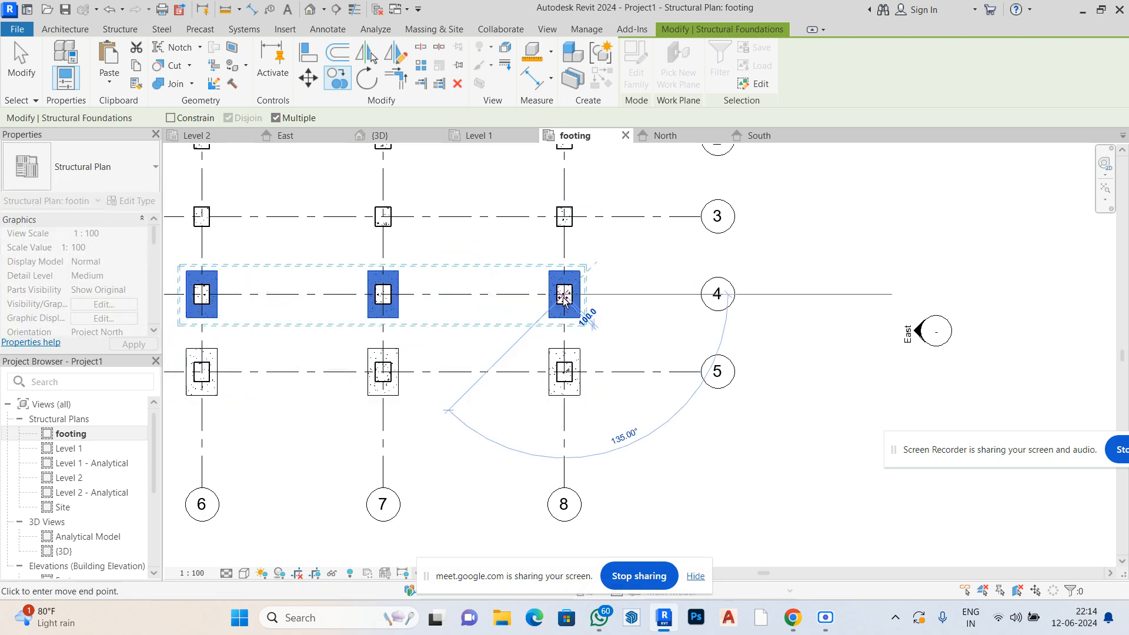
Continue copying the footing row onto the columns at grids 3, 2 and 1, and check the footings in 3D
scroll(566, 312, "down", 2)
scroll(564, 246, "up", 4)
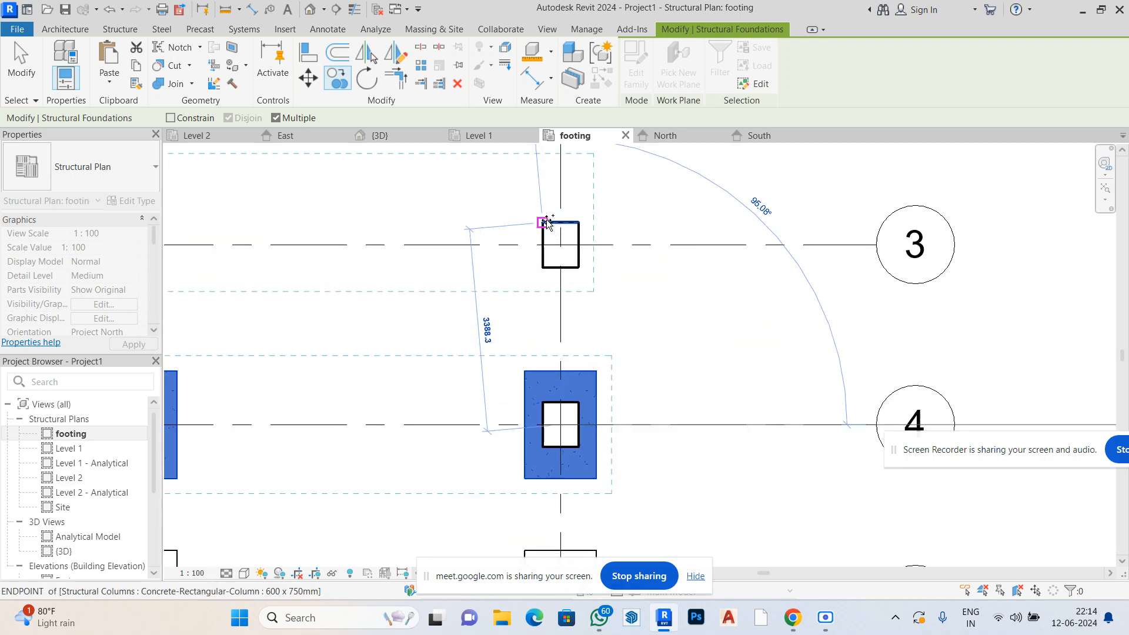
left_click(559, 246)
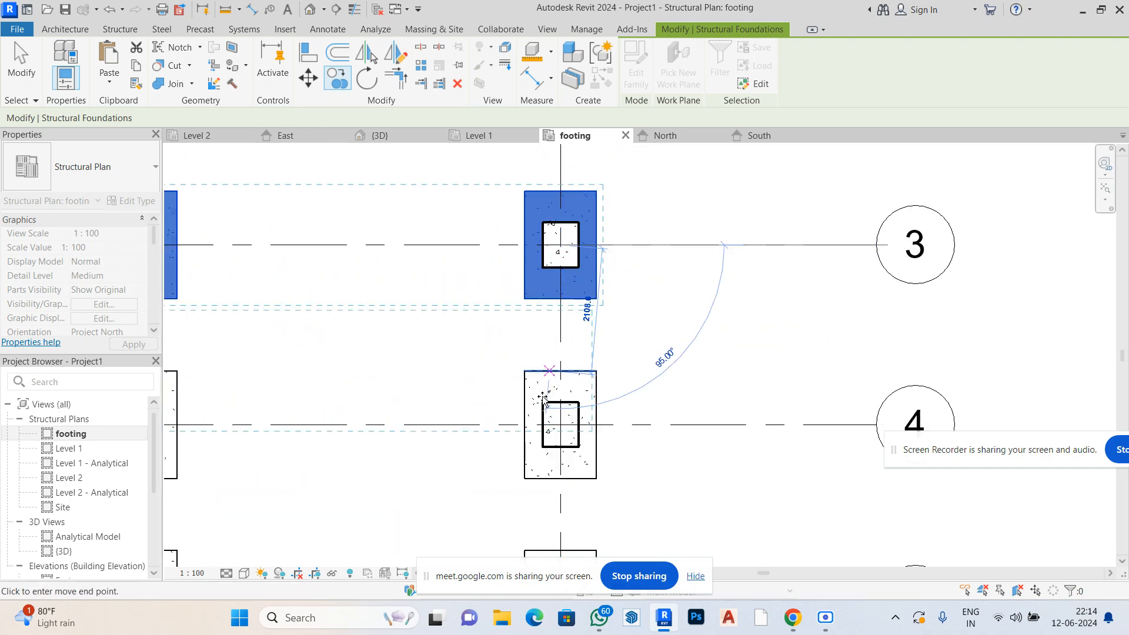
scroll(554, 394, "down", 2)
scroll(552, 230, "up", 2)
left_click(553, 233)
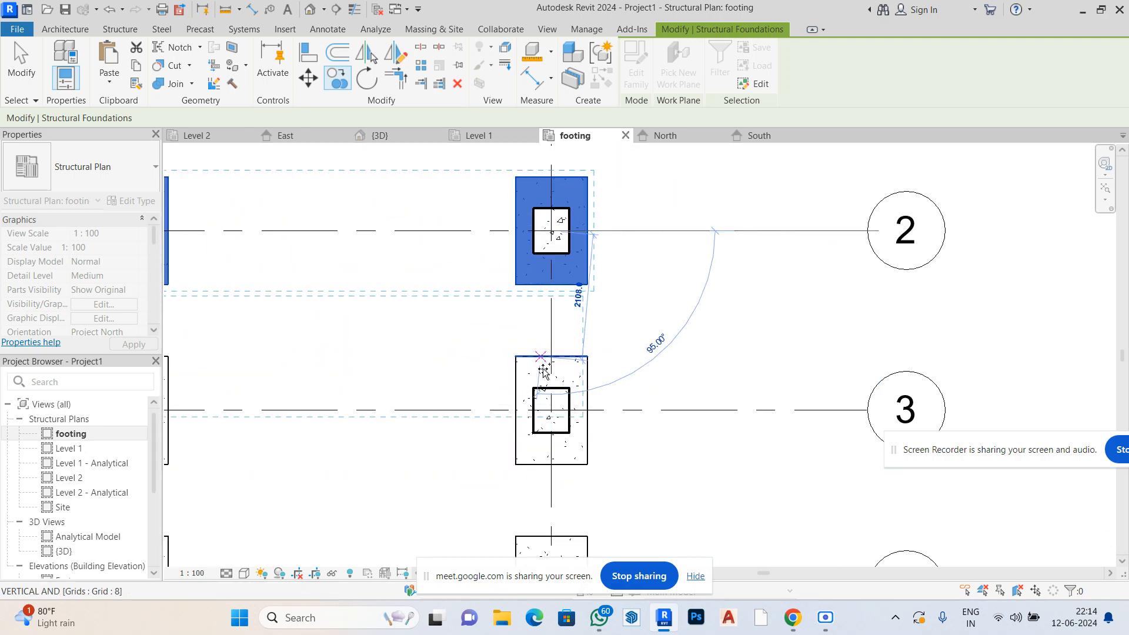
scroll(551, 235, "down", 3)
scroll(548, 241, "up", 3)
scroll(549, 241, "up", 2)
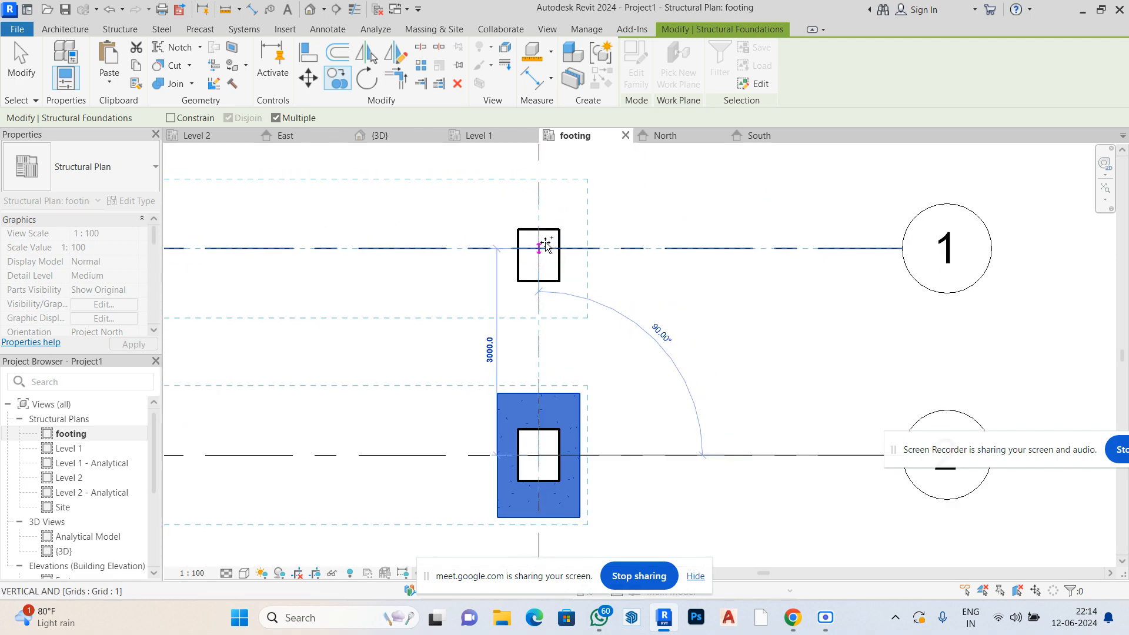
left_click(540, 238)
scroll(635, 301, "down", 2)
scroll(635, 301, "down", 2)
key("Escape")
key("Escape")
left_click(310, 9)
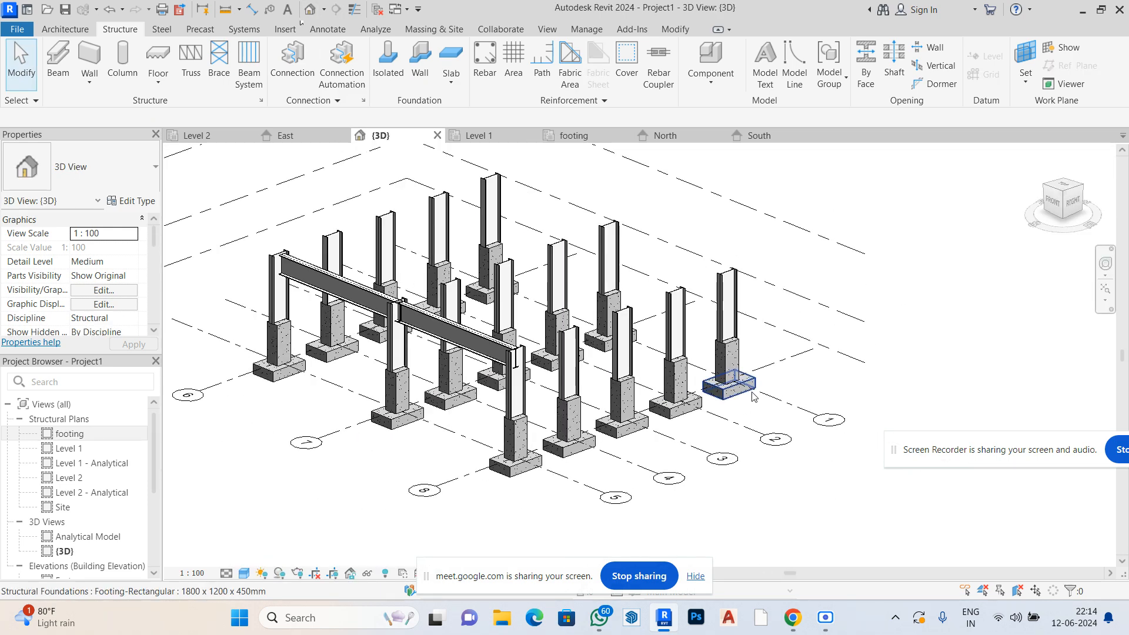
In the Level 2 plan, copy both UB838x292x226 beams on grid 5 to grid 4, using the endpoint at grid 8 as base
left_click(74, 453)
double_click(75, 451)
double_click(68, 478)
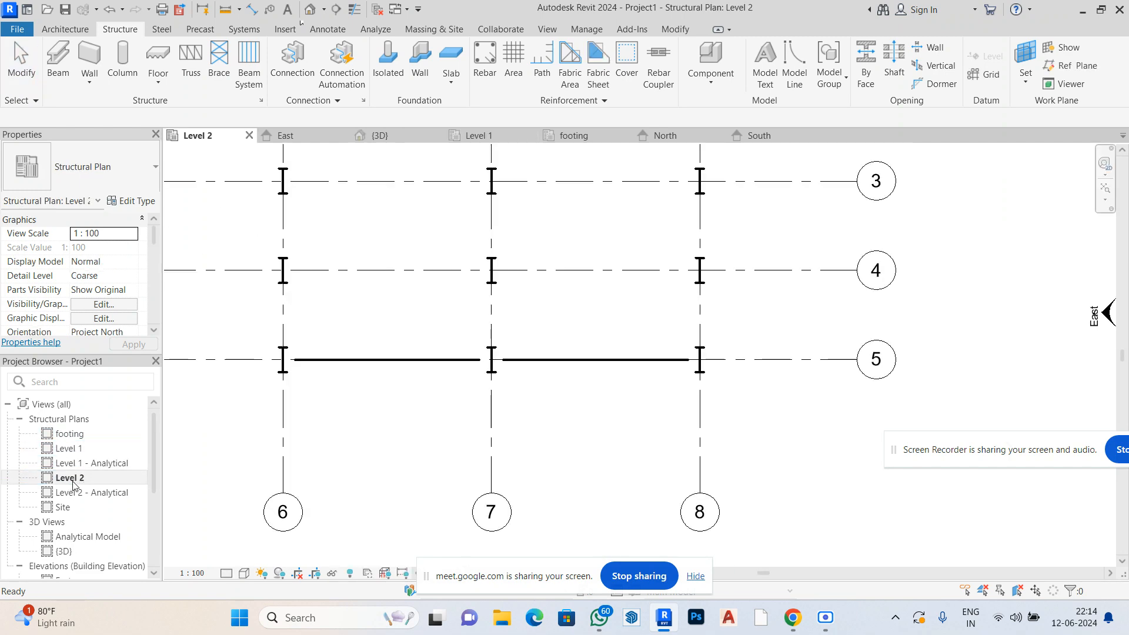
scroll(519, 484, "down", 2)
left_click(567, 402)
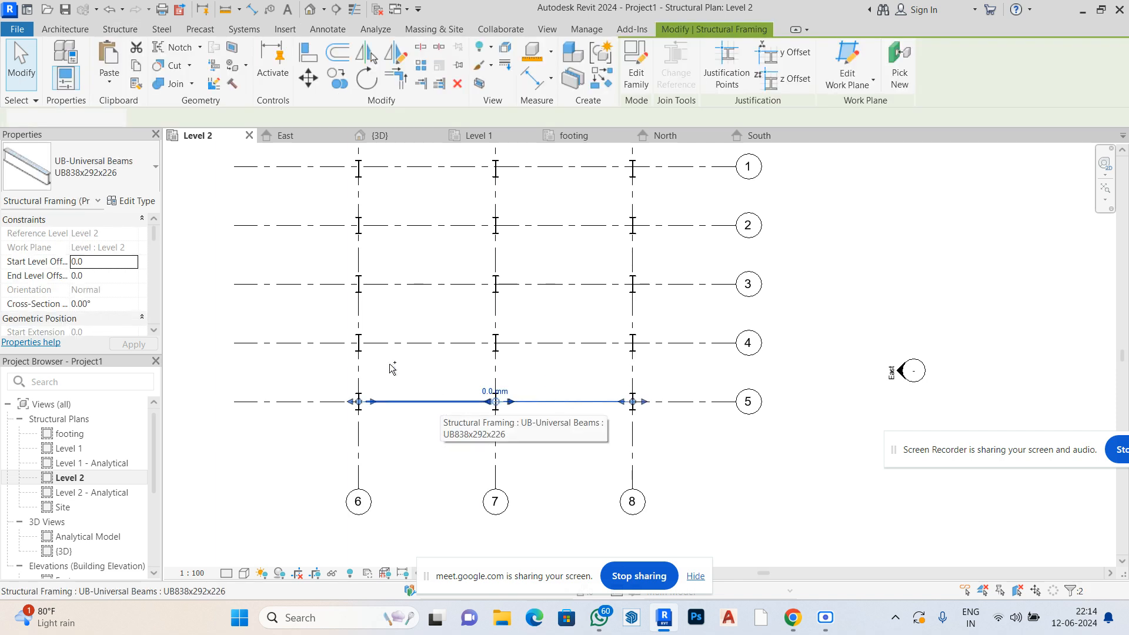
left_click(439, 405, "ctrl")
left_click(337, 79)
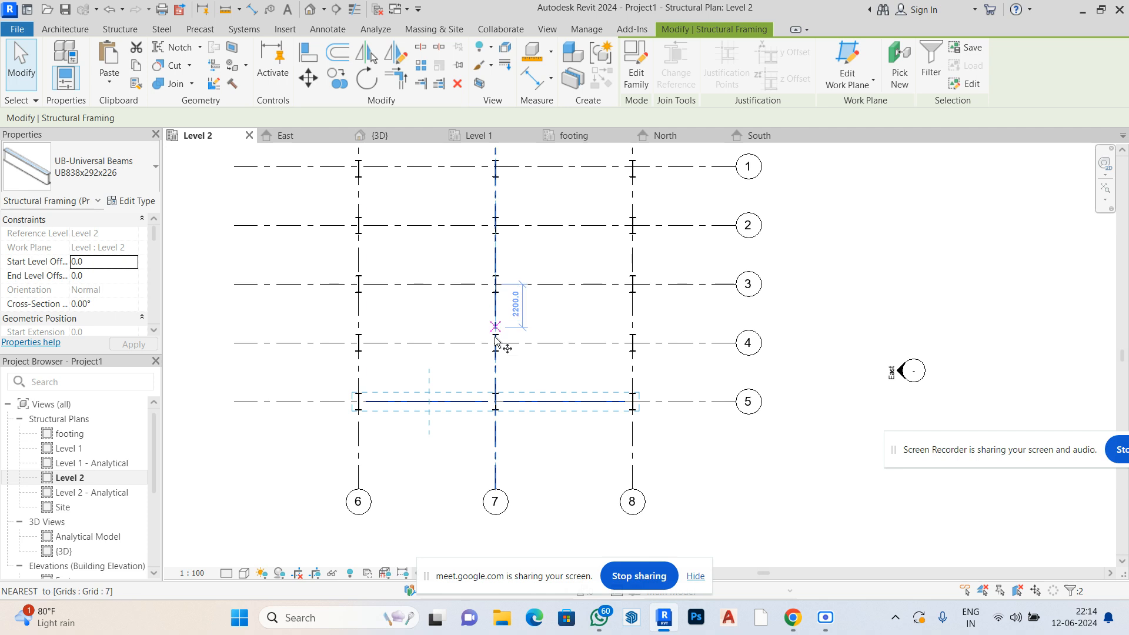
scroll(637, 397, "up", 2)
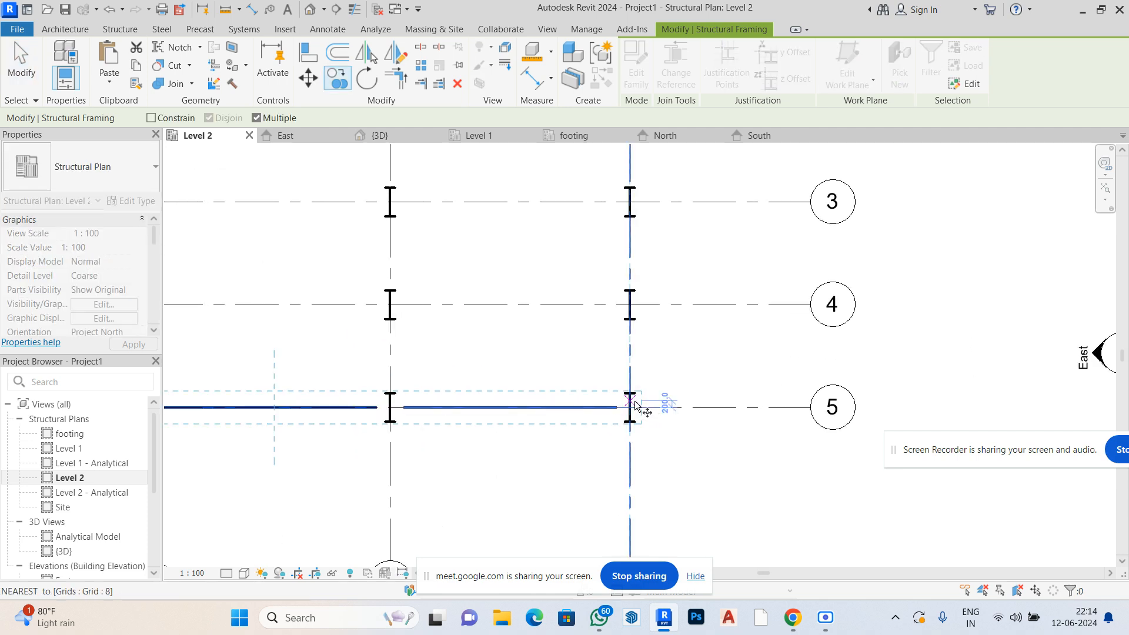
left_click(634, 401)
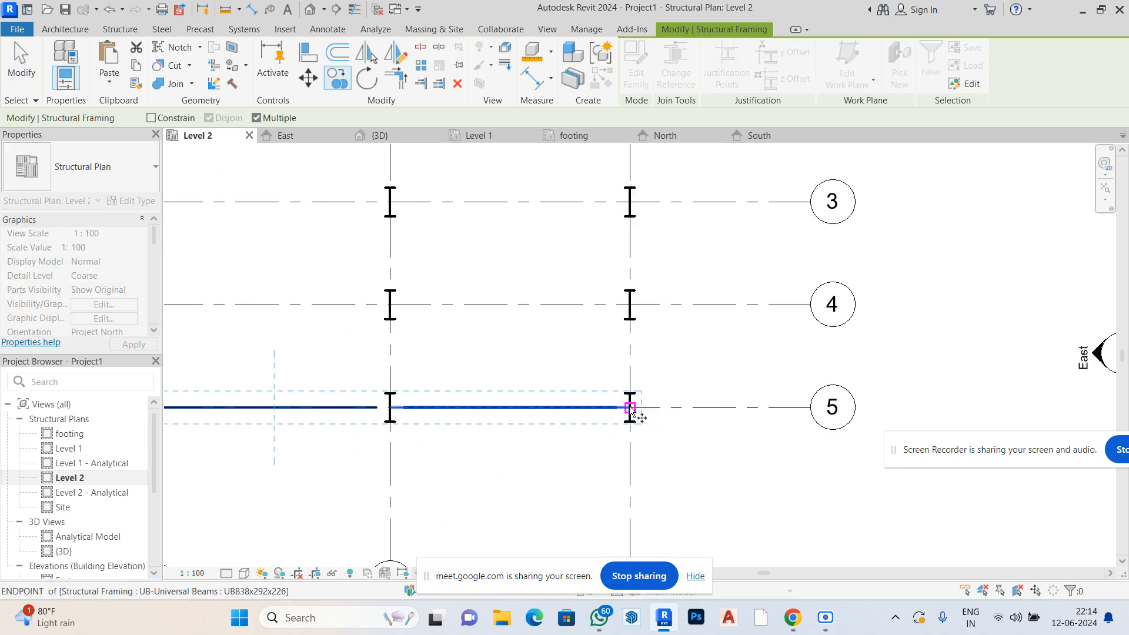
left_click(630, 305)
Continue copying the beam pair onto grids 3, 2 and 1, and finish the Copy command
scroll(630, 332, "down", 1)
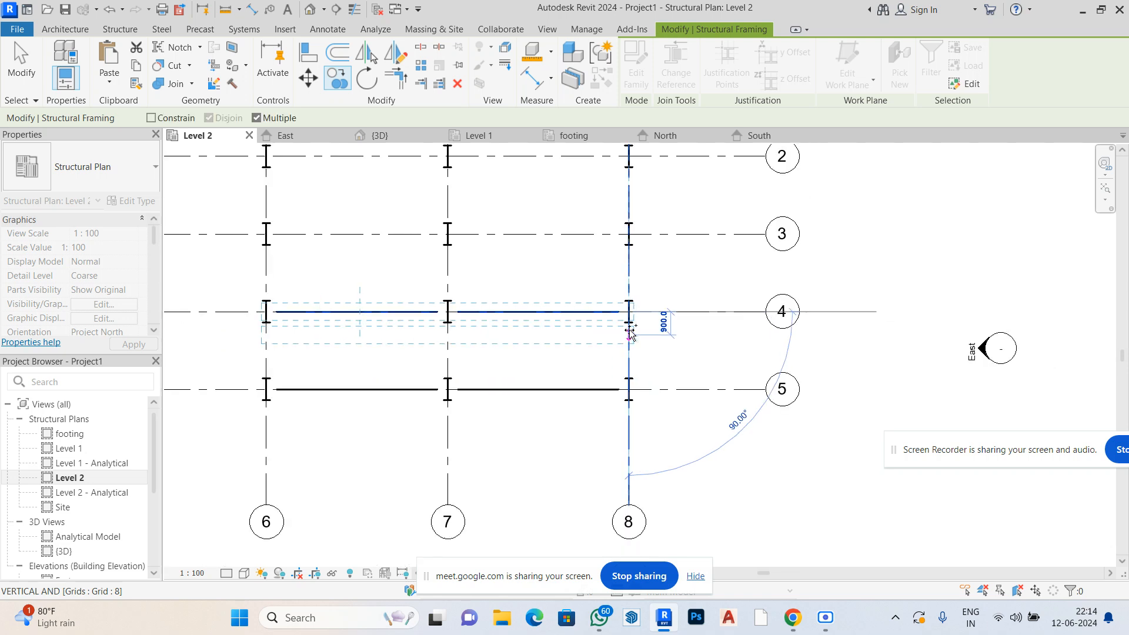
left_click(629, 234)
scroll(625, 312, "down", 2)
scroll(625, 253, "up", 3)
left_click(623, 209)
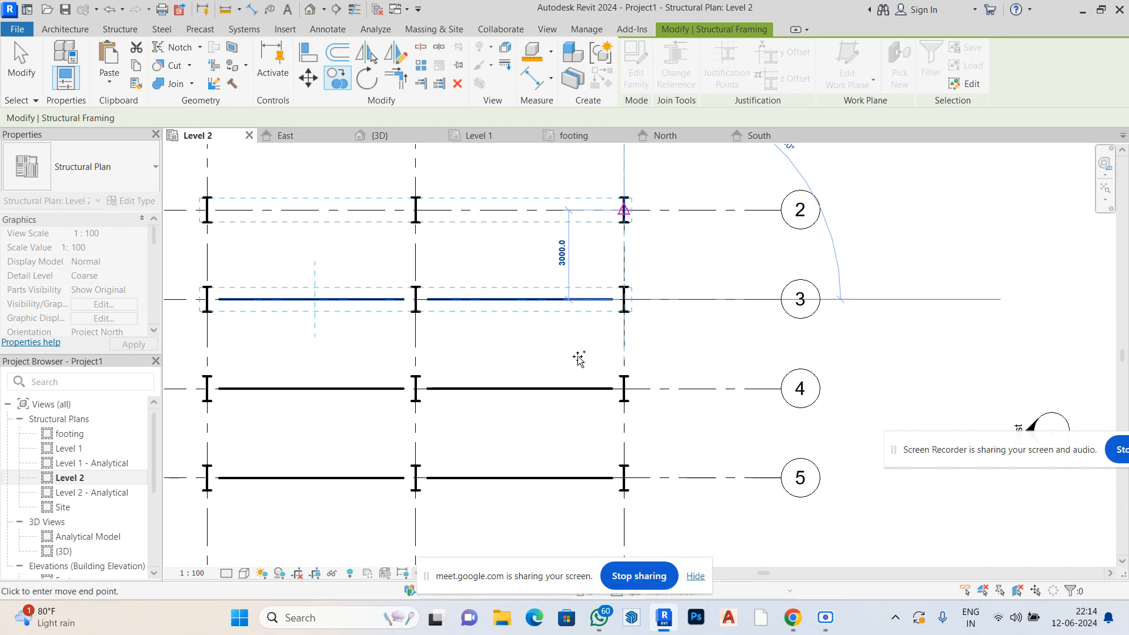
scroll(580, 352, "down", 3)
scroll(600, 272, "up", 2)
scroll(606, 250, "up", 2)
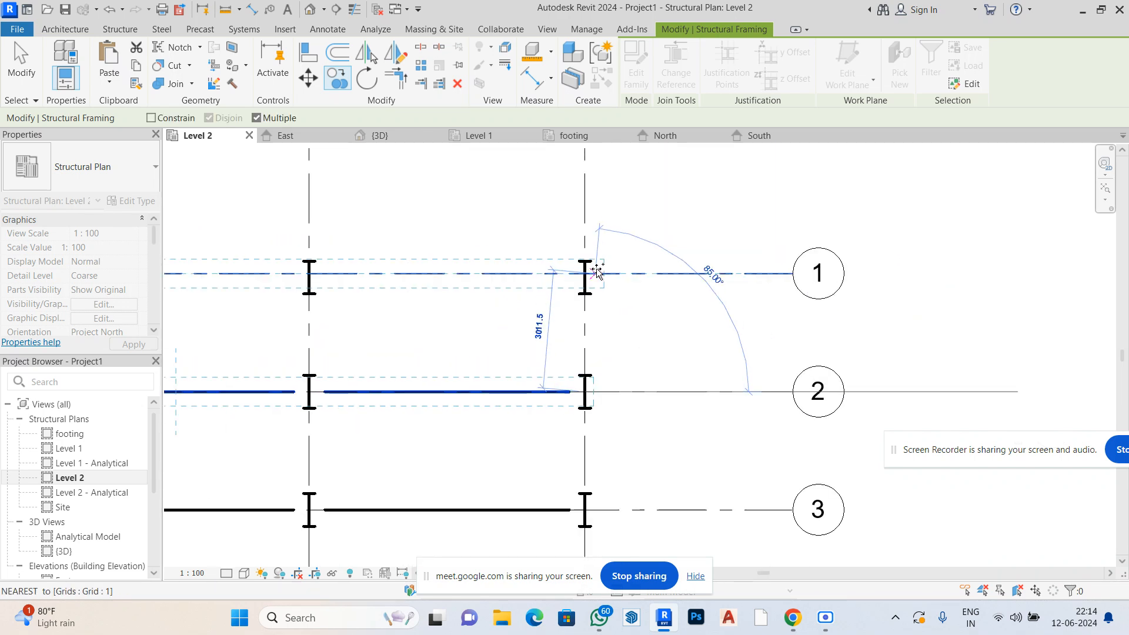
left_click(624, 223)
scroll(634, 239, "down", 3)
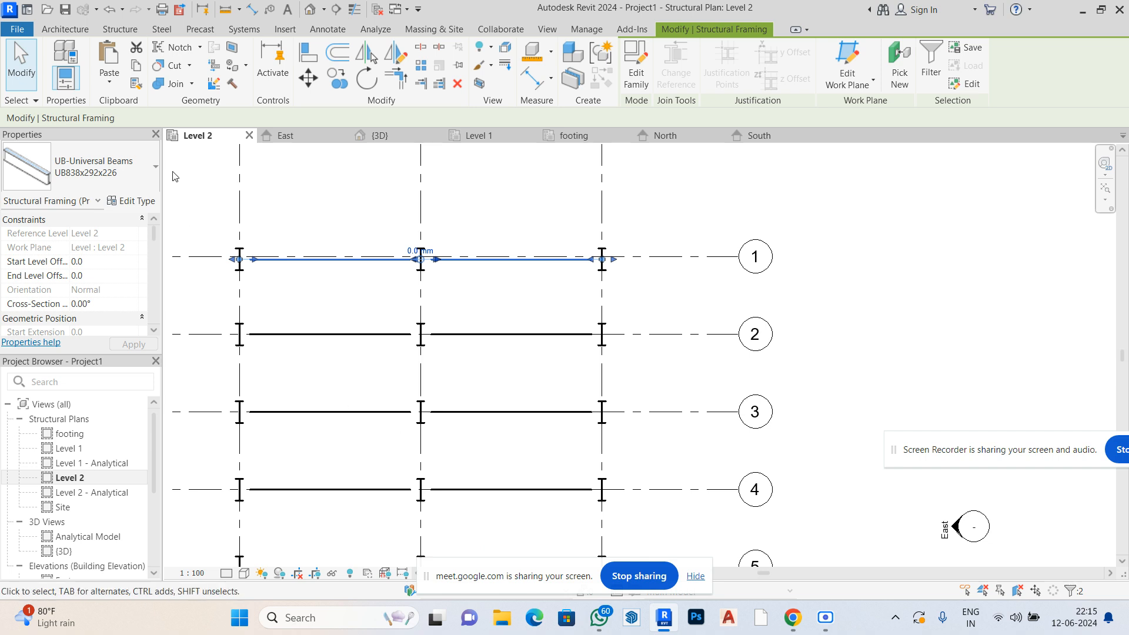
key("Escape")
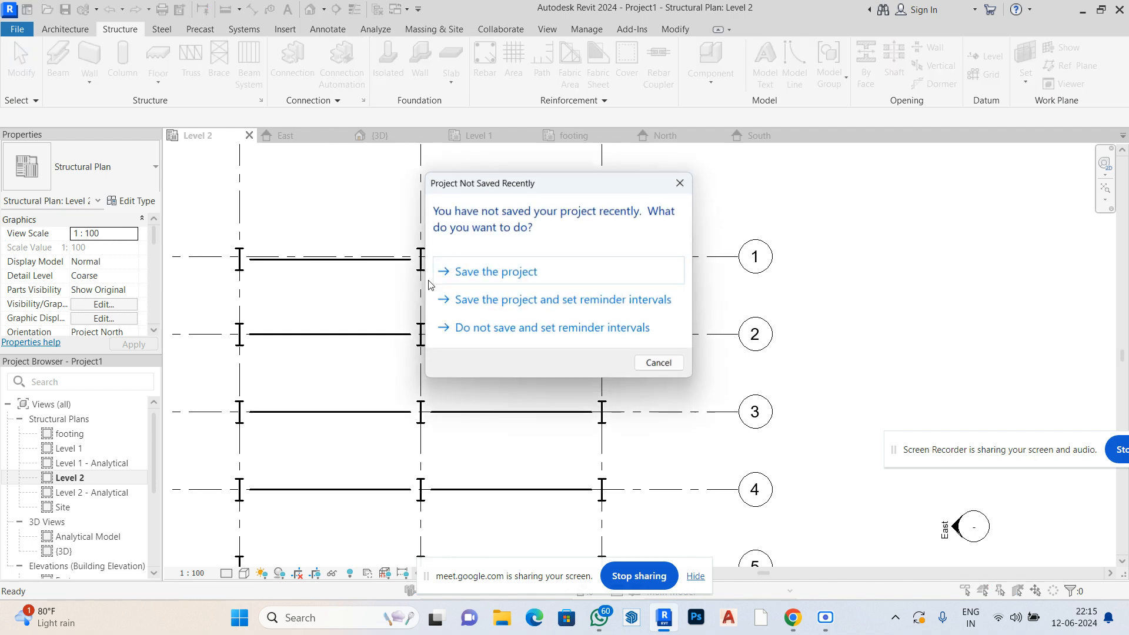
Dismiss the save reminder without saving and review the copied frame in the 3D view and the Level 1 and Level 2 plans
left_click(681, 183)
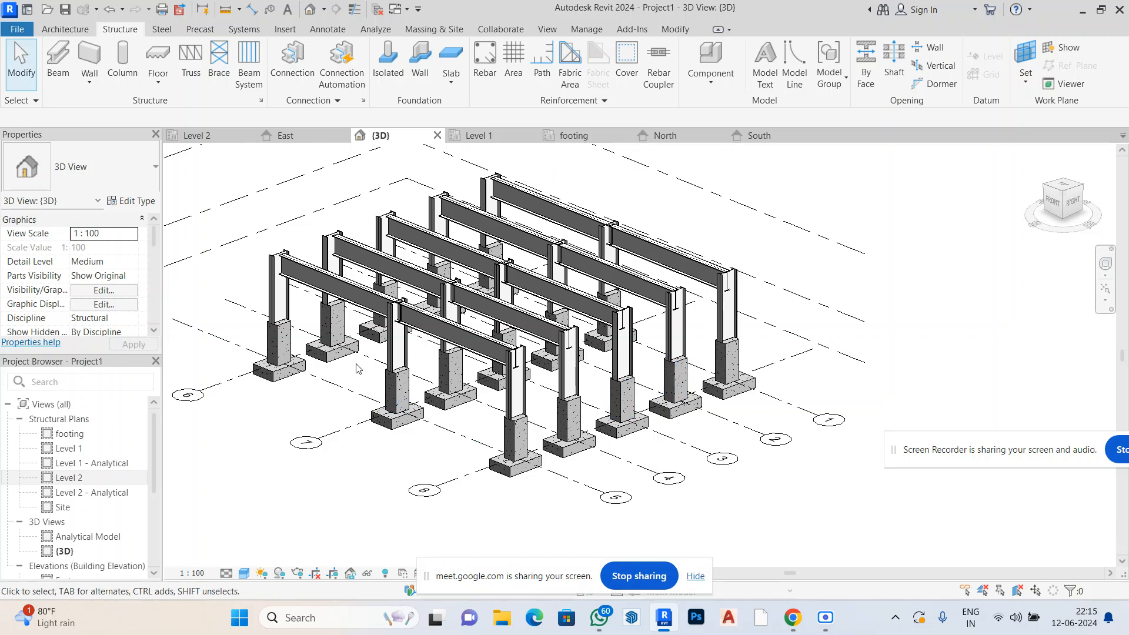
scroll(356, 365, "up", 3)
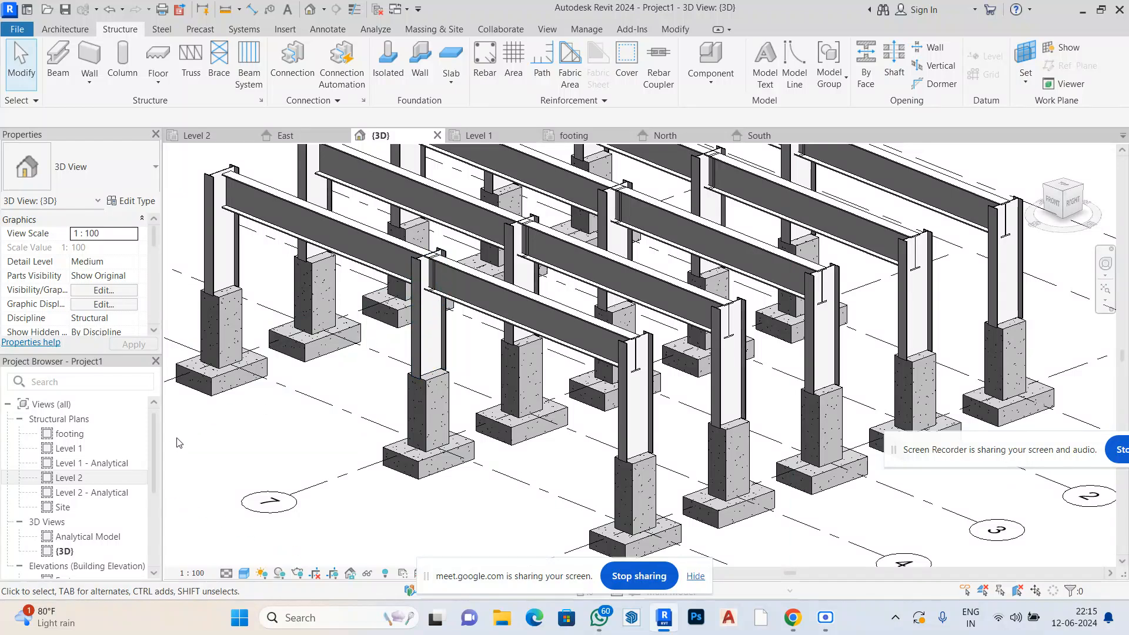
double_click(68, 448)
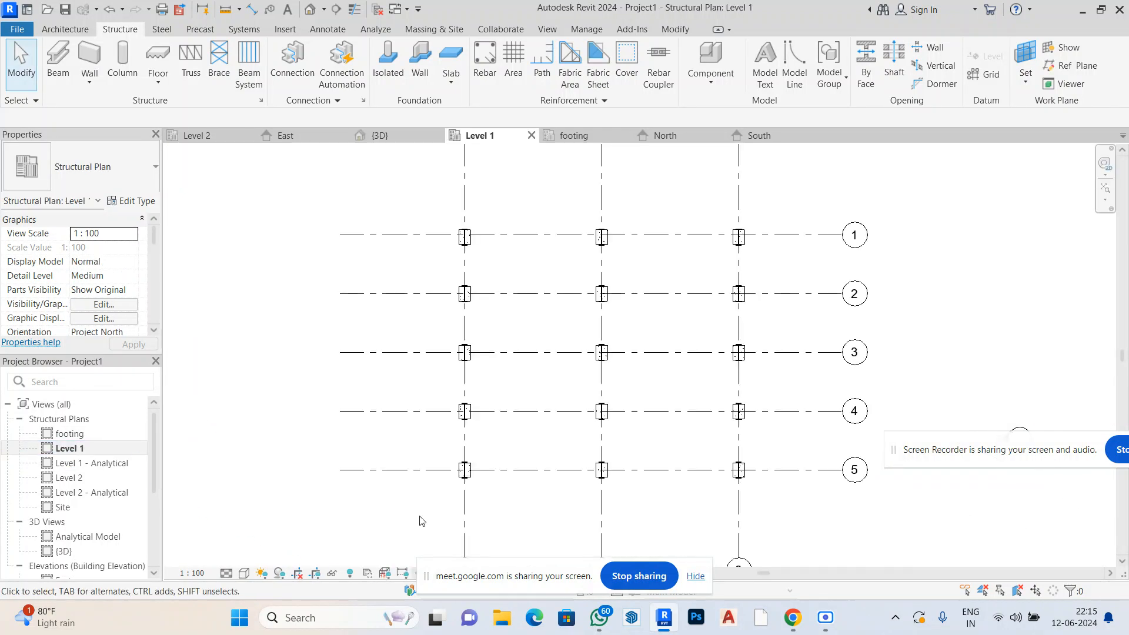
scroll(574, 451, "up", 2)
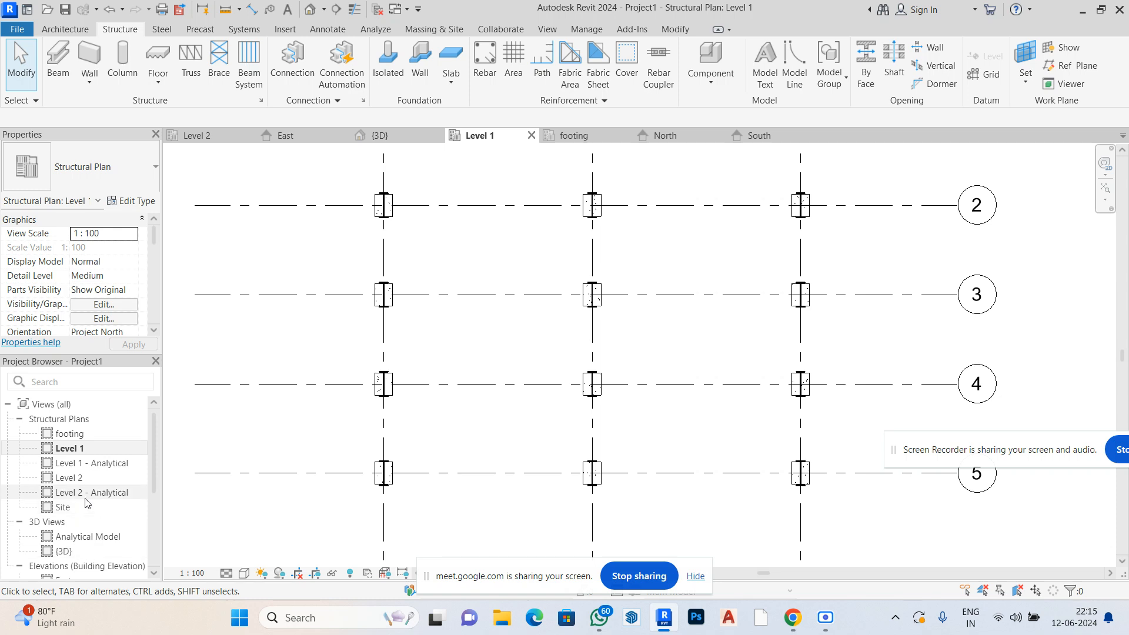
double_click(69, 477)
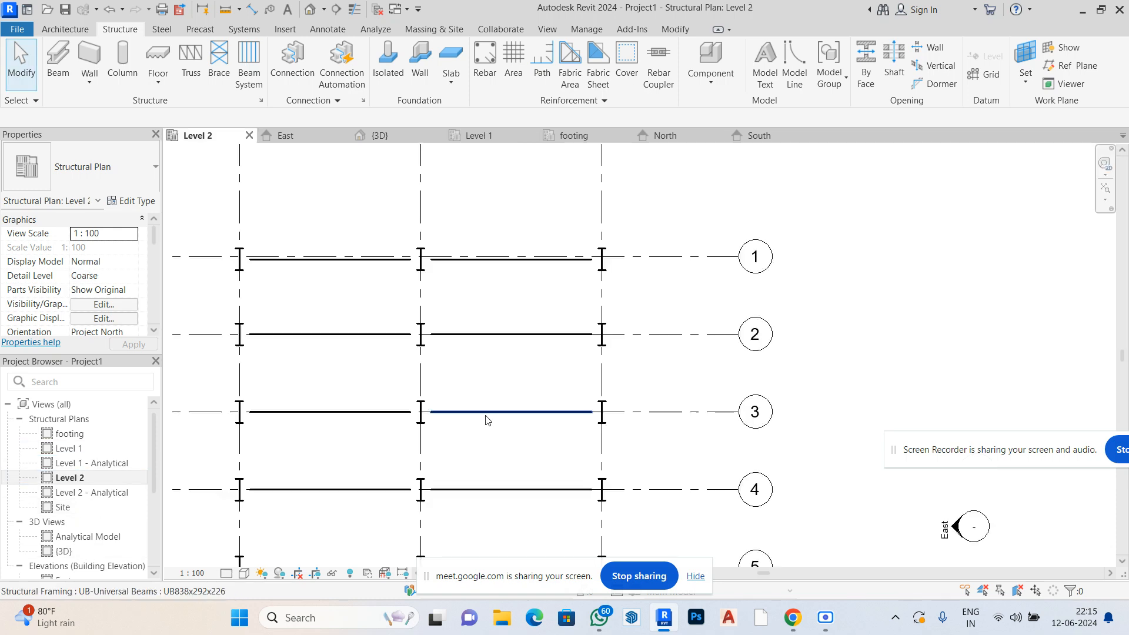
scroll(353, 541, "up", 2)
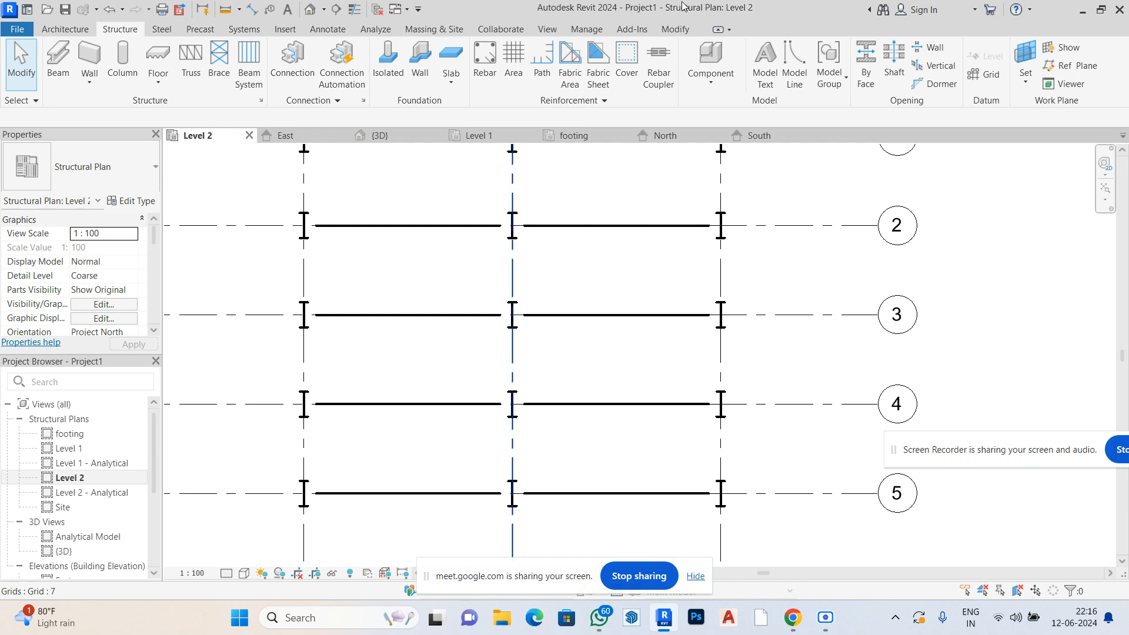
left_click(230, 213)
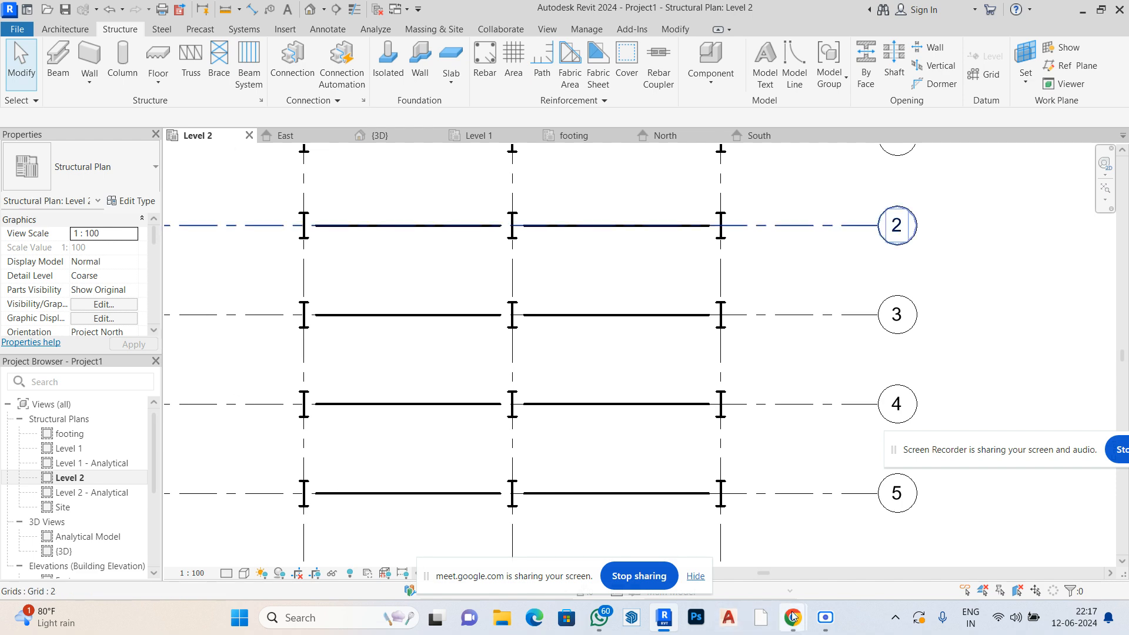
Switch to the Google Meet call in Chrome and stop presenting the screen
mouse_move(793, 616)
left_click(690, 544)
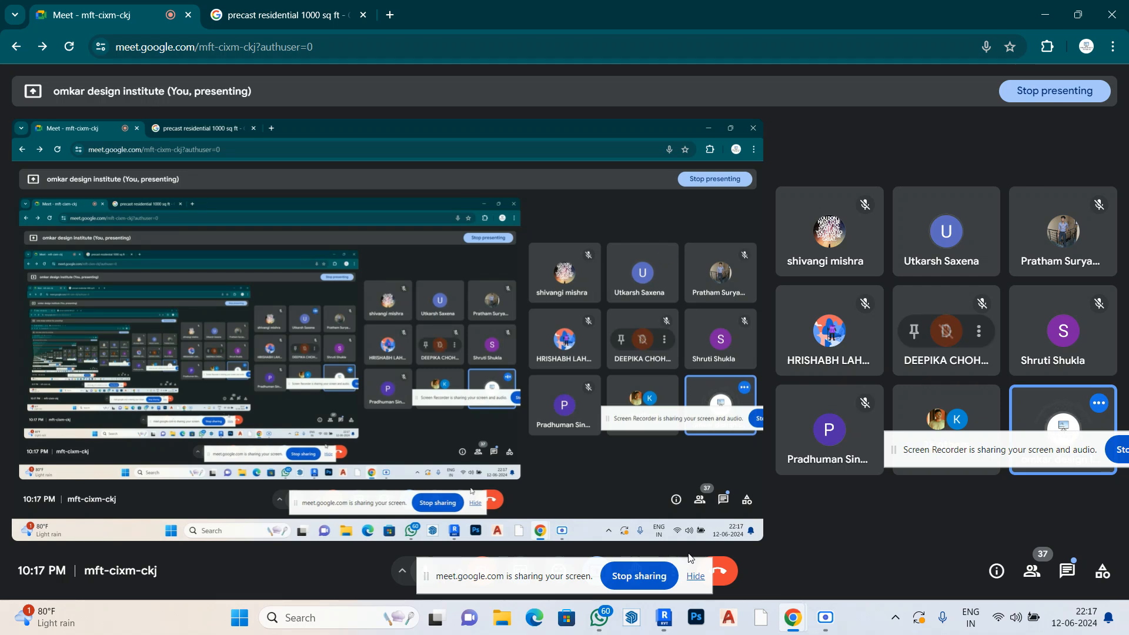
left_click(639, 576)
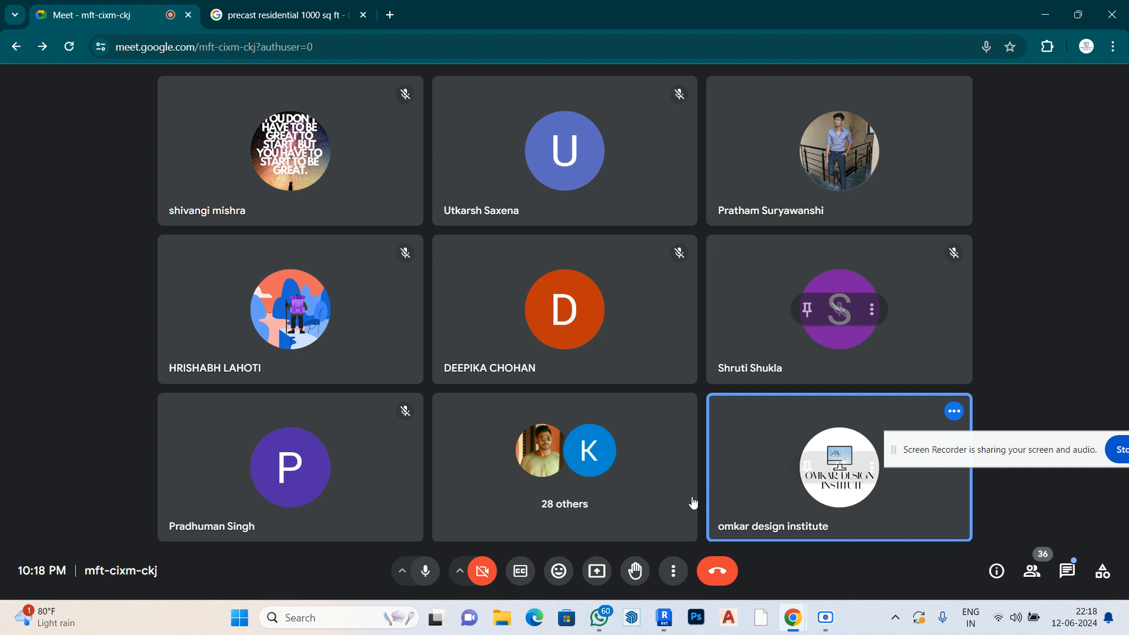
left_click(722, 574)
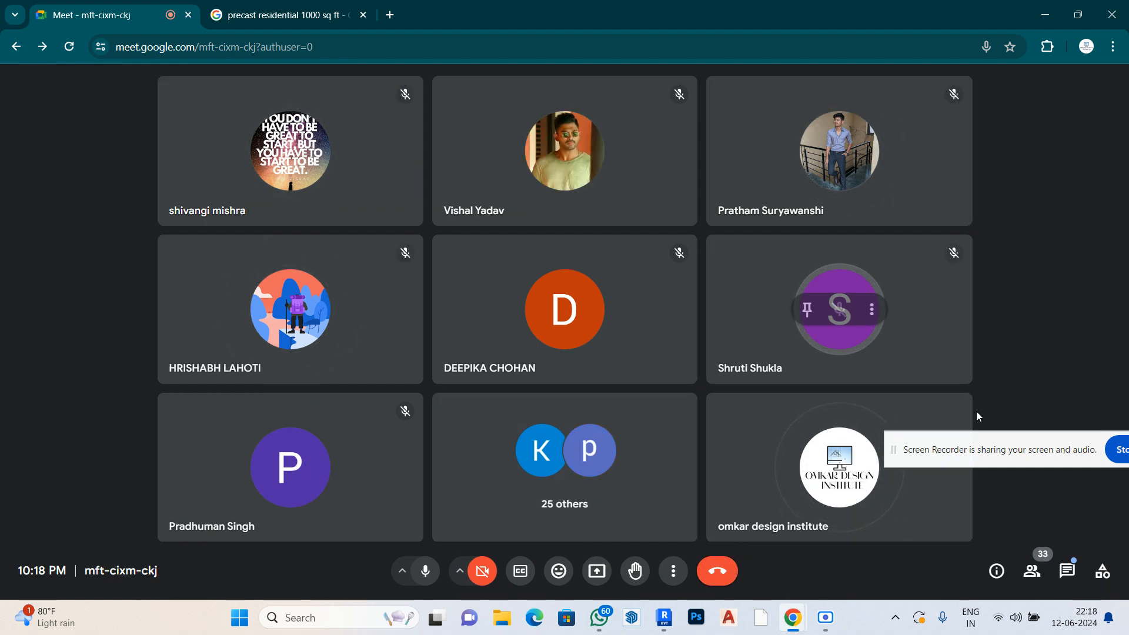